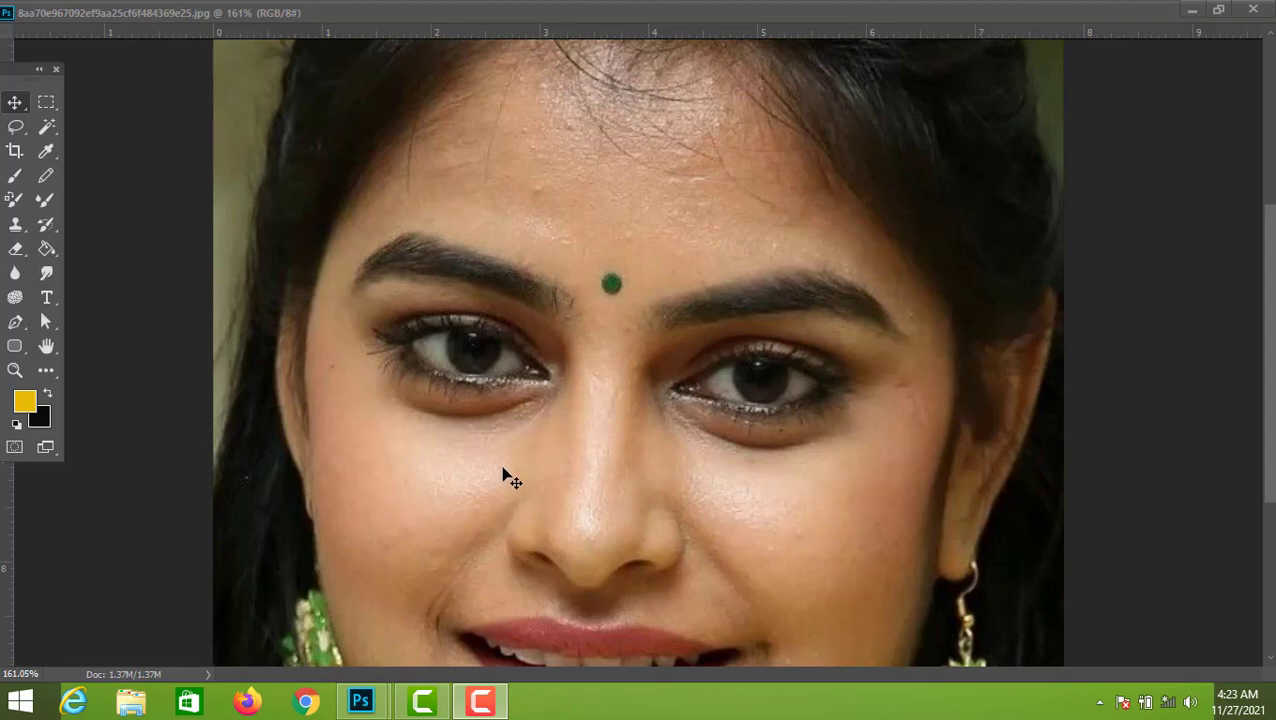
# Restore the photo's window to floating size, widen it and position it clear of the tools and panels
pyautogui.click(1218, 10)
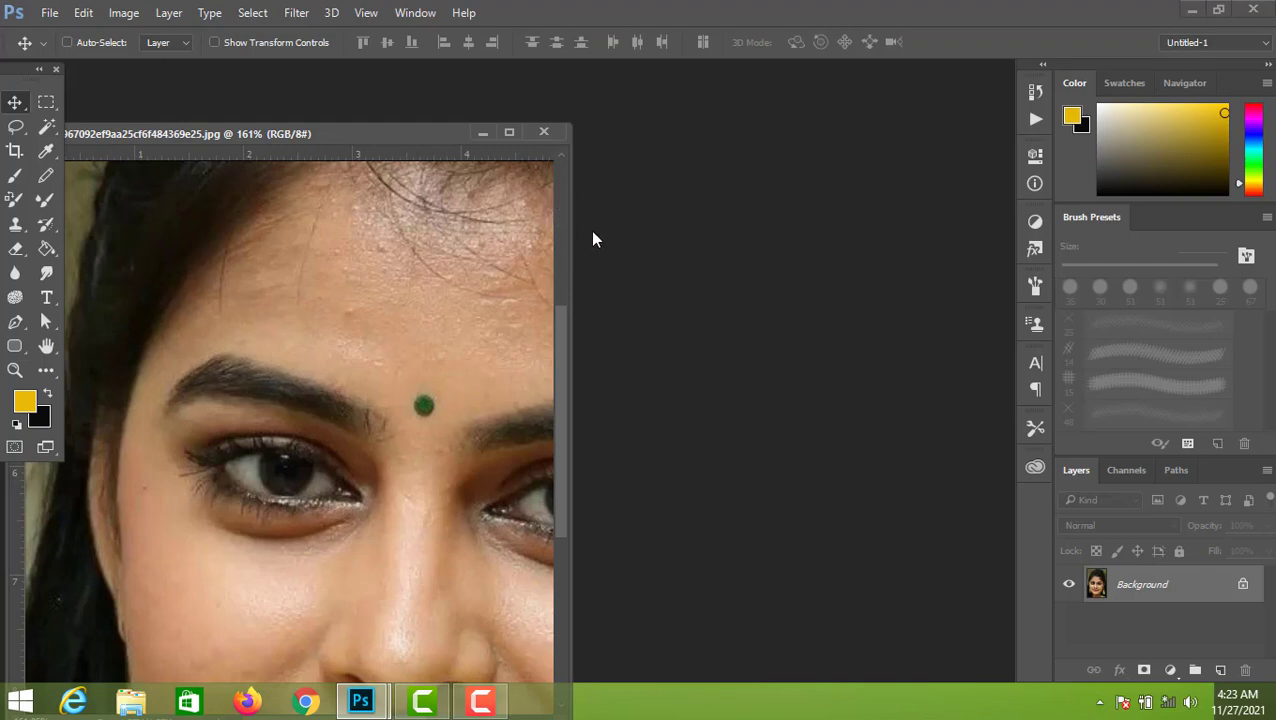
pyautogui.moveTo(571, 231); pyautogui.dragTo(808, 222)
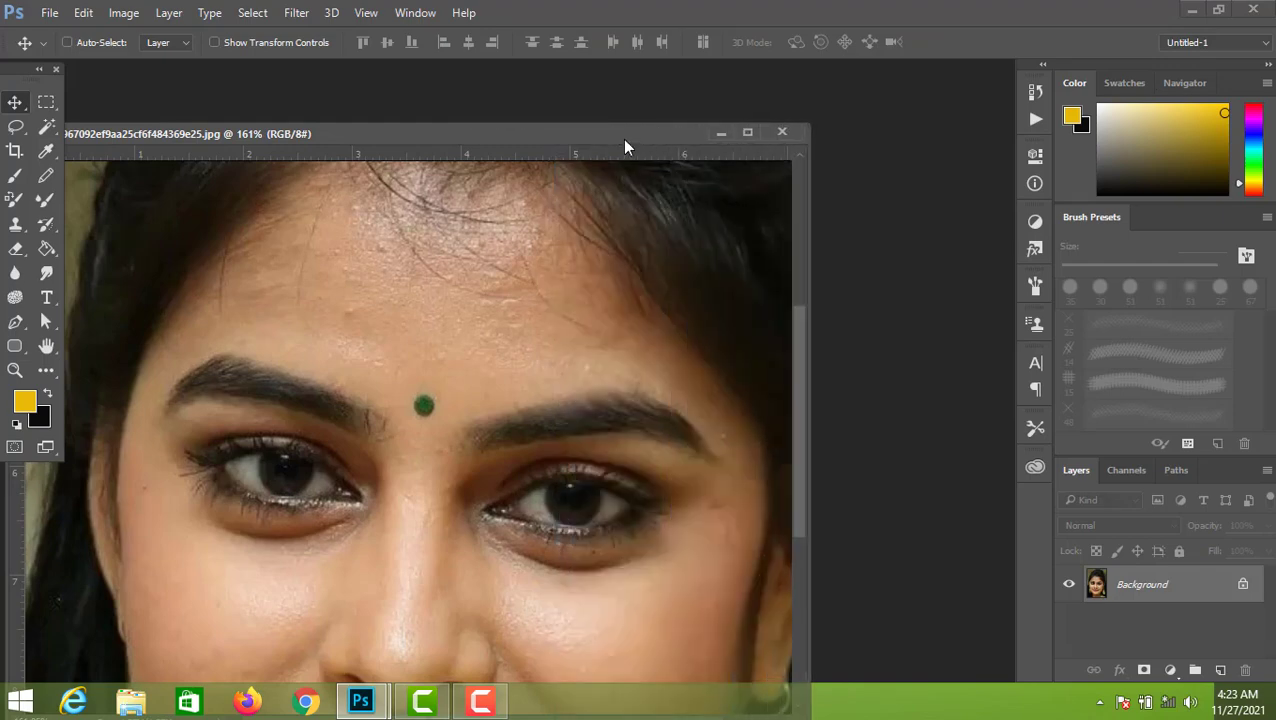
pyautogui.moveTo(625, 140); pyautogui.dragTo(689, 85)
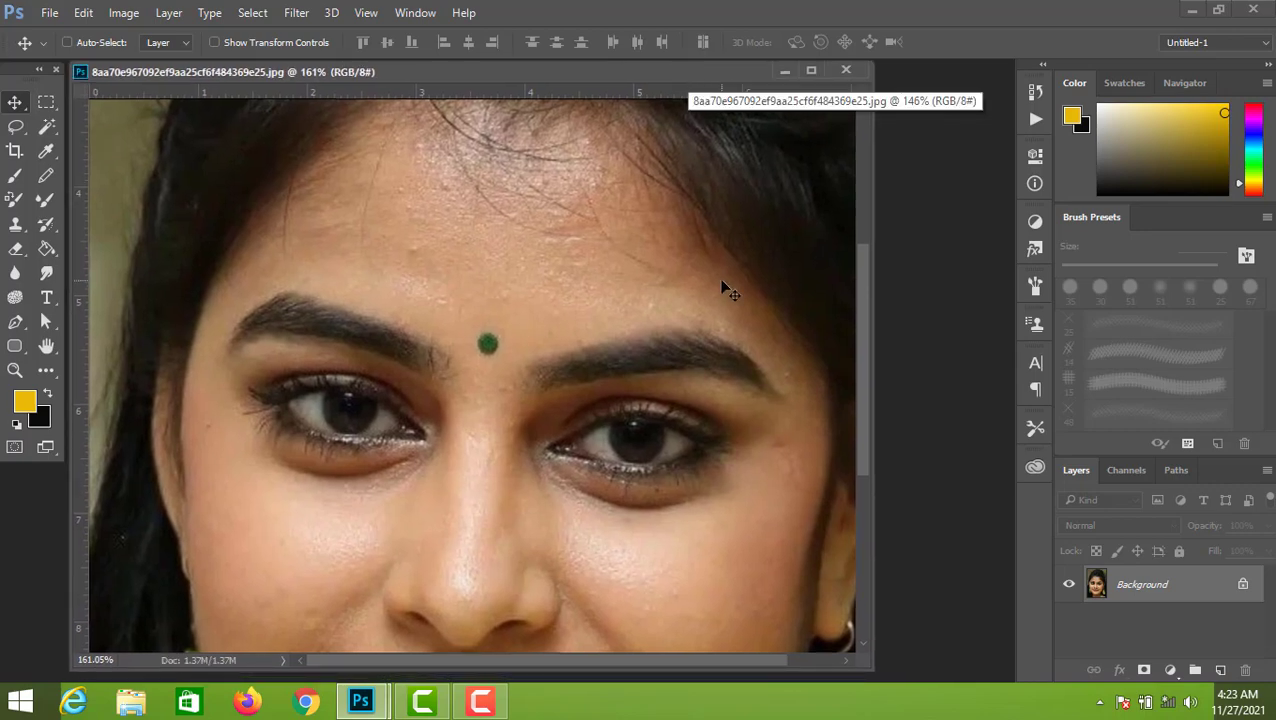
# Duplicate the Background layer and rename the copy New
pyautogui.press('ctrl')
pyautogui.hotkey('ctrl', 'j')
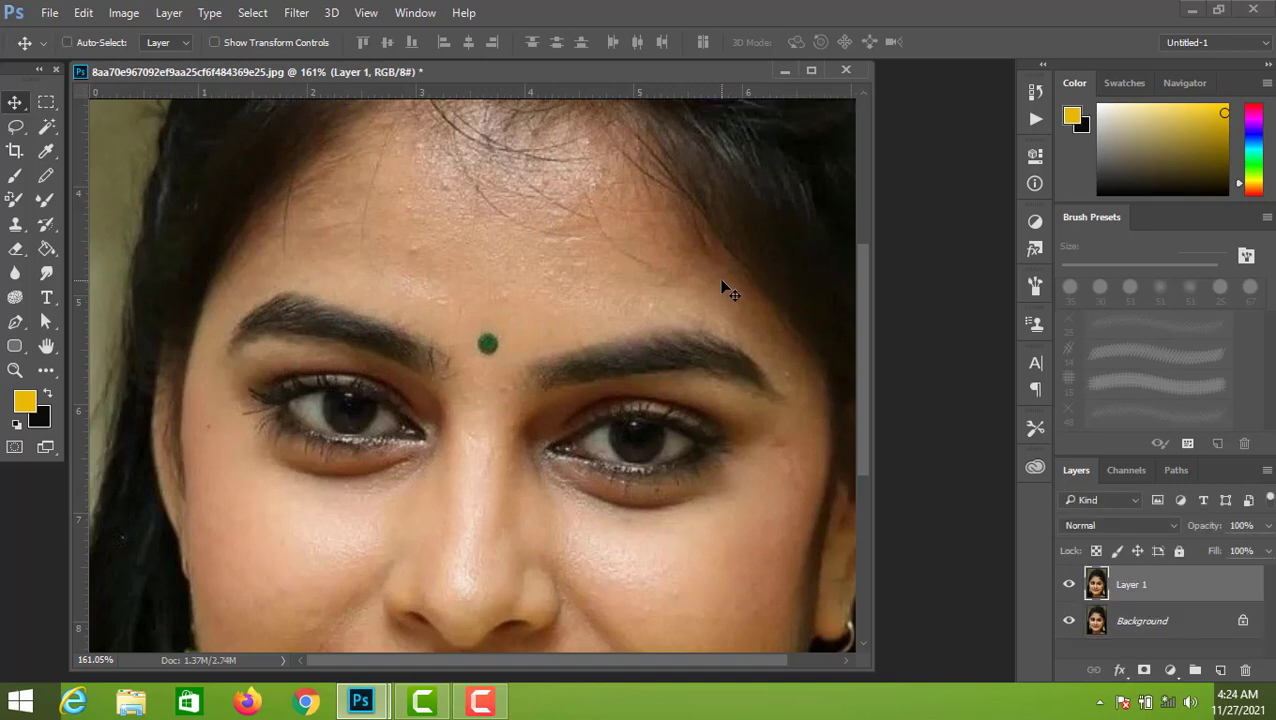
pyautogui.doubleClick(1133, 588)
pyautogui.write('New')
pyautogui.click(1207, 596)
# Remove the blemishes on the forehead and beside the outer corner of the image-right eye with the Spot Healing Brush
pyautogui.click(49, 372)
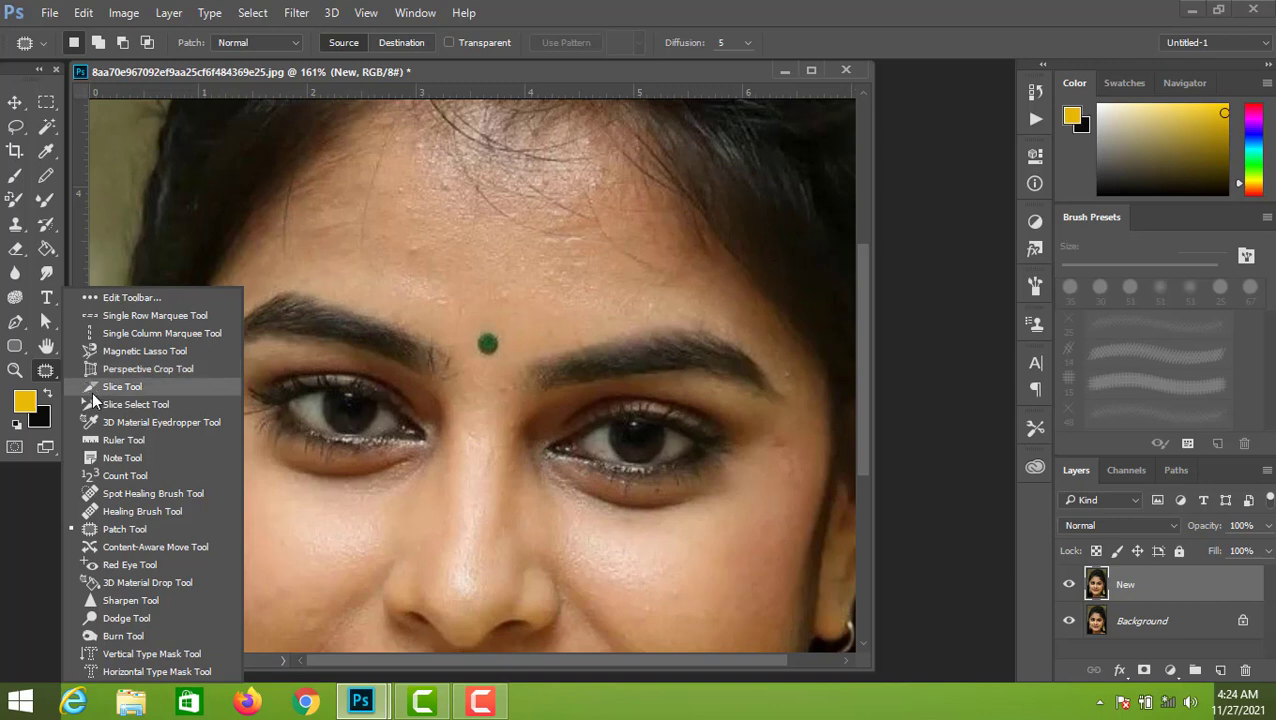
pyautogui.click(177, 492)
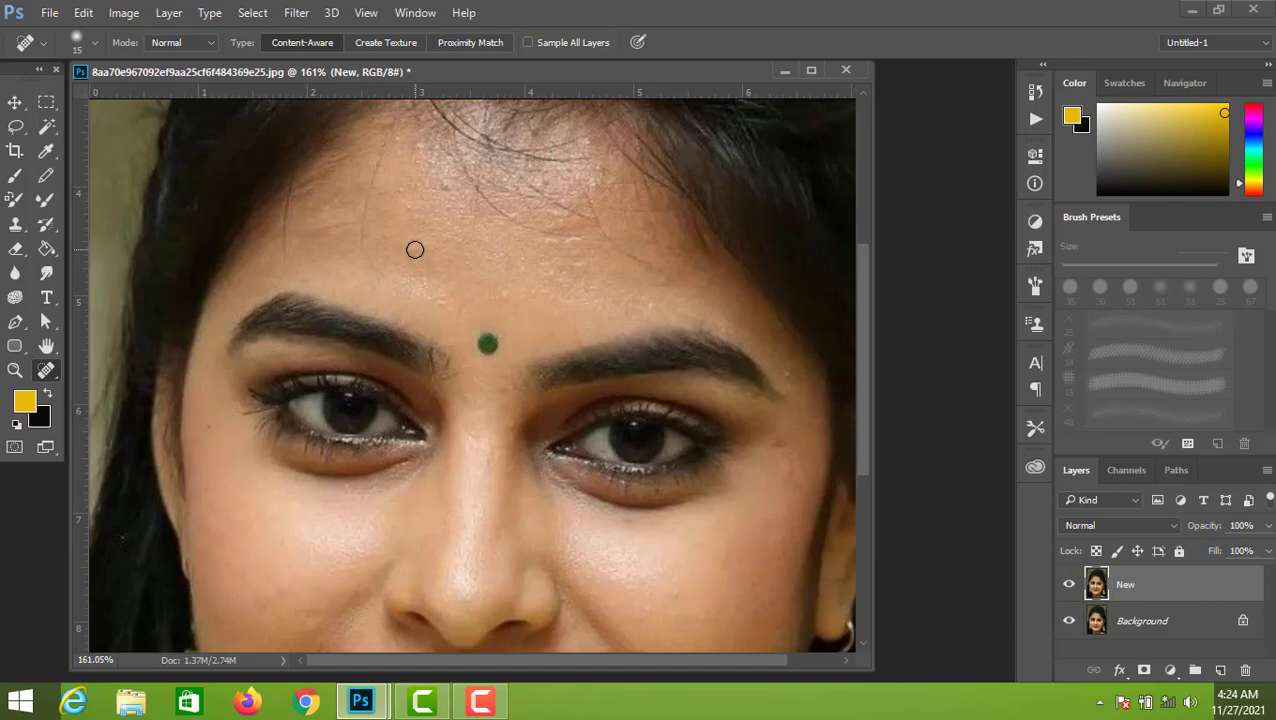
pyautogui.click(403, 190)
pyautogui.click(447, 188)
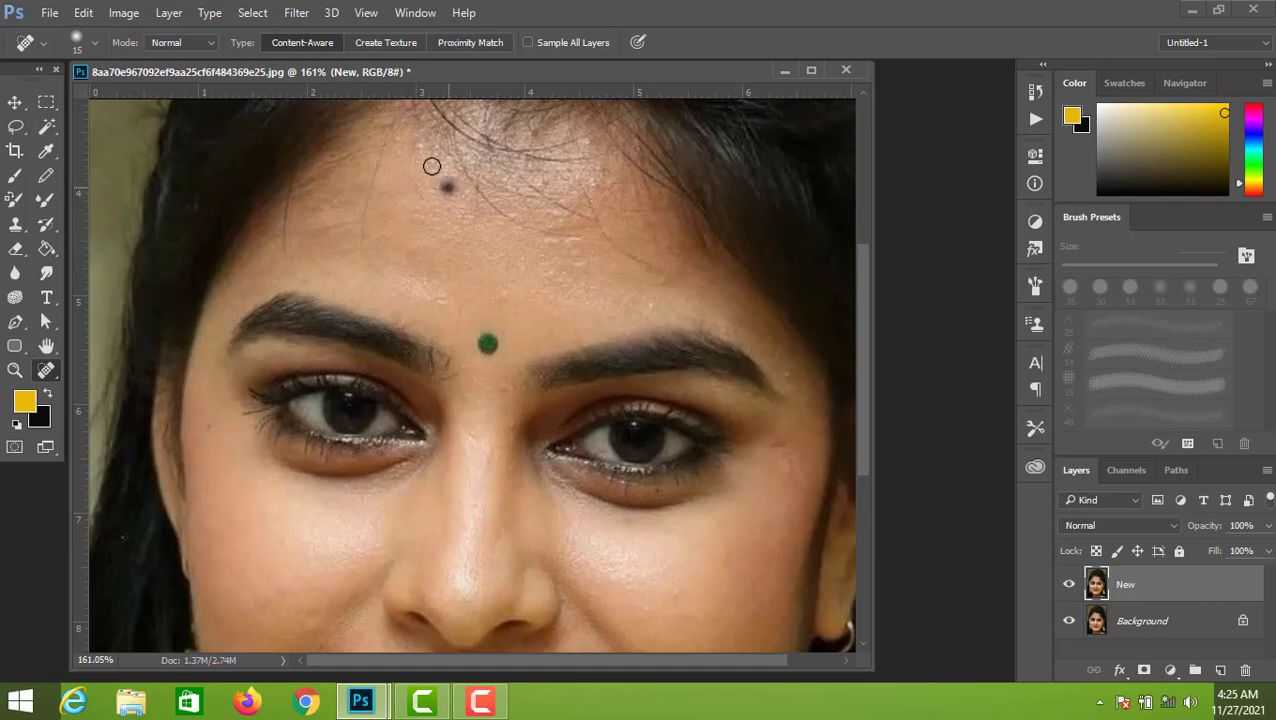
pyautogui.click(420, 146)
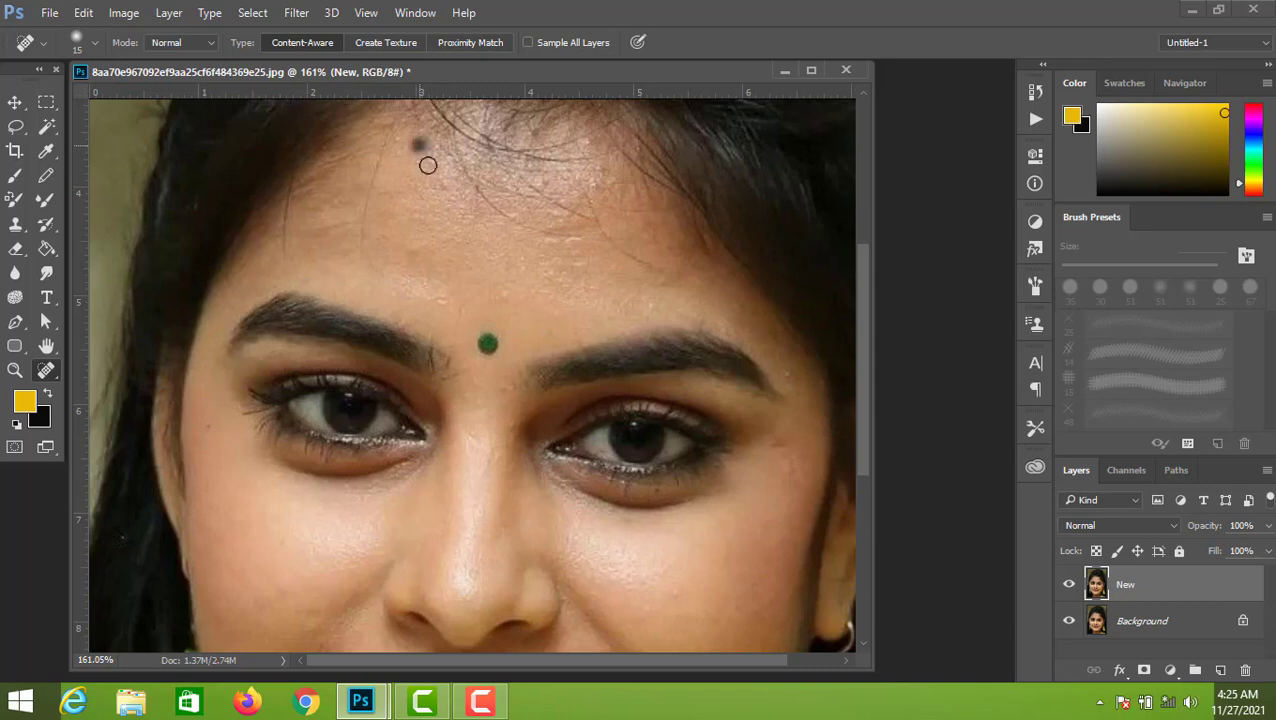
pyautogui.click(561, 282)
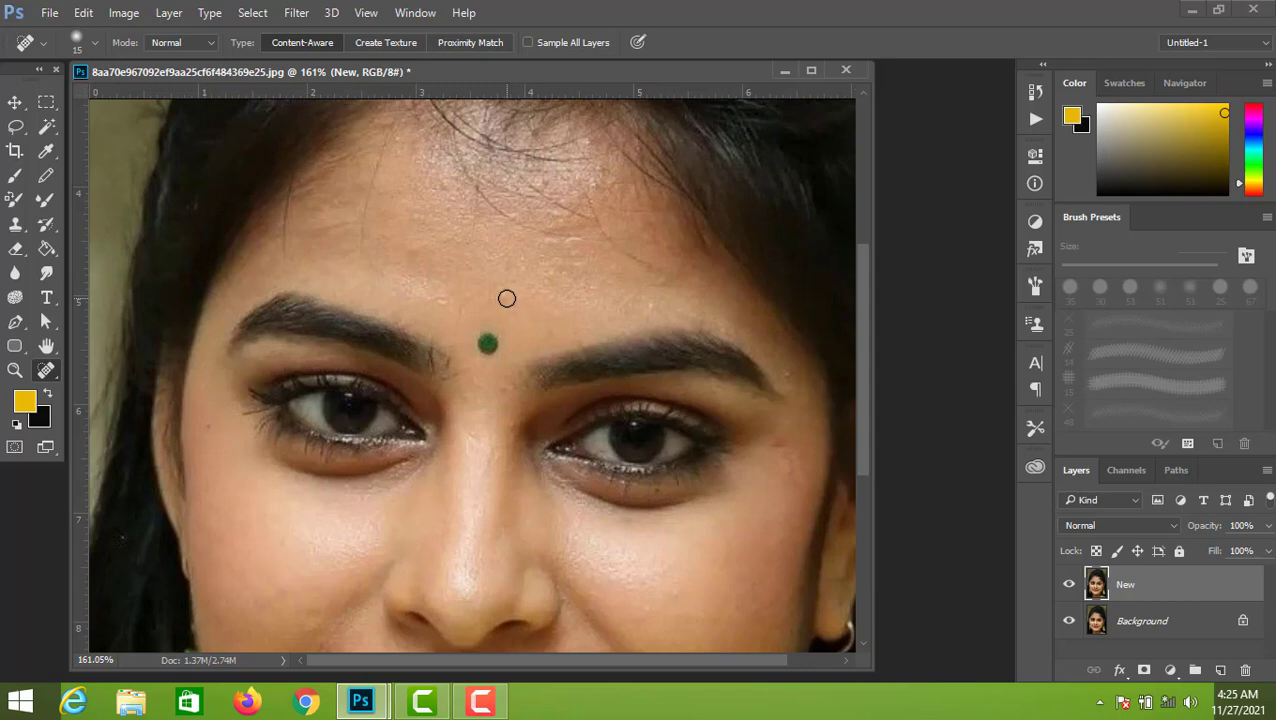
pyautogui.click(506, 297)
pyautogui.click(415, 255)
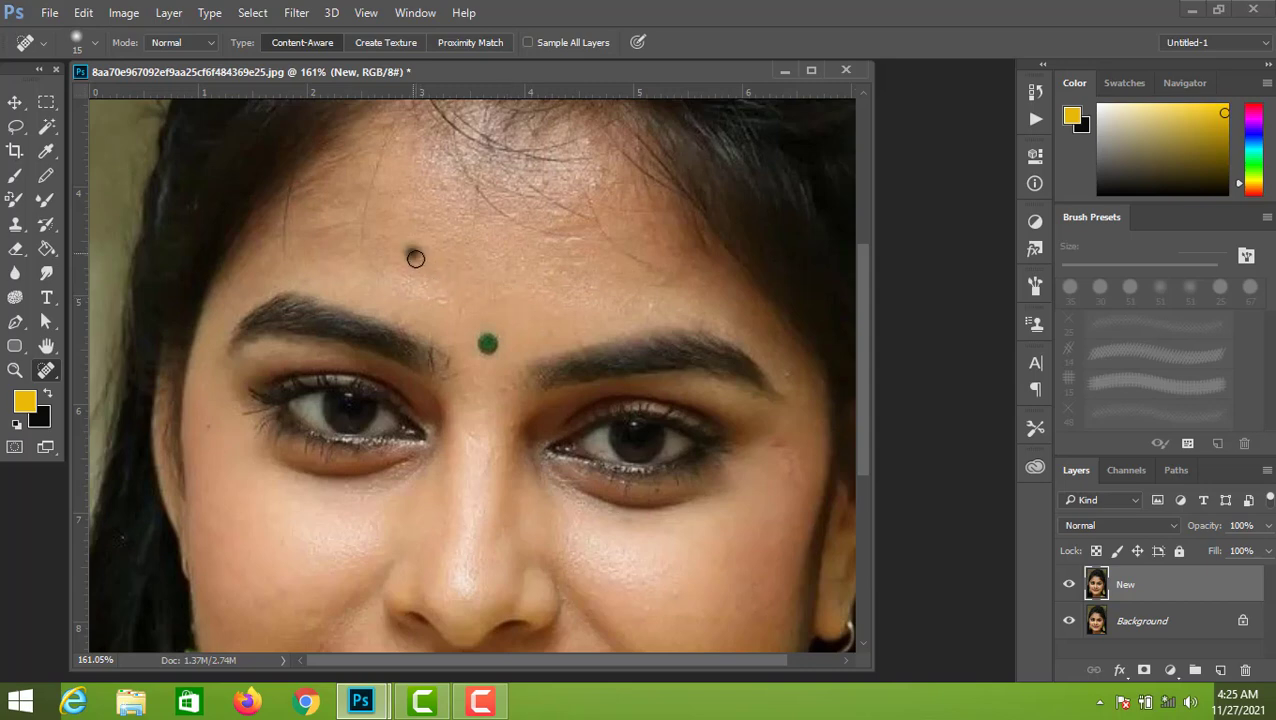
pyautogui.click(781, 443)
pyautogui.click(778, 445)
pyautogui.click(786, 372)
# Heal the spots on the image-left cheek with the Spot Healing Brush
pyautogui.scroll(-3, 705, 516)
pyautogui.scroll(-2, 705, 516)
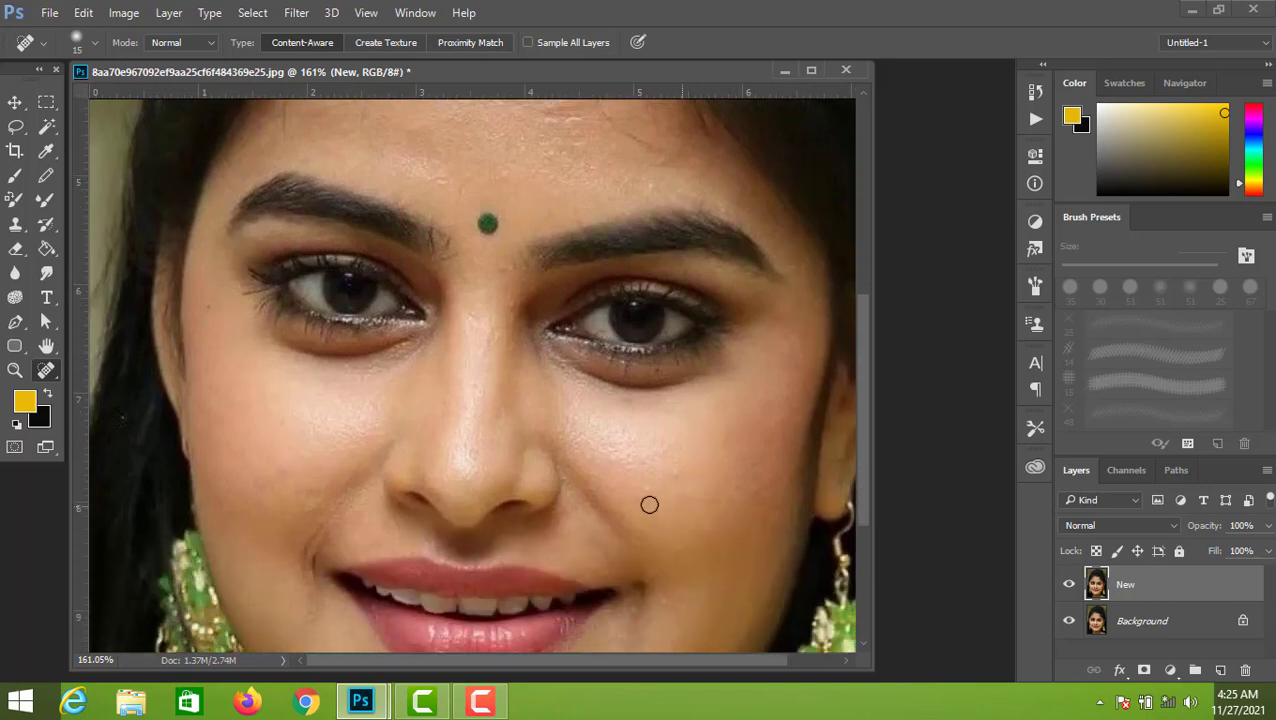
pyautogui.click(305, 501)
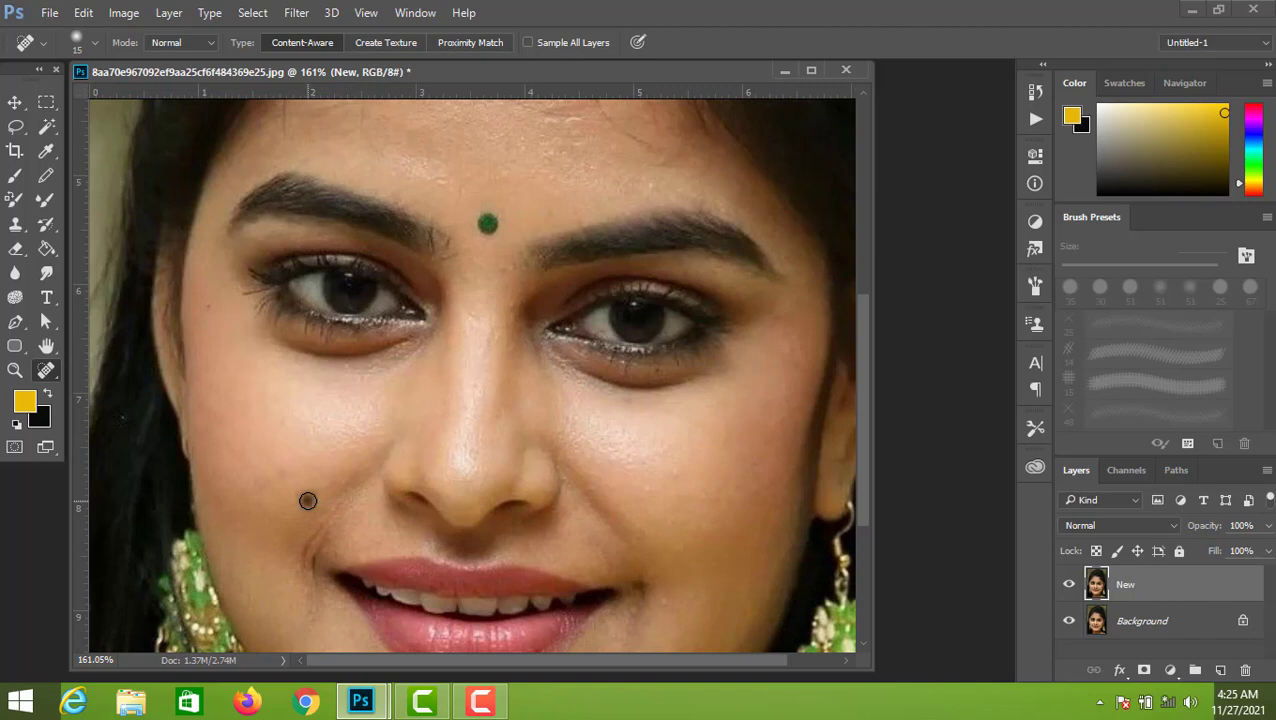
pyautogui.click(258, 479)
pyautogui.click(240, 444)
pyautogui.click(283, 420)
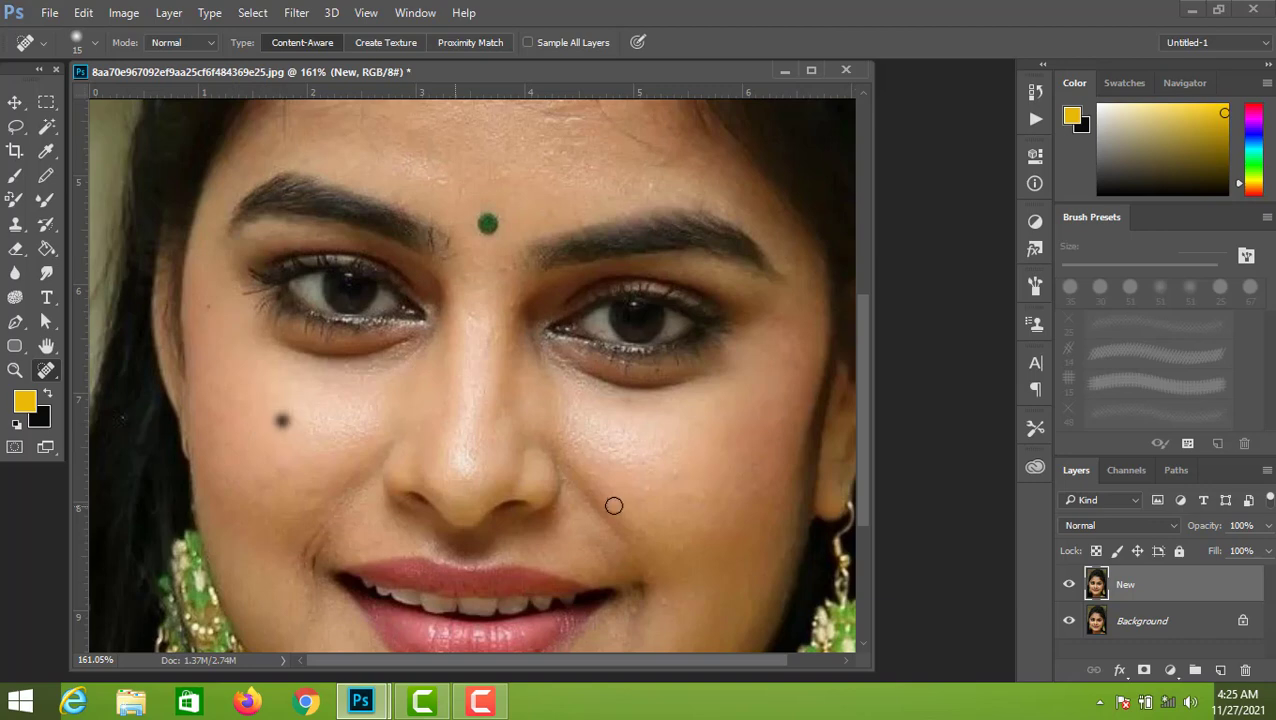
# Heal the spots on the image-right cheek and beside that corner of the mouth
pyautogui.click(677, 471)
pyautogui.click(645, 487)
pyautogui.click(678, 545)
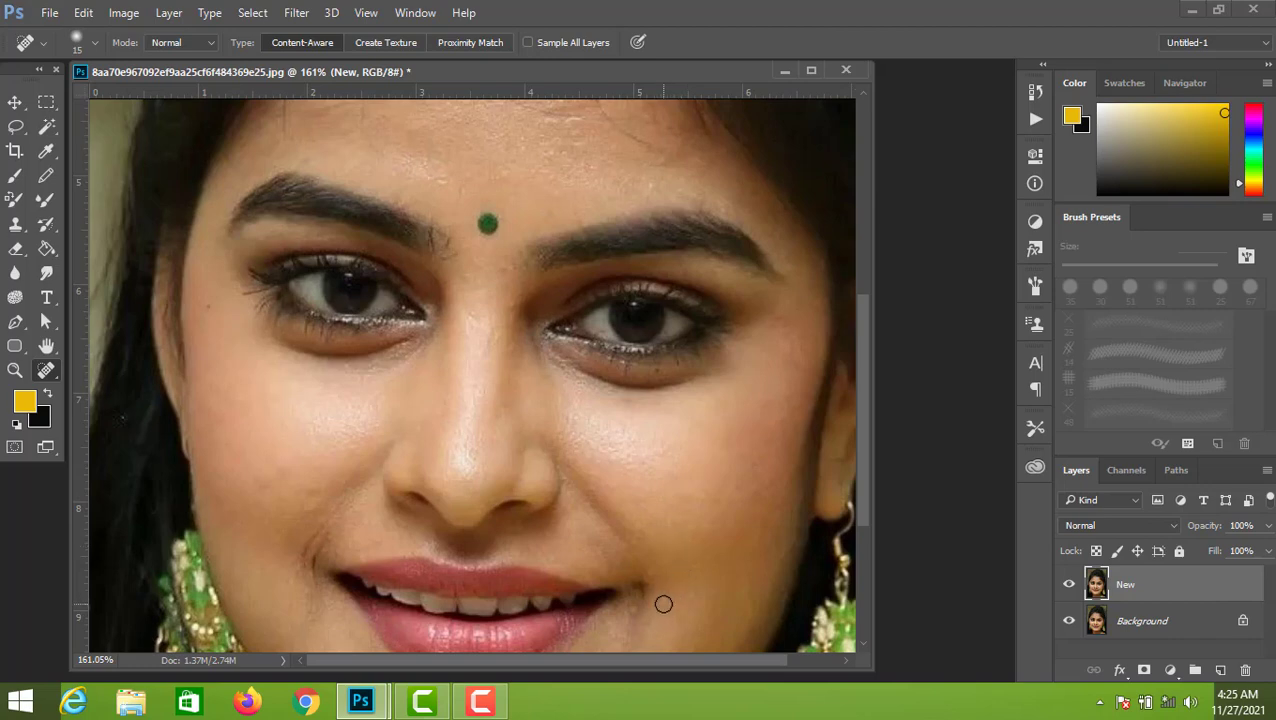
pyautogui.click(661, 599)
pyautogui.click(630, 609)
# Check the lower face for remaining blemishes and heal the spot just below the image-right eye
pyautogui.scroll(-3, 737, 558)
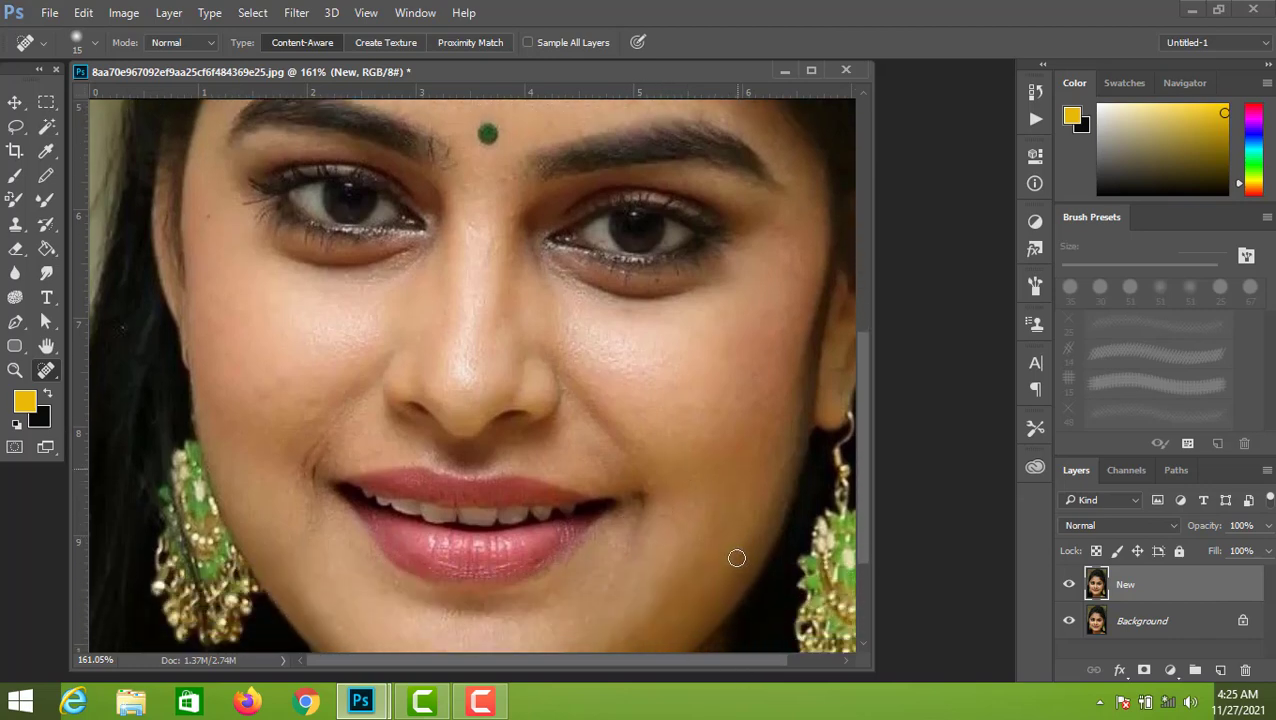
pyautogui.scroll(-2, 705, 557)
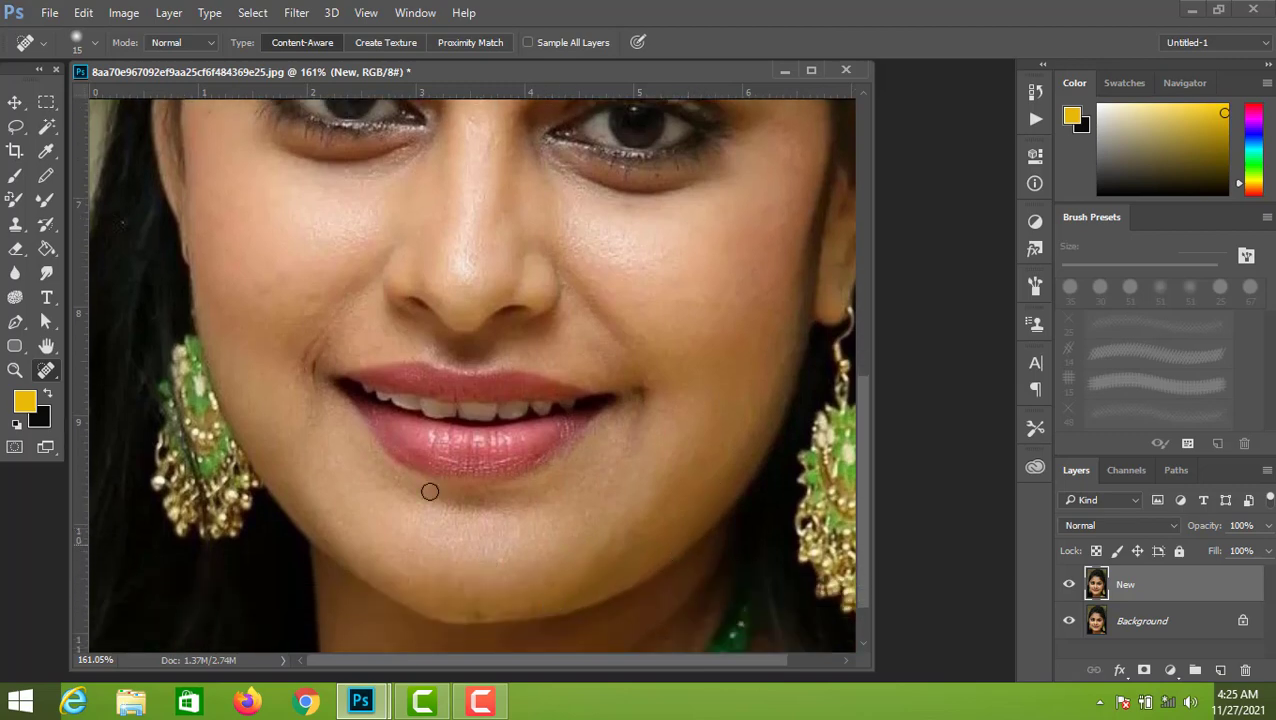
pyautogui.scroll(3, 510, 578)
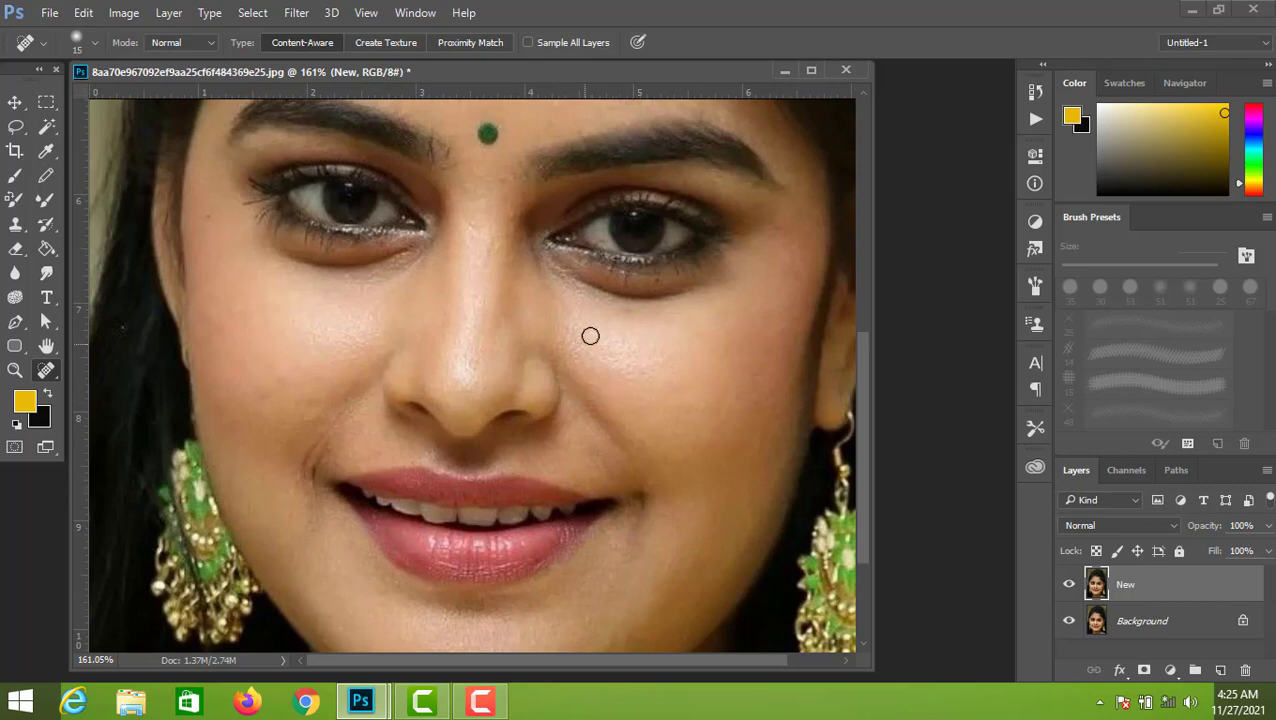
pyautogui.click(624, 310)
pyautogui.scroll(3, 715, 437)
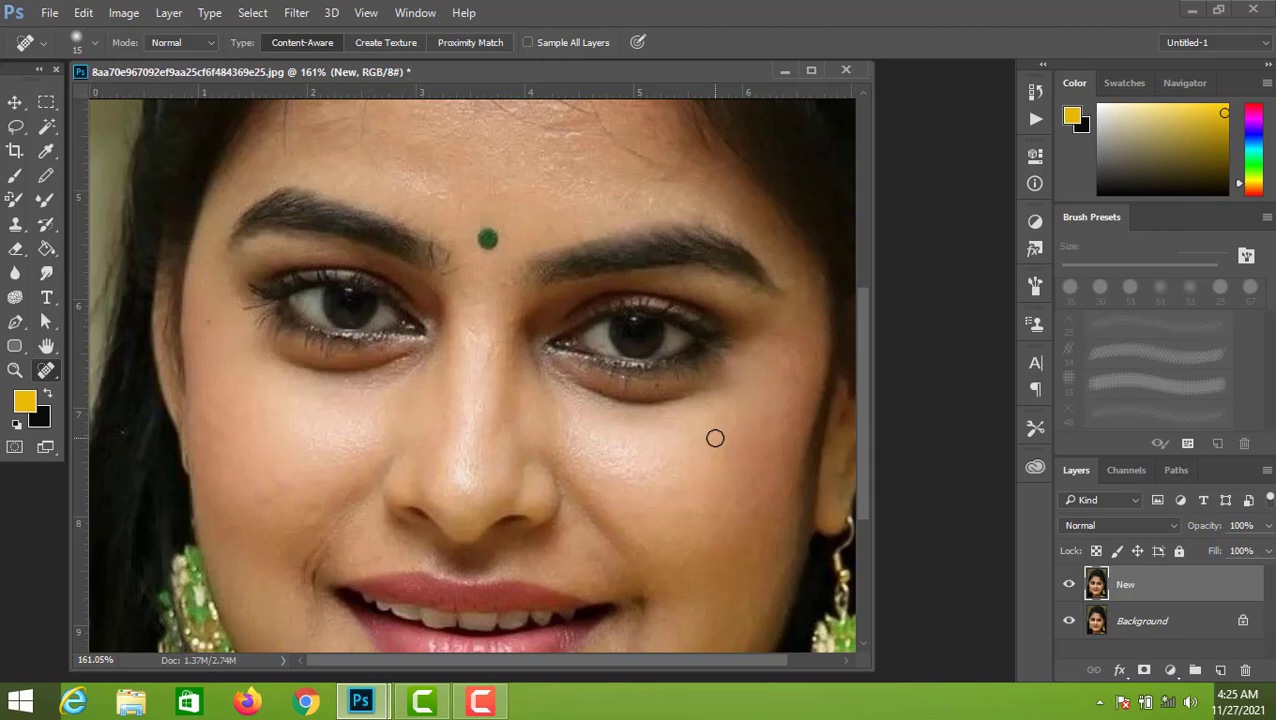
# Create an inverted duplicate of the New layer with its blend mode set to Vivid Light
pyautogui.hotkey('ctrl', 'j')
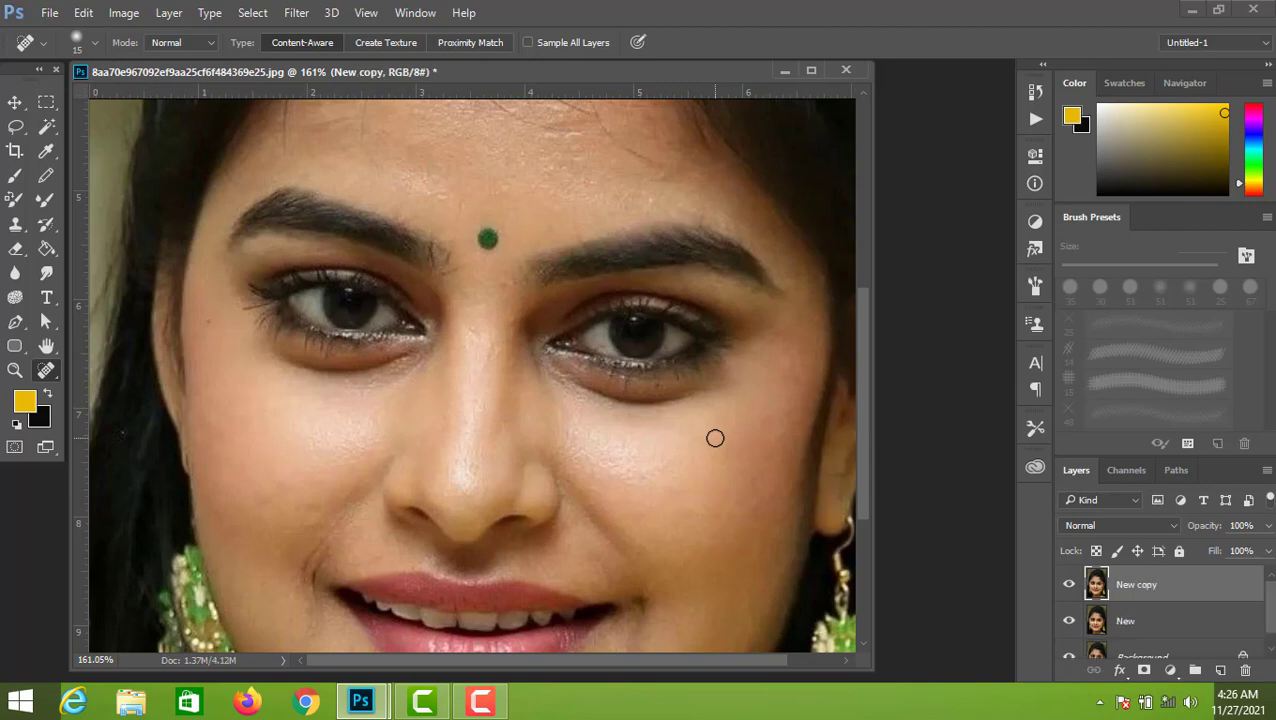
pyautogui.hotkey('ctrl', 'i')
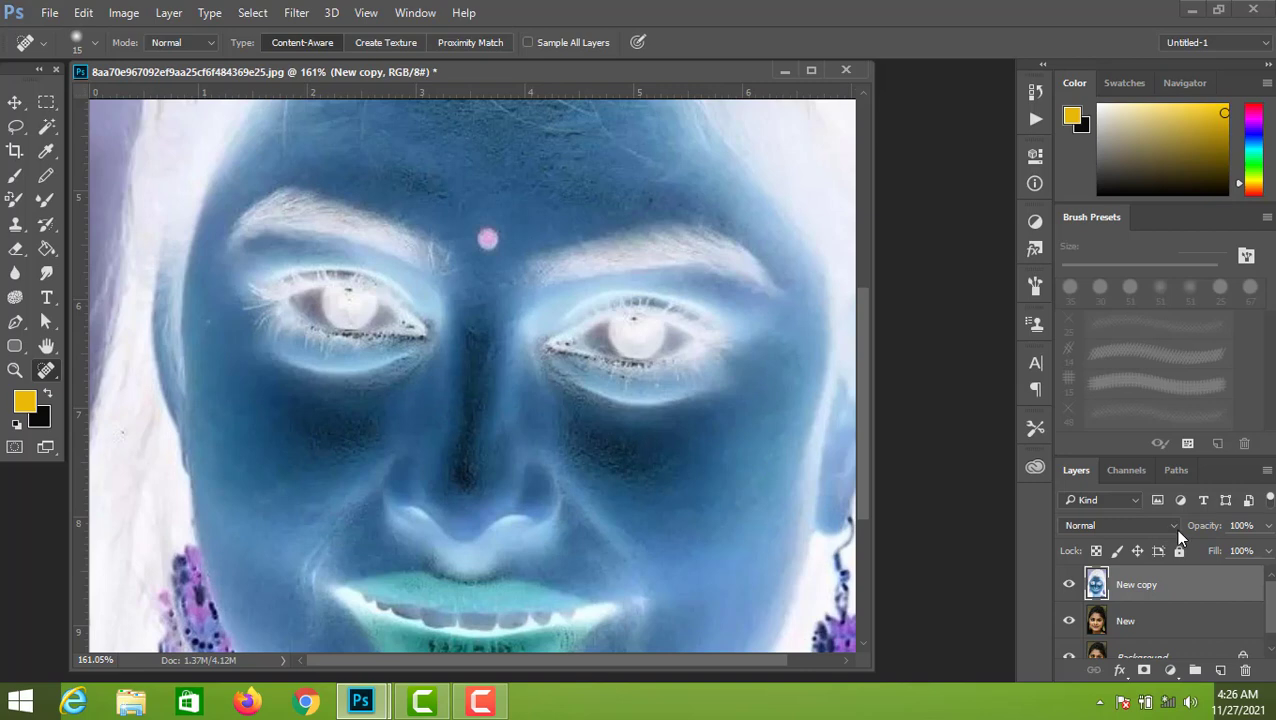
pyautogui.click(1176, 530)
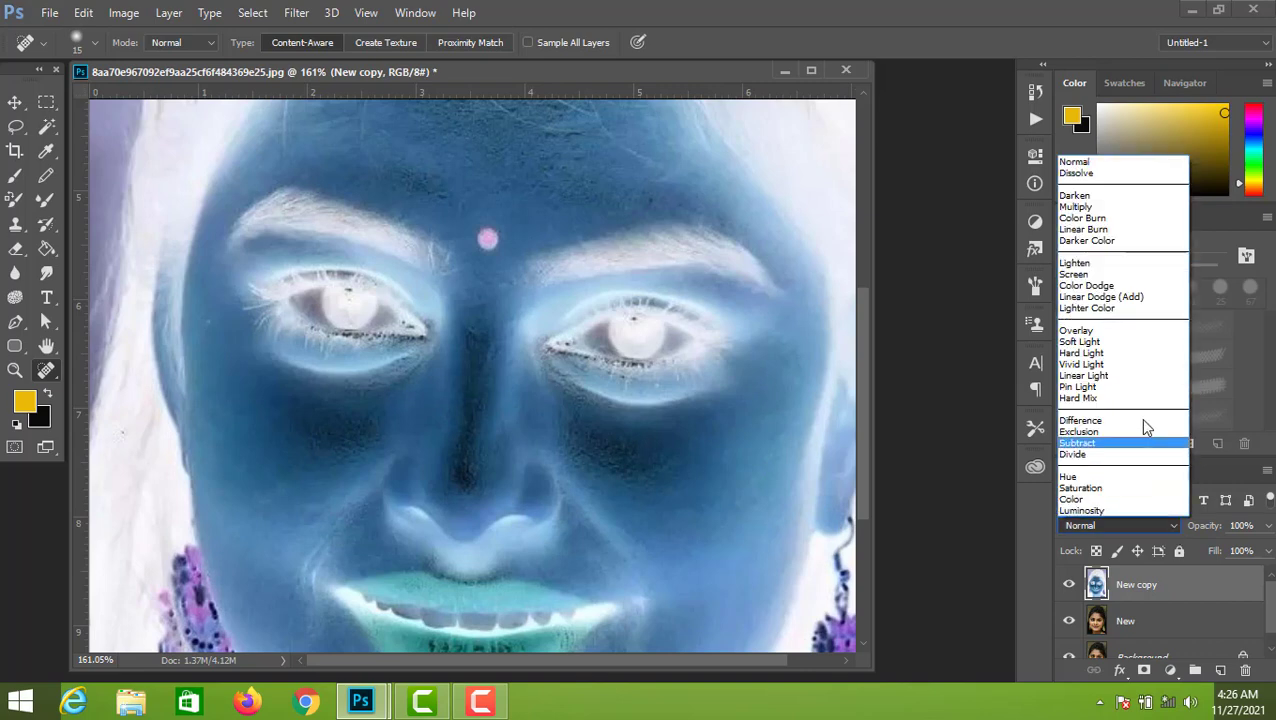
pyautogui.click(1141, 366)
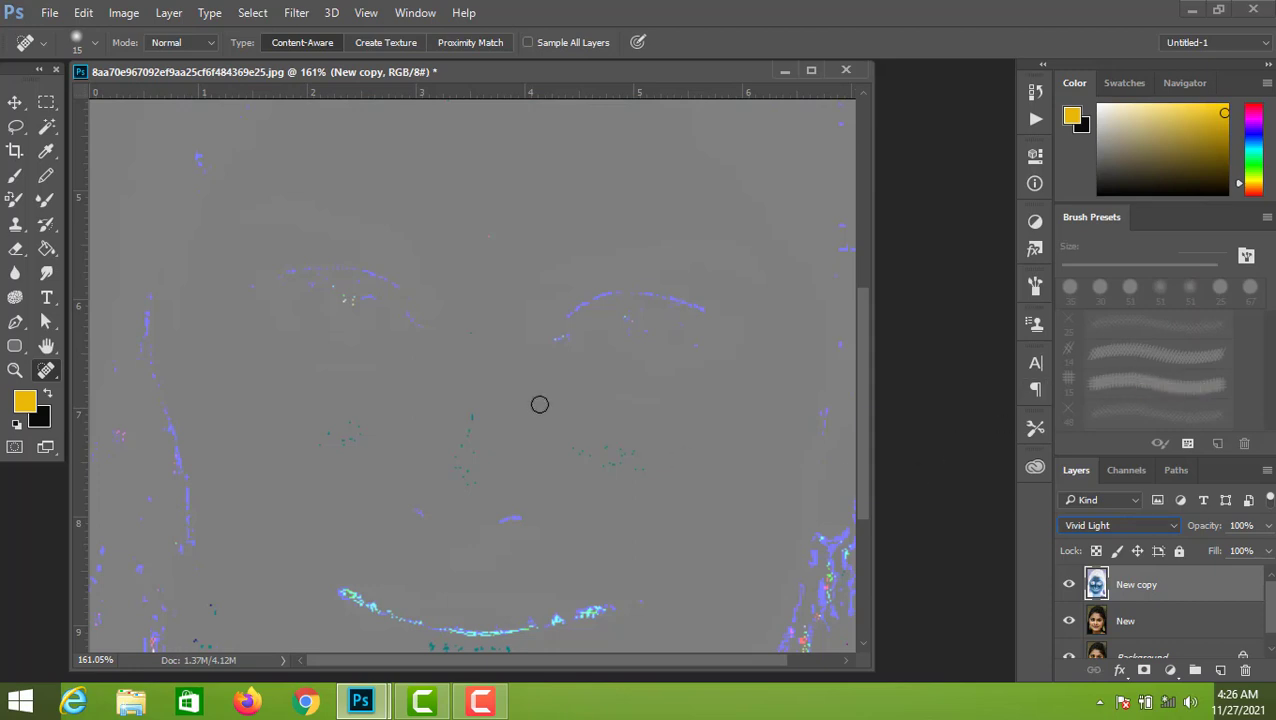
# Apply a High Pass filter with a radius of 2.5 pixels to the New copy layer
pyautogui.click(296, 16)
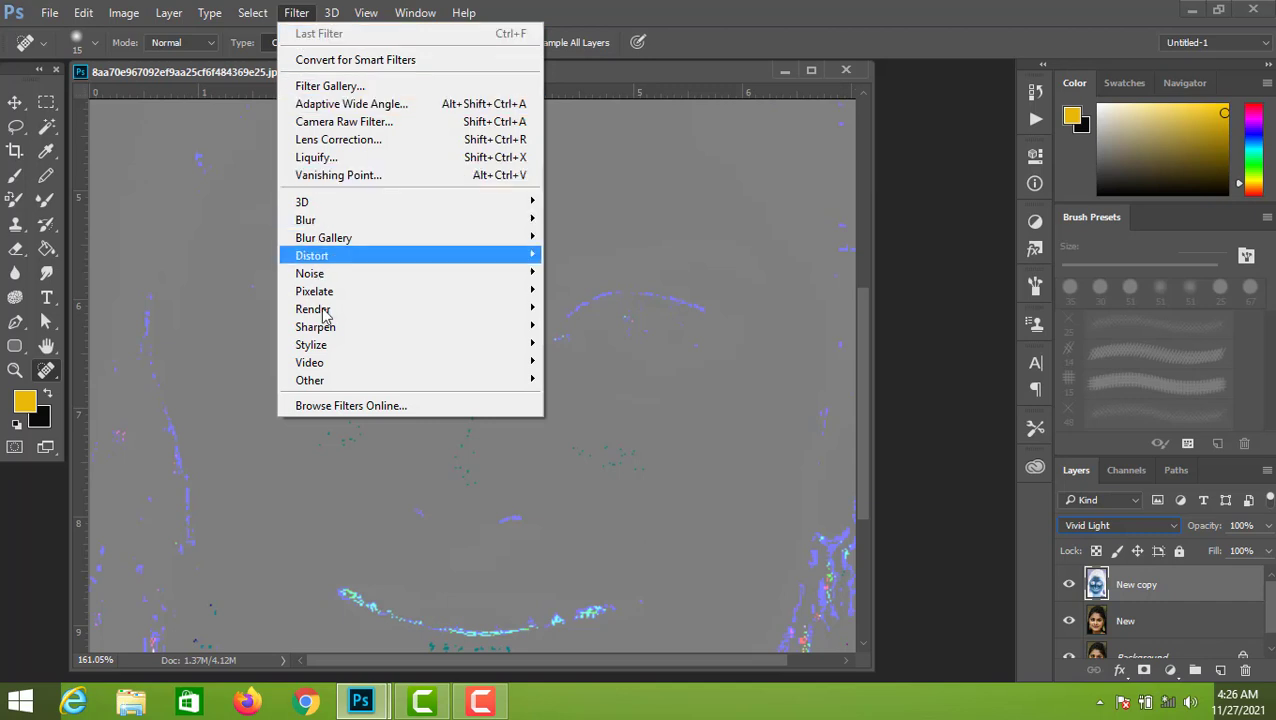
pyautogui.moveTo(328, 384)
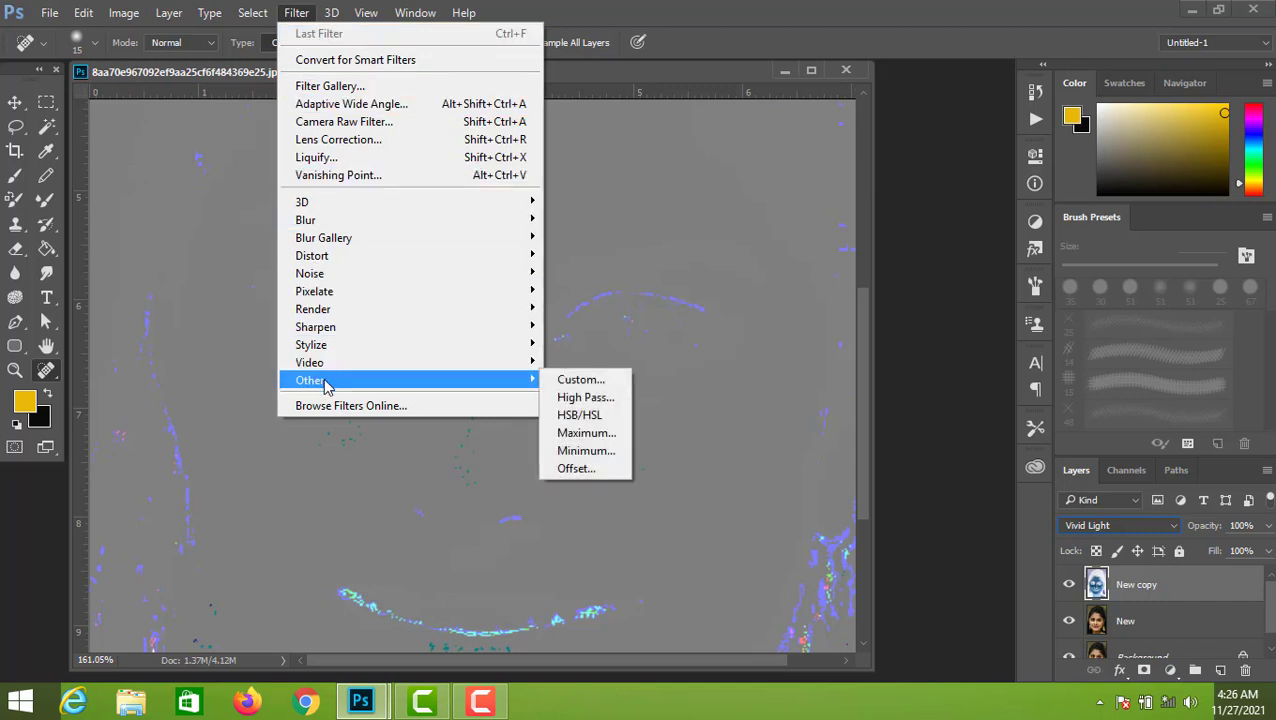
pyautogui.click(588, 398)
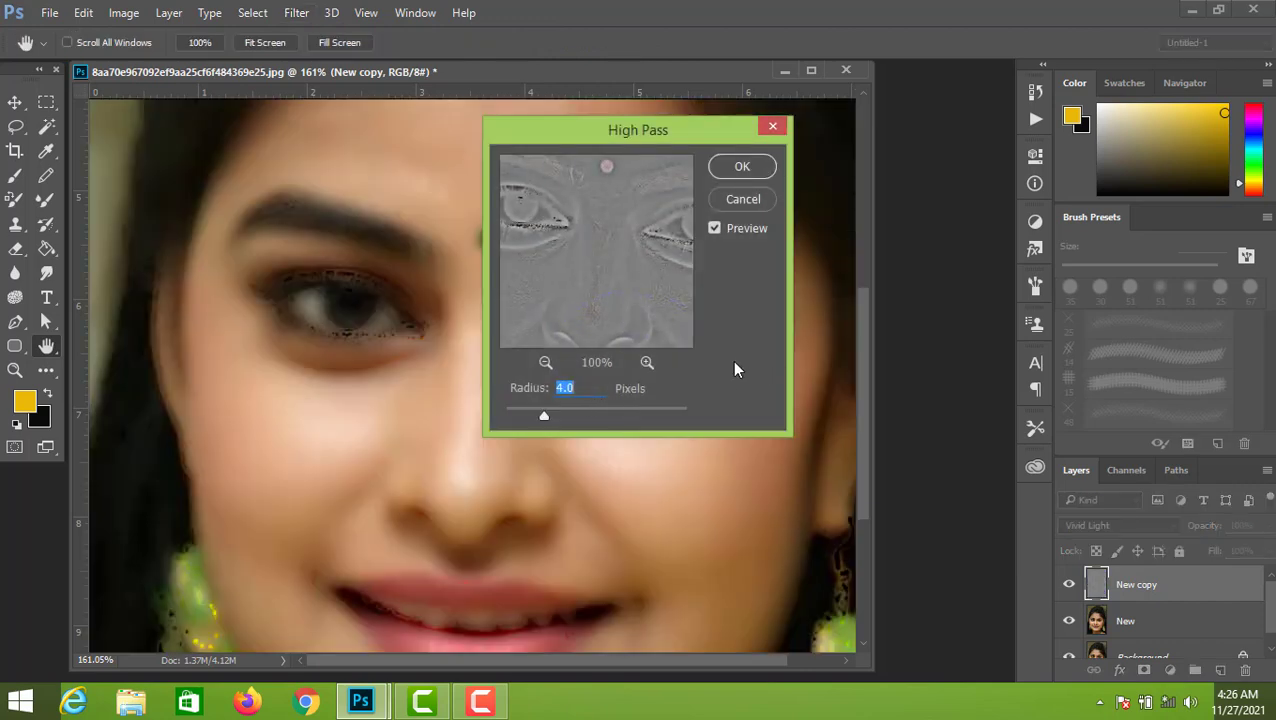
pyautogui.moveTo(677, 138); pyautogui.dragTo(854, 156)
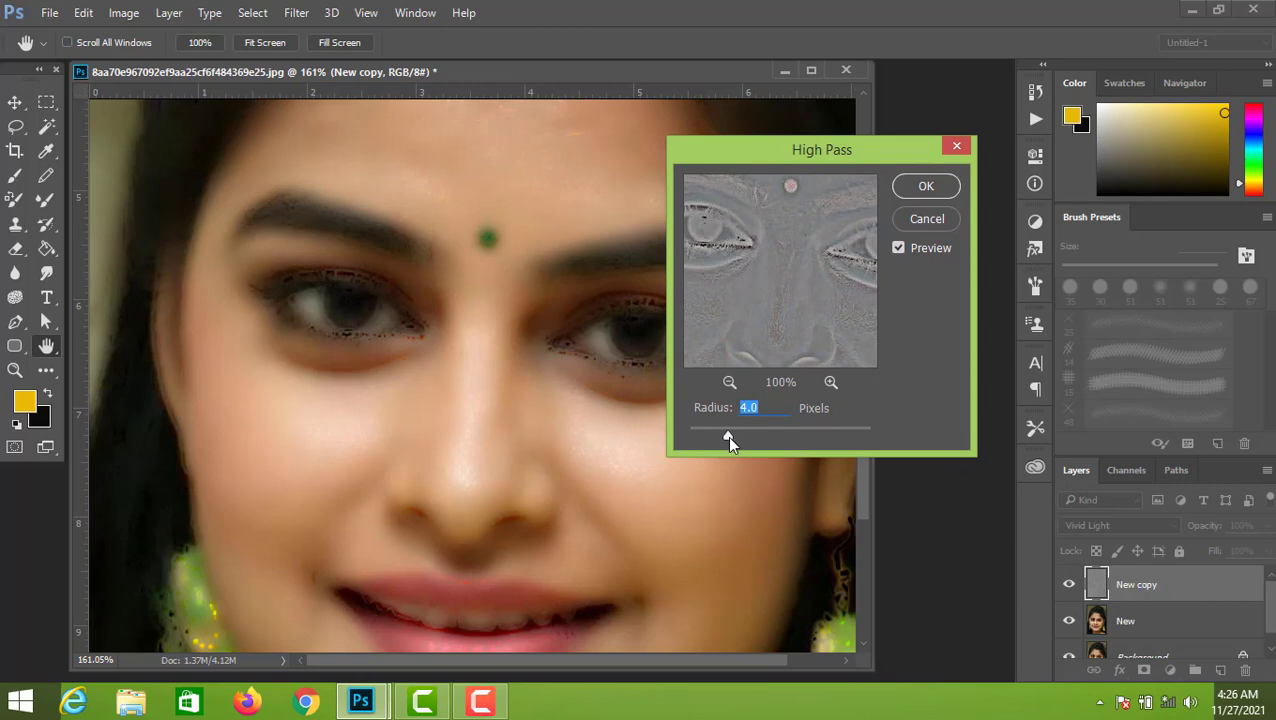
pyautogui.moveTo(757, 439); pyautogui.dragTo(758, 439)
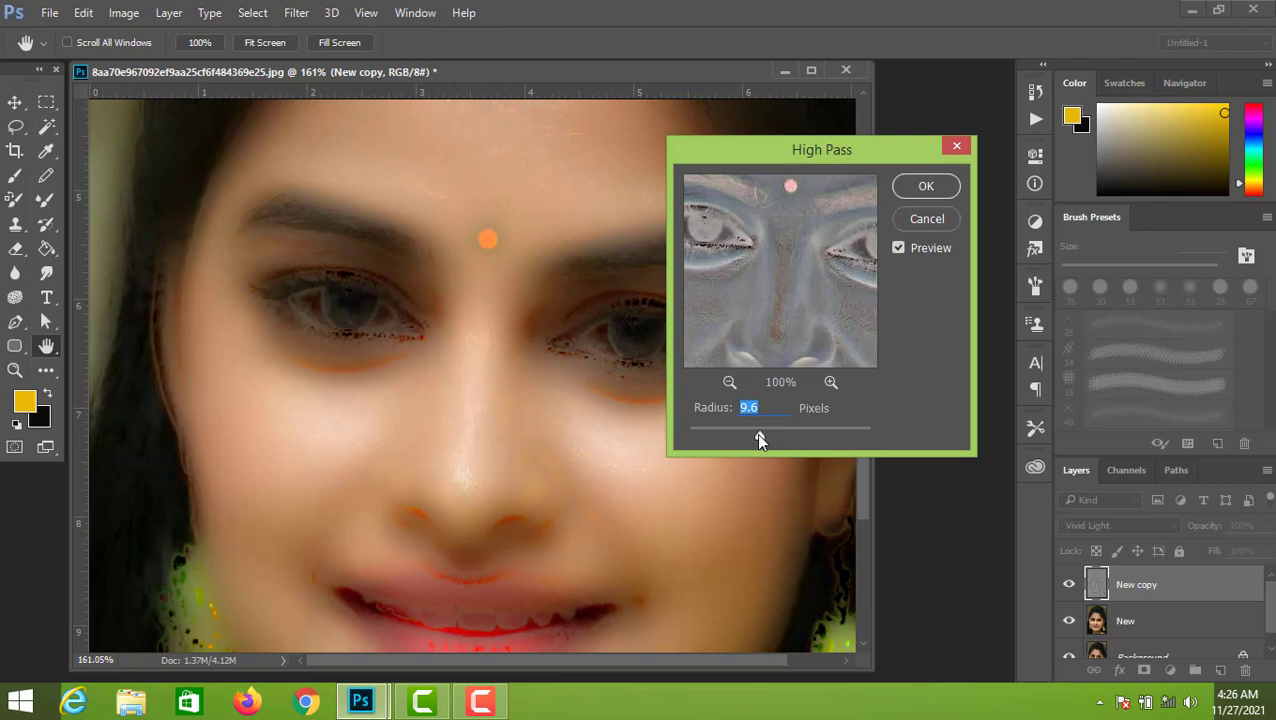
pyautogui.moveTo(744, 436); pyautogui.dragTo(739, 436)
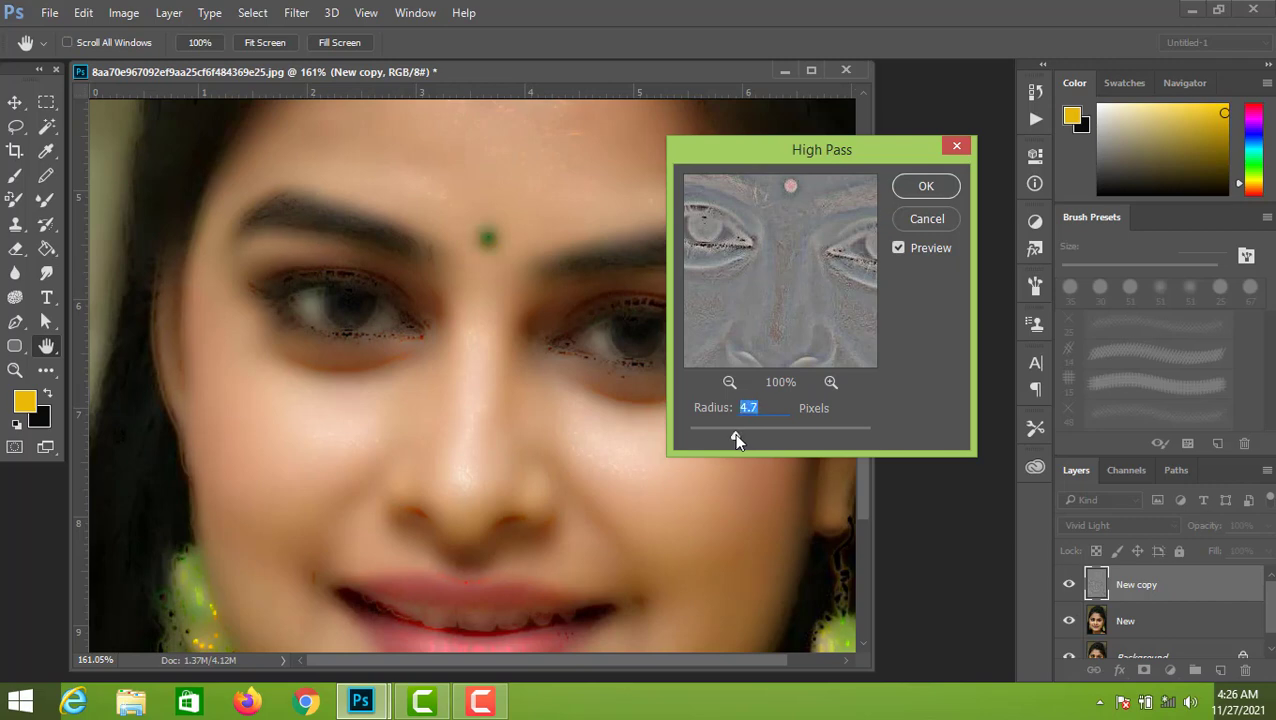
pyautogui.moveTo(726, 435); pyautogui.dragTo(726, 435)
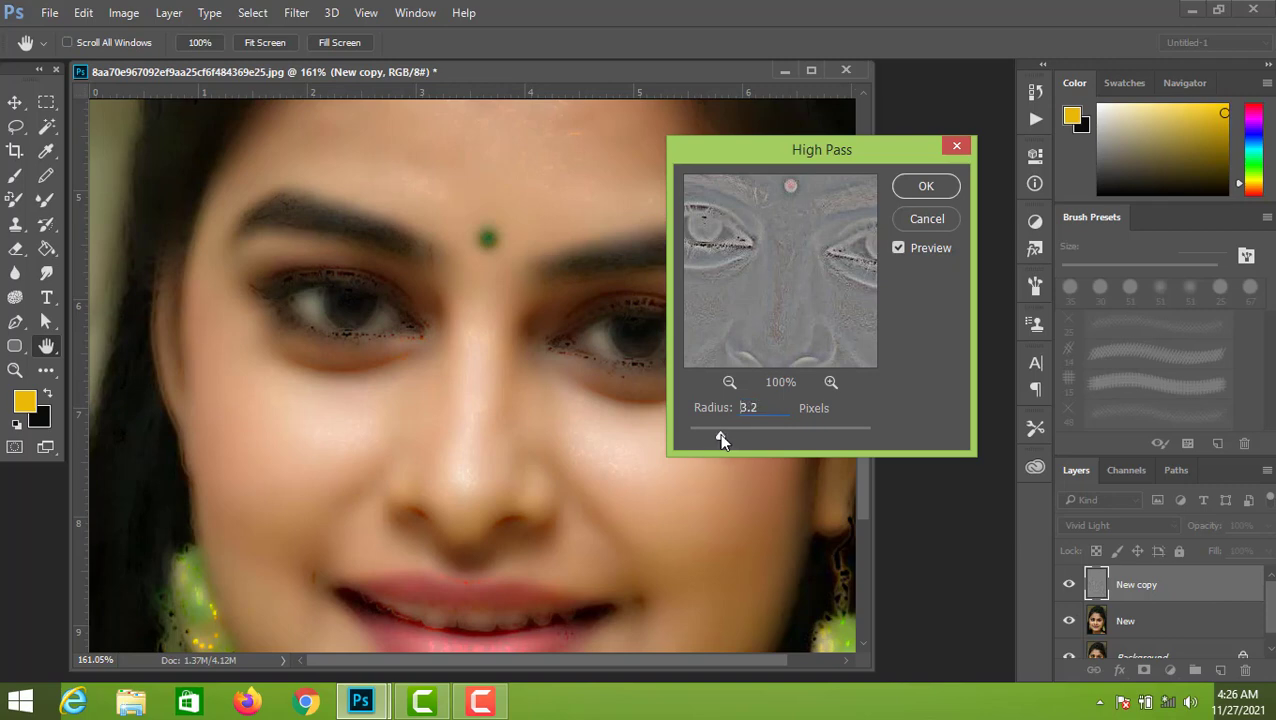
pyautogui.moveTo(719, 433); pyautogui.dragTo(719, 433)
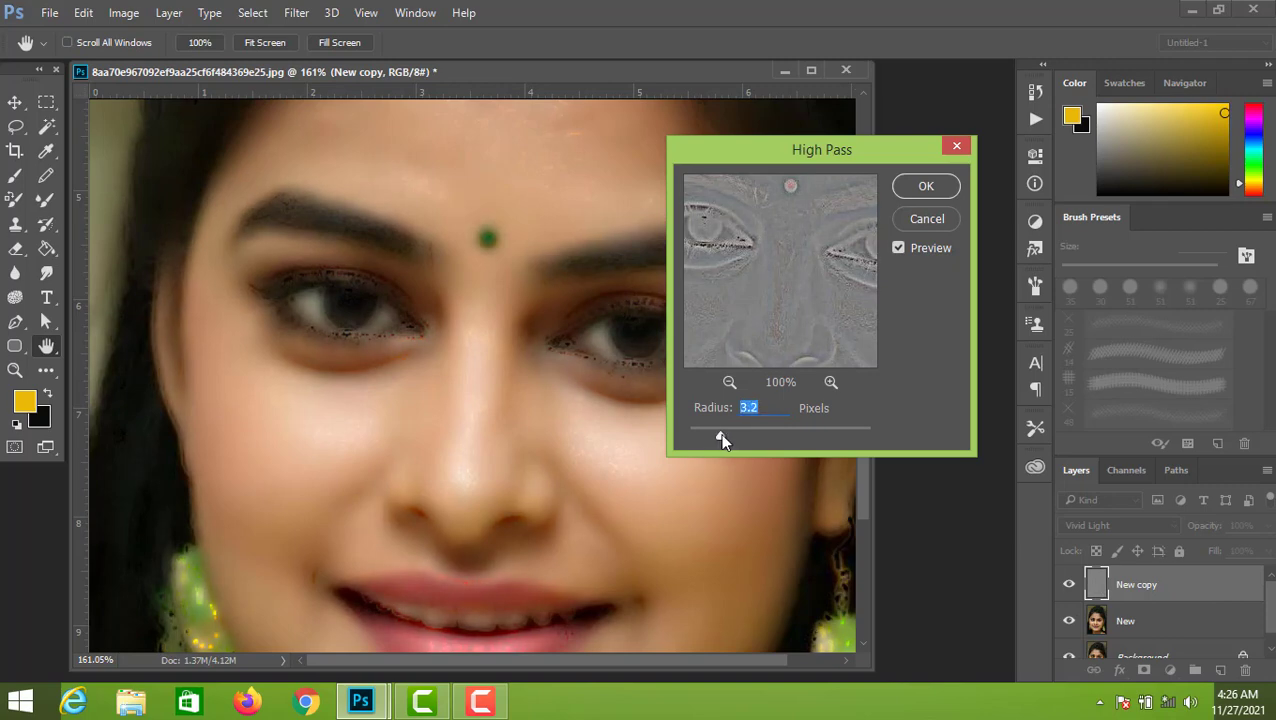
pyautogui.moveTo(722, 440); pyautogui.dragTo(717, 440)
pyautogui.moveTo(712, 435); pyautogui.dragTo(711, 435)
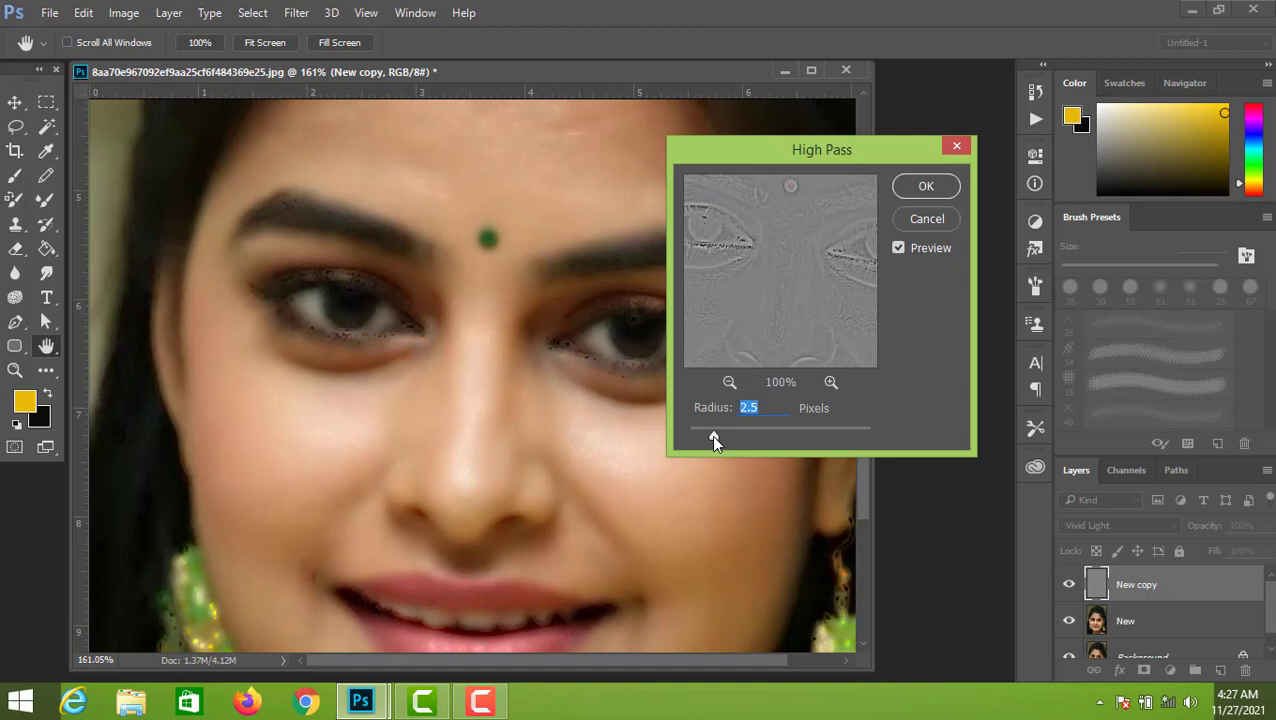
pyautogui.click(923, 187)
pyautogui.press('j')
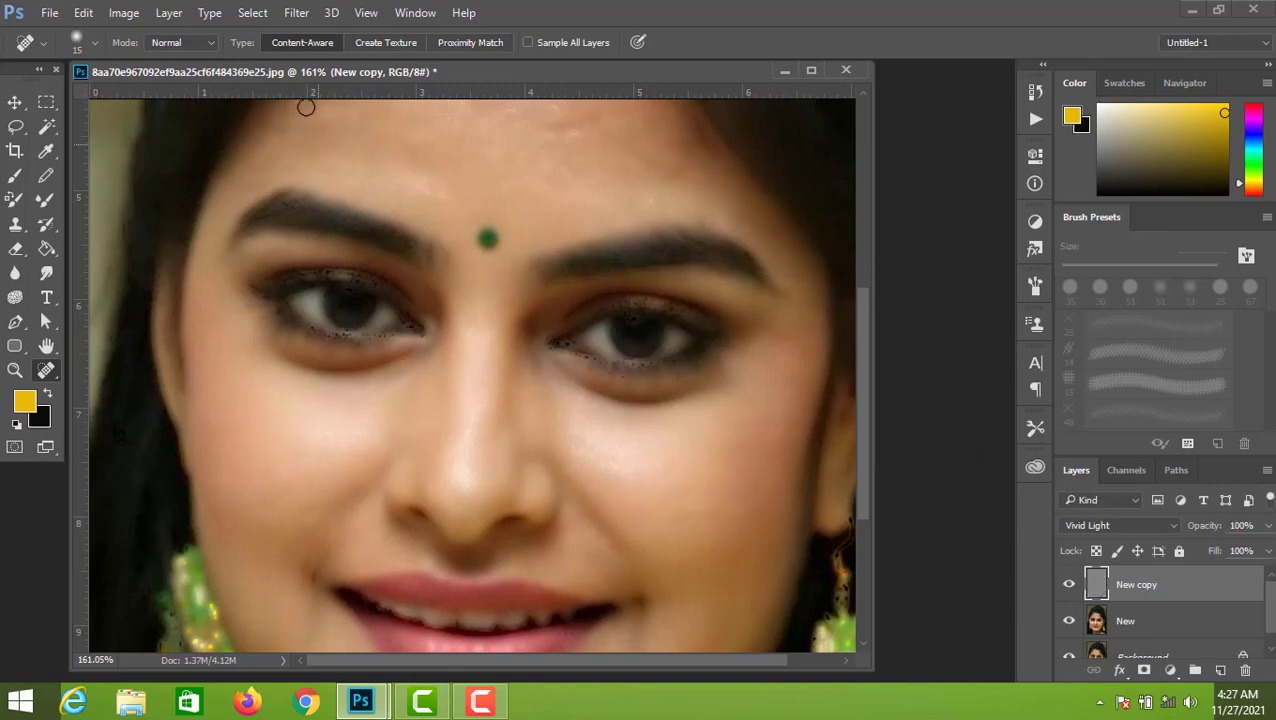
# Apply a Gaussian Blur with a very small radius to the New copy layer to restore fine skin texture
pyautogui.click(296, 14)
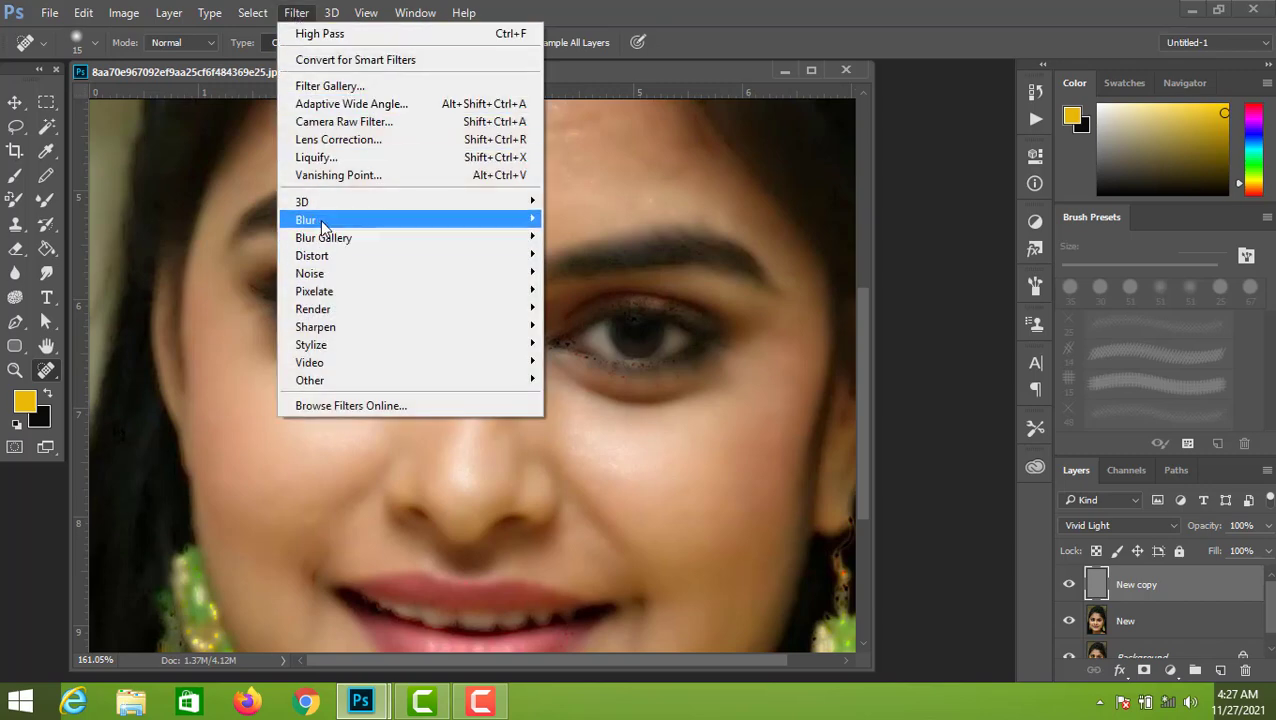
pyautogui.moveTo(322, 225)
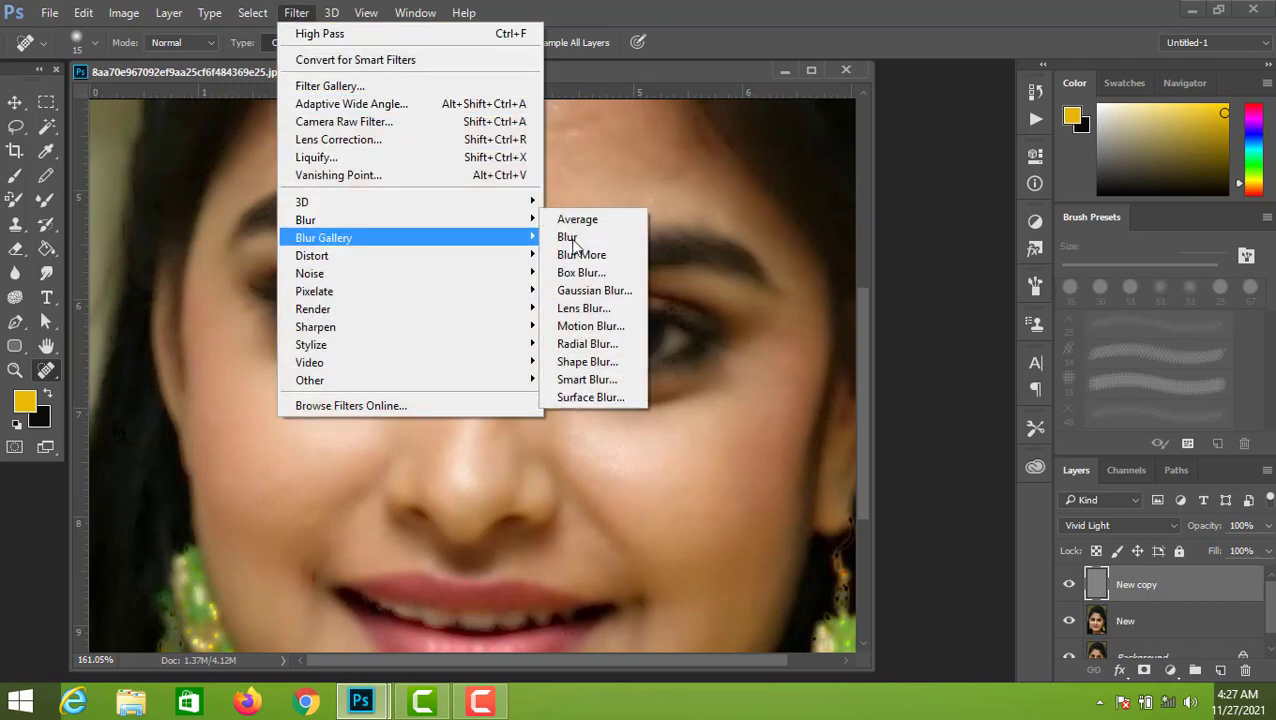
pyautogui.click(608, 292)
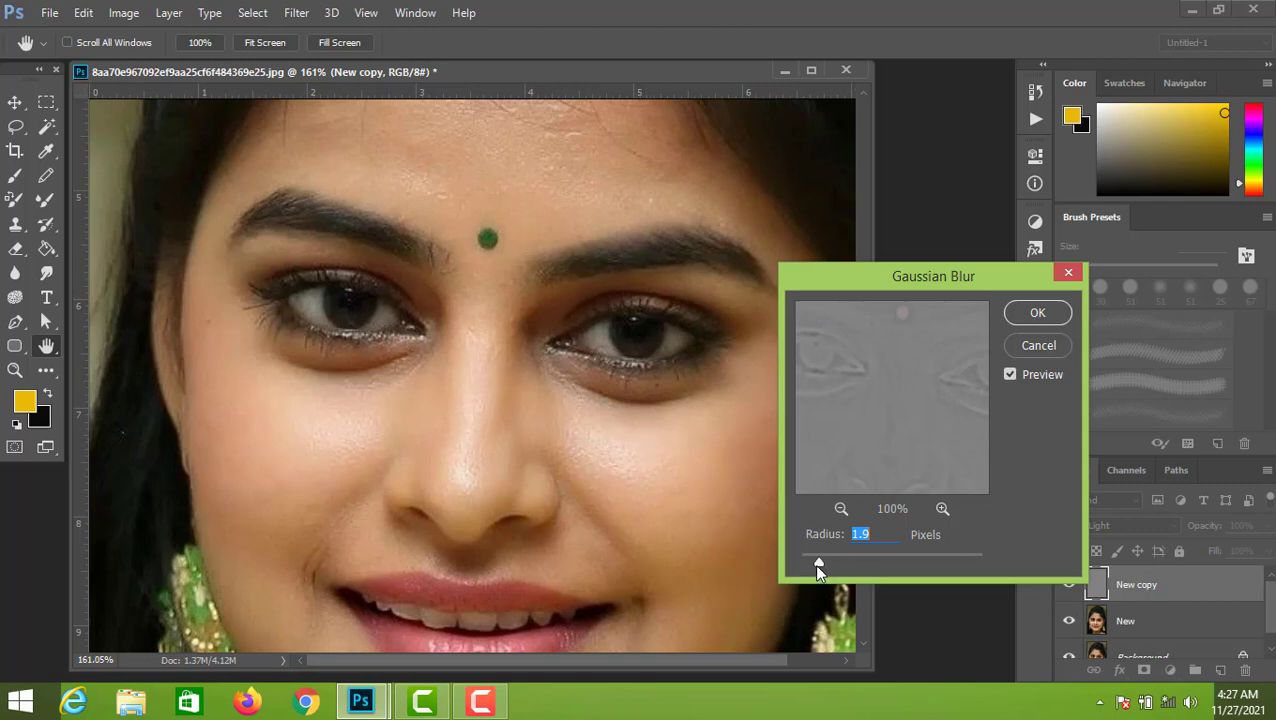
pyautogui.moveTo(818, 563); pyautogui.dragTo(835, 562)
pyautogui.moveTo(823, 563); pyautogui.dragTo(813, 563)
pyautogui.moveTo(814, 563); pyautogui.dragTo(816, 566)
pyautogui.moveTo(816, 566); pyautogui.dragTo(805, 560)
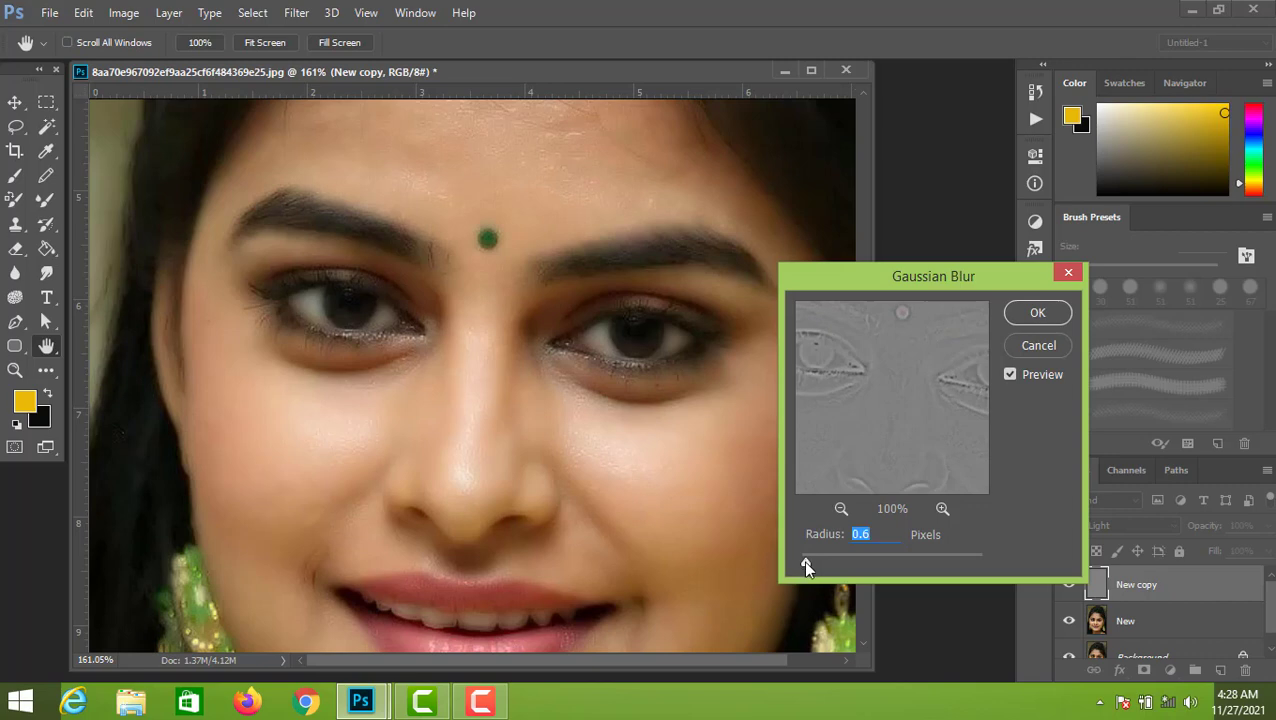
pyautogui.click(803, 561)
pyautogui.moveTo(804, 561); pyautogui.dragTo(808, 562)
pyautogui.click(1038, 314)
pyautogui.press('j')
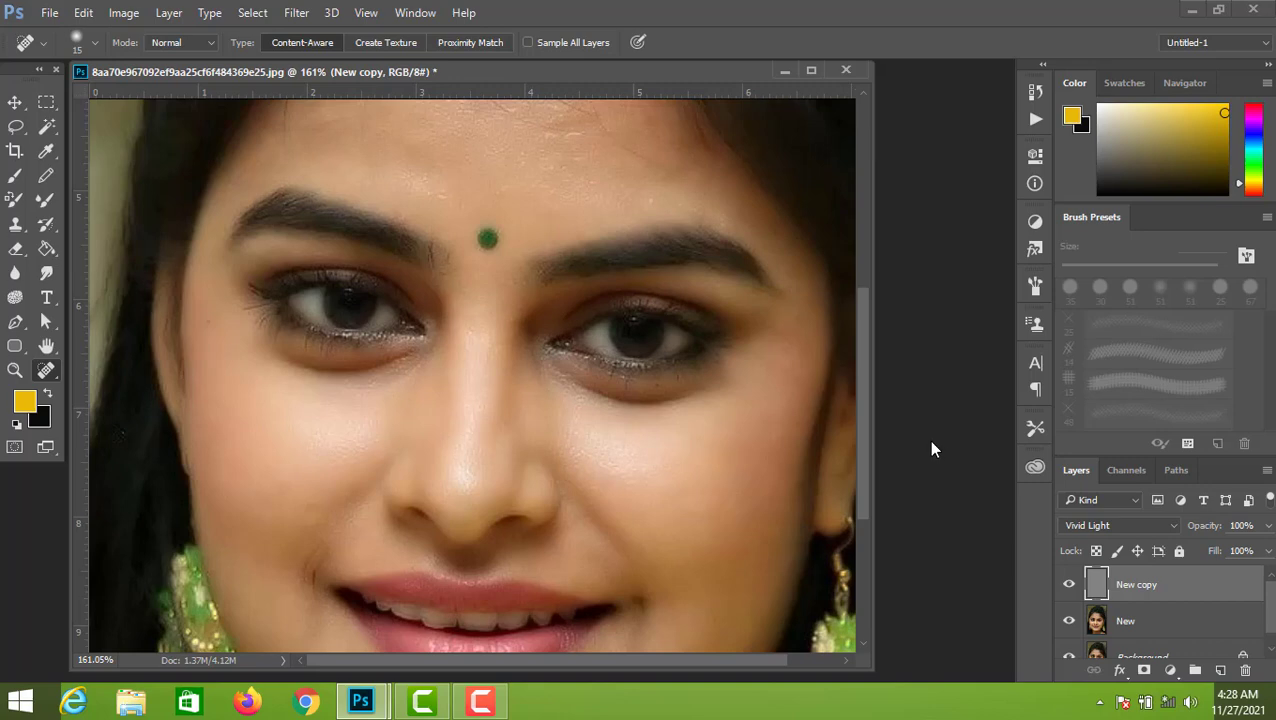
# Add a black mask to the New copy layer and set the Brush to 51 px, 0% hardness and 45% flow
pyautogui.keyDown('alt'); pyautogui.click(1145, 672); pyautogui.keyUp('alt')
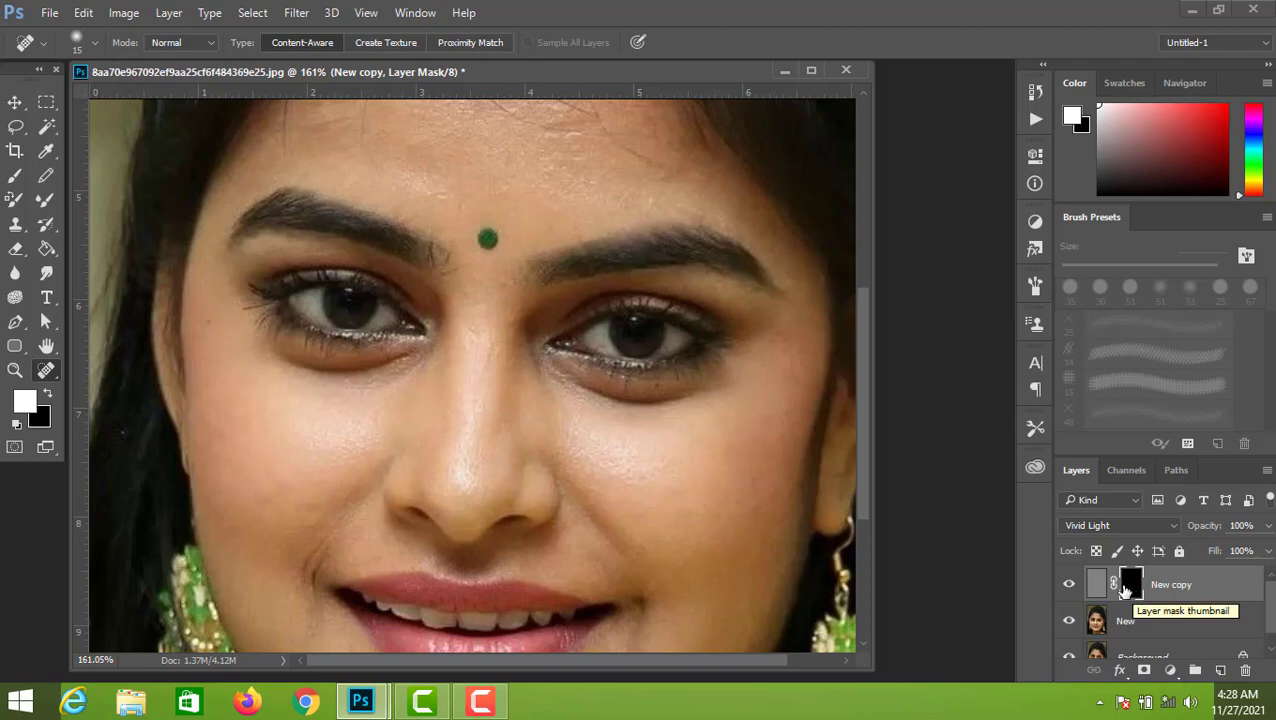
pyautogui.click(17, 183)
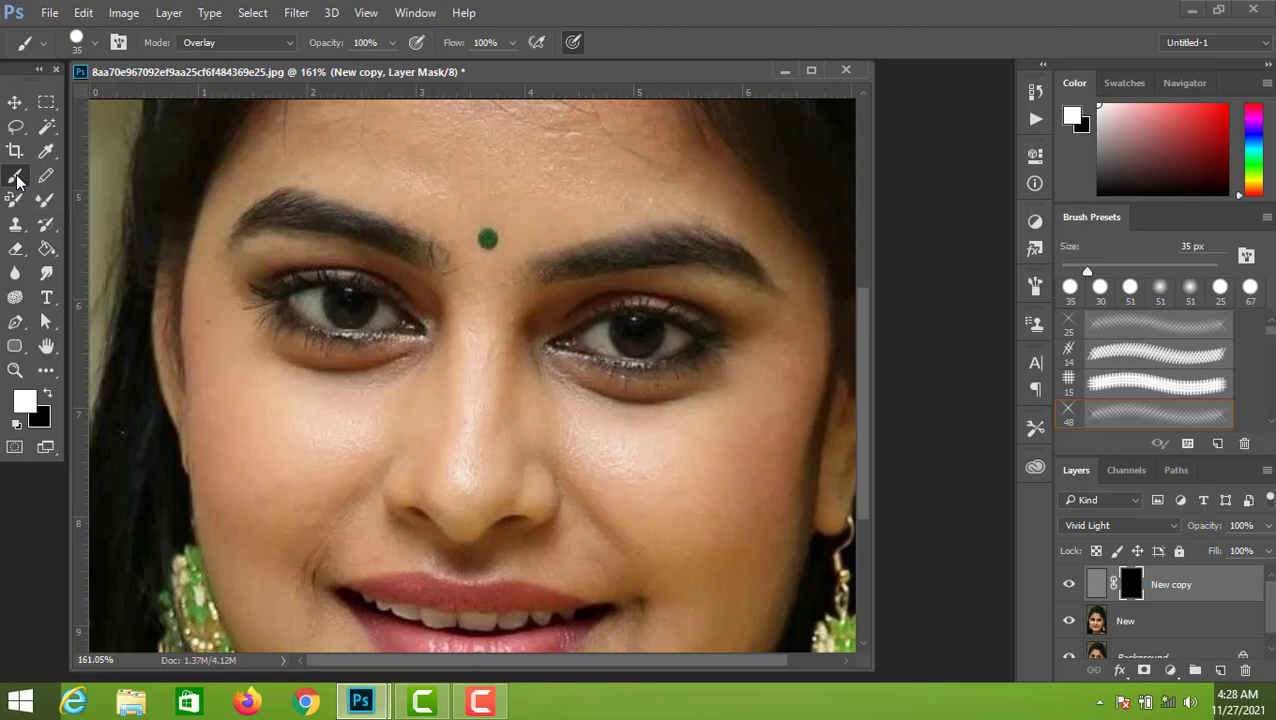
pyautogui.click(93, 45)
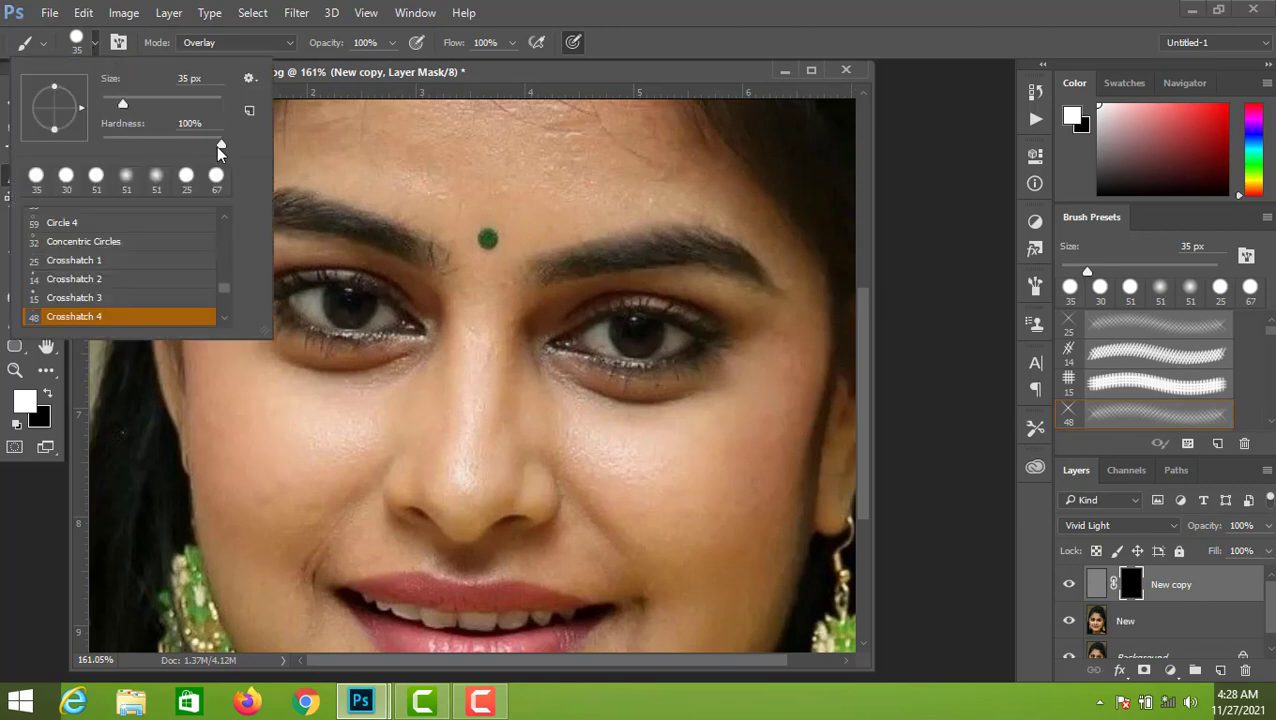
pyautogui.moveTo(219, 145); pyautogui.dragTo(101, 146)
pyautogui.moveTo(122, 104); pyautogui.dragTo(132, 108)
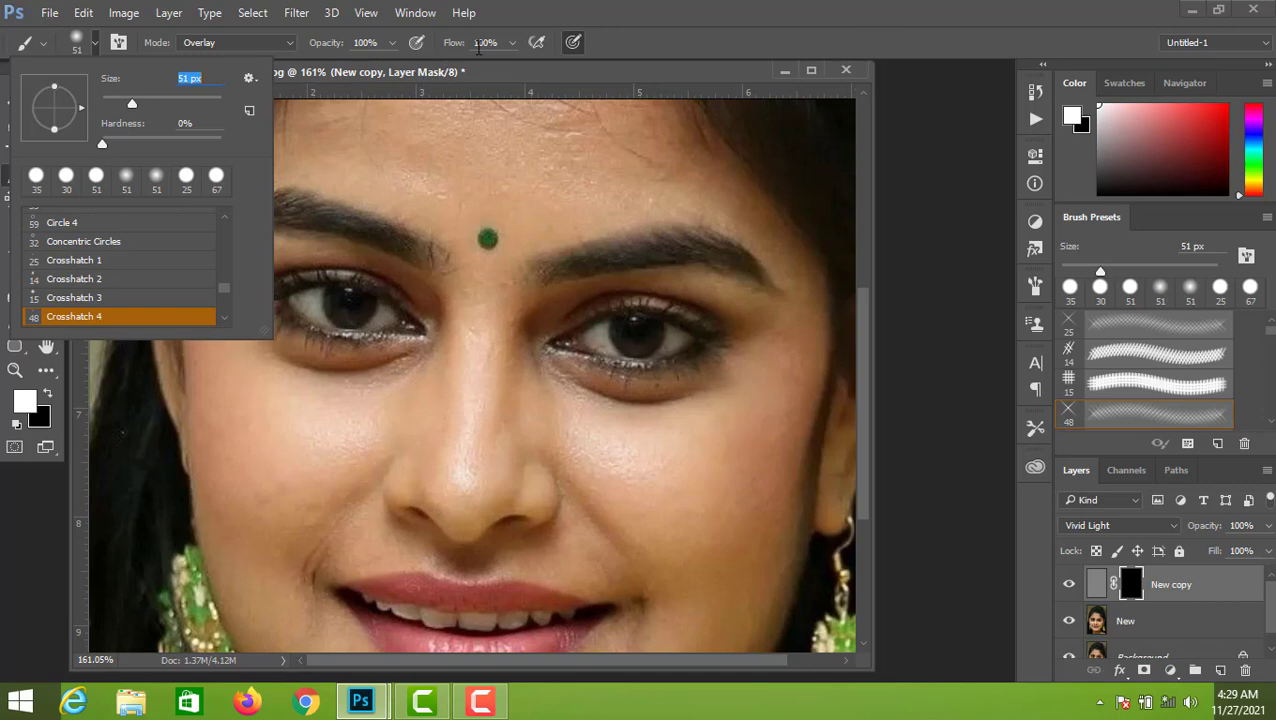
pyautogui.click(495, 43)
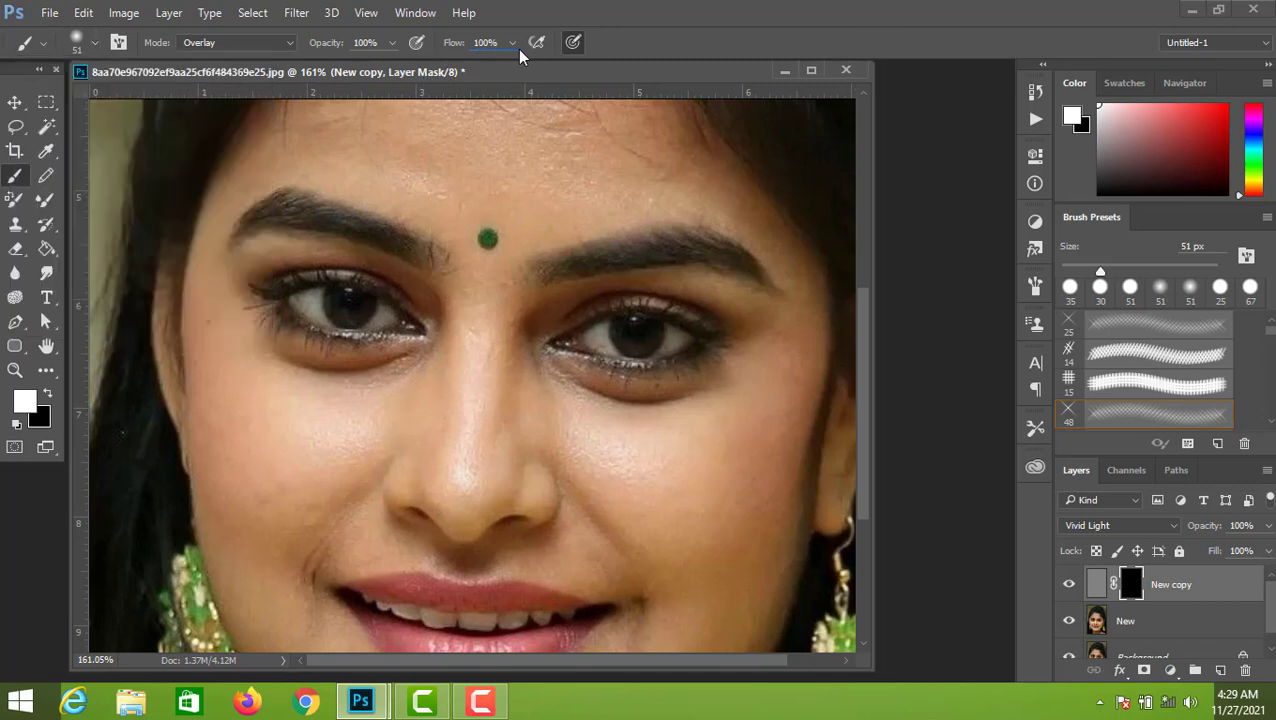
pyautogui.click(514, 48)
pyautogui.moveTo(462, 69); pyautogui.dragTo(464, 68)
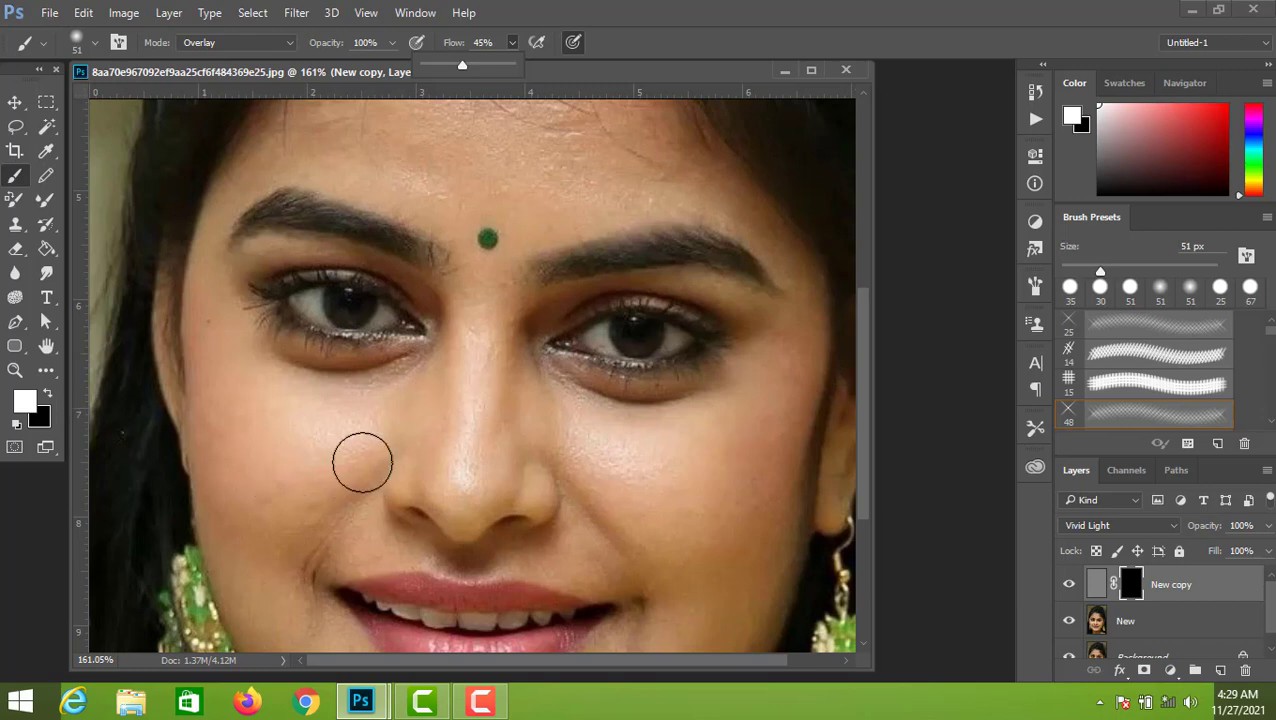
# Paint white over the forehead skin on the New copy layer's mask and check the cheeks and lower face
pyautogui.scroll(4, 481, 367)
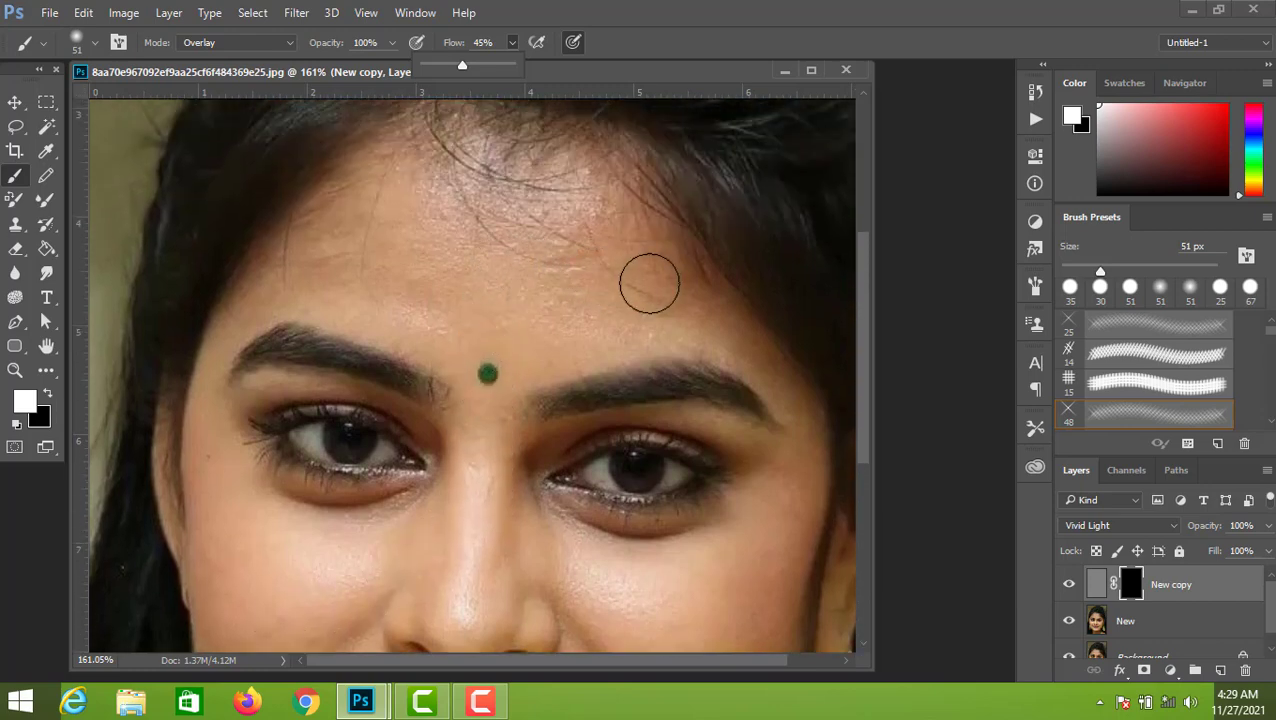
pyautogui.moveTo(644, 273)
pyautogui.mouseDown()
pyautogui.moveTo(583, 217)
pyautogui.moveTo(524, 214)
pyautogui.mouseUp()
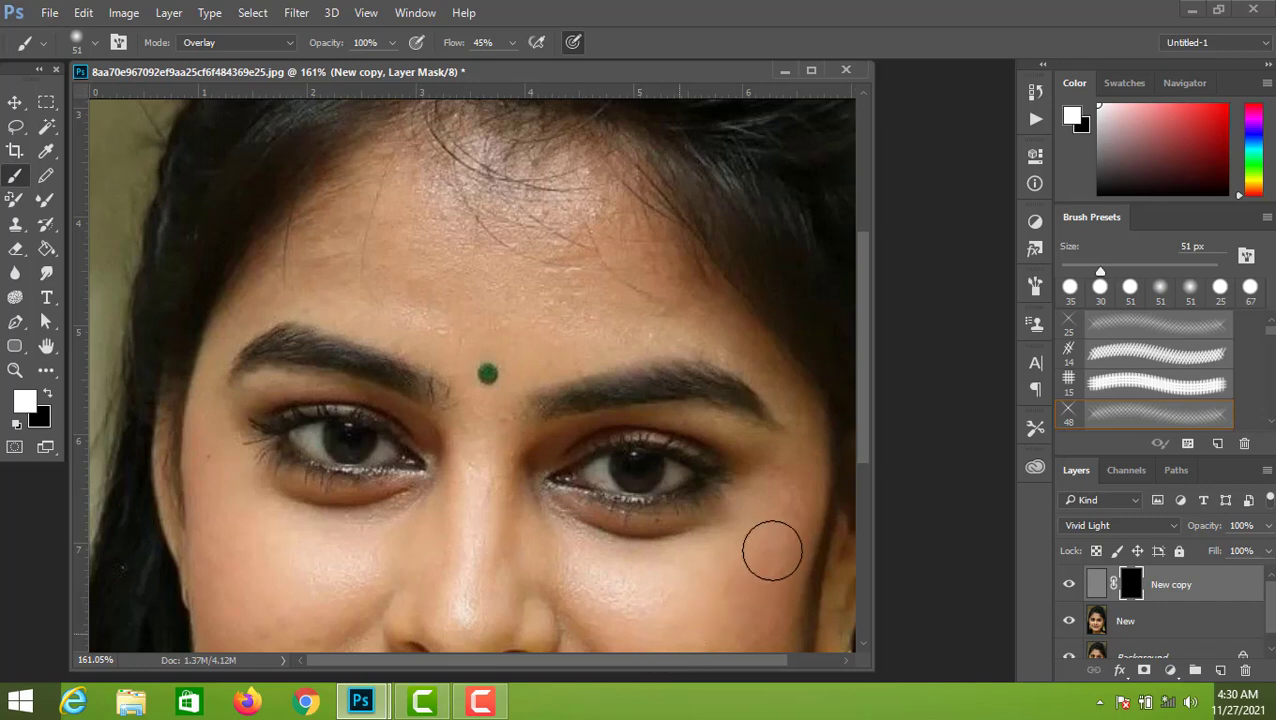
pyautogui.scroll(-5, 743, 575)
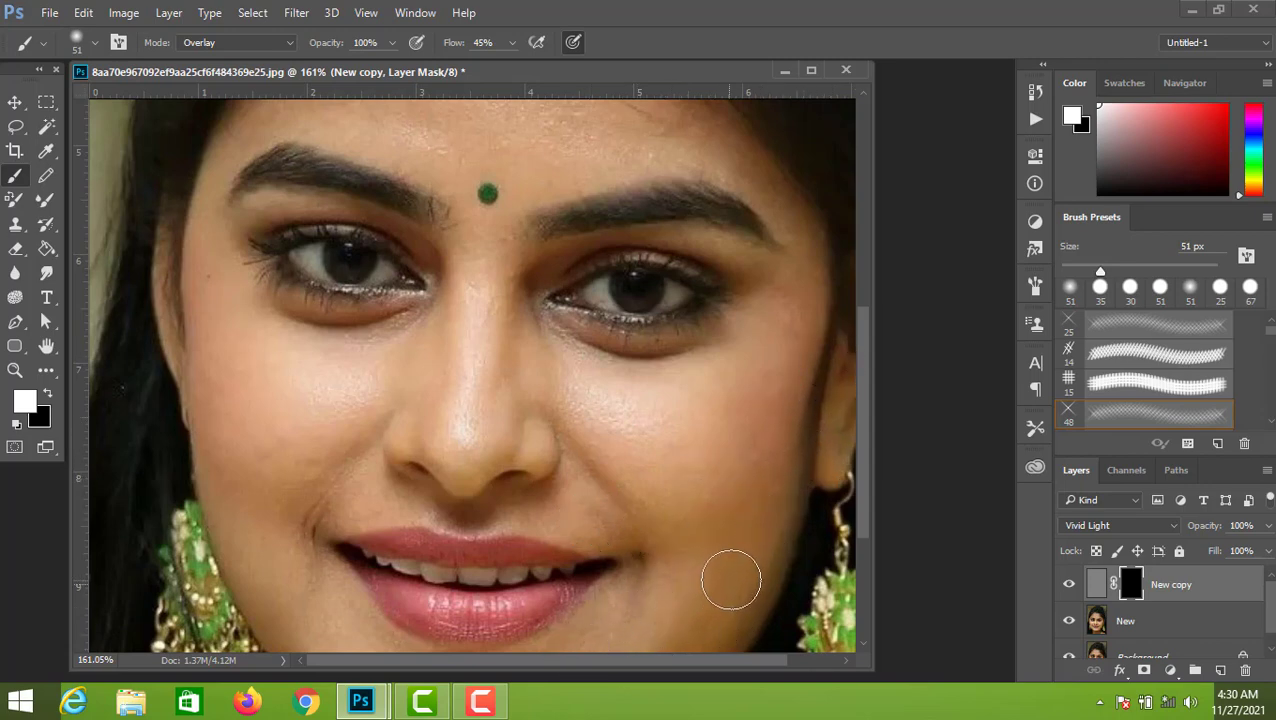
pyautogui.scroll(-5, 720, 540)
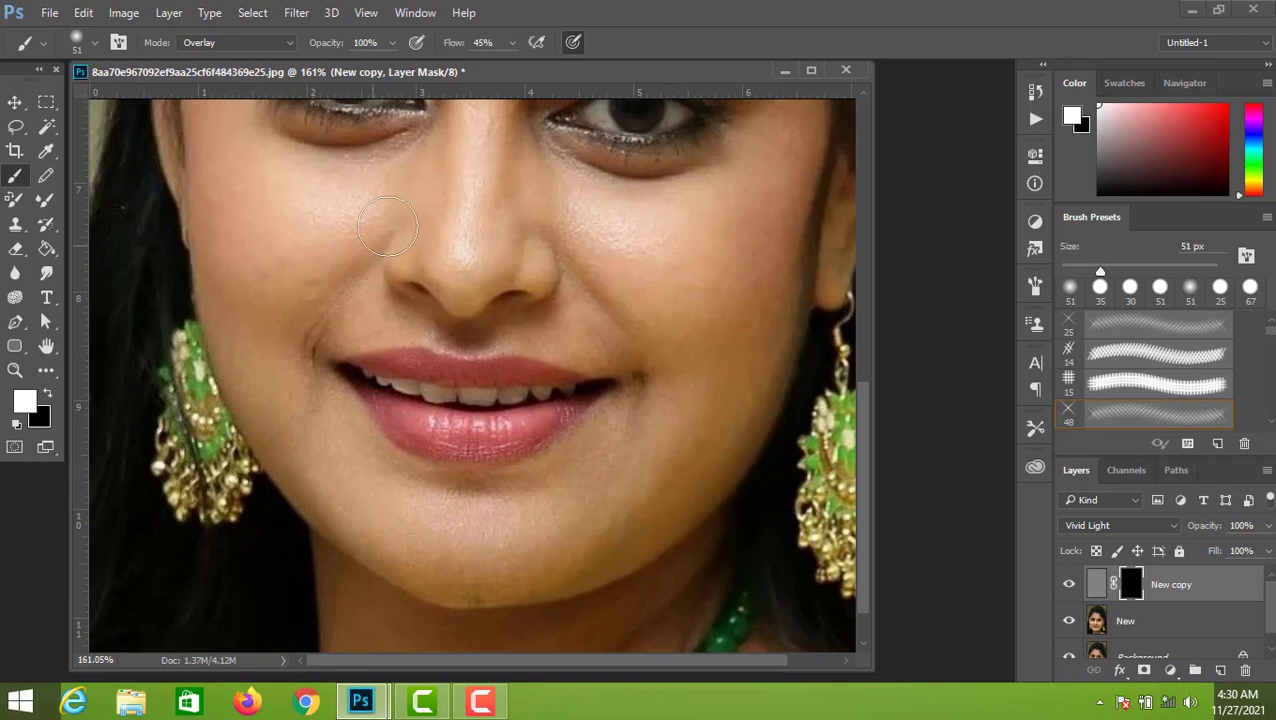
pyautogui.scroll(2, 398, 260)
pyautogui.scroll(1, 398, 260)
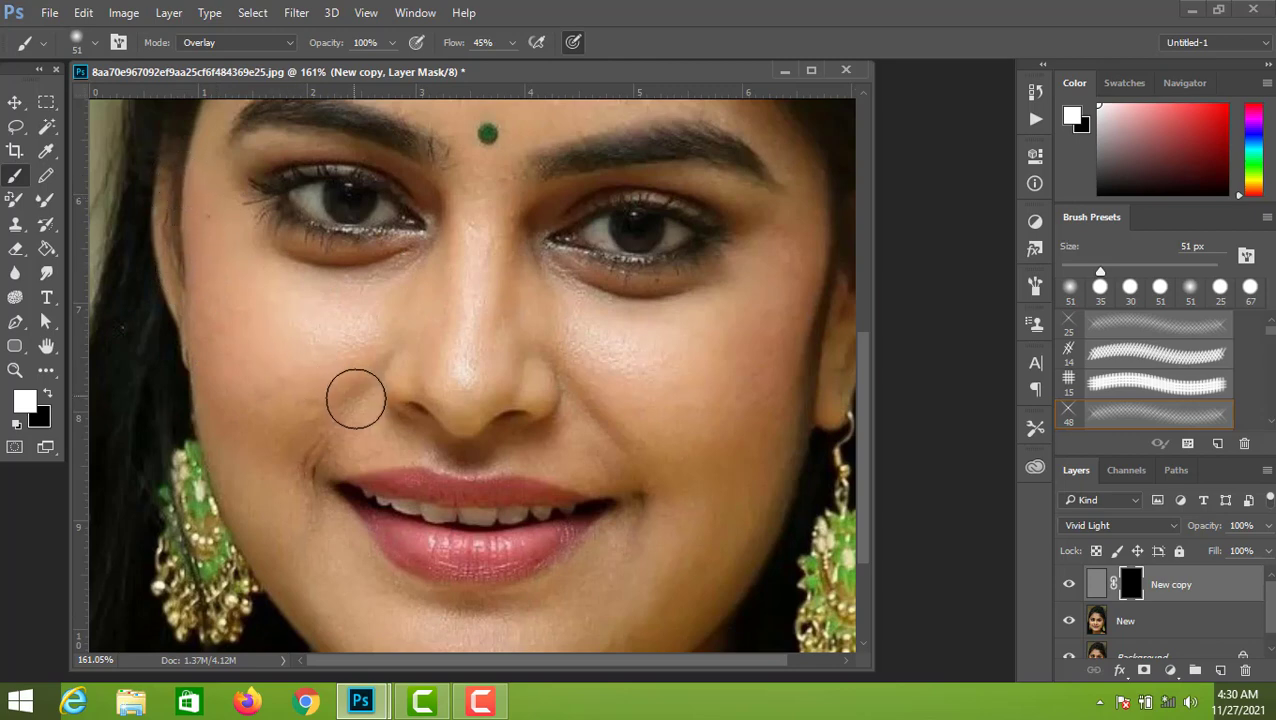
pyautogui.scroll(5, 342, 398)
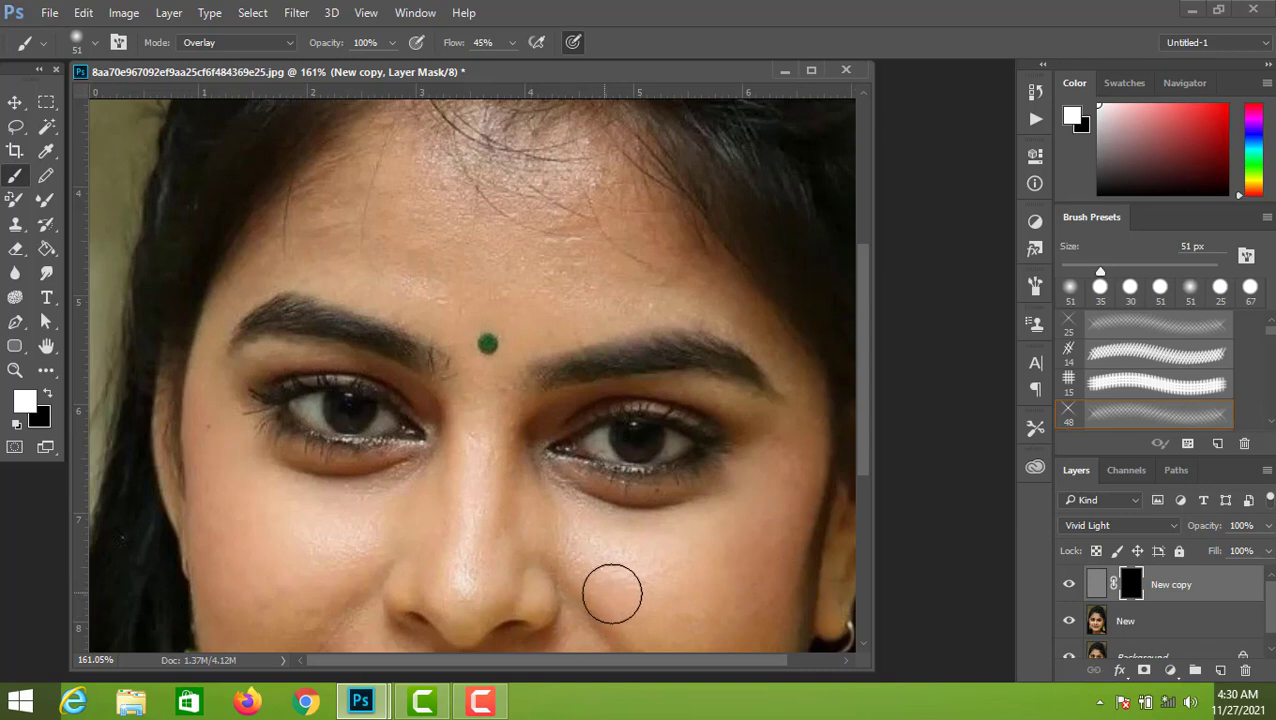
# On the New layer, use the Patch tool to replace the dark skin below the image-right eye's inner corner with cheek skin
pyautogui.scroll(-1, 1166, 634)
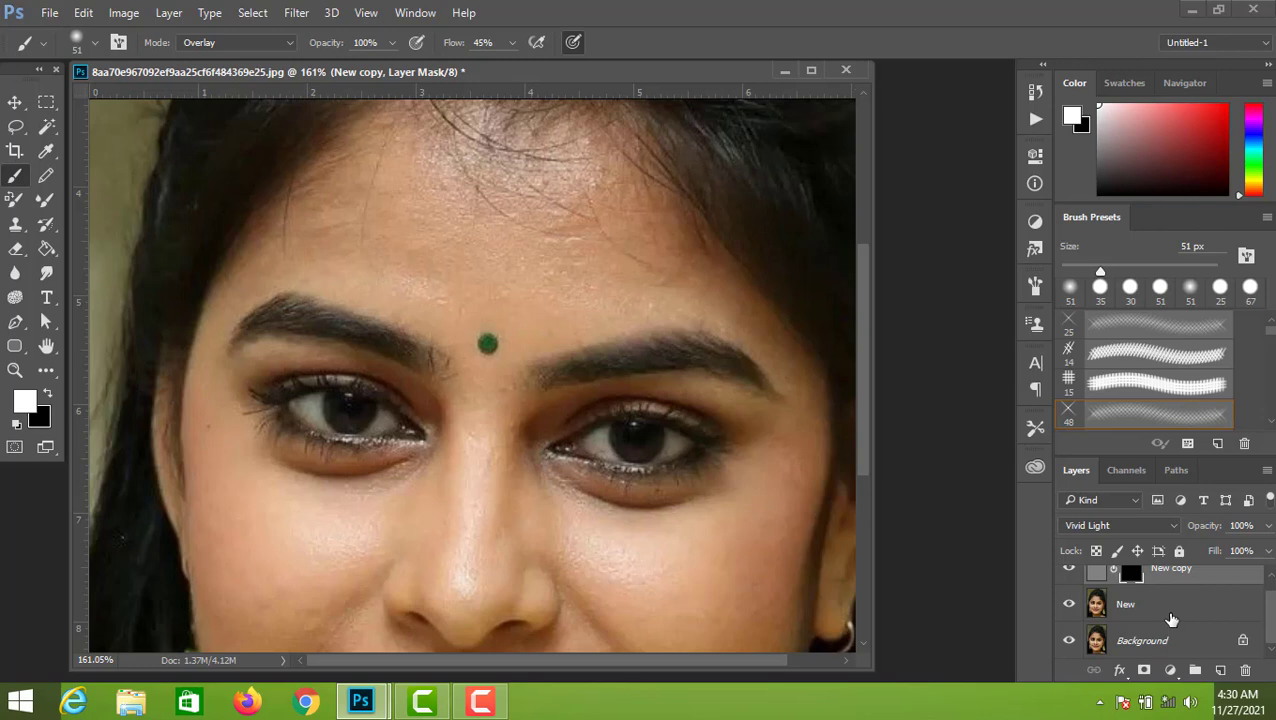
pyautogui.click(1172, 620)
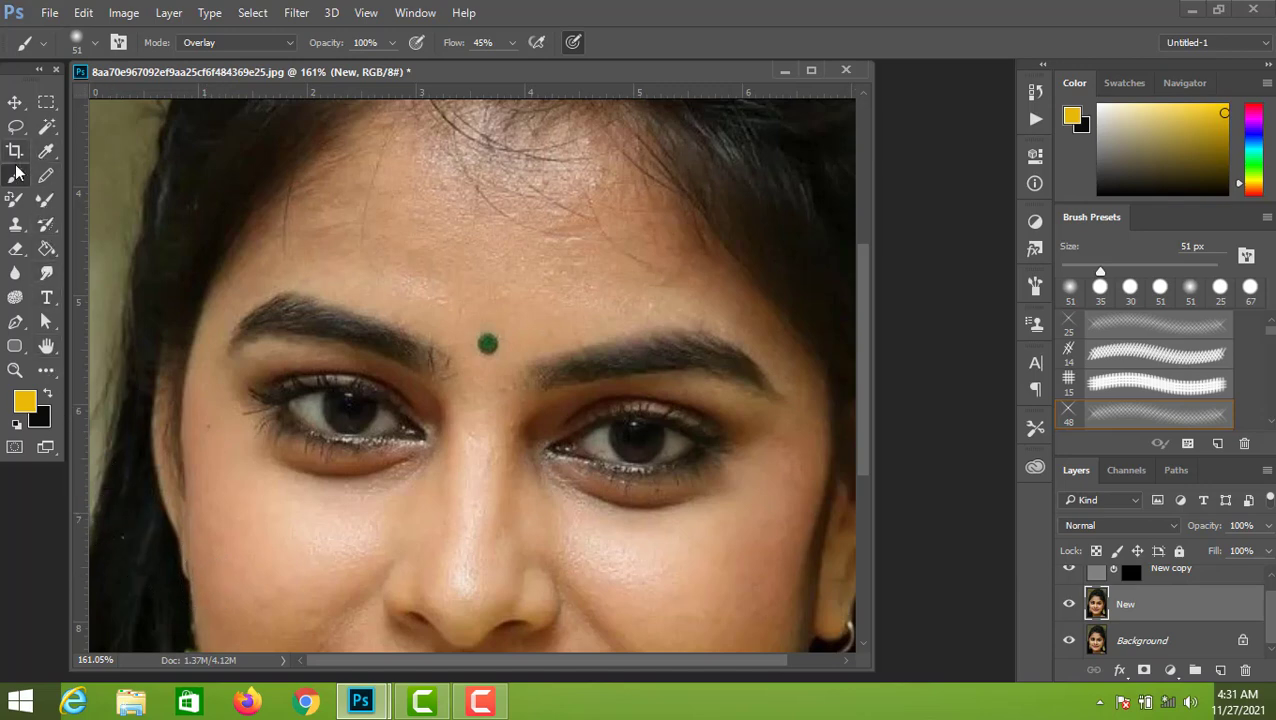
pyautogui.press('j')
pyautogui.rightClick(55, 376)
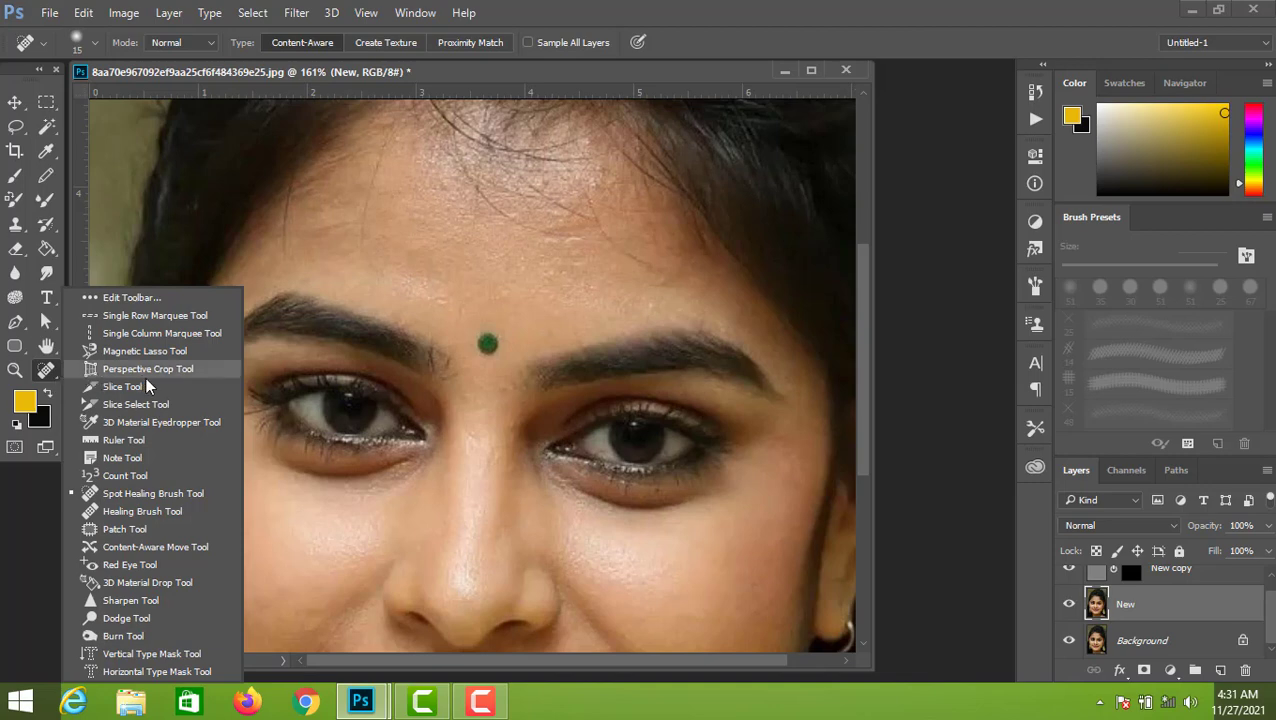
pyautogui.click(120, 529)
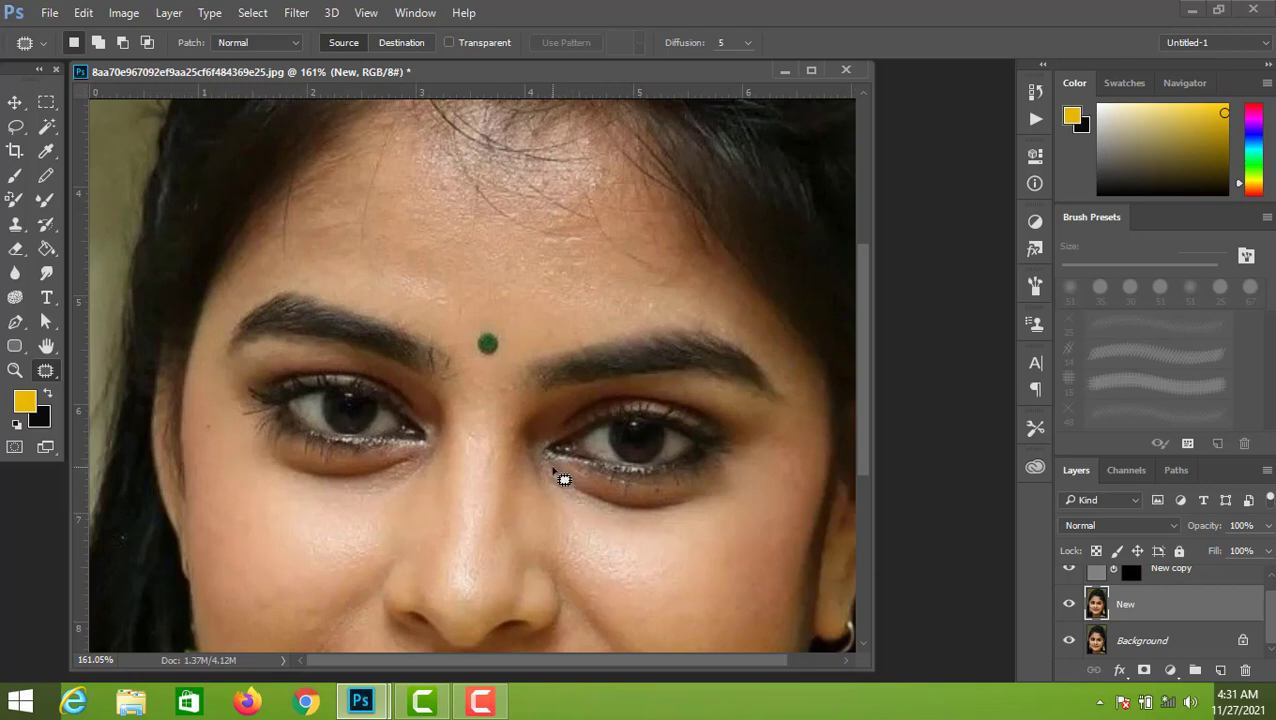
pyautogui.moveTo(548, 478)
pyautogui.mouseDown()
pyautogui.moveTo(585, 508)
pyautogui.moveTo(615, 509)
pyautogui.moveTo(556, 477)
pyautogui.mouseUp()
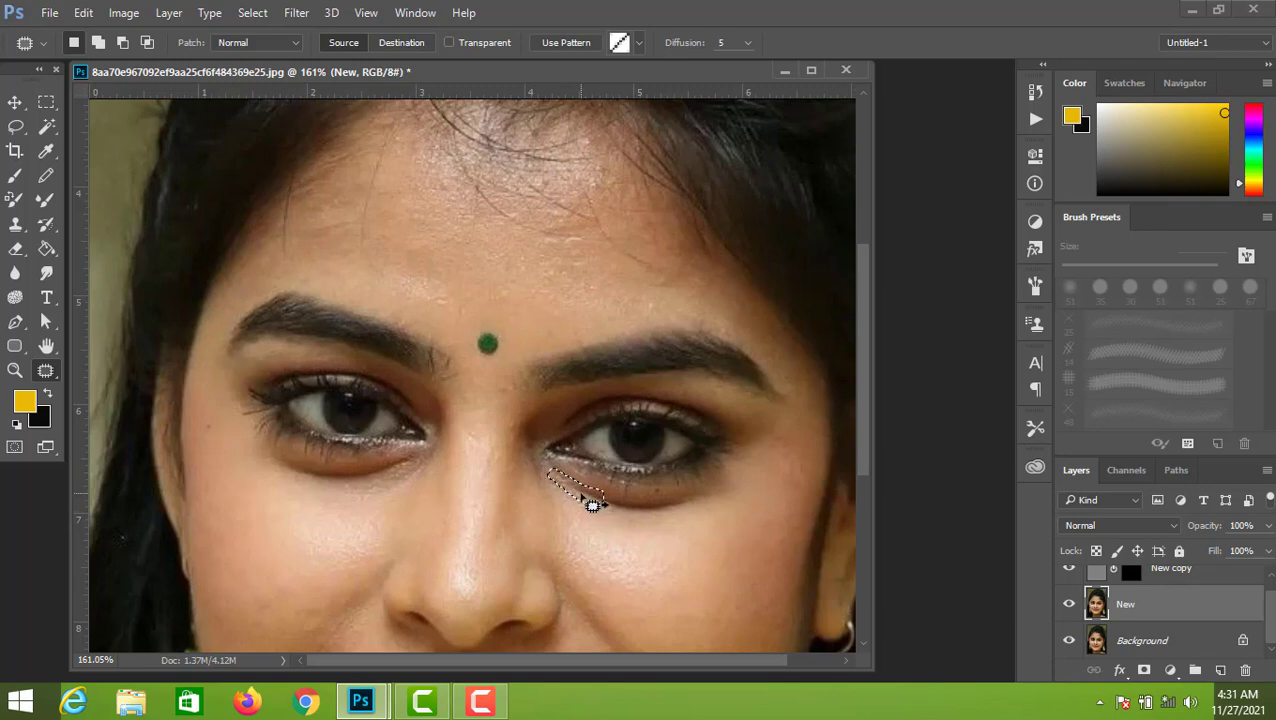
pyautogui.moveTo(583, 509); pyautogui.dragTo(590, 543)
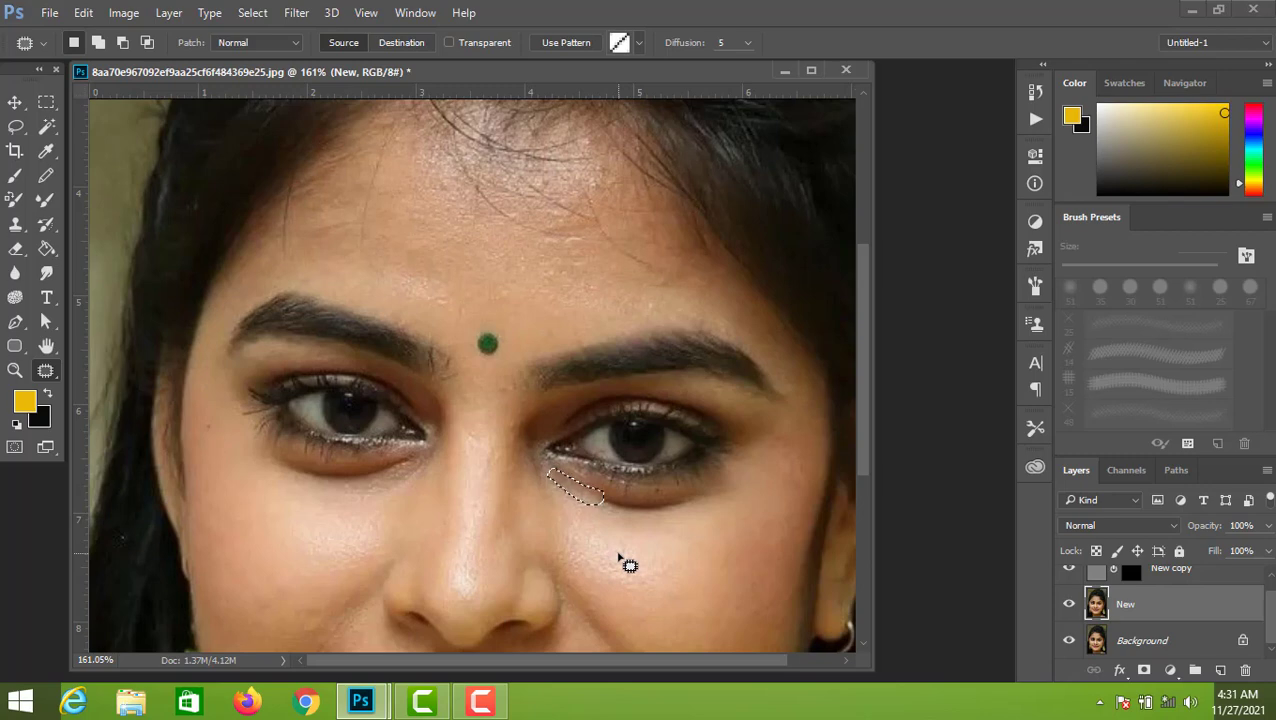
# Fade the patch below the image-right eye's inner corner to 50% opacity and deselect it
pyautogui.hotkey('ctrl', 'shift', 'f')
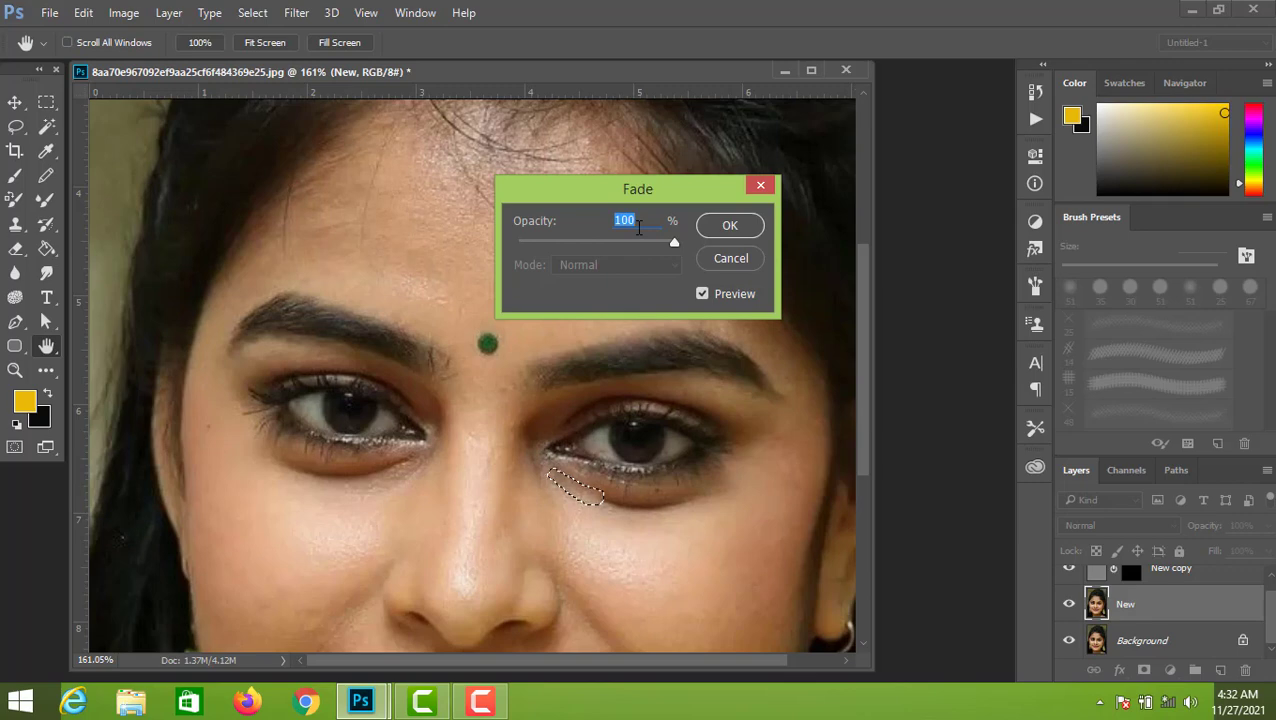
pyautogui.write('50')
pyautogui.press('Return')
pyautogui.press('j')
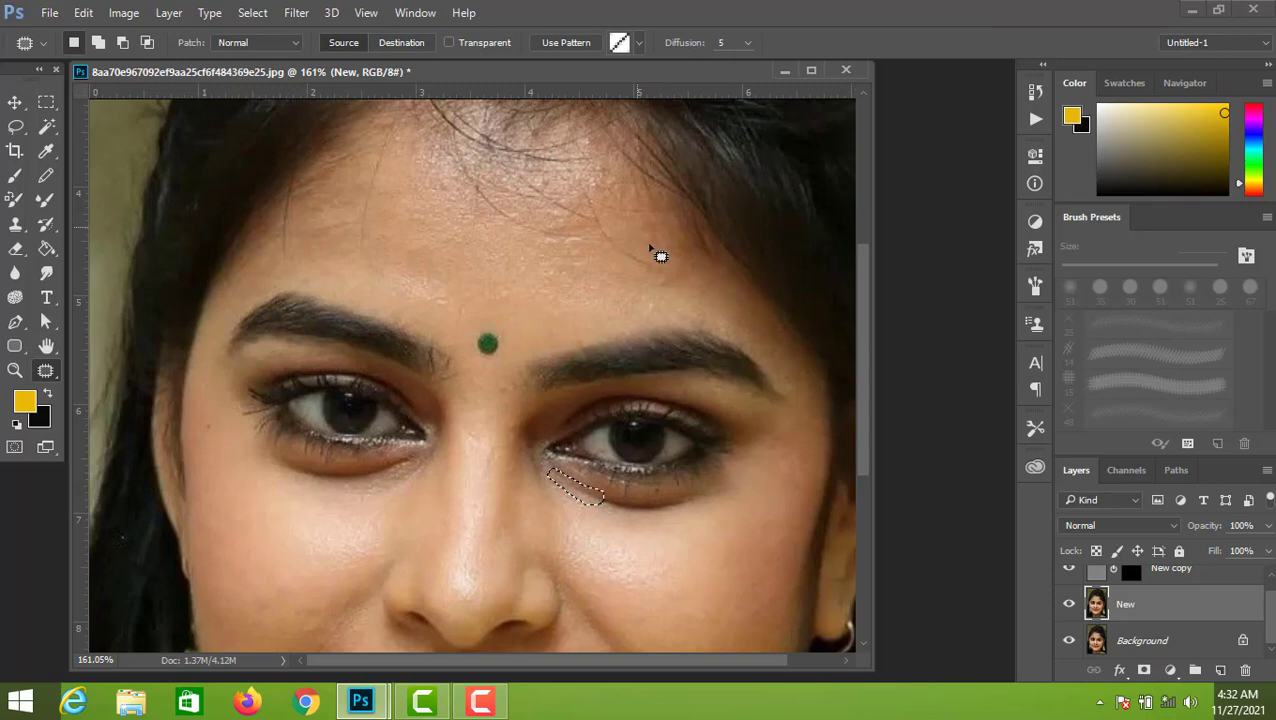
pyautogui.click(604, 507)
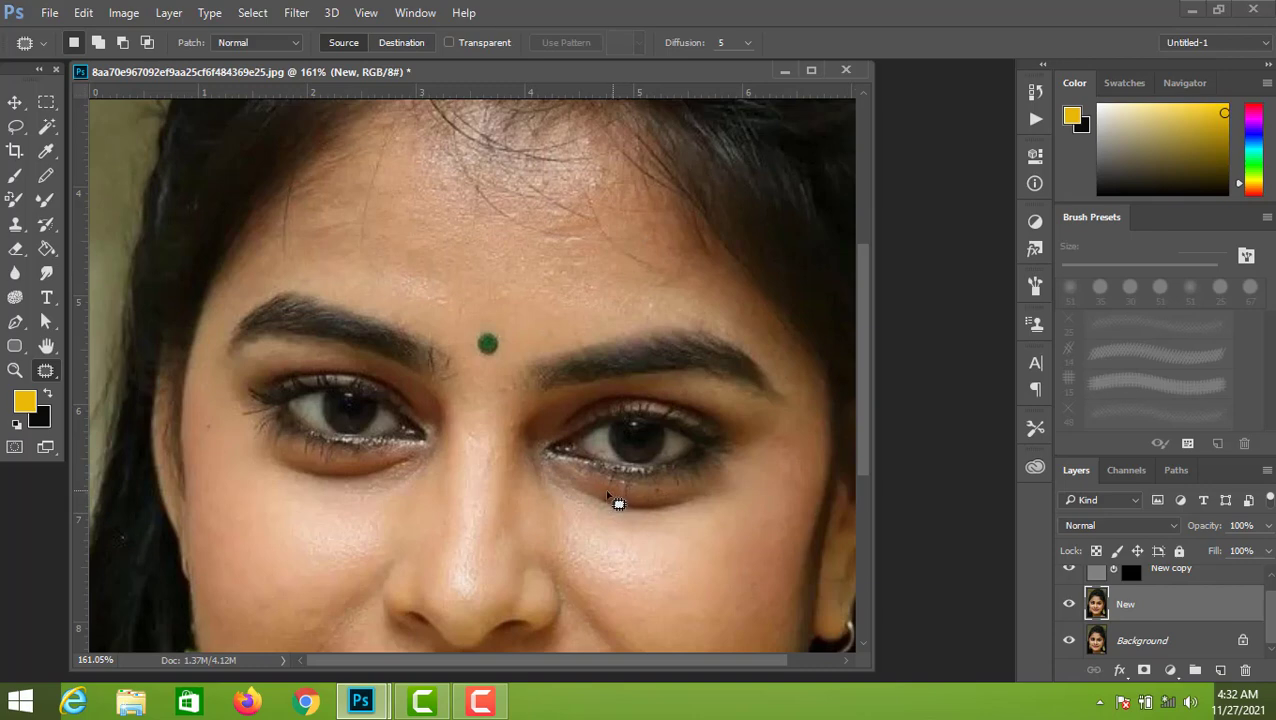
# Patch the dark skin below the middle of the image-right eye with cheek skin, fade it to 50% and deselect
pyautogui.moveTo(607, 495)
pyautogui.mouseDown()
pyautogui.moveTo(594, 504)
pyautogui.moveTo(613, 515)
pyautogui.moveTo(666, 518)
pyautogui.moveTo(664, 504)
pyautogui.moveTo(627, 495)
pyautogui.mouseUp()
pyautogui.moveTo(646, 515); pyautogui.dragTo(647, 566)
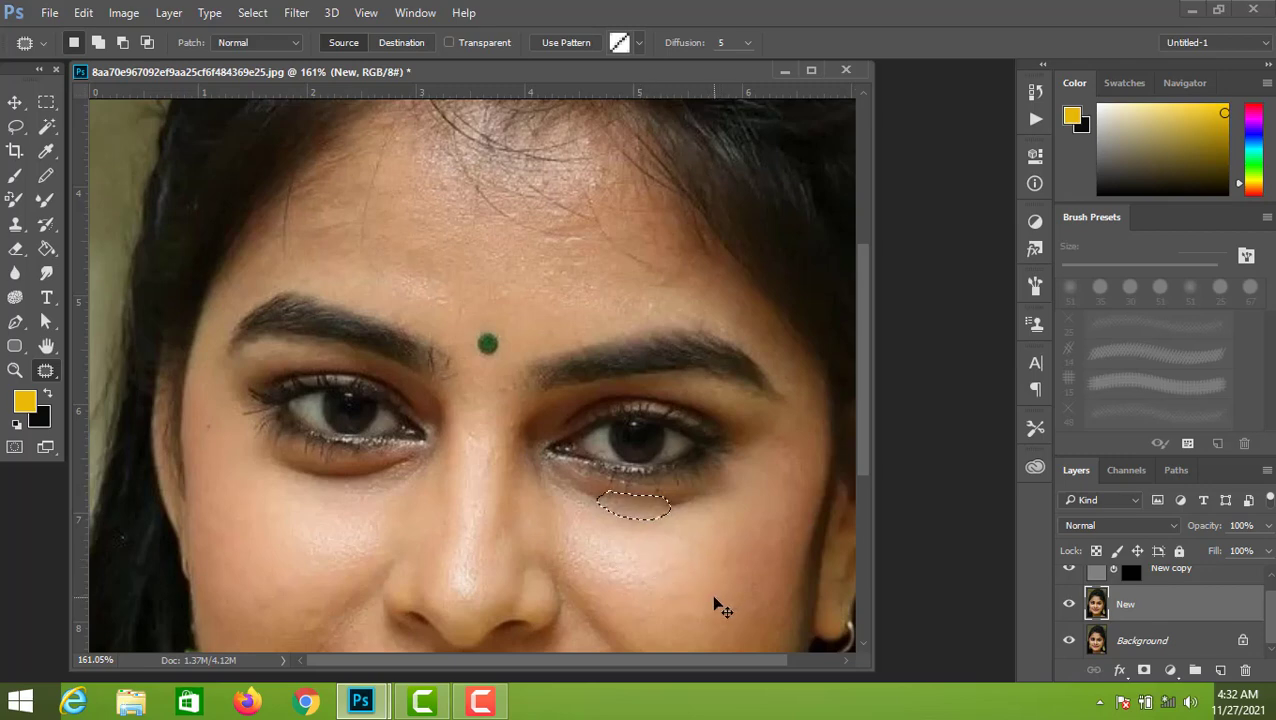
pyautogui.hotkey('ctrl', 'shift', 'f')
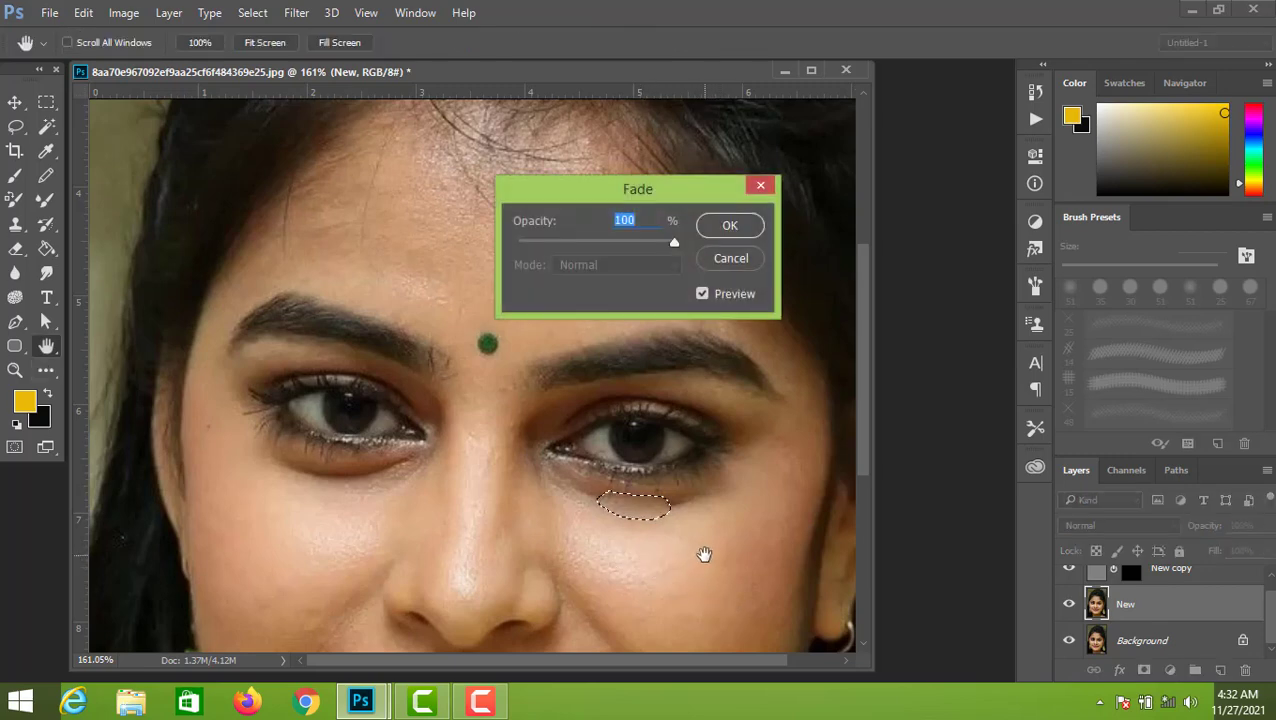
pyautogui.write('50')
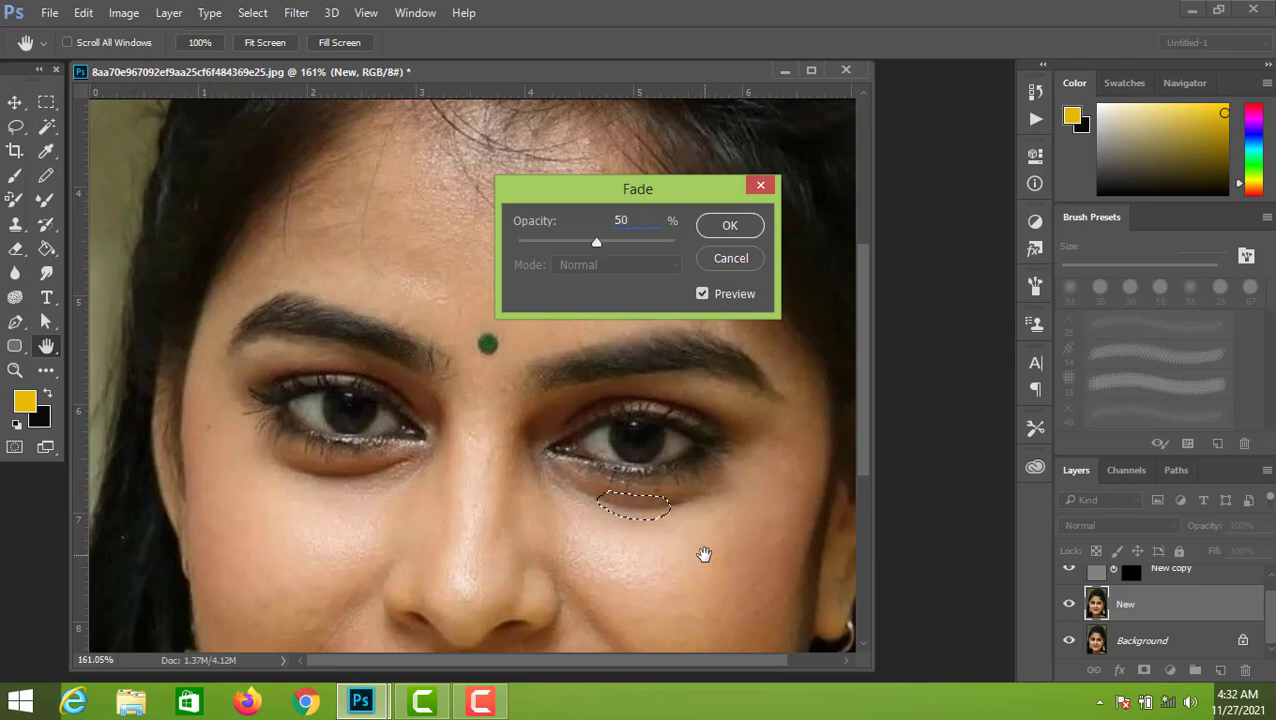
pyautogui.press('Return')
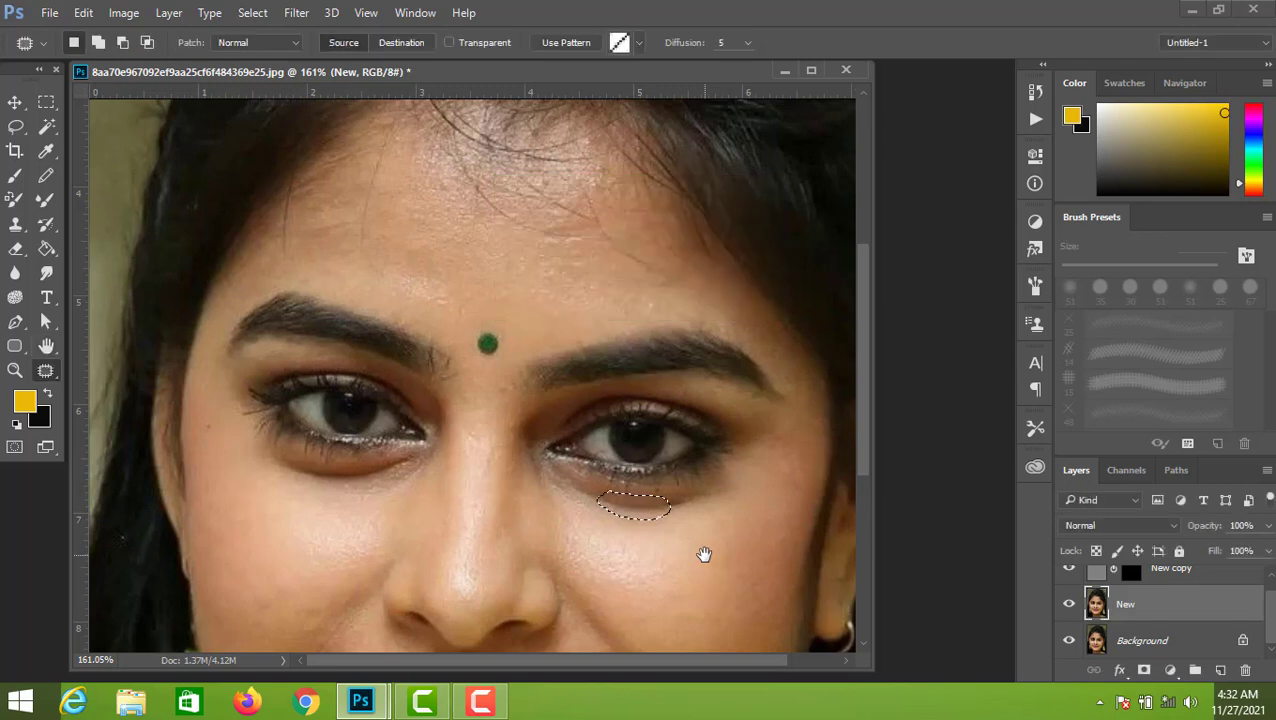
pyautogui.hotkey('ctrl', 'd')
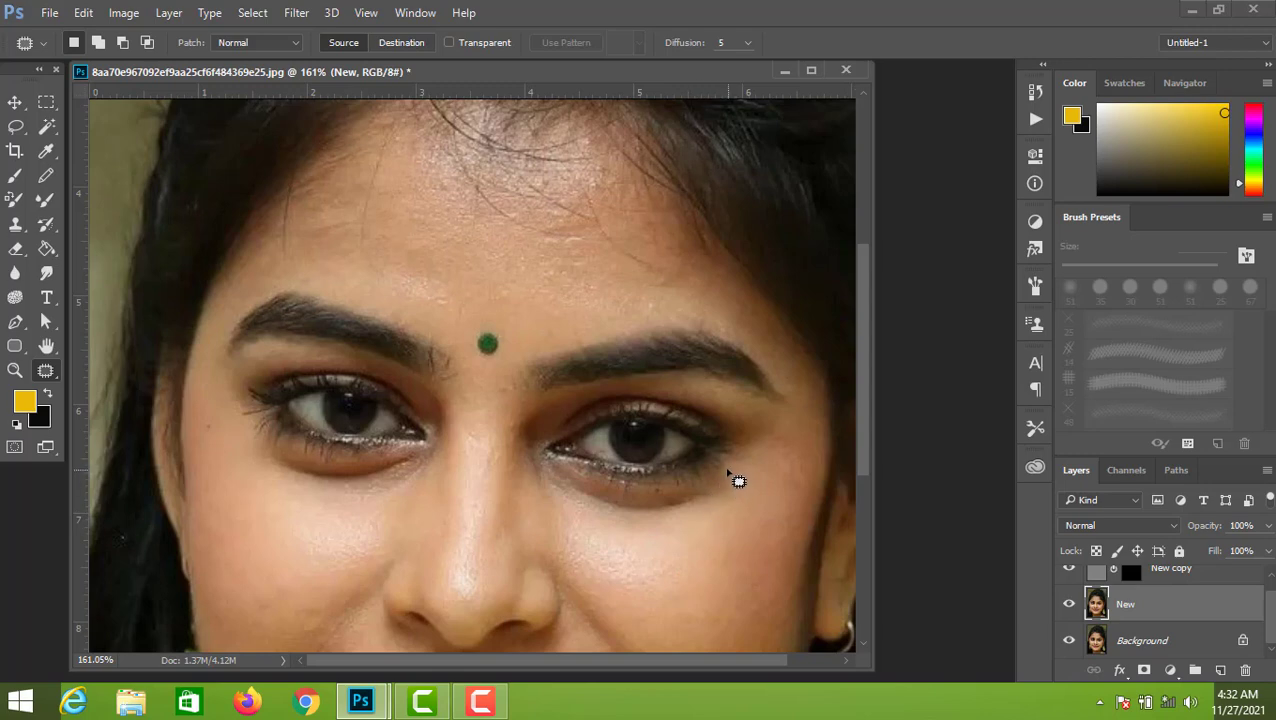
# Patch the dark skin below the image-right eye's outer corner with cheek skin, fade it to 50% and deselect
pyautogui.moveTo(728, 472)
pyautogui.mouseDown()
pyautogui.moveTo(668, 488)
pyautogui.moveTo(660, 506)
pyautogui.moveTo(714, 518)
pyautogui.moveTo(728, 471)
pyautogui.mouseUp()
pyautogui.moveTo(703, 518); pyautogui.dragTo(656, 560)
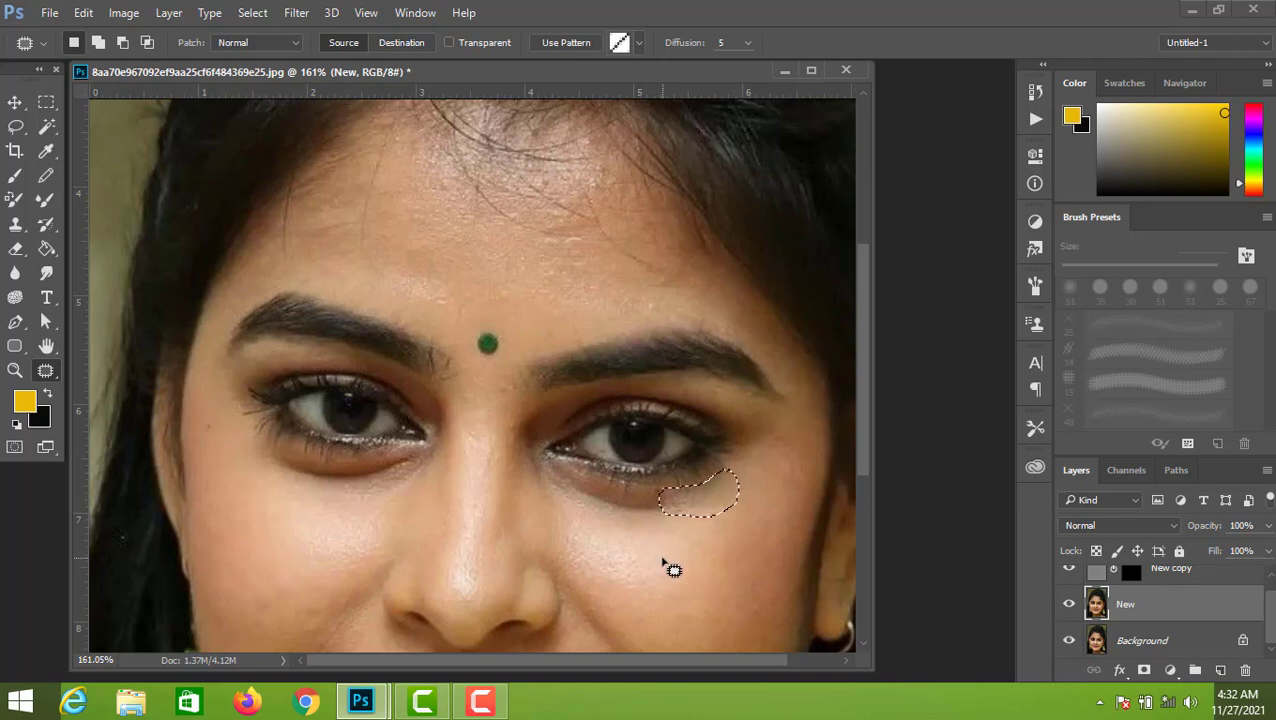
pyautogui.hotkey('ctrl', 'shift', 'f')
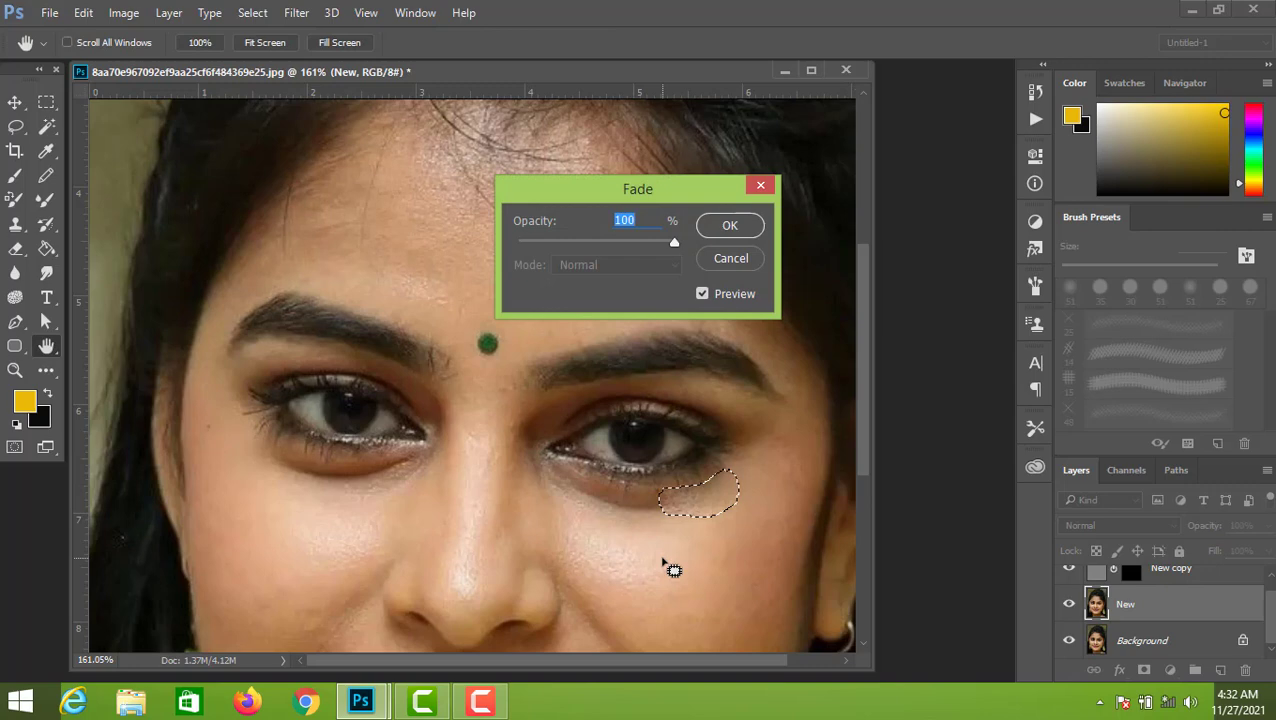
pyautogui.write('50')
pyautogui.press('Return')
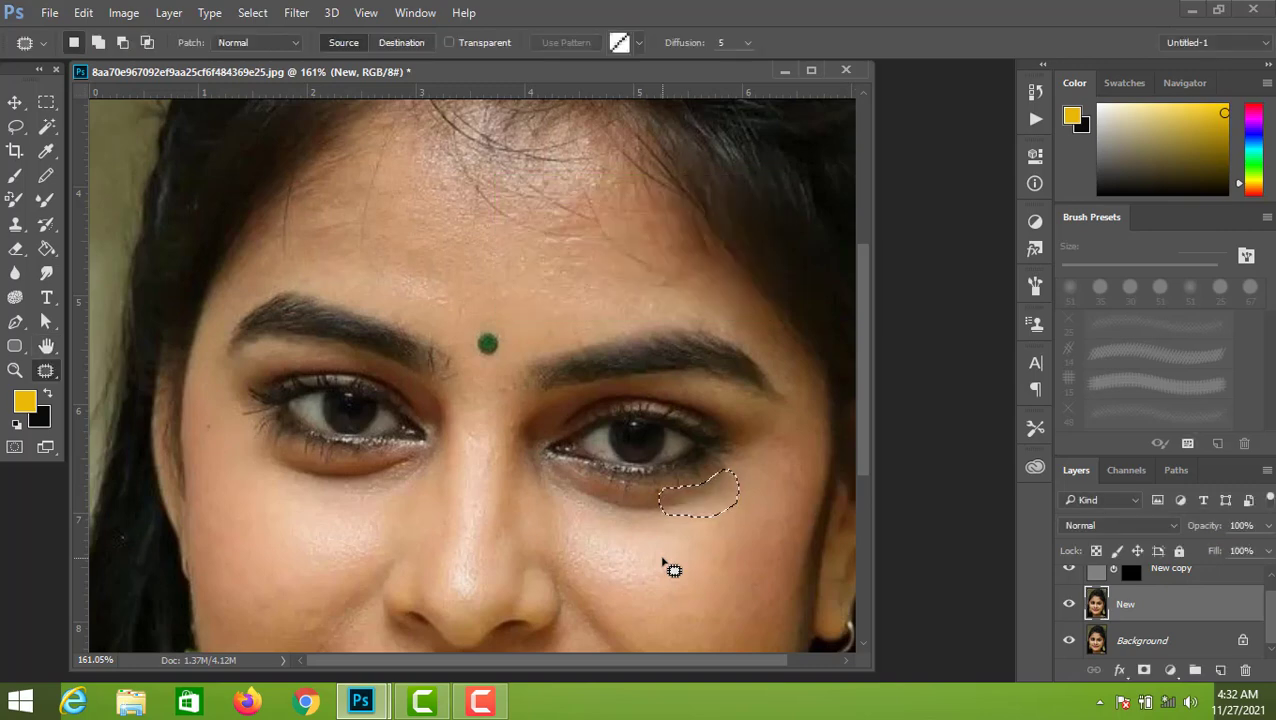
pyautogui.hotkey('ctrl', 'd')
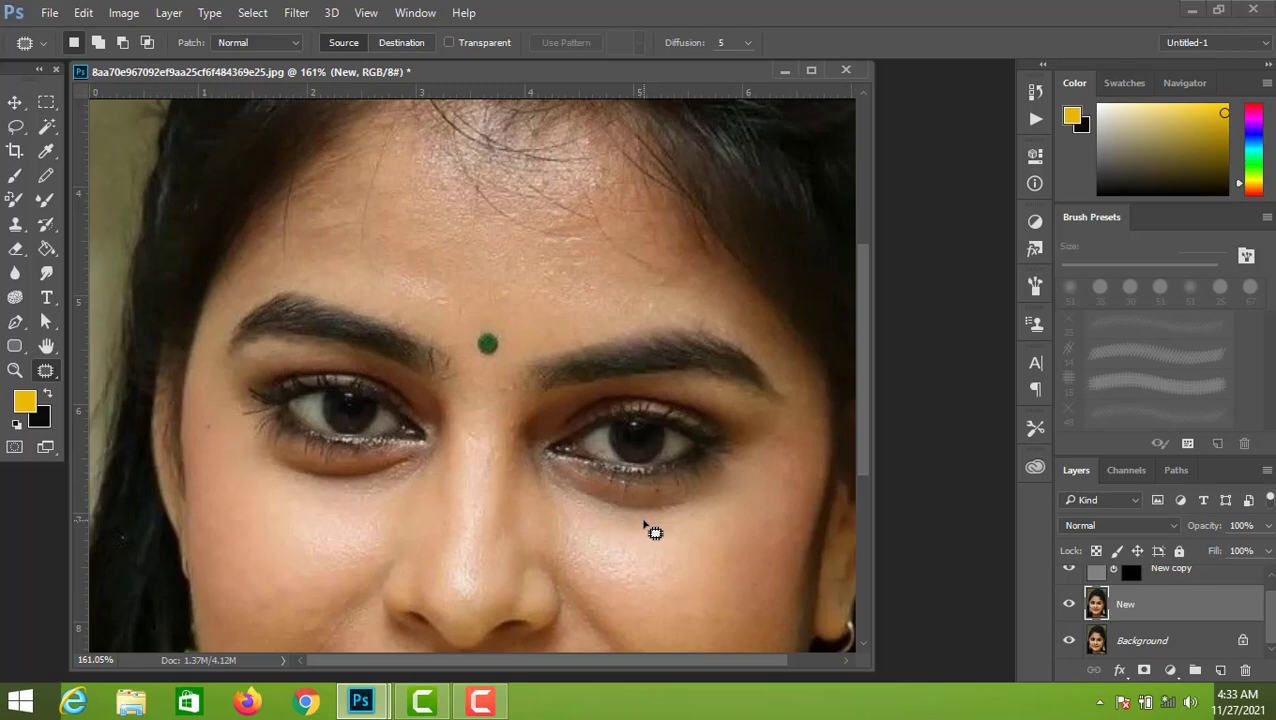
# Patch the remaining shadow in a wide curved strip below the image-right eye with cheek skin, fade it to 50% and deselect
pyautogui.moveTo(645, 523)
pyautogui.mouseDown()
pyautogui.moveTo(695, 505)
pyautogui.moveTo(605, 502)
pyautogui.moveTo(583, 488)
pyautogui.moveTo(586, 507)
pyautogui.moveTo(645, 522)
pyautogui.mouseUp()
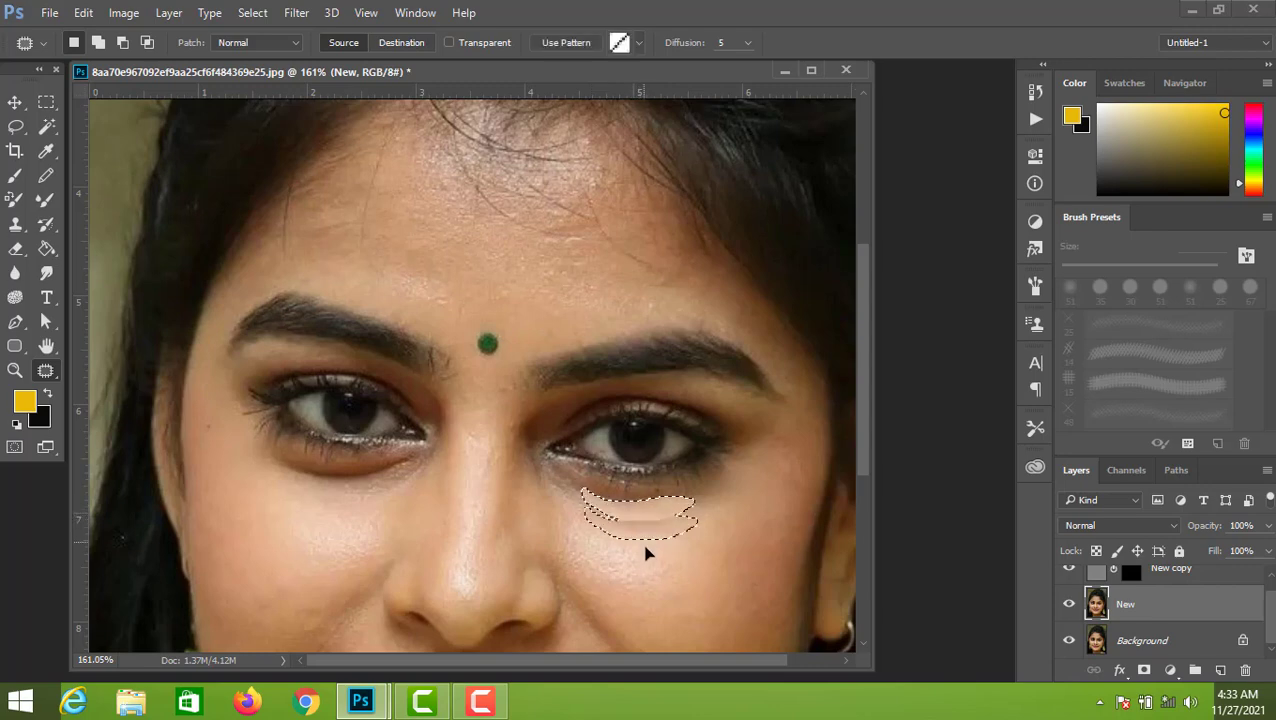
pyautogui.moveTo(645, 553); pyautogui.dragTo(655, 560)
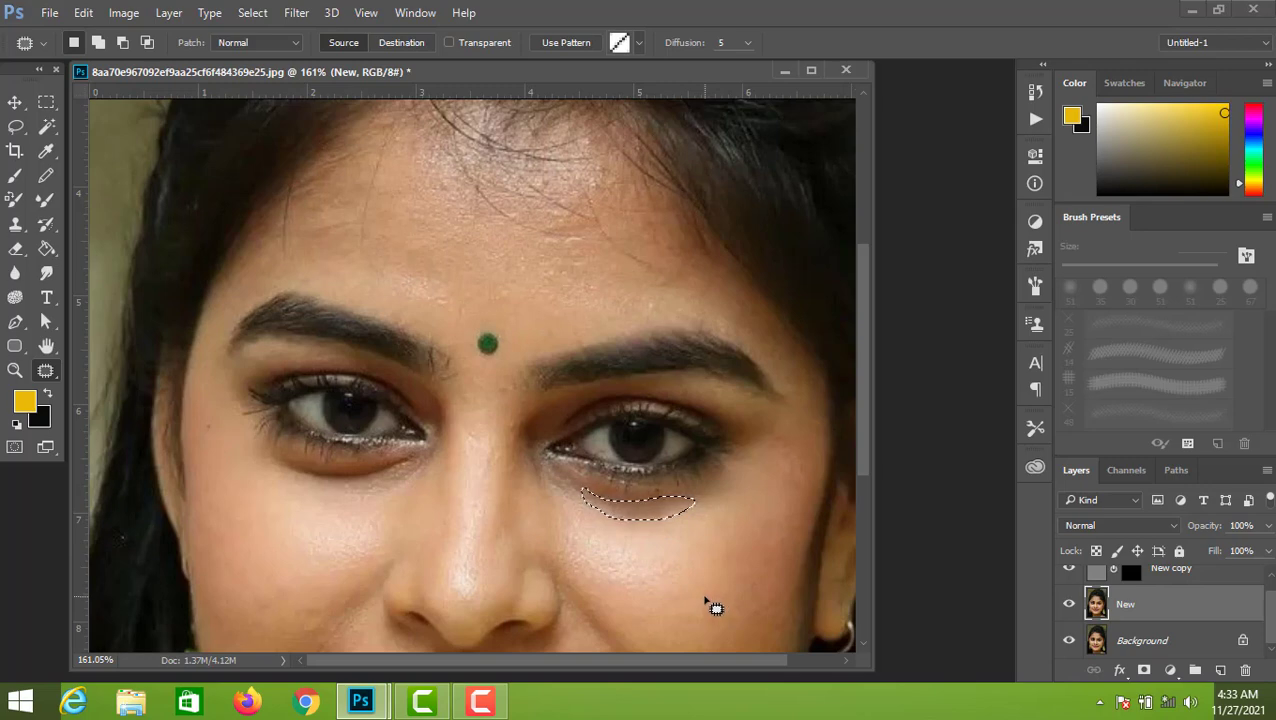
pyautogui.hotkey('ctrl', 'shift', 'f')
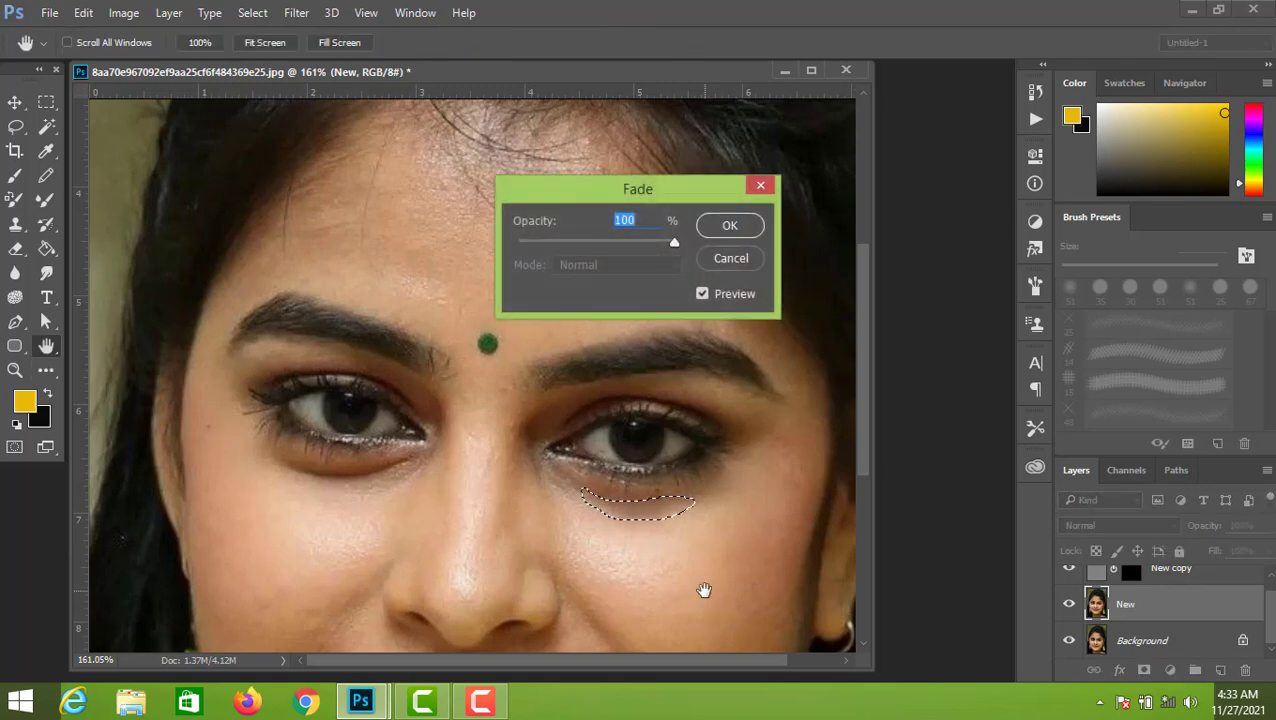
pyautogui.write('50')
pyautogui.press('Return')
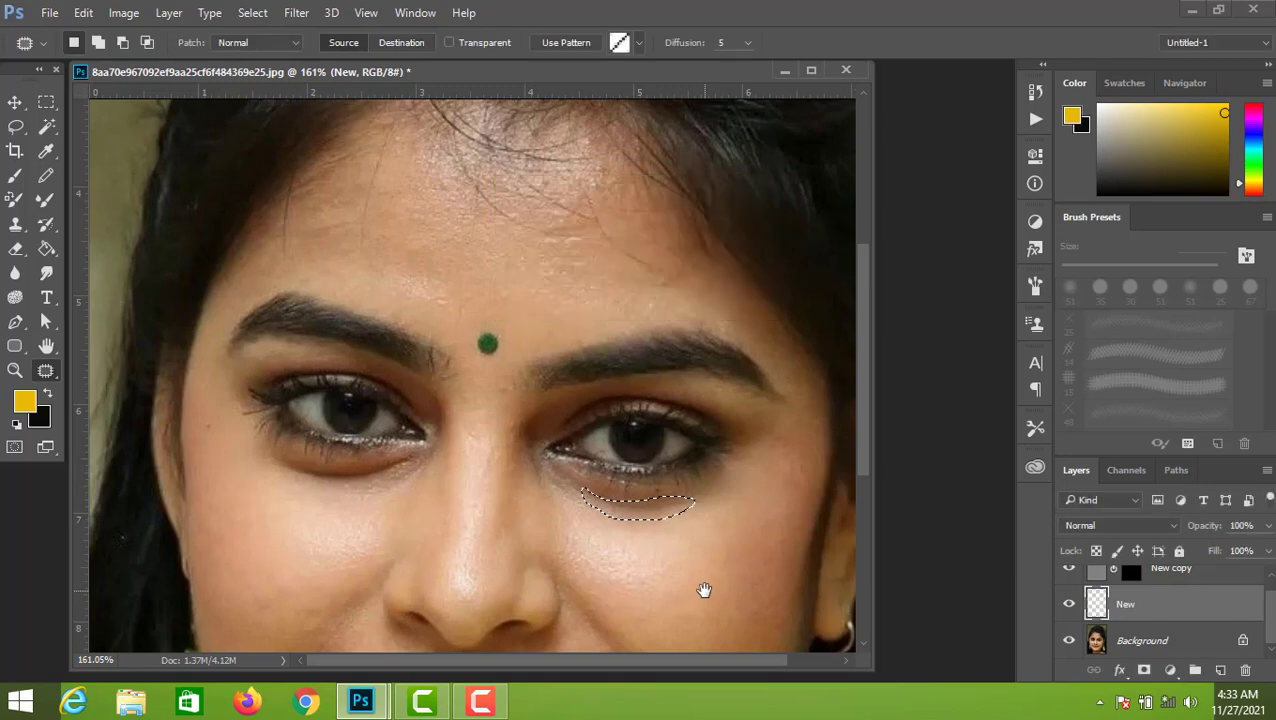
pyautogui.hotkey('ctrl', 'd')
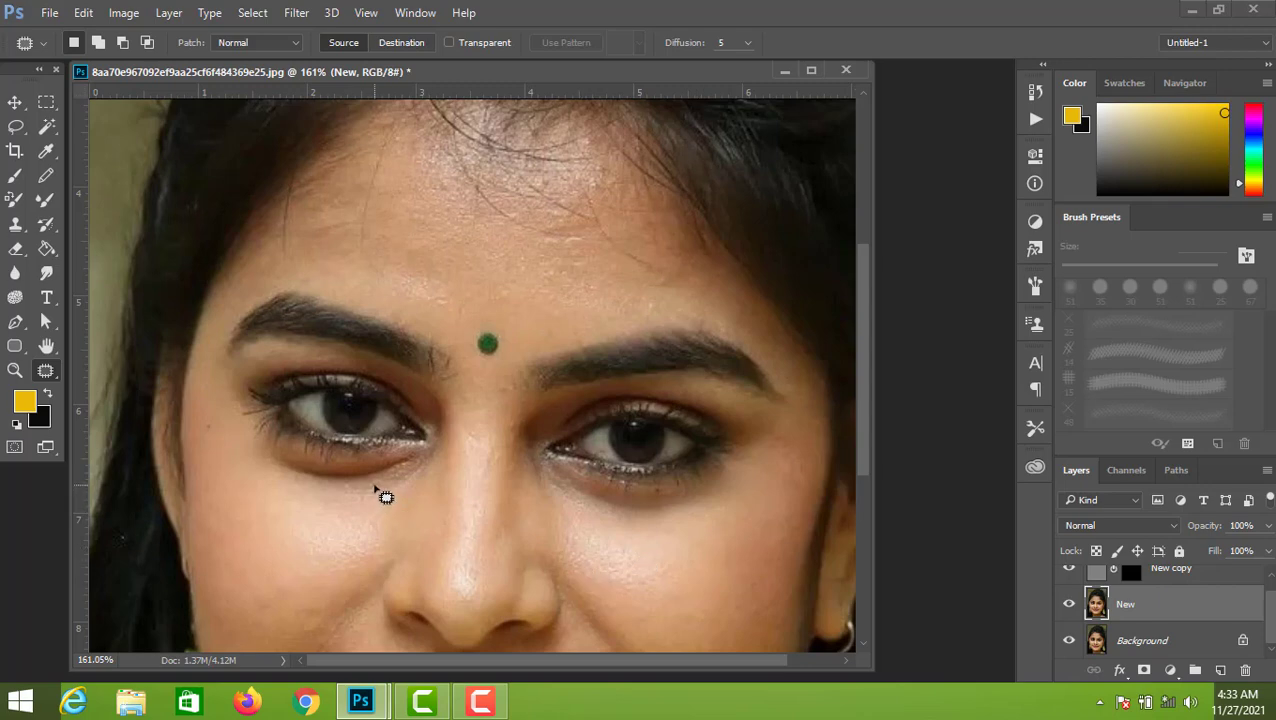
# Patch the dark skin below the image-left eye's inner corner with clean skin, fade it to 50% and deselect
pyautogui.moveTo(378, 488)
pyautogui.mouseDown()
pyautogui.moveTo(418, 478)
pyautogui.moveTo(430, 457)
pyautogui.moveTo(363, 470)
pyautogui.moveTo(386, 488)
pyautogui.moveTo(443, 492)
pyautogui.mouseUp()
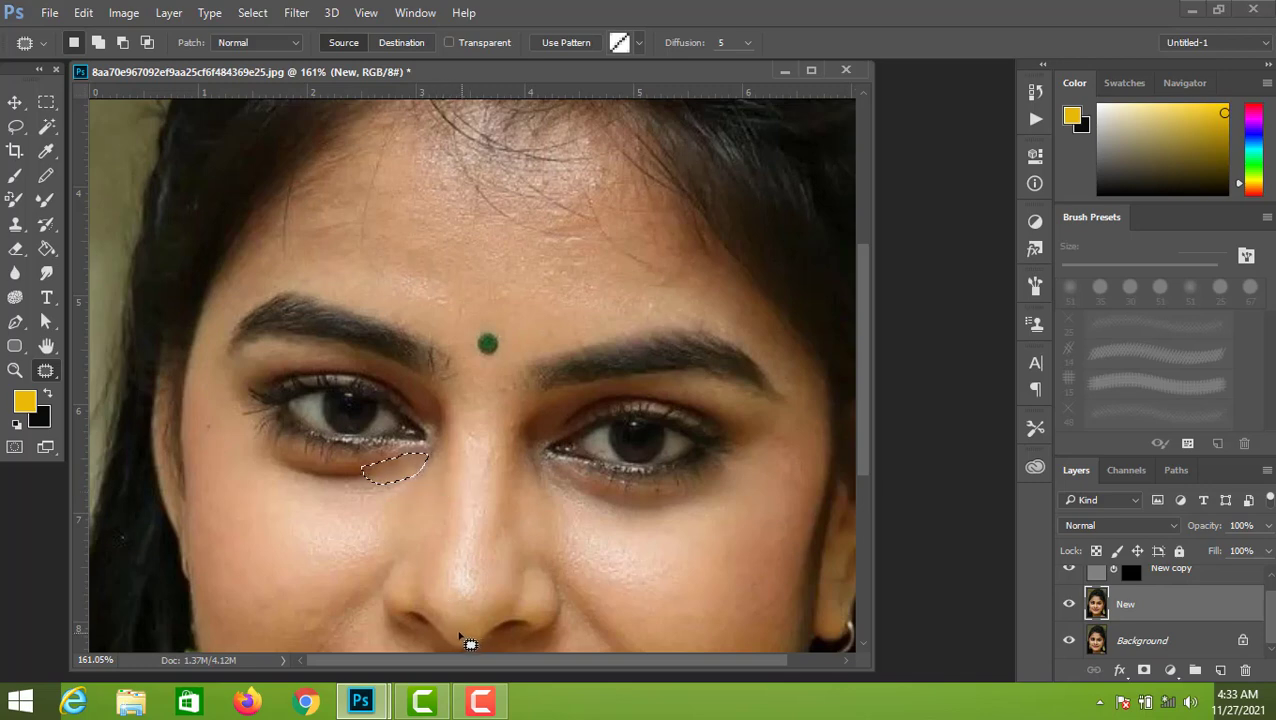
pyautogui.hotkey('ctrl', 'shift', 'f')
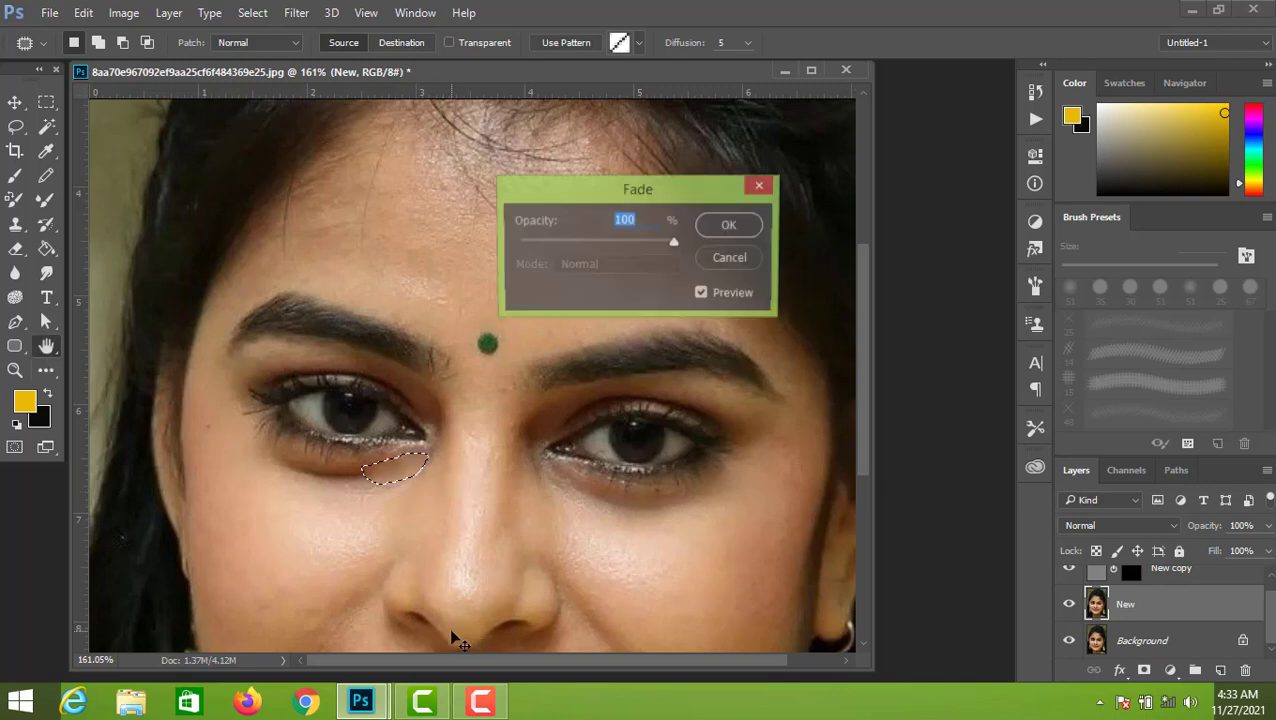
pyautogui.write('50')
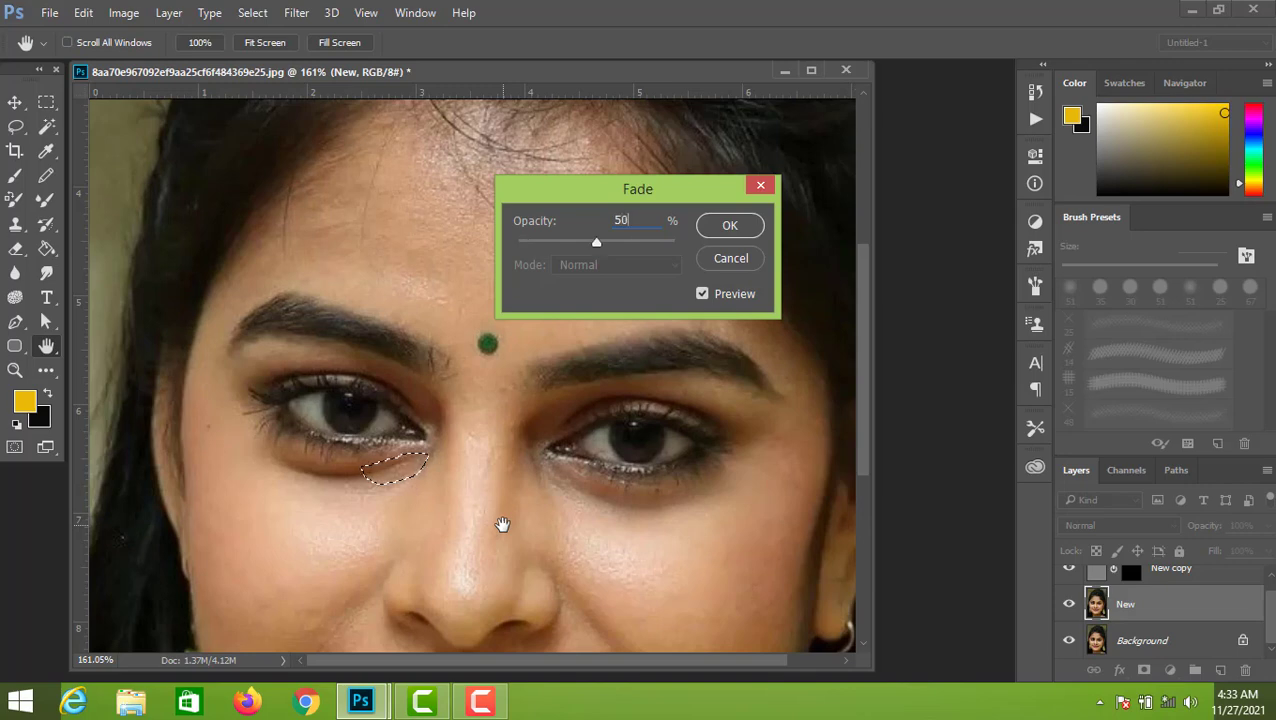
pyautogui.press('Return')
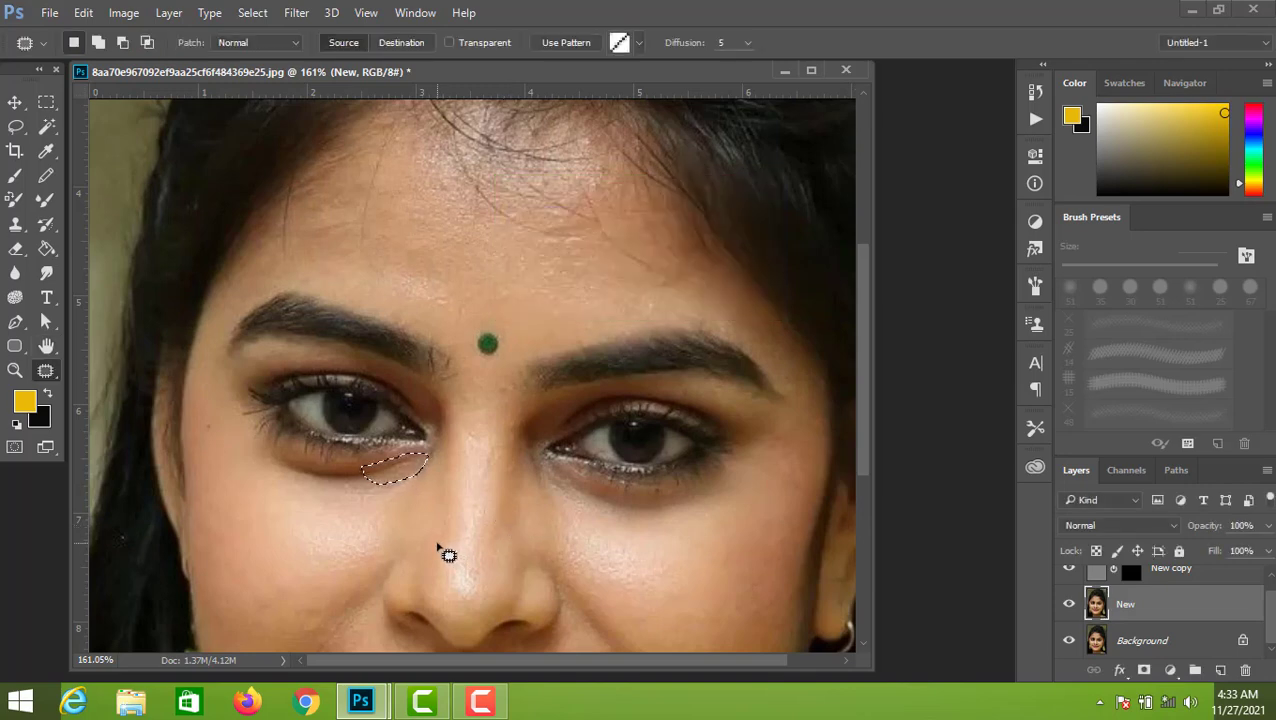
pyautogui.hotkey('ctrl', 'd')
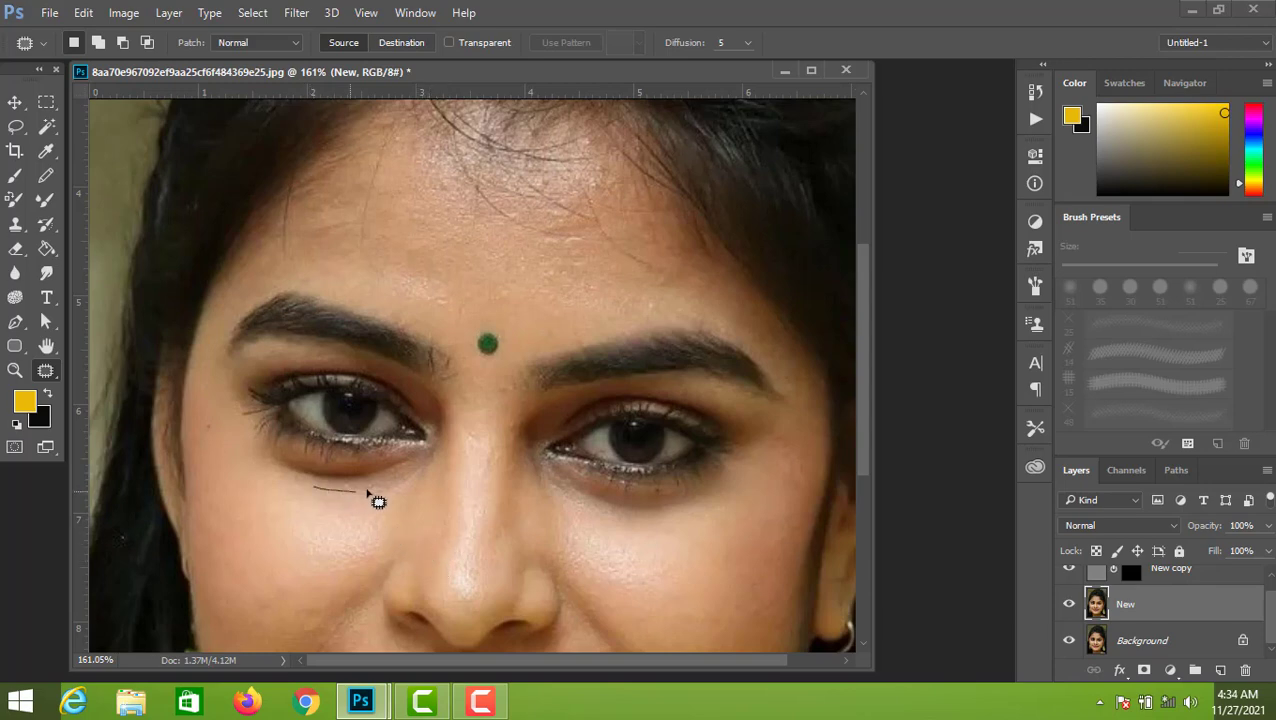
# Patch the dark skin below the middle of the image-left eye with cheek skin, fade it to 50% and deselect
pyautogui.moveTo(378, 501)
pyautogui.mouseDown()
pyautogui.moveTo(314, 466)
pyautogui.moveTo(313, 486)
pyautogui.moveTo(345, 509)
pyautogui.mouseUp()
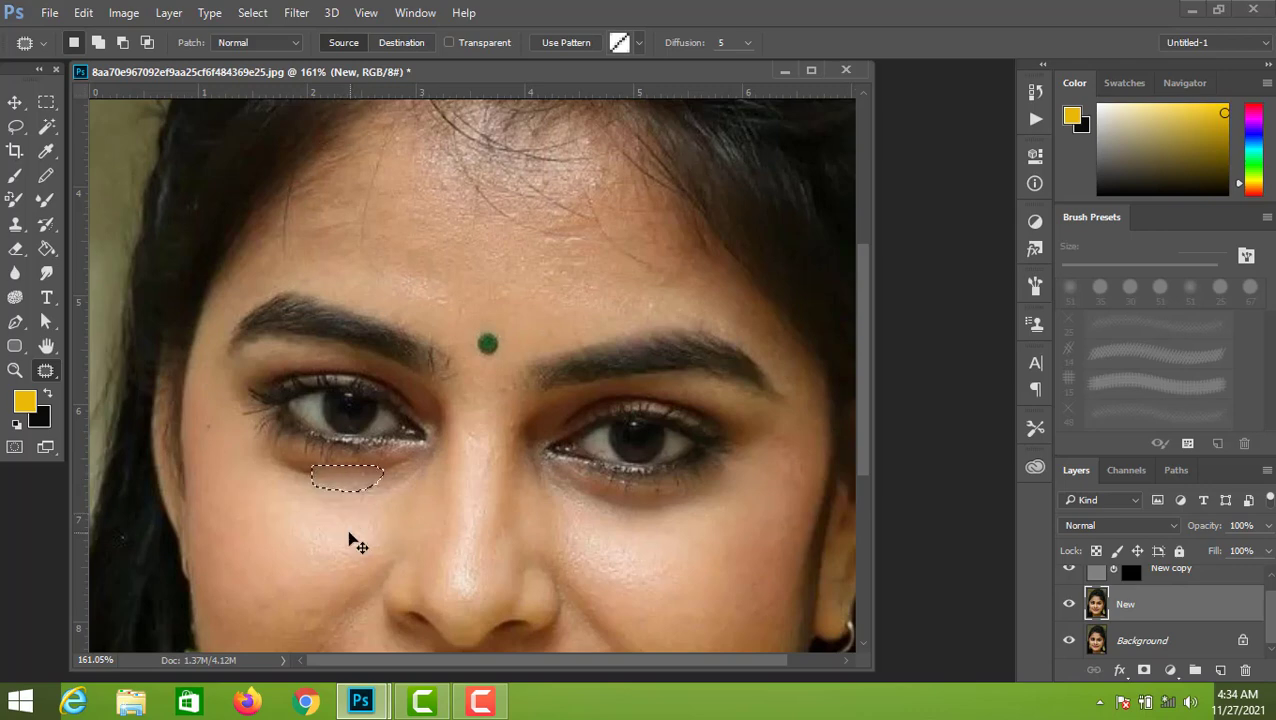
pyautogui.hotkey('ctrl', 'shift', 'f')
pyautogui.write('50')
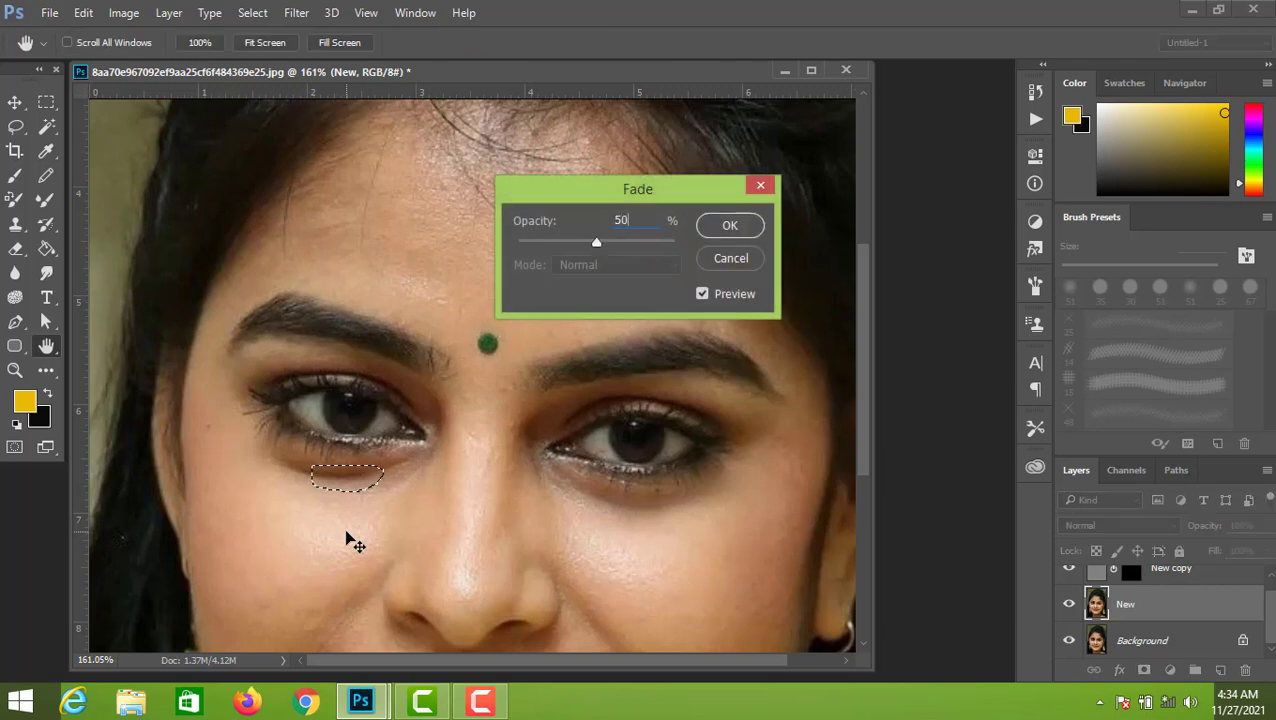
pyautogui.press('Return')
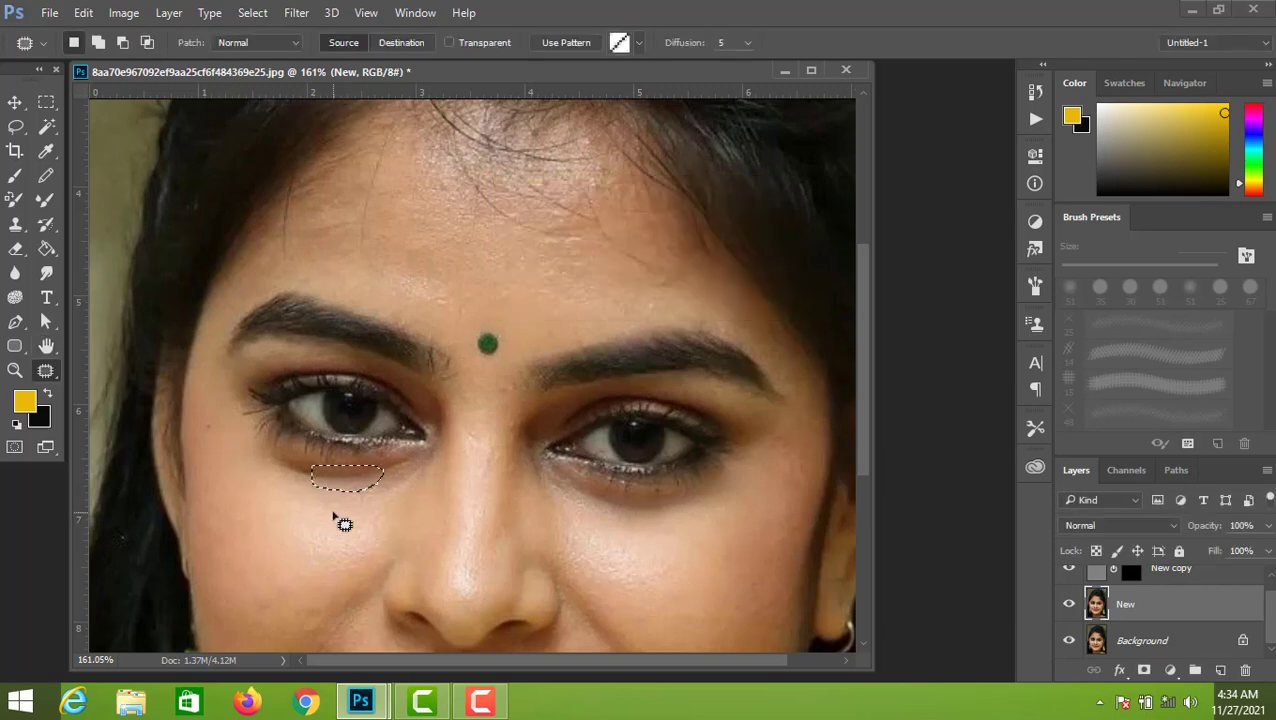
pyautogui.hotkey('ctrl', 'd')
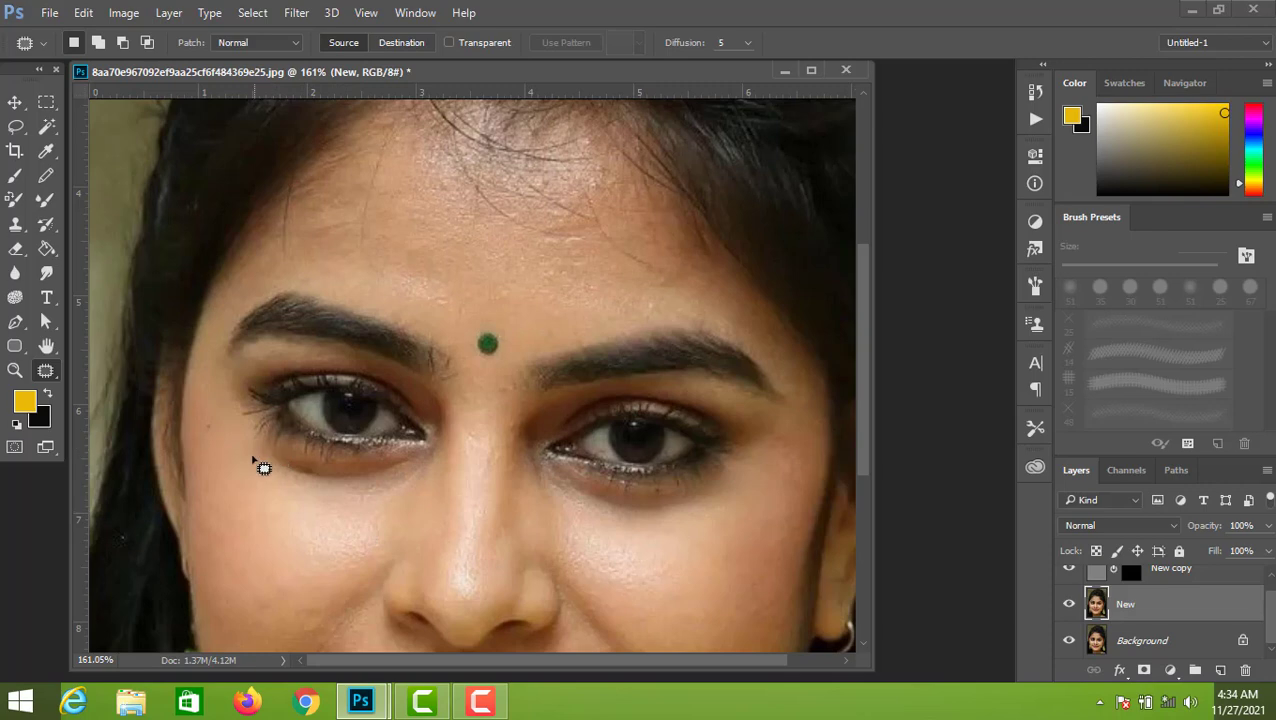
# Patch the dark skin below the image-left eye's outer corner with cheek skin, fade it to 50% and deselect
pyautogui.moveTo(253, 459)
pyautogui.mouseDown()
pyautogui.moveTo(293, 479)
pyautogui.moveTo(326, 464)
pyautogui.moveTo(259, 451)
pyautogui.moveTo(285, 484)
pyautogui.moveTo(293, 475)
pyautogui.moveTo(296, 517)
pyautogui.mouseUp()
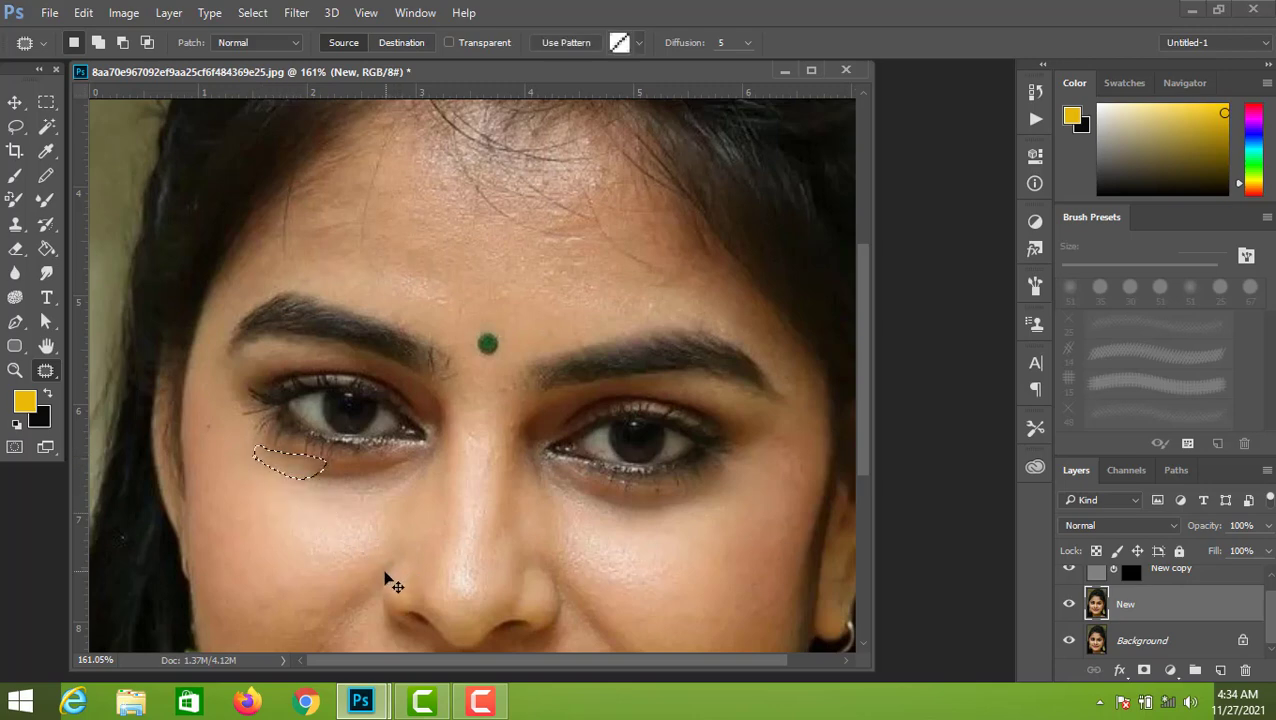
pyautogui.hotkey('ctrl', 'shift', 'f')
pyautogui.write('50')
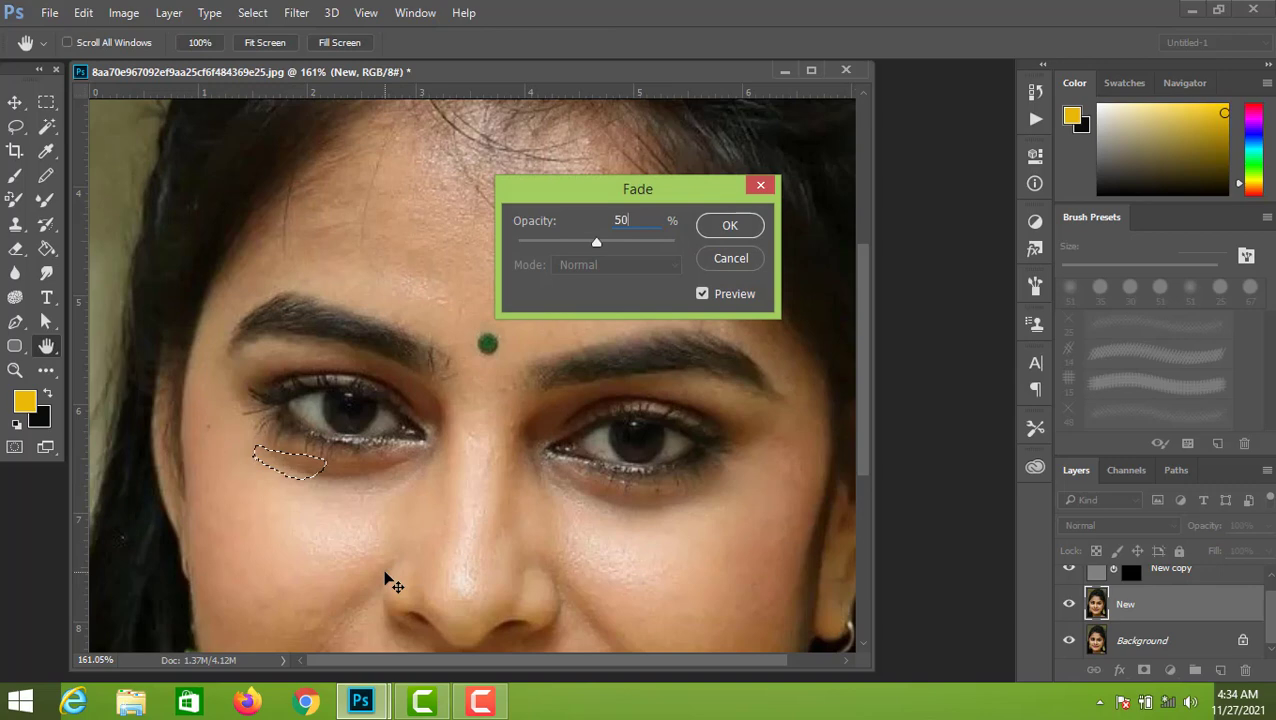
pyautogui.press('Return')
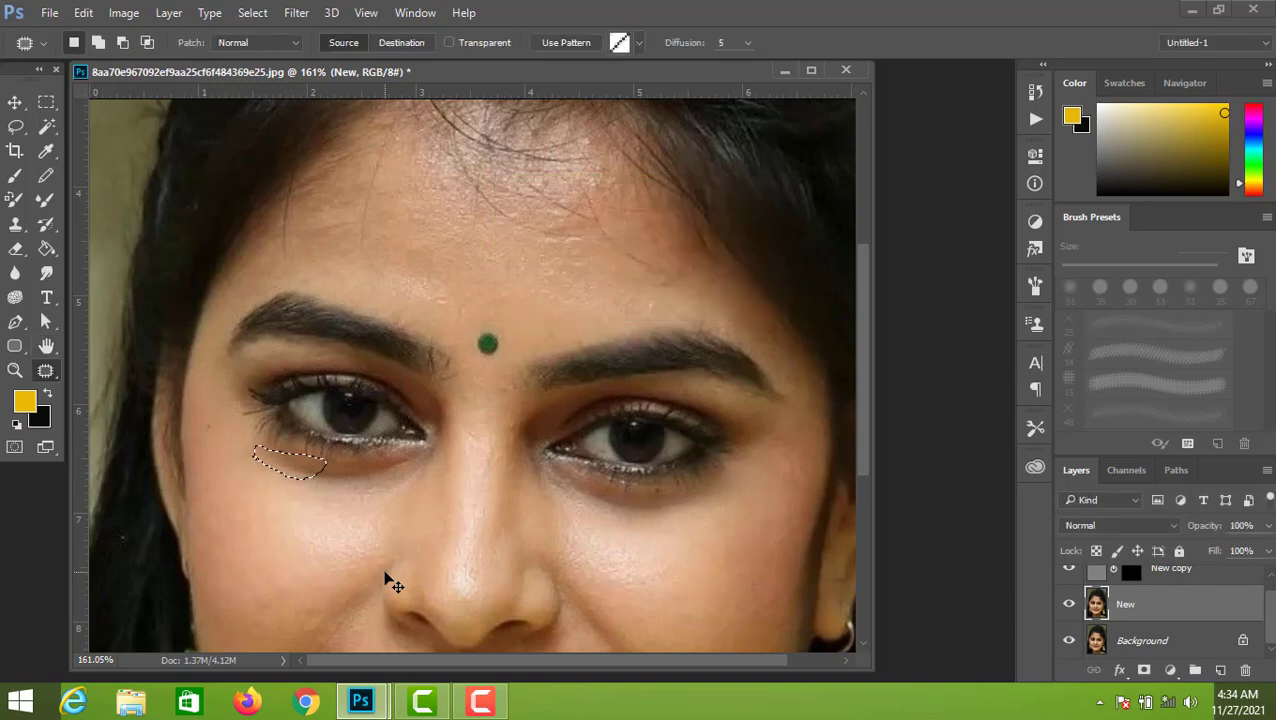
pyautogui.hotkey('ctrl', 'd')
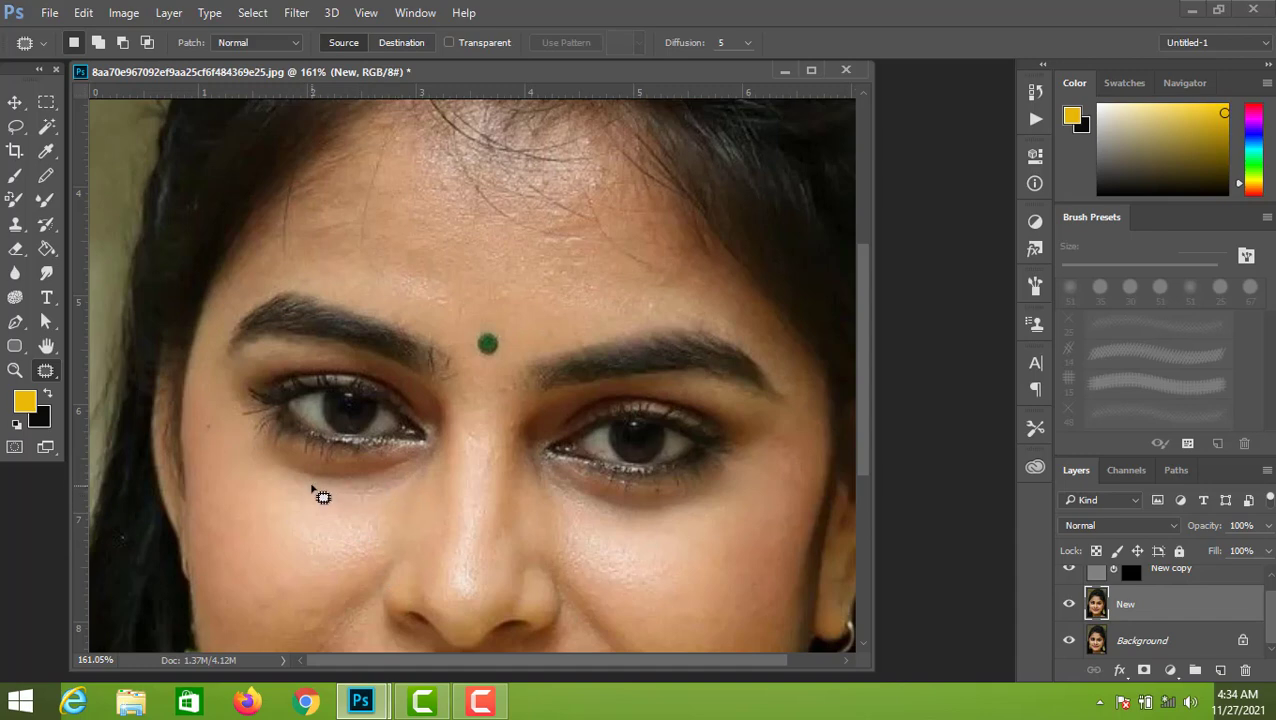
# Patch the shadow still left below the middle of the image-left eye with cheek skin, fade it to 50% and deselect
pyautogui.moveTo(332, 498)
pyautogui.mouseDown()
pyautogui.moveTo(379, 475)
pyautogui.moveTo(304, 464)
pyautogui.moveTo(305, 481)
pyautogui.moveTo(337, 495)
pyautogui.moveTo(339, 527)
pyautogui.mouseUp()
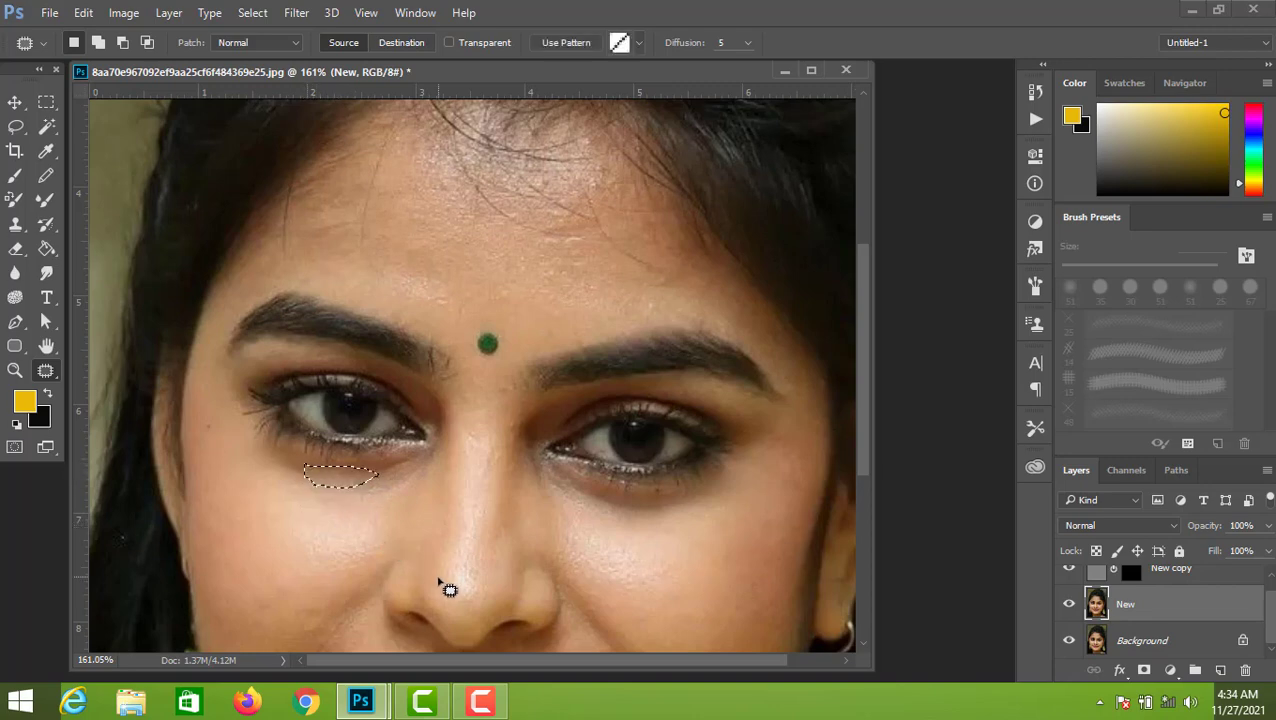
pyautogui.hotkey('ctrl', 'shift', 'f')
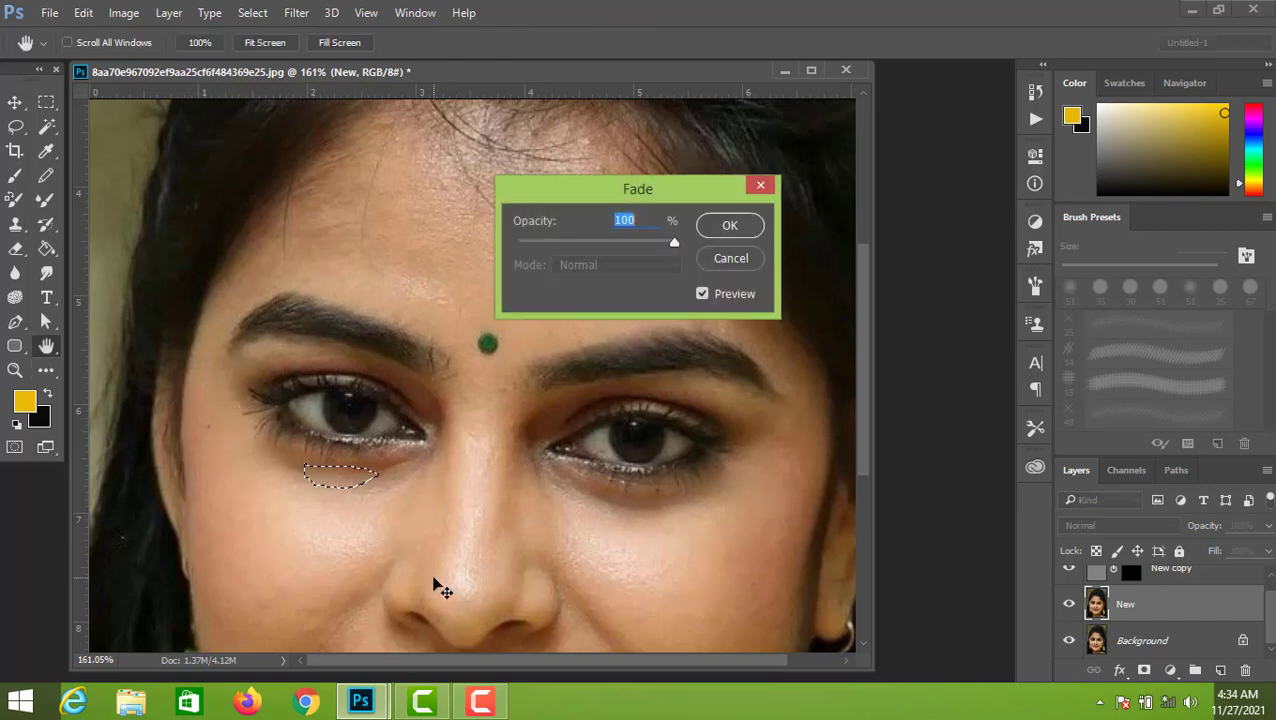
pyautogui.write('50')
pyautogui.press('Return')
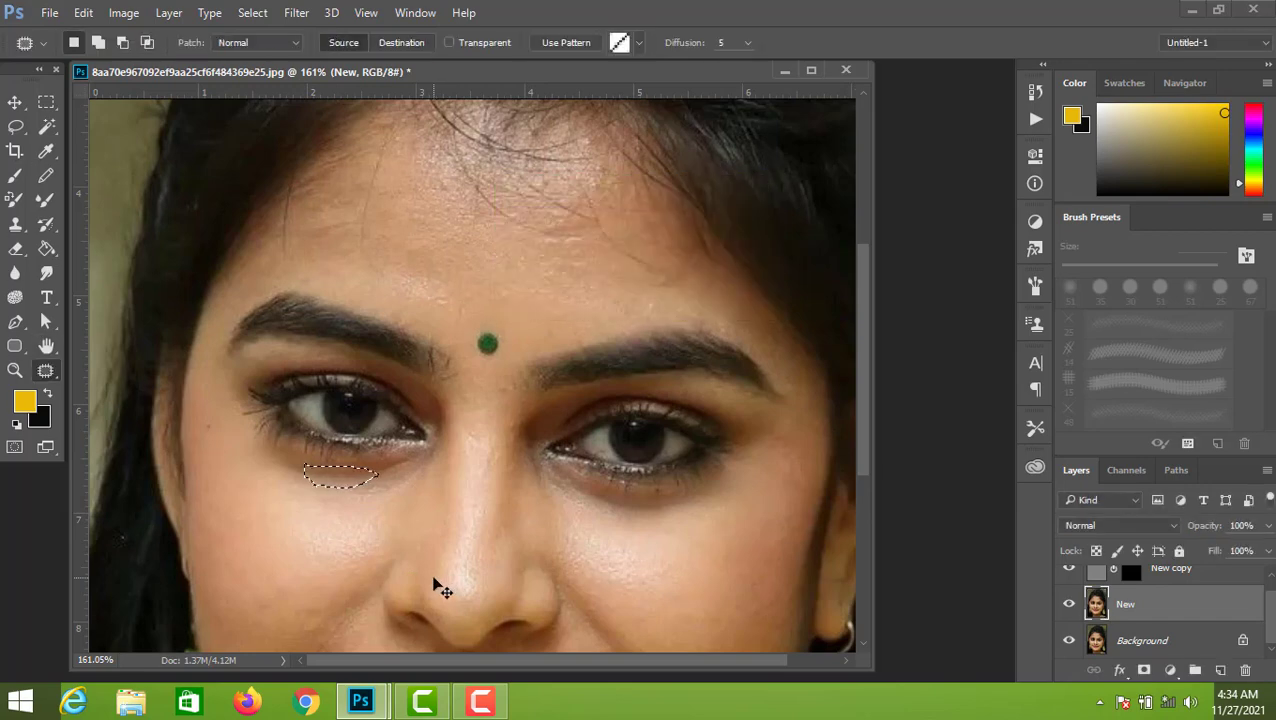
pyautogui.hotkey('ctrl', 'd')
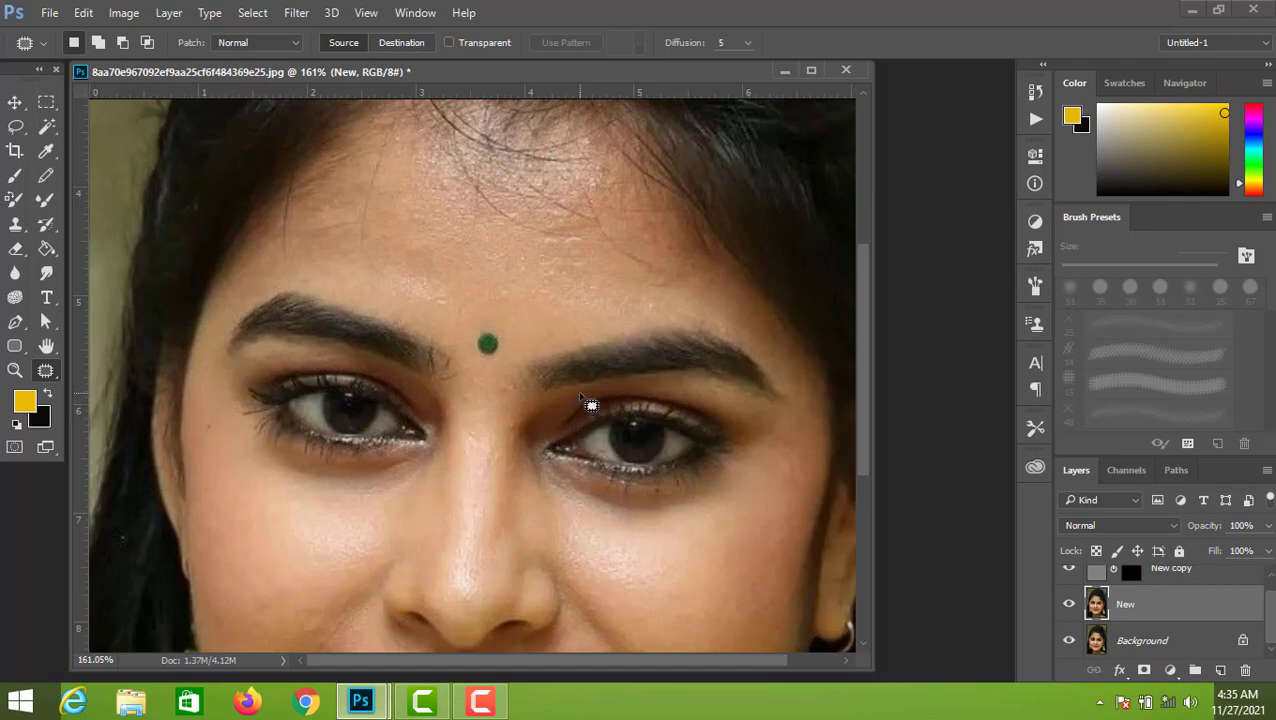
# Patch the dark hollow between the nose bridge and the image-right eye's inner corner with cheek skin, fade it to 60% and deselect
pyautogui.moveTo(578, 393)
pyautogui.mouseDown()
pyautogui.moveTo(509, 421)
pyautogui.moveTo(525, 464)
pyautogui.moveTo(585, 395)
pyautogui.moveTo(574, 393)
pyautogui.moveTo(615, 559)
pyautogui.moveTo(664, 563)
pyautogui.mouseUp()
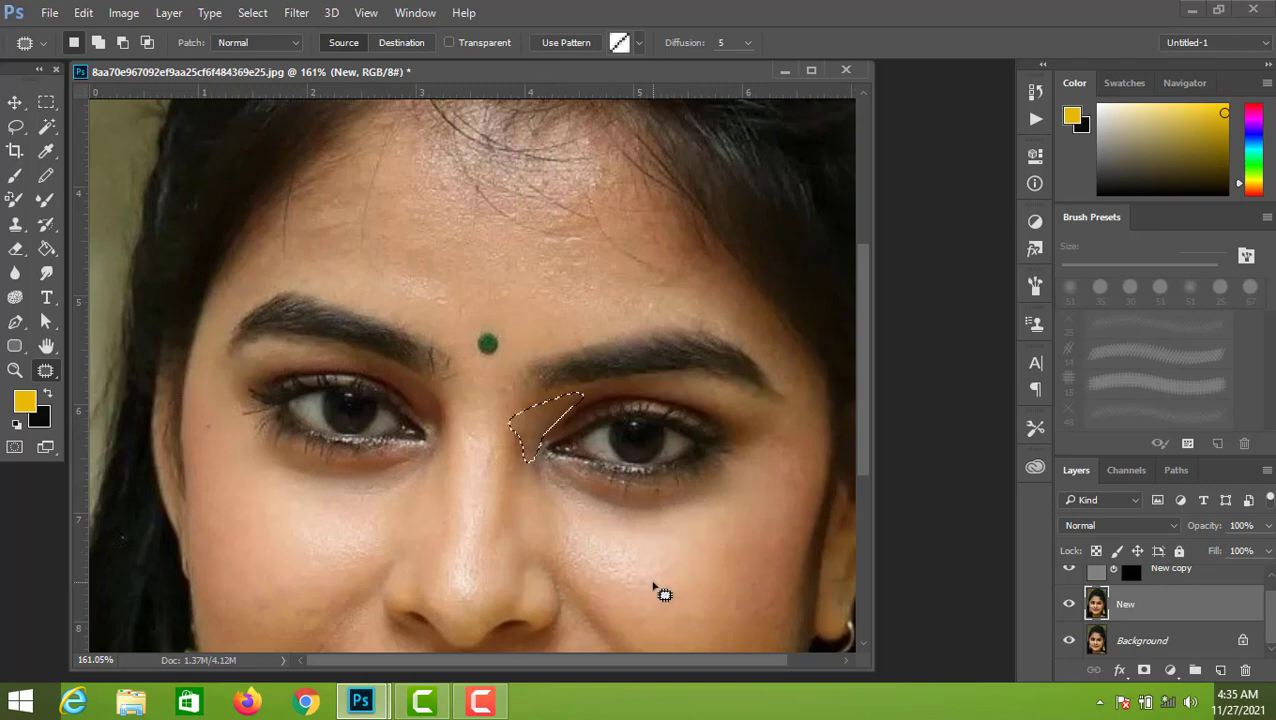
pyautogui.hotkey('ctrl', 'shift', 'f')
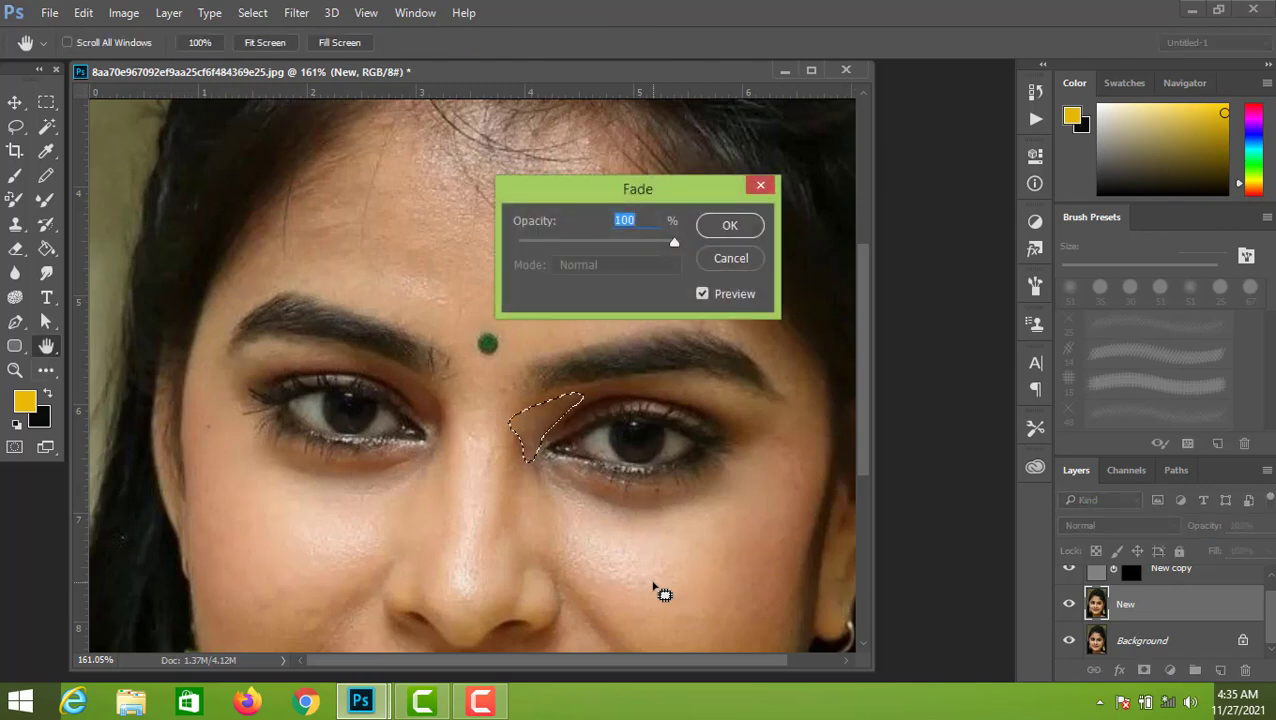
pyautogui.write('6')
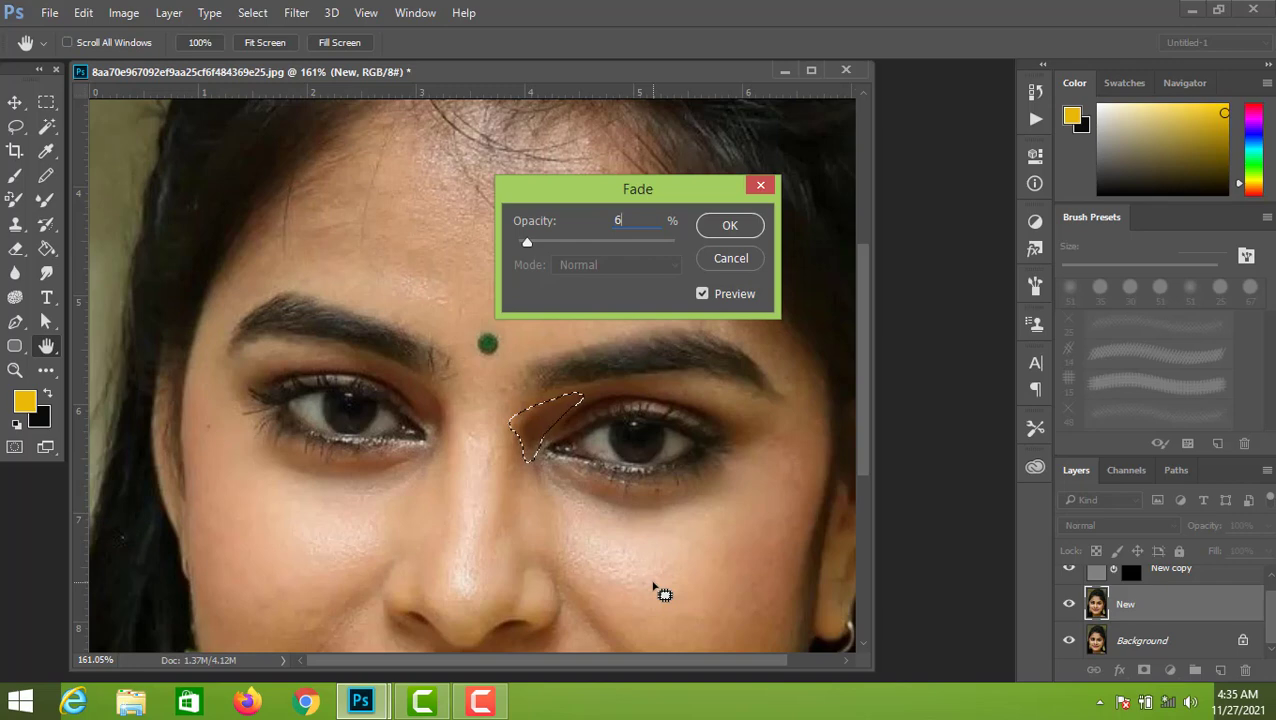
pyautogui.write('0')
pyautogui.press('Return')
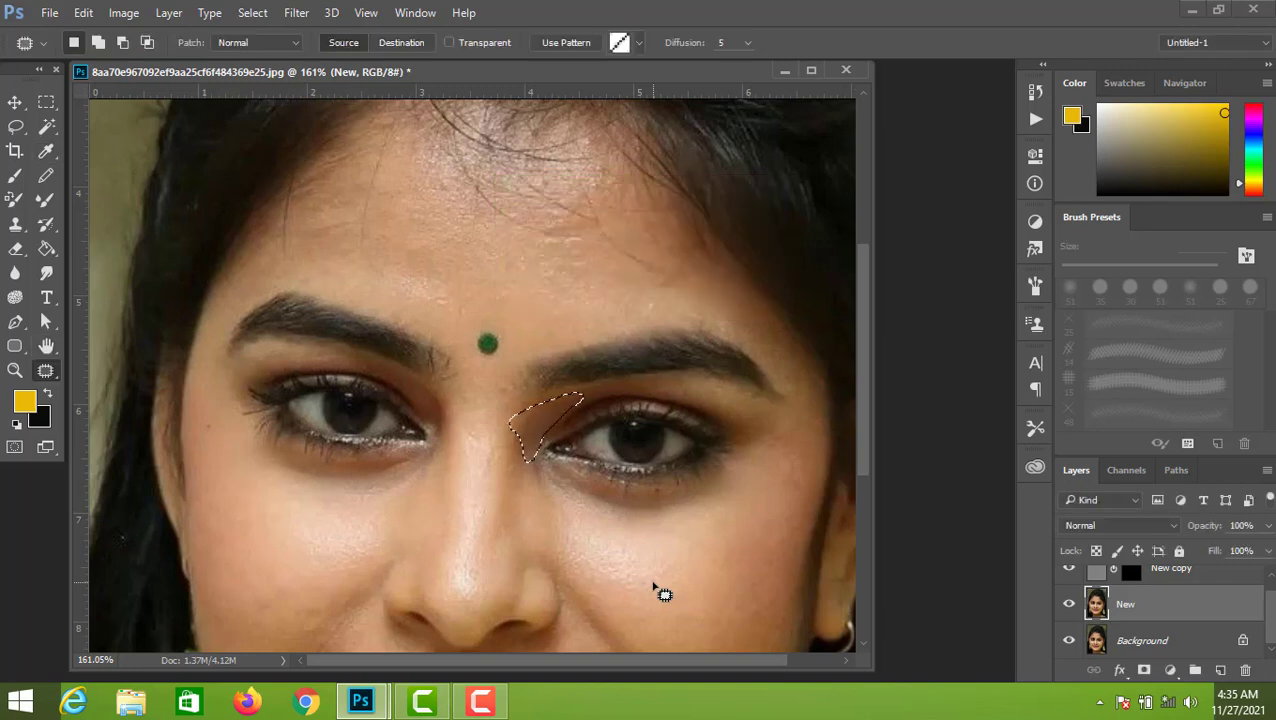
pyautogui.hotkey('ctrl', 'd')
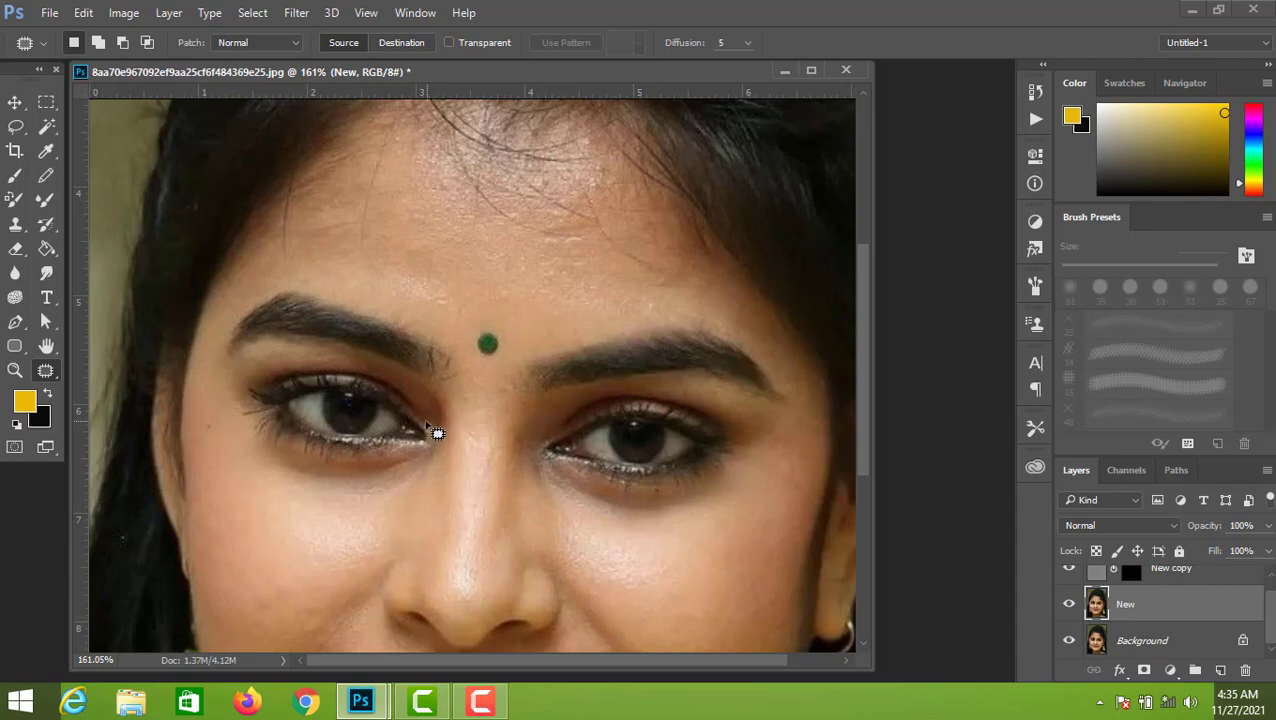
# Patch the dark hollow between the nose bridge and the image-left eye's inner corner with clean skin, fade it to 60% and deselect
pyautogui.moveTo(438, 437)
pyautogui.mouseDown()
pyautogui.moveTo(445, 393)
pyautogui.moveTo(399, 370)
pyautogui.moveTo(429, 429)
pyautogui.moveTo(447, 426)
pyautogui.moveTo(434, 411)
pyautogui.moveTo(420, 495)
pyautogui.moveTo(468, 528)
pyautogui.mouseUp()
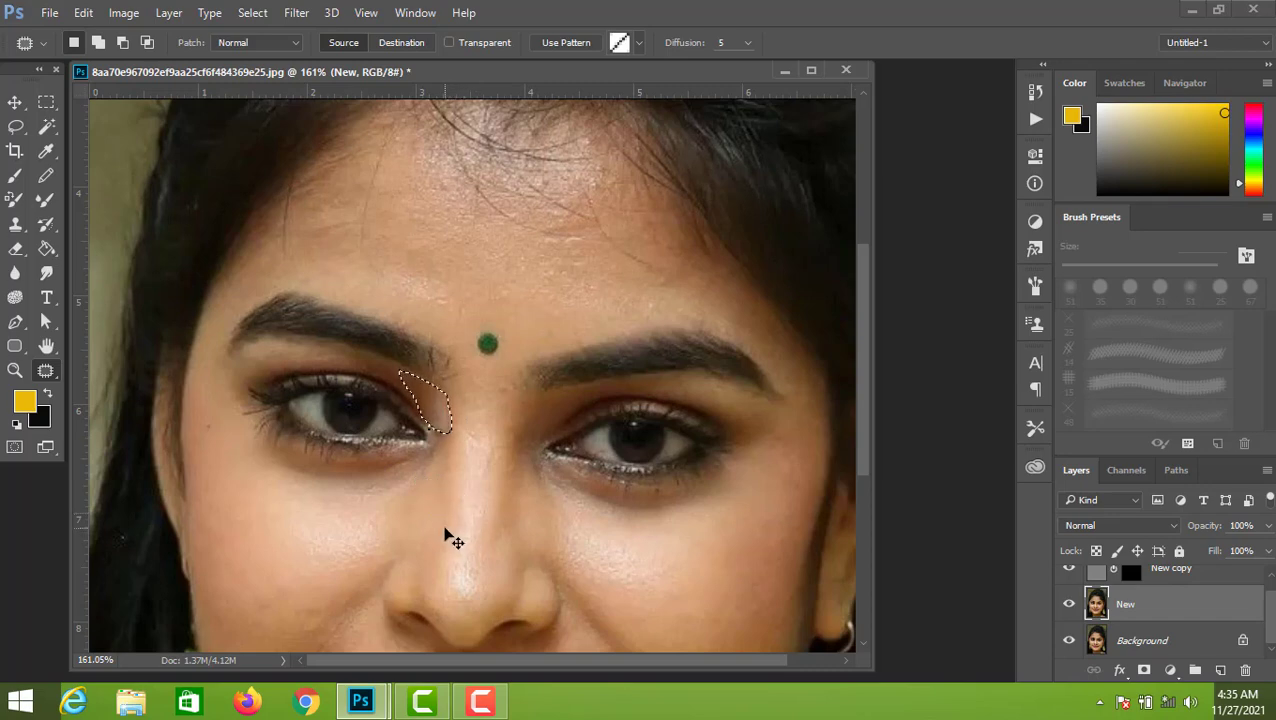
pyautogui.press('space')
pyautogui.hotkey('ctrl', 'shift', 'f')
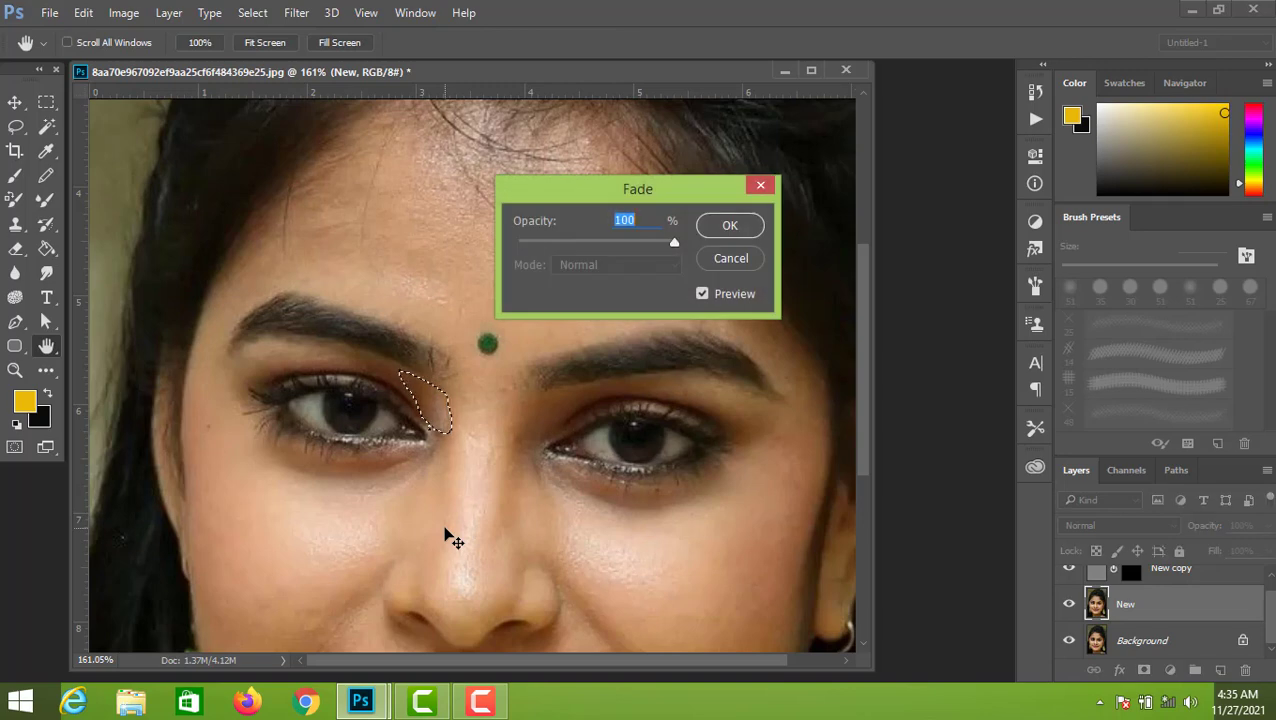
pyautogui.write('60')
pyautogui.press('Return')
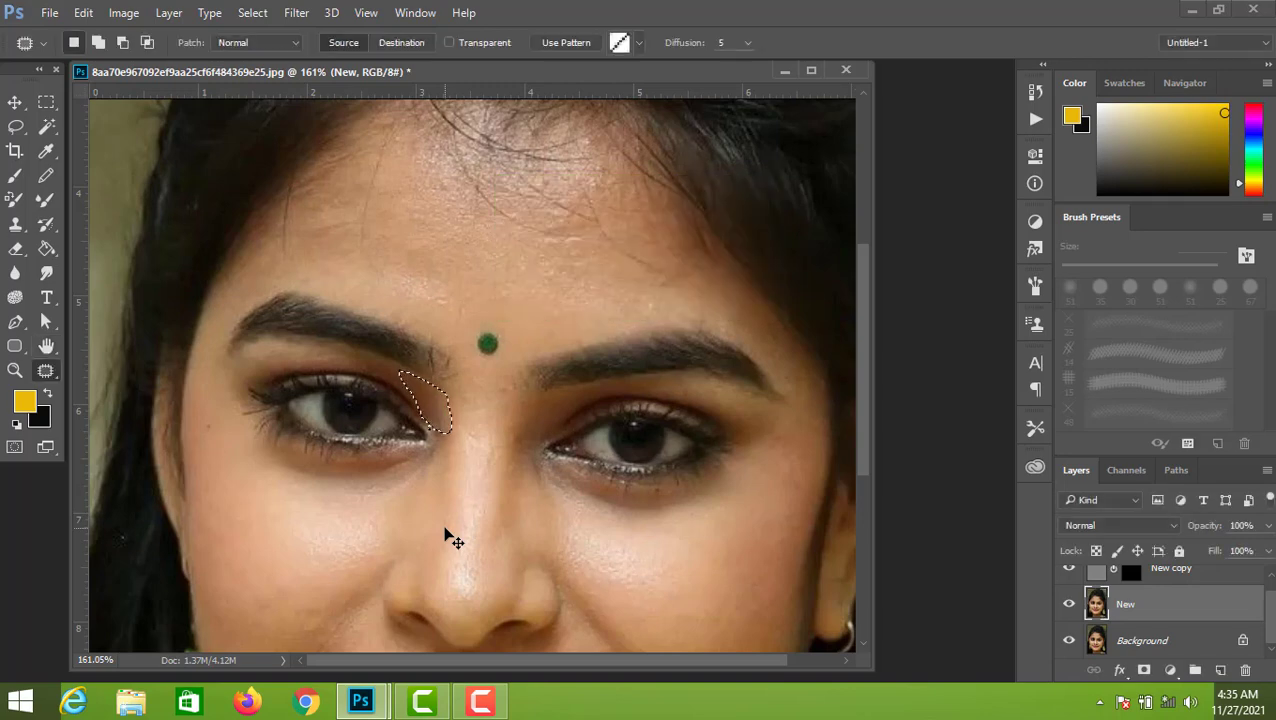
pyautogui.hotkey('ctrl', 'd')
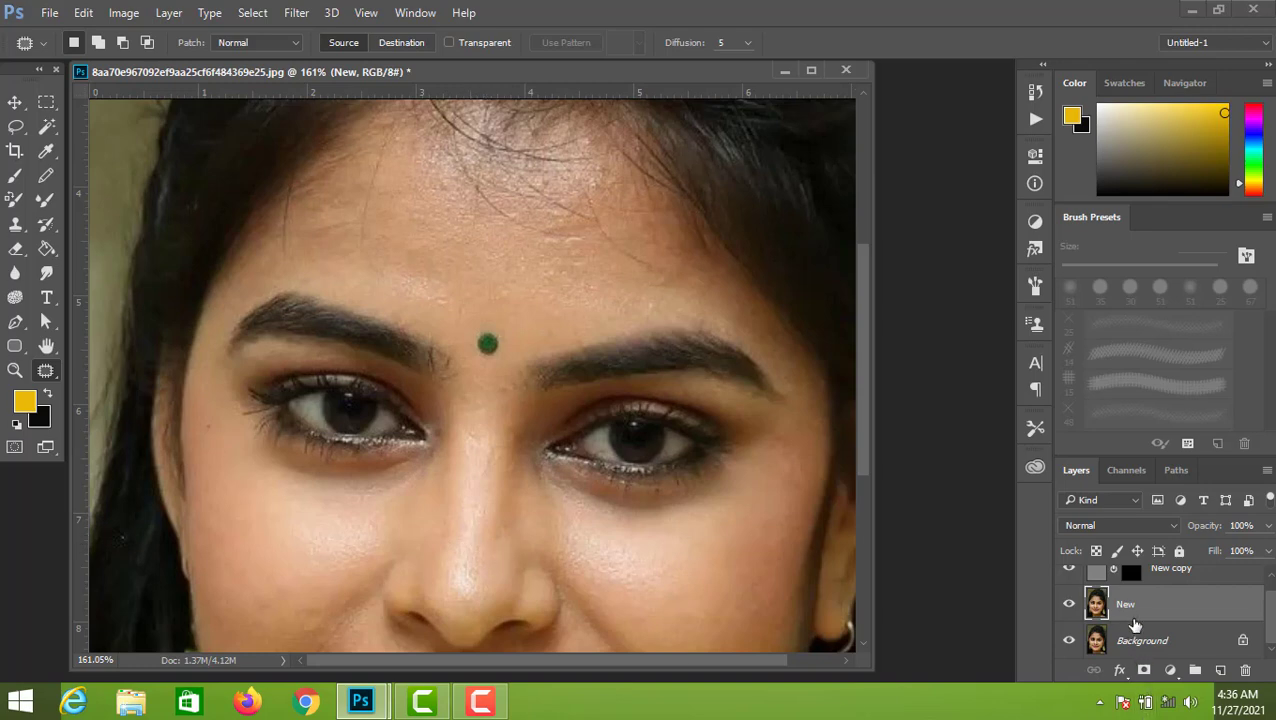
# Group the New and New copy layers together above the Background
pyautogui.scroll(1, 1187, 617)
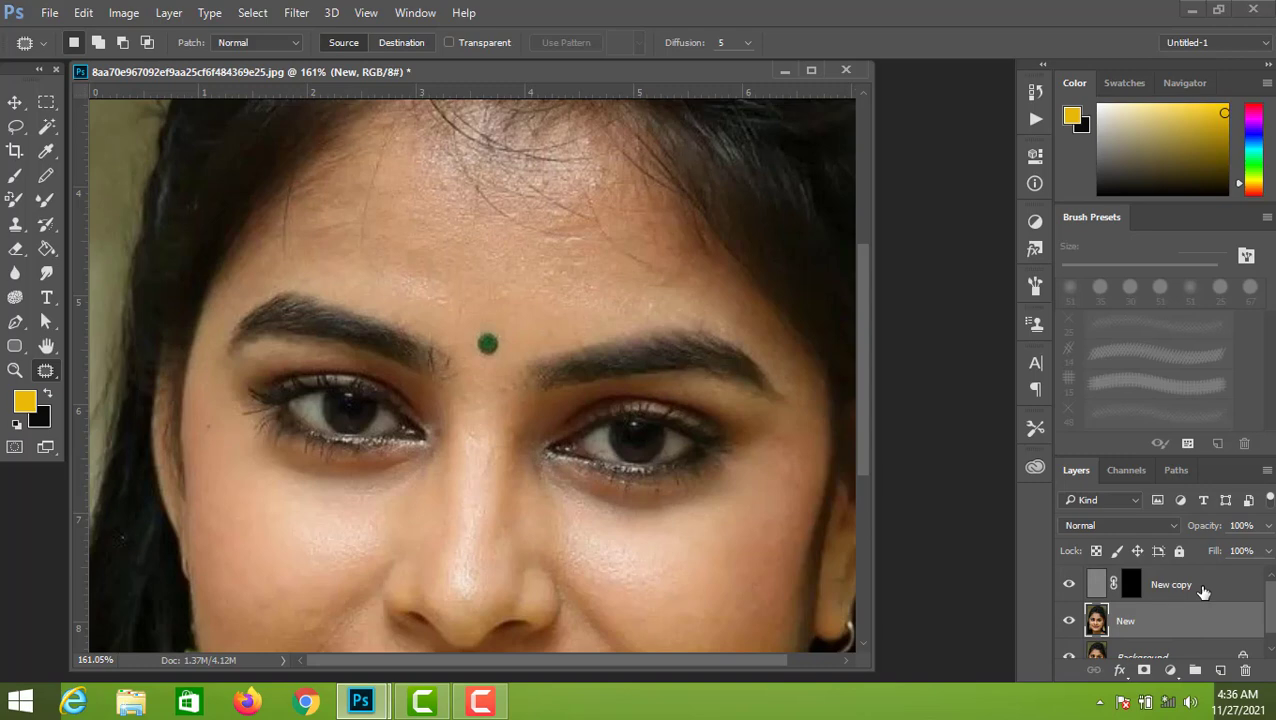
pyautogui.keyDown('shift'); pyautogui.click(1203, 590); pyautogui.keyUp('shift')
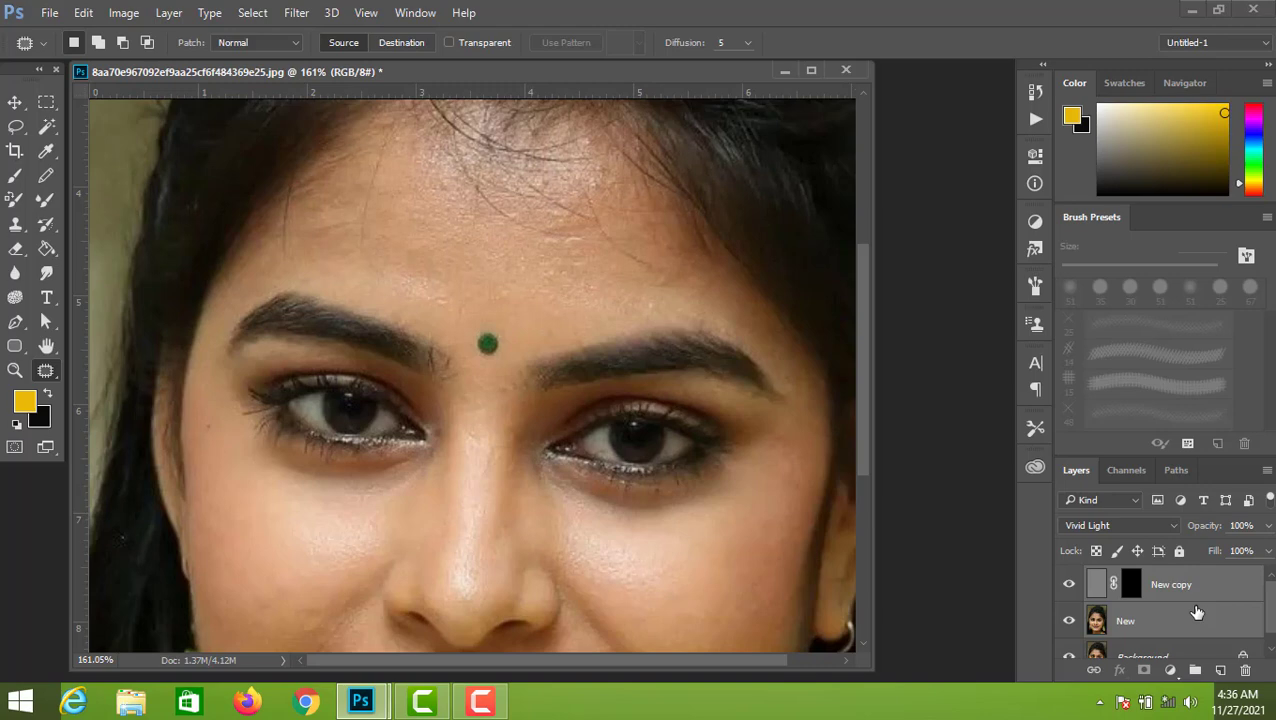
pyautogui.hotkey('ctrl', 'g')
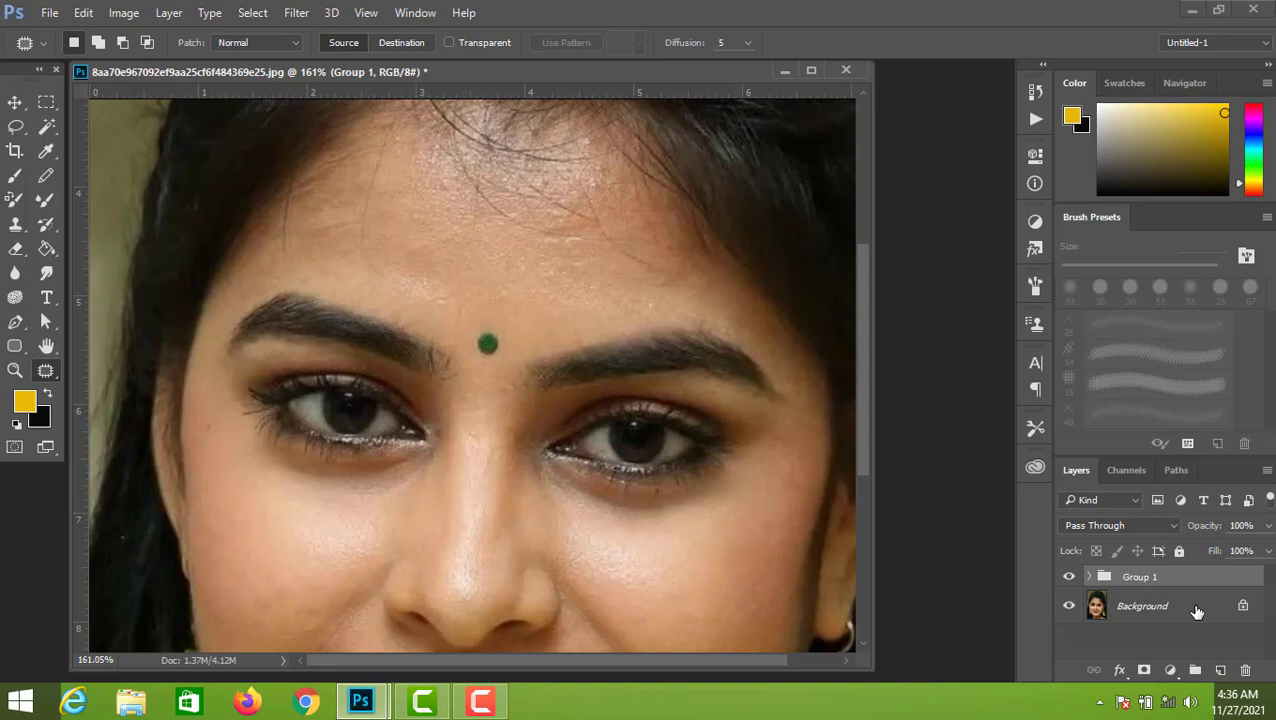
# Add a Curves adjustment layer above Group 1 and raise the midtones of the RGB curve to brighten the portrait
pyautogui.click(1172, 670)
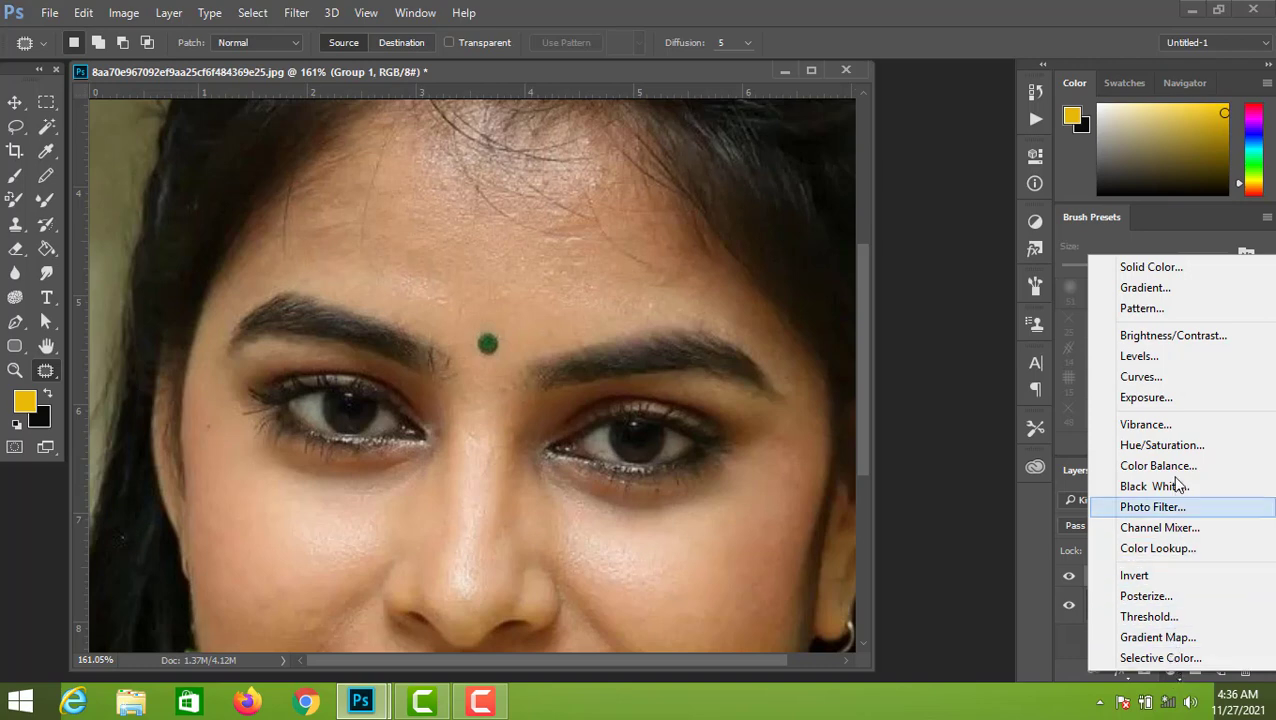
pyautogui.click(1158, 377)
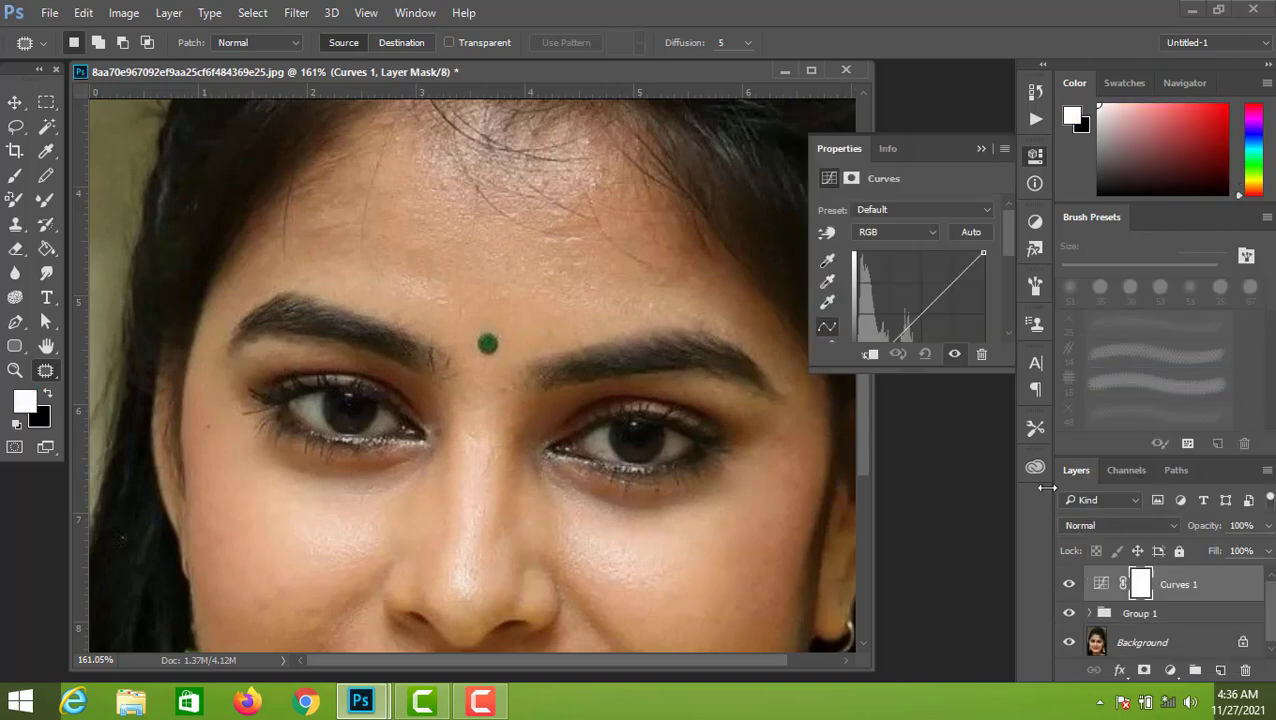
pyautogui.moveTo(929, 311); pyautogui.dragTo(920, 296)
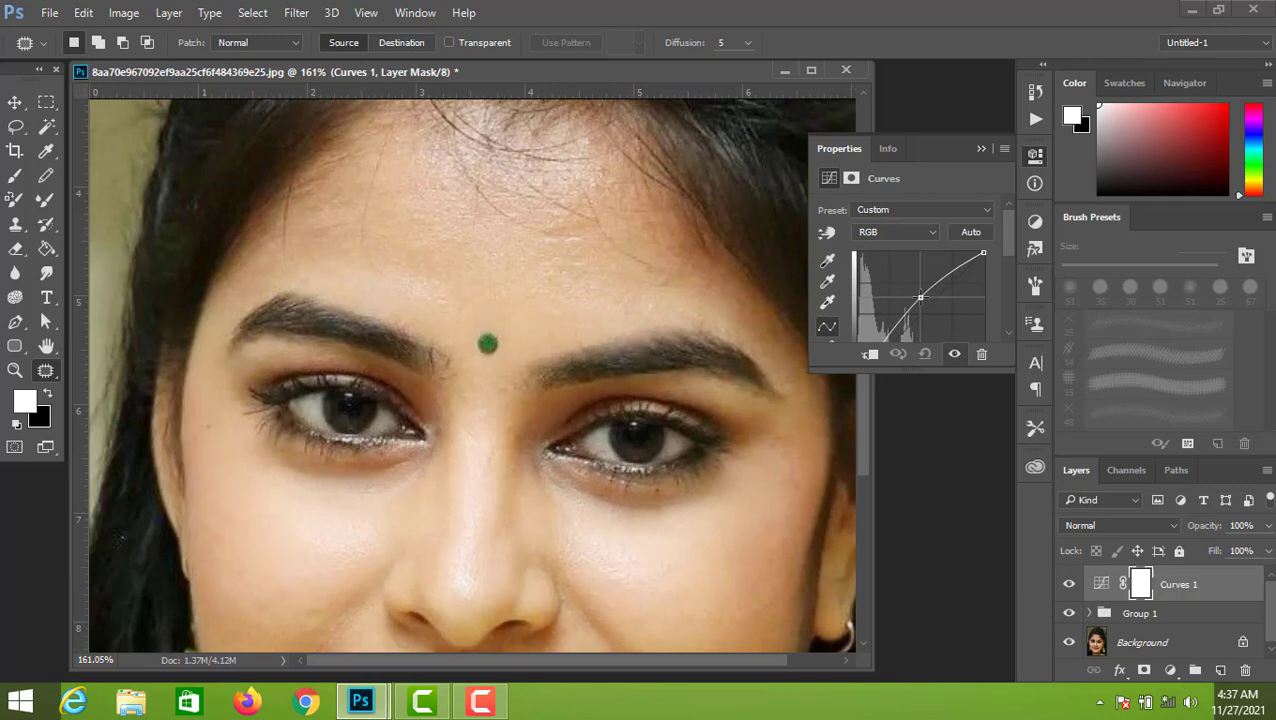
pyautogui.moveTo(920, 297); pyautogui.dragTo(920, 297)
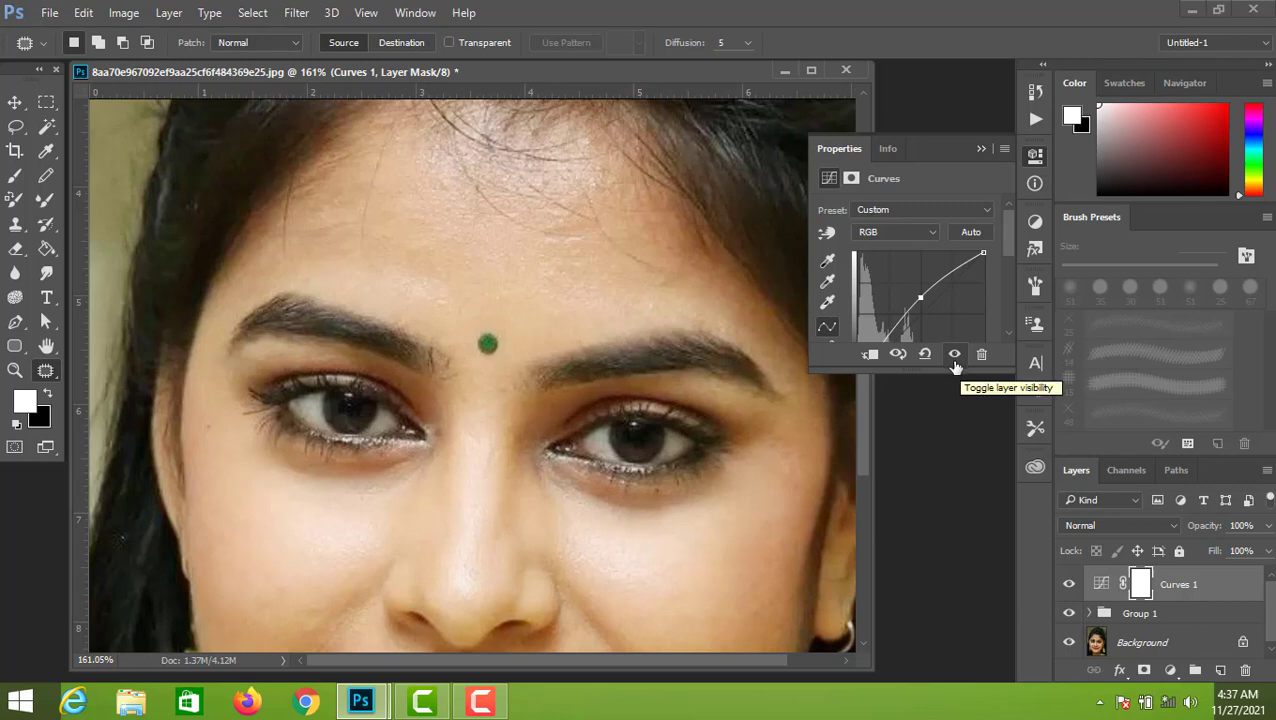
# Raise the midtones of the Red channel curve slightly to warm the skin
pyautogui.click(931, 238)
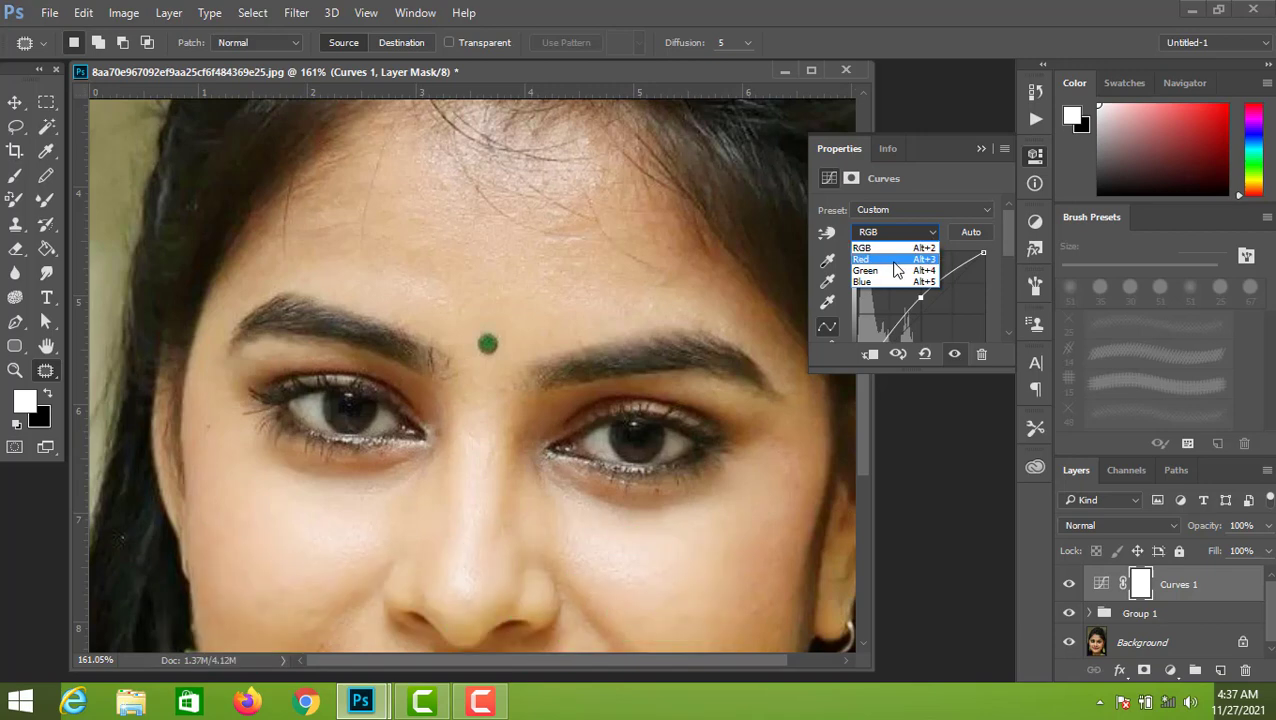
pyautogui.click(894, 260)
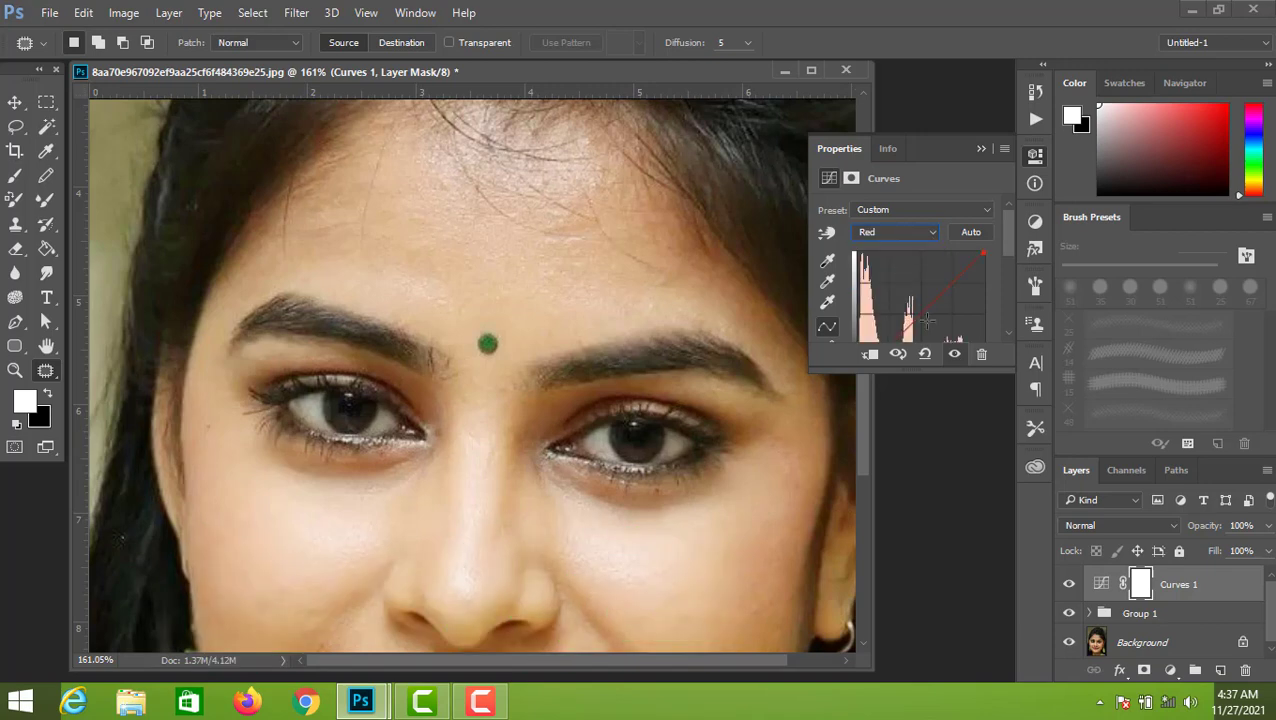
pyautogui.moveTo(930, 305); pyautogui.dragTo(924, 303)
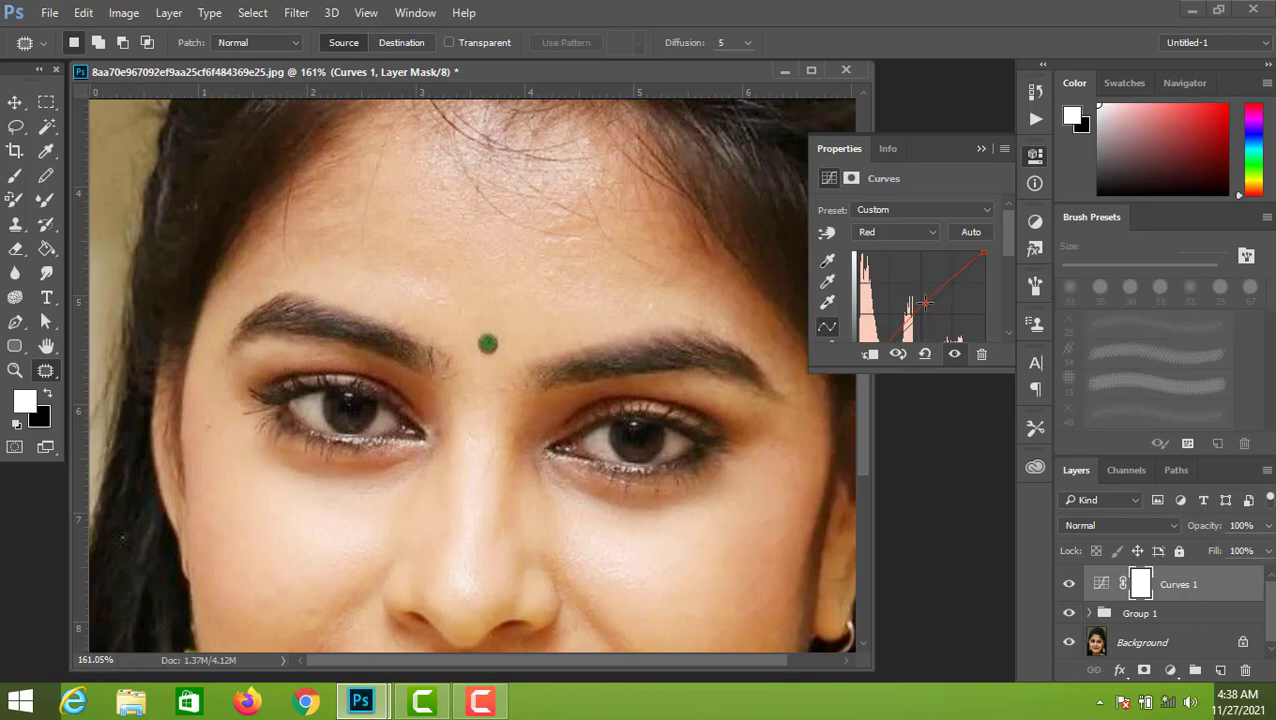
# Raise the midtones of the Green channel curve slightly to balance the skin tone
pyautogui.click(932, 233)
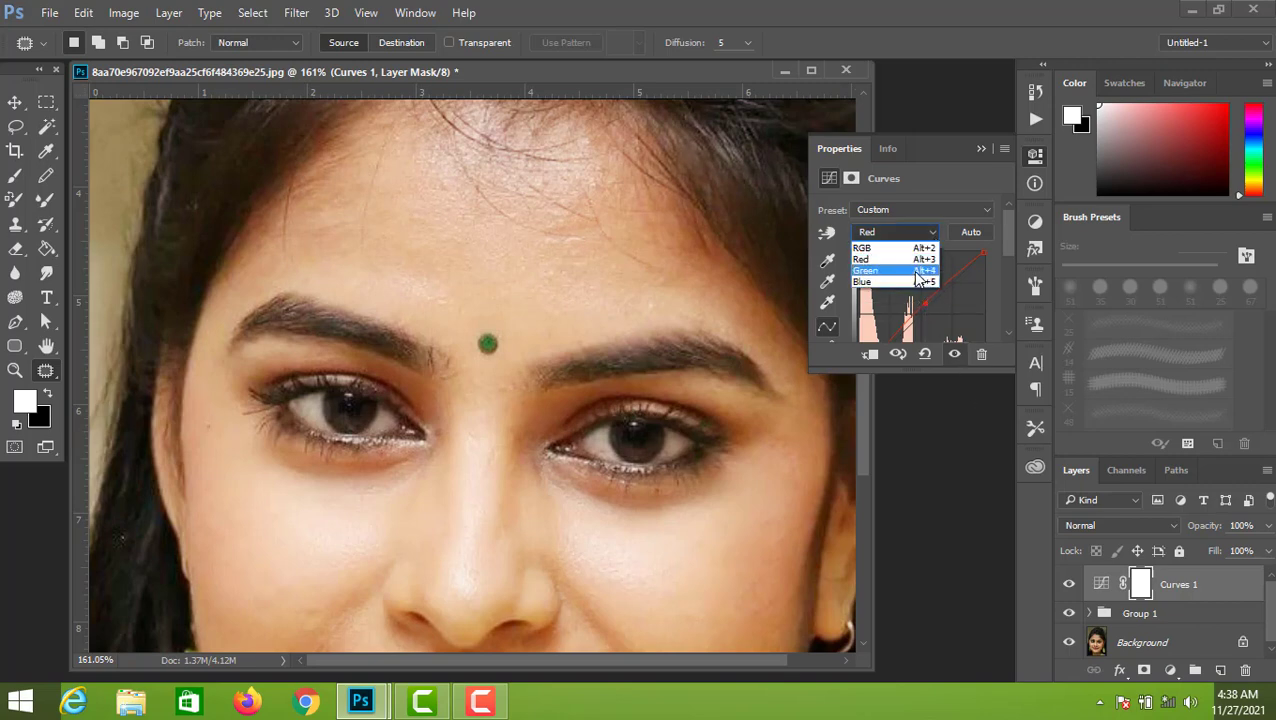
pyautogui.click(920, 271)
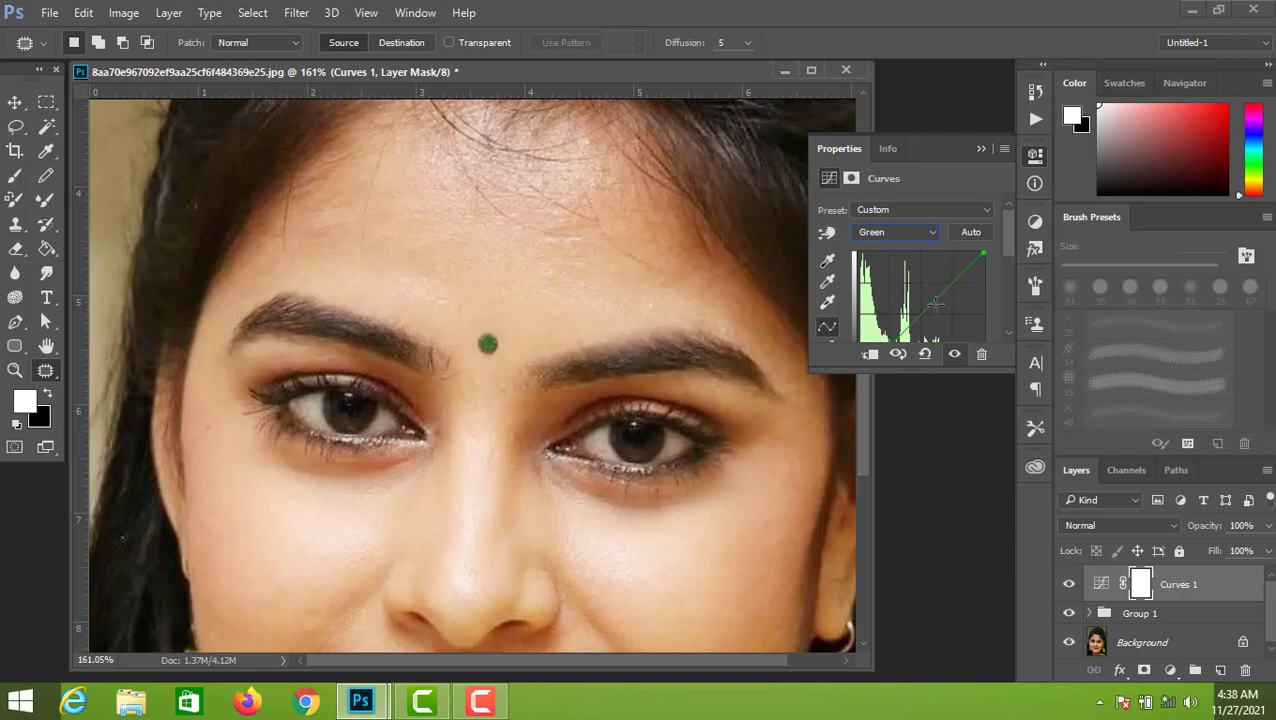
pyautogui.moveTo(934, 303)
pyautogui.mouseDown()
pyautogui.moveTo(944, 309)
pyautogui.moveTo(933, 301)
pyautogui.mouseUp()
pyautogui.click(931, 302)
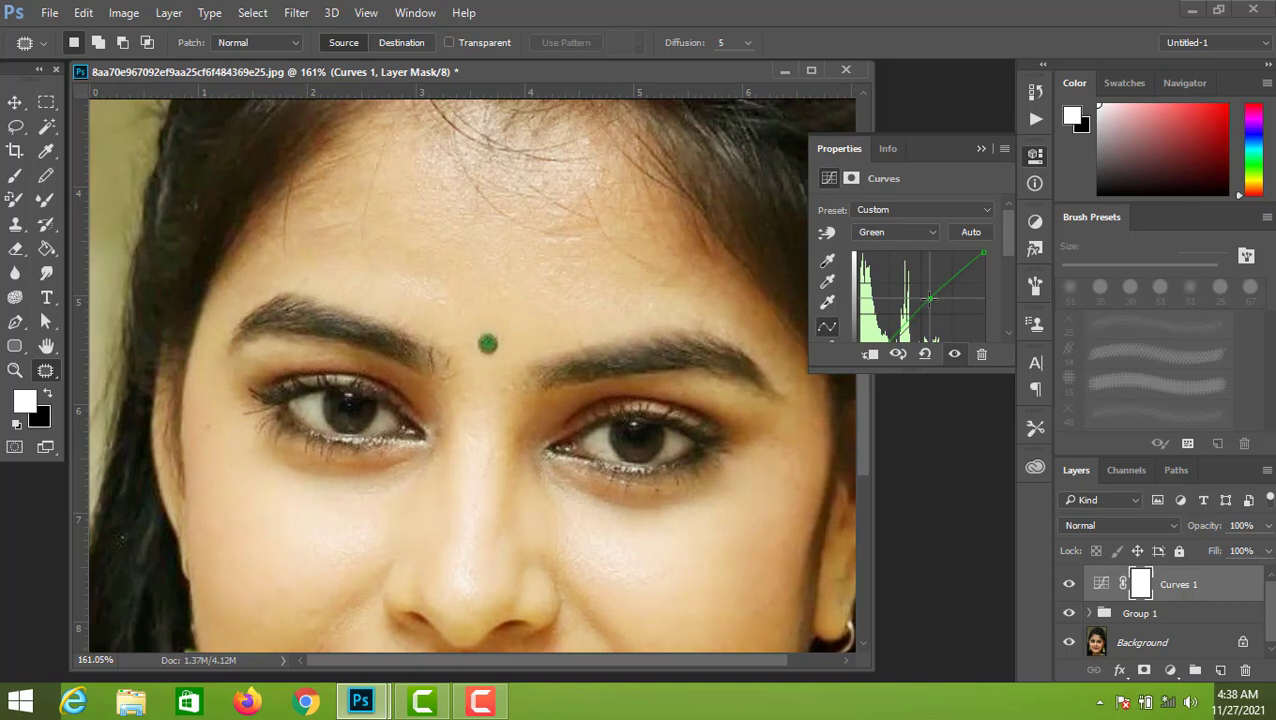
pyautogui.moveTo(930, 298); pyautogui.dragTo(932, 299)
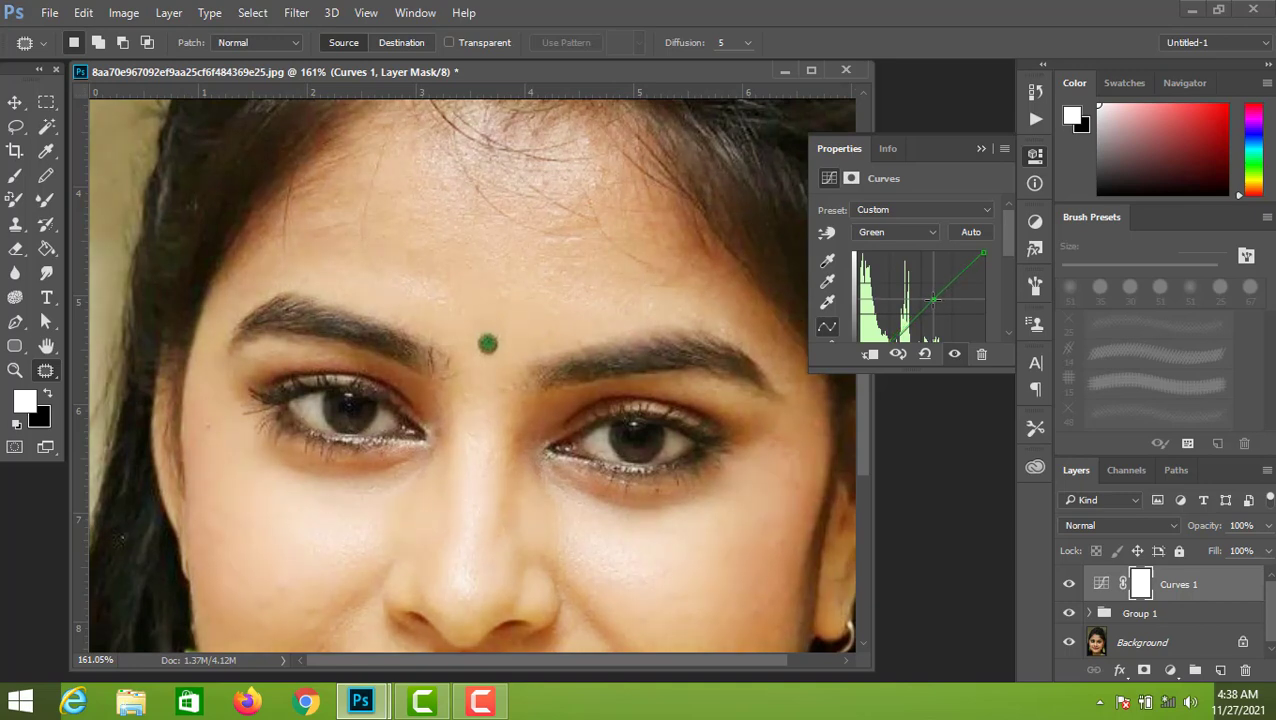
# Fine-tune the midtones of the Blue channel curve and close the curve settings
pyautogui.click(931, 234)
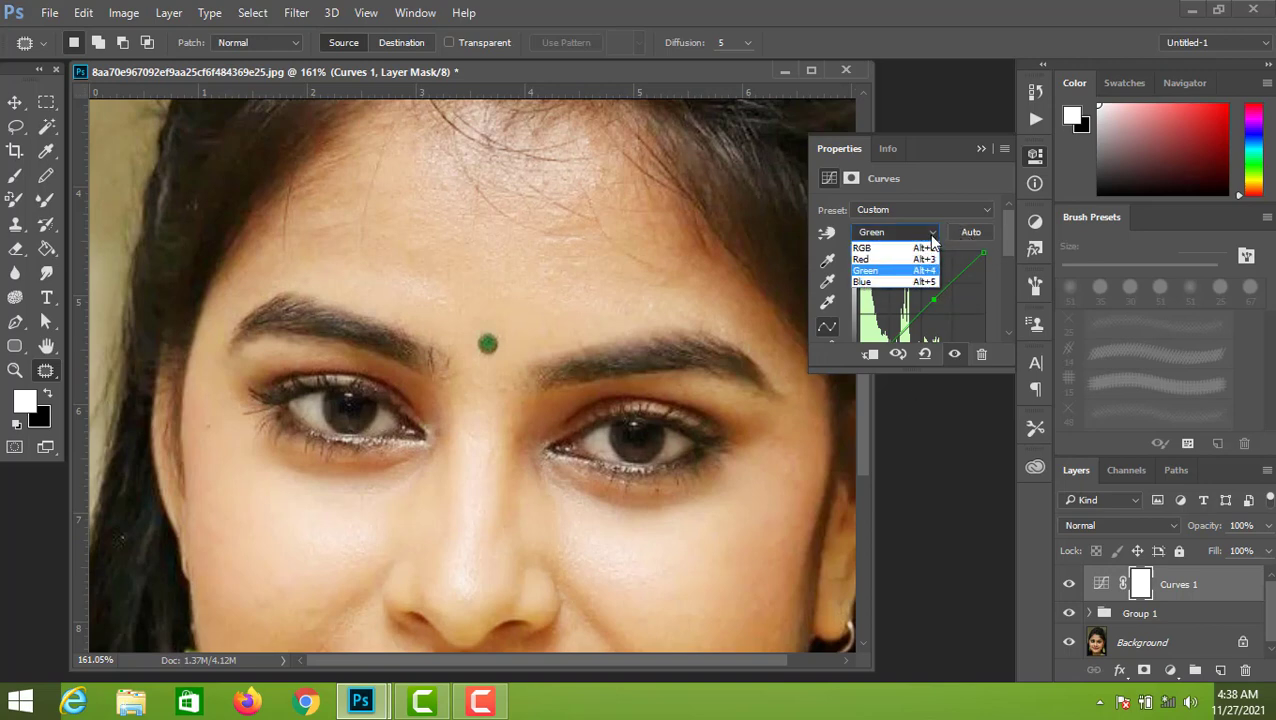
pyautogui.click(905, 283)
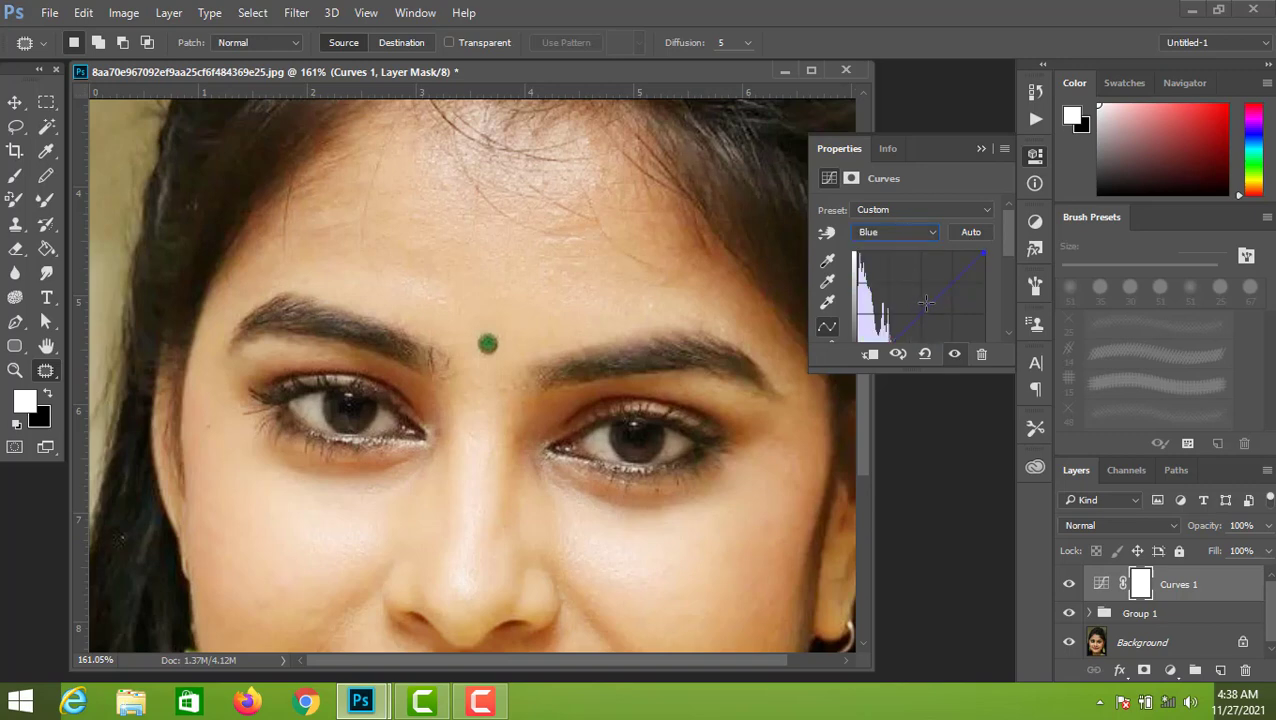
pyautogui.moveTo(921, 310)
pyautogui.mouseDown()
pyautogui.moveTo(921, 297)
pyautogui.moveTo(931, 305)
pyautogui.mouseUp()
pyautogui.click(980, 150)
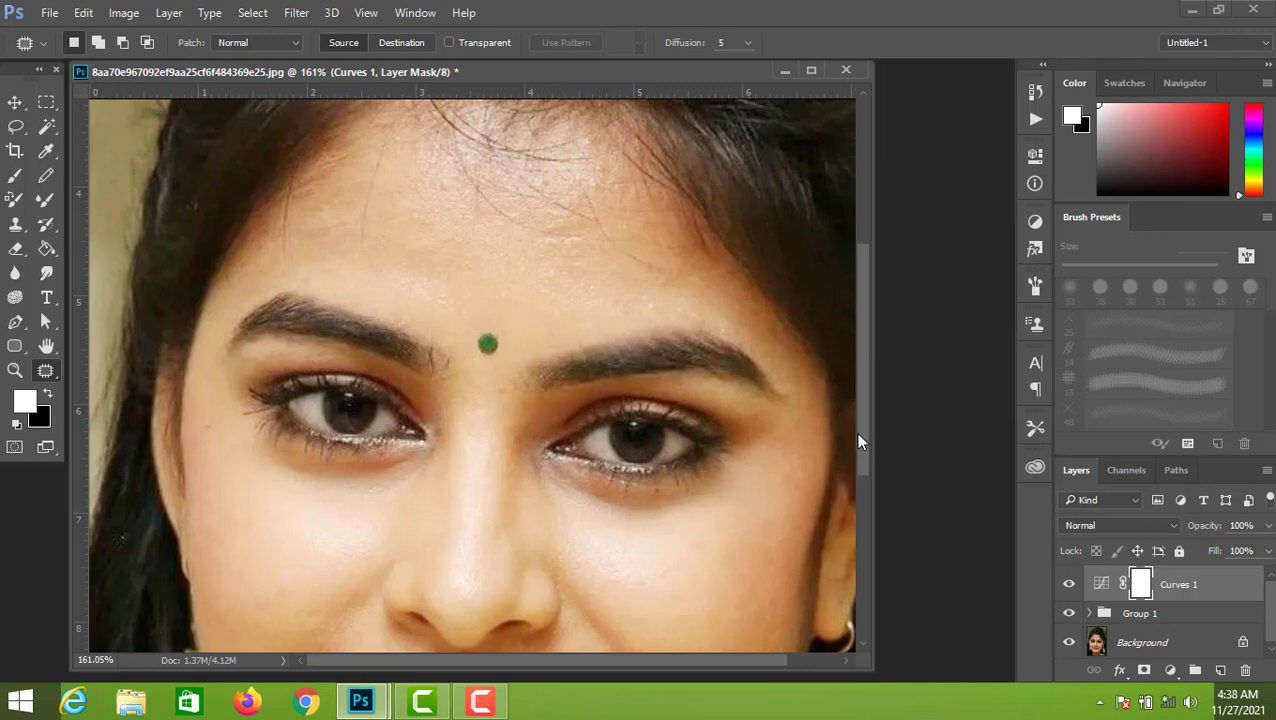
# Invert the Curves layer mask to black and ready a white Brush with its flow set to 40%
pyautogui.hotkey('ctrl', 'i')
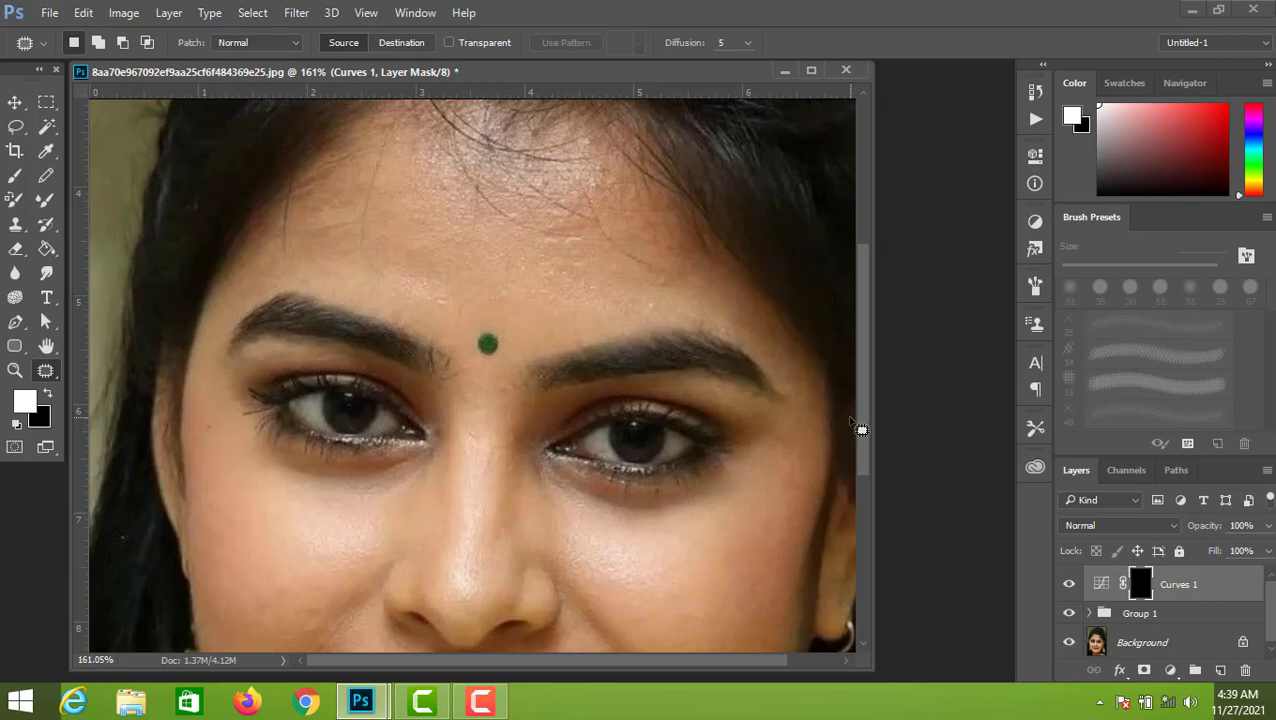
pyautogui.click(14, 178)
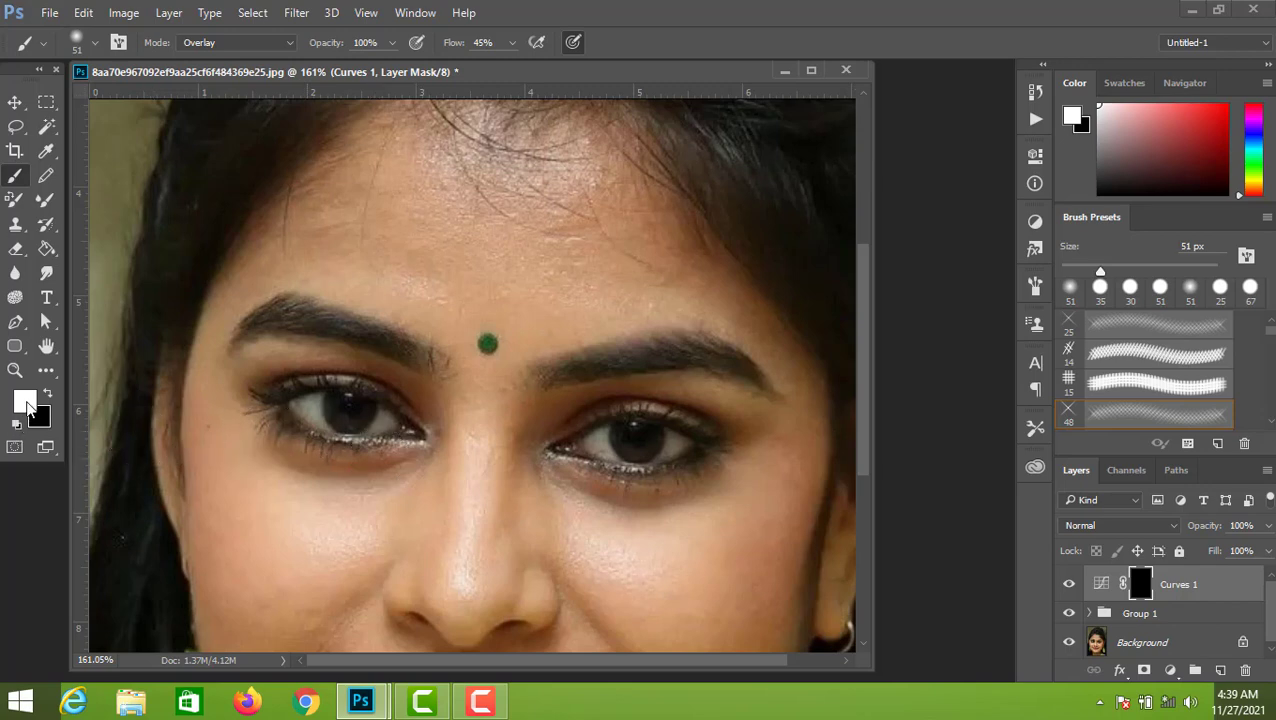
pyautogui.click(511, 49)
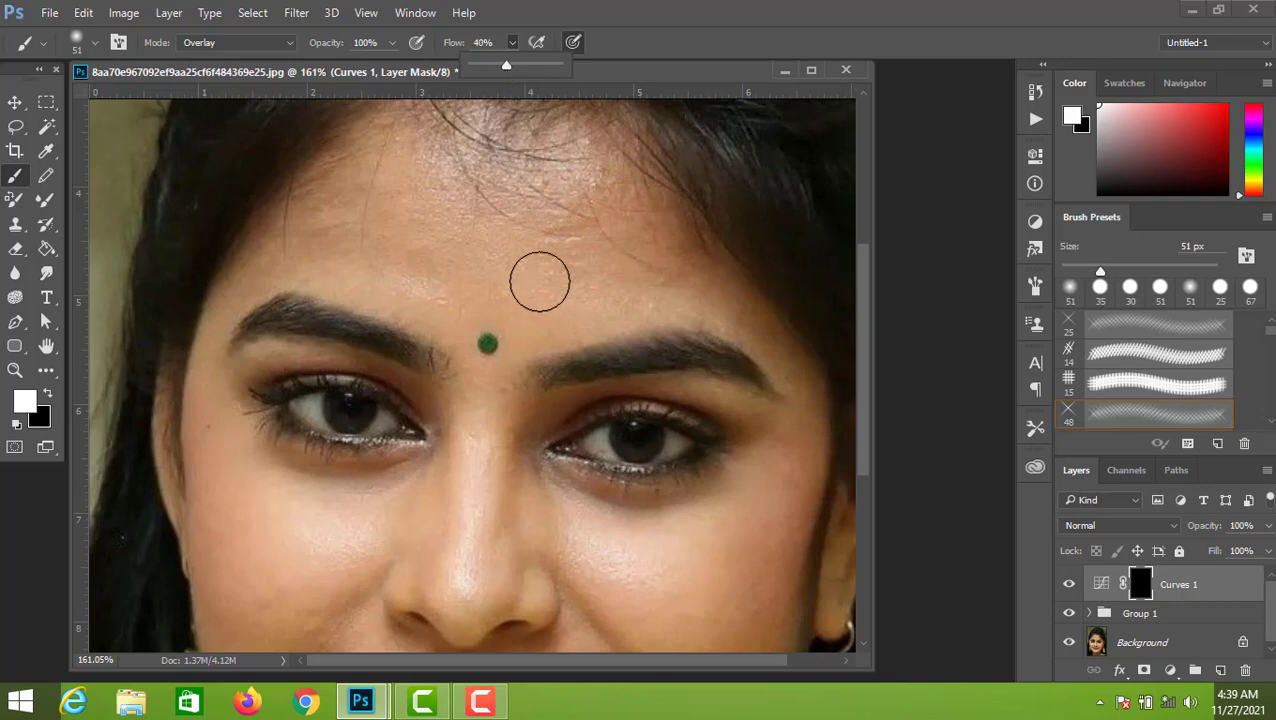
pyautogui.click(587, 237)
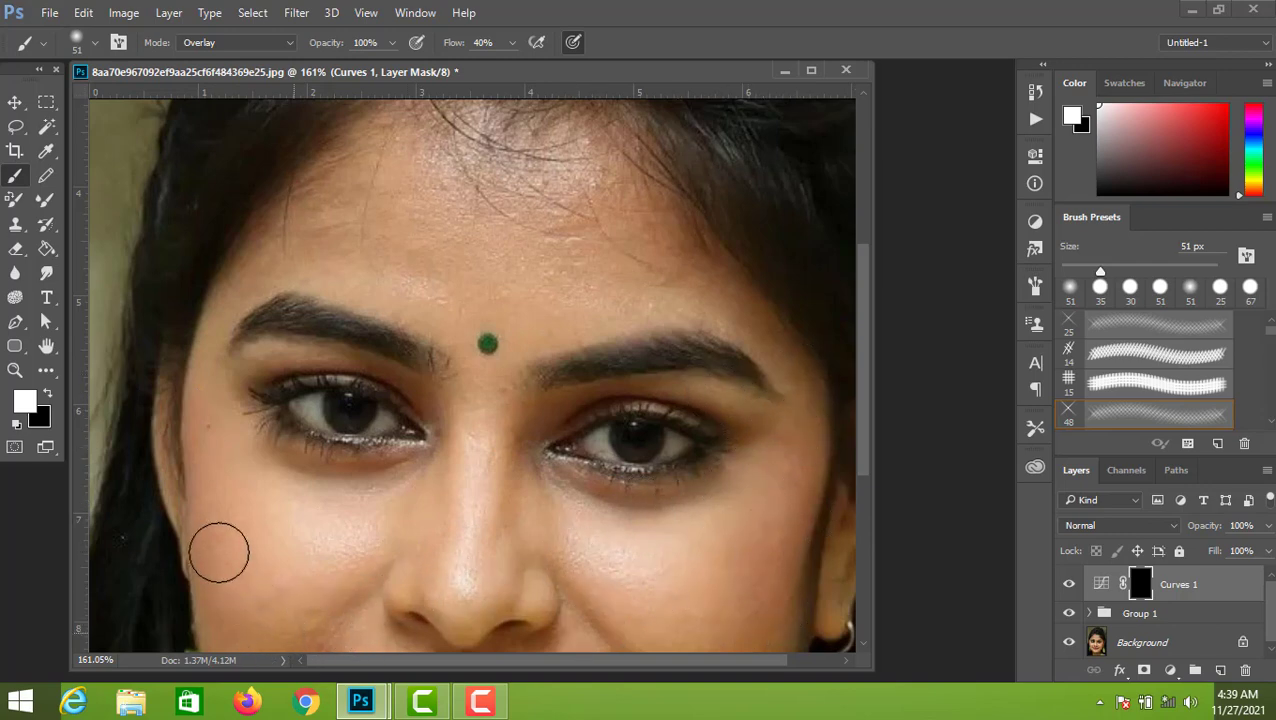
pyautogui.scroll(-1, 291, 548)
pyautogui.scroll(-8, 291, 548)
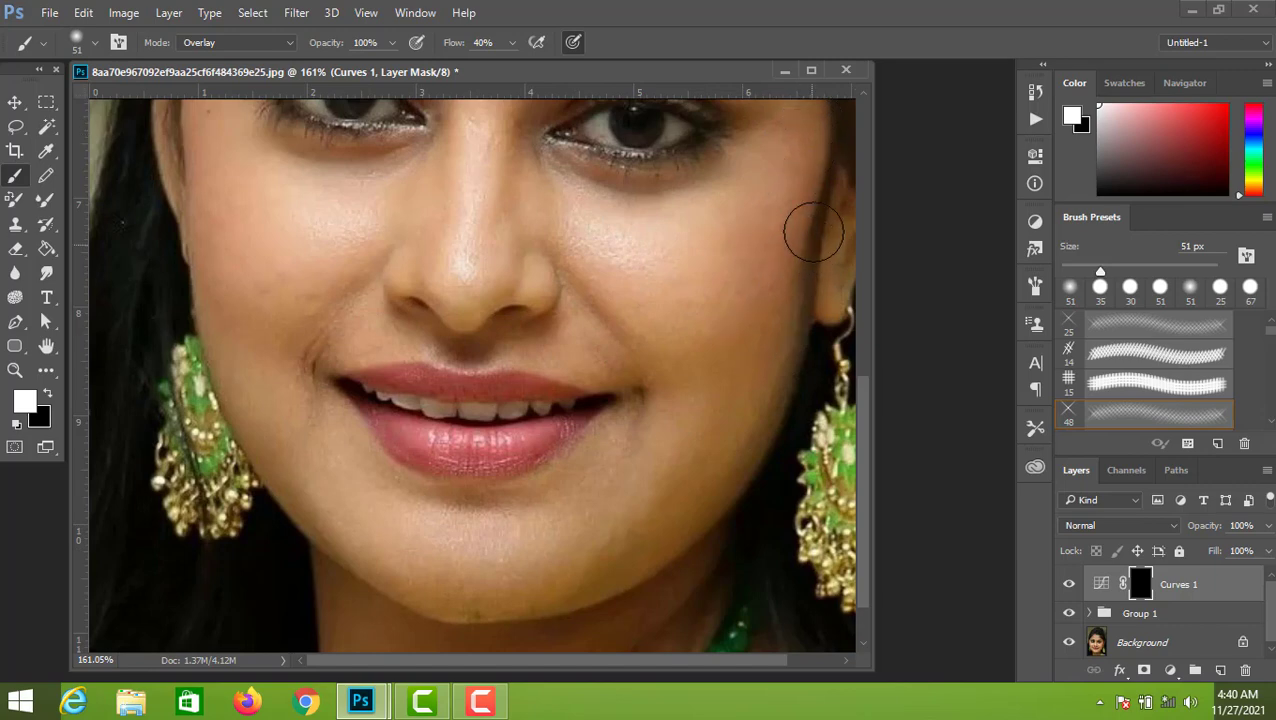
pyautogui.scroll(-3, 565, 555)
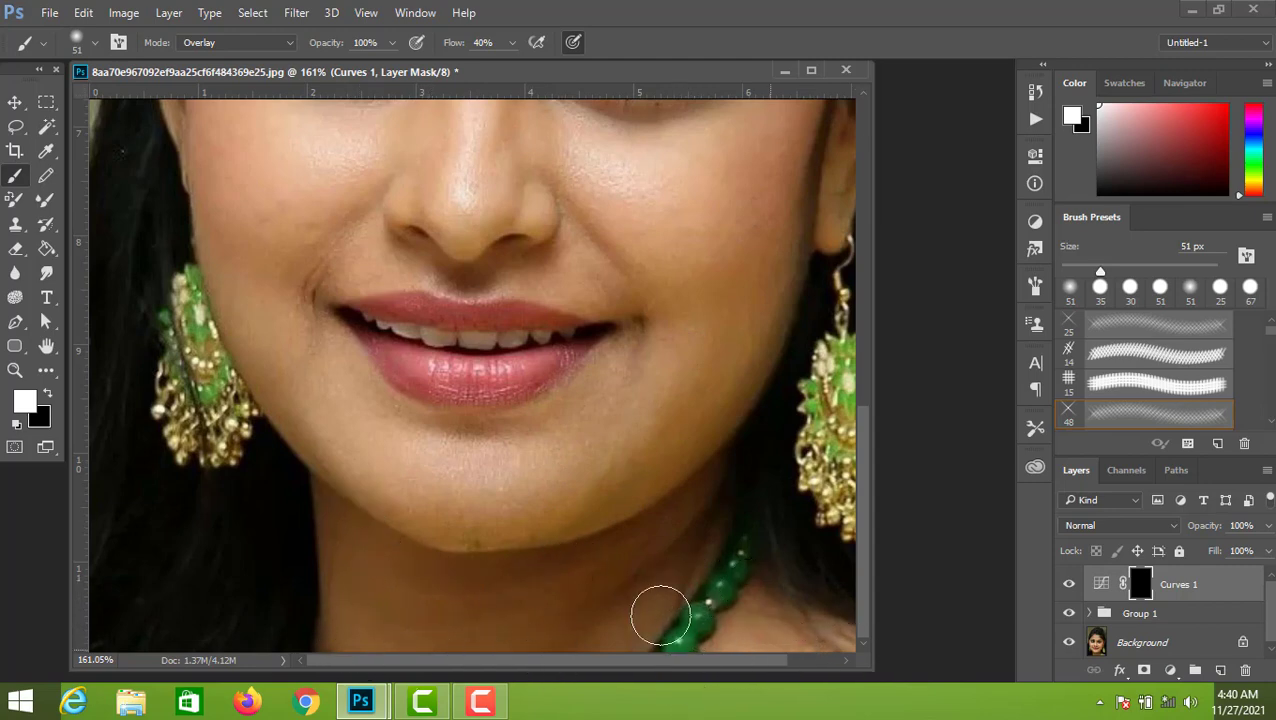
pyautogui.scroll(8, 588, 520)
pyautogui.scroll(2, 589, 520)
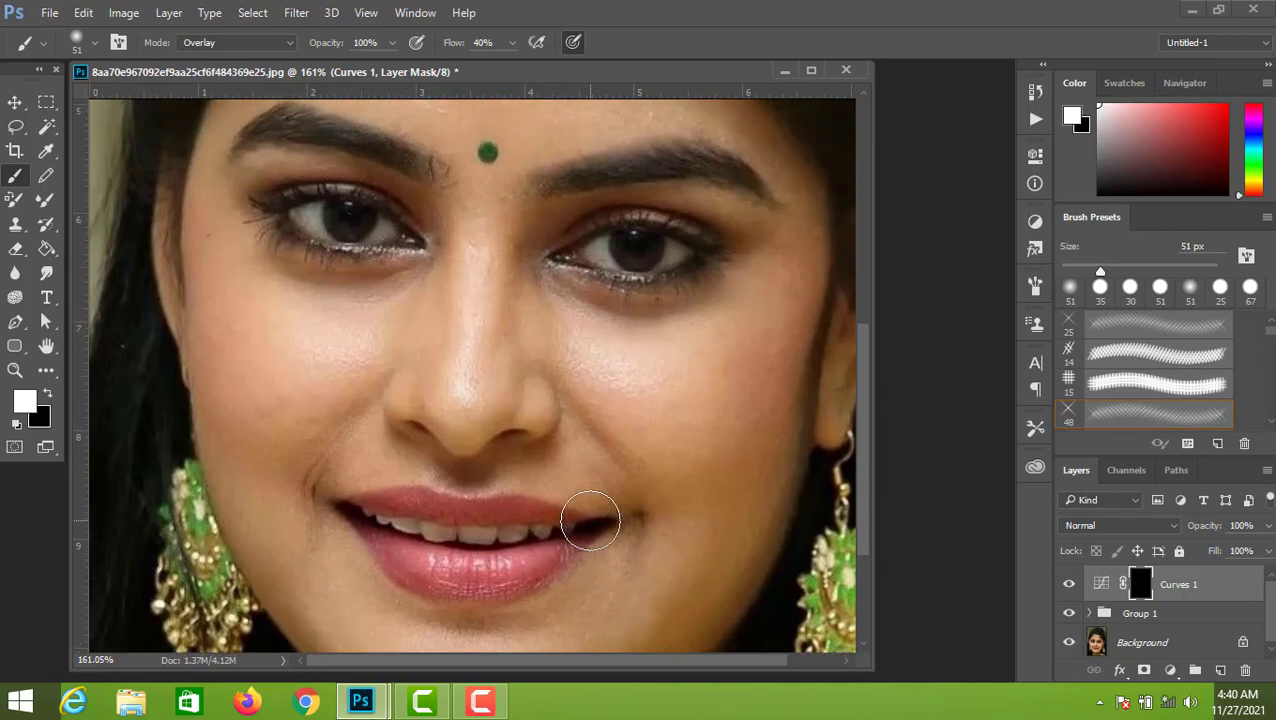
pyautogui.scroll(-3, 590, 520)
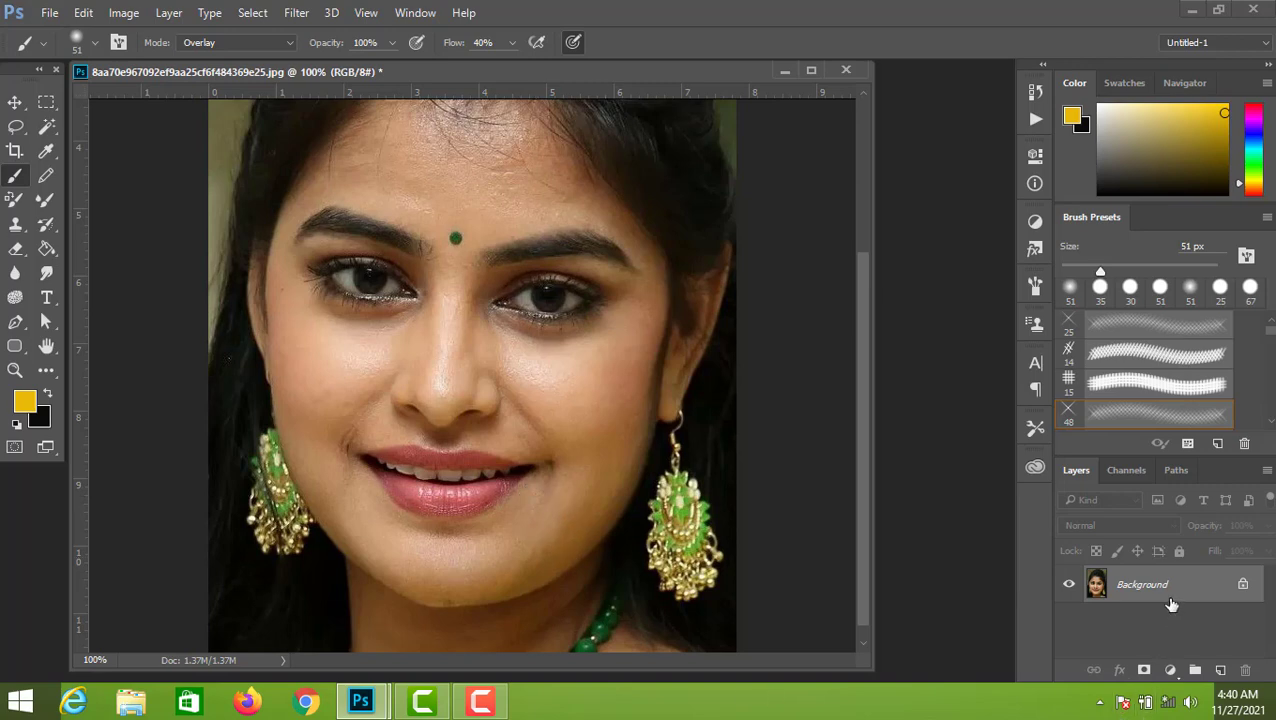
# Duplicate the Background layer and convert the copy to a Smart Object
pyautogui.scroll(2, 1172, 604)
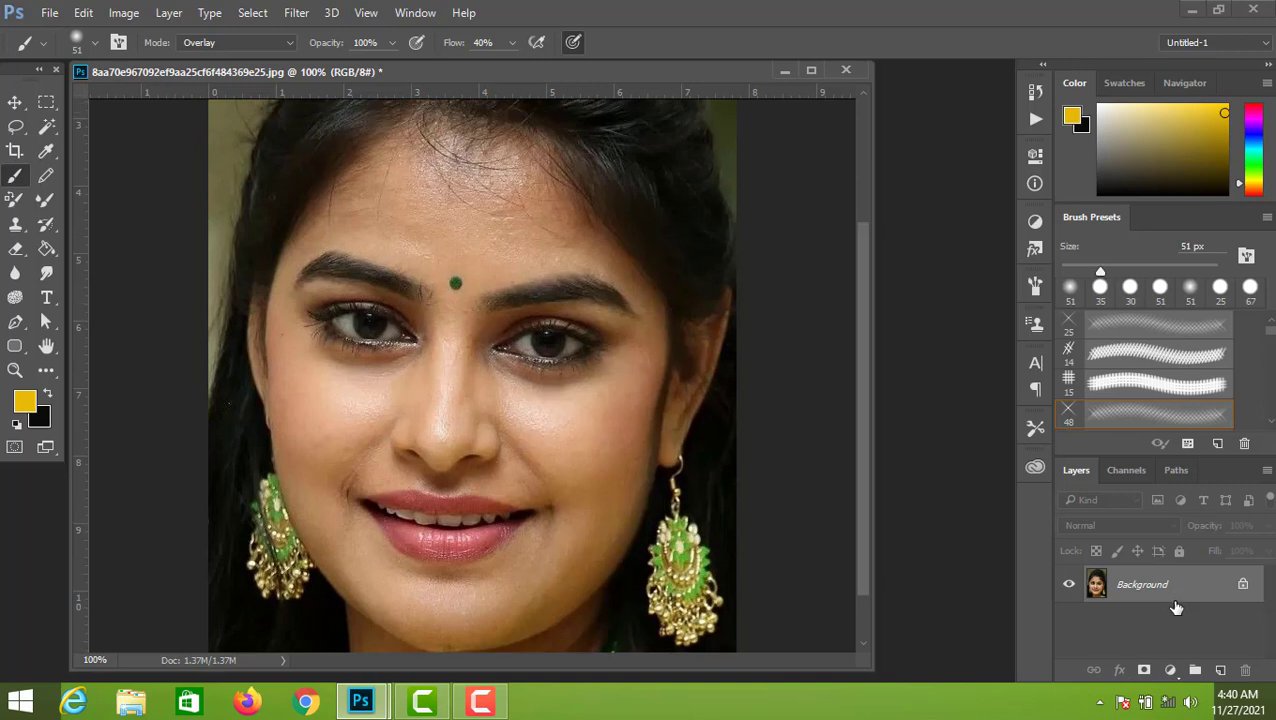
pyautogui.scroll(-1, 1175, 610)
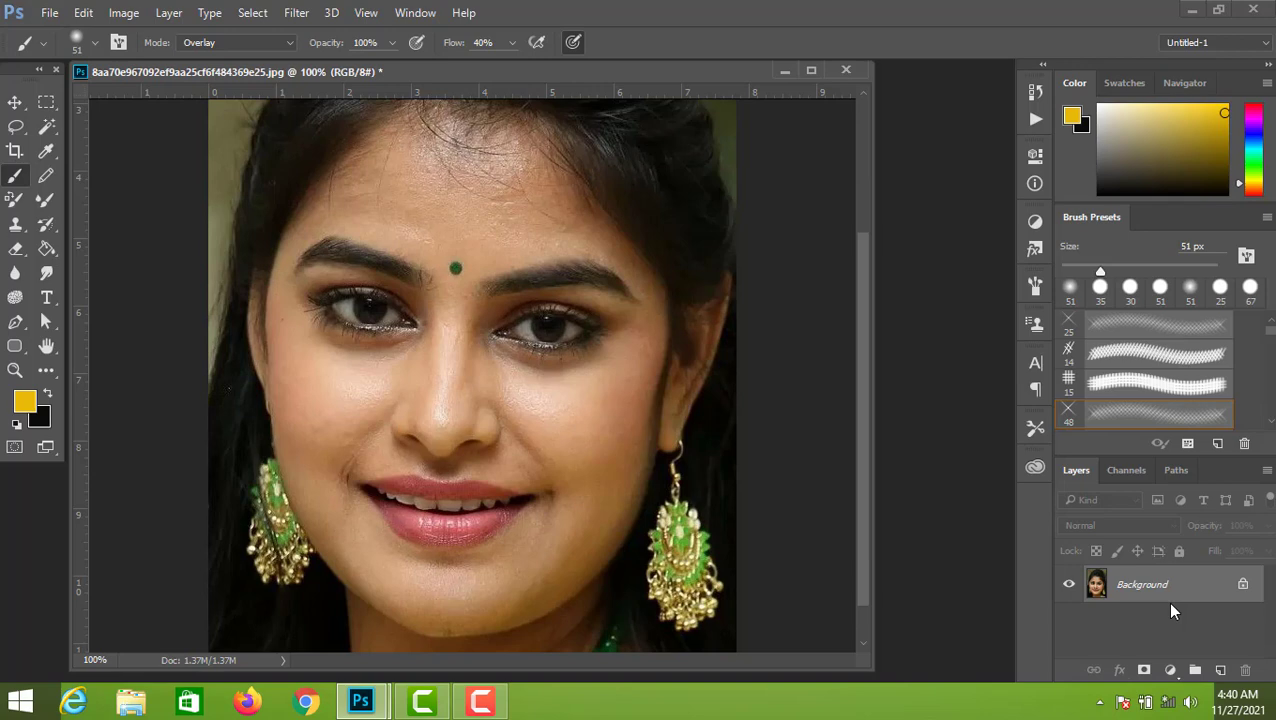
pyautogui.hotkey('ctrl', 'j')
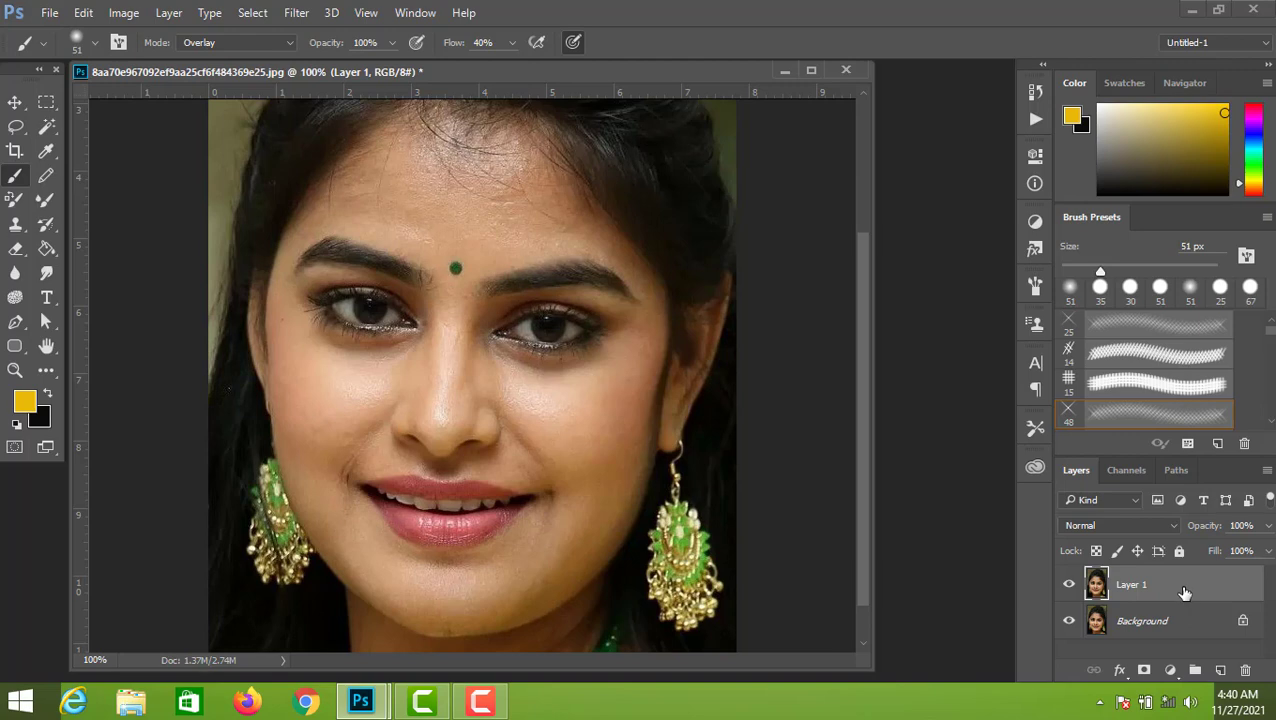
pyautogui.rightClick(1184, 593)
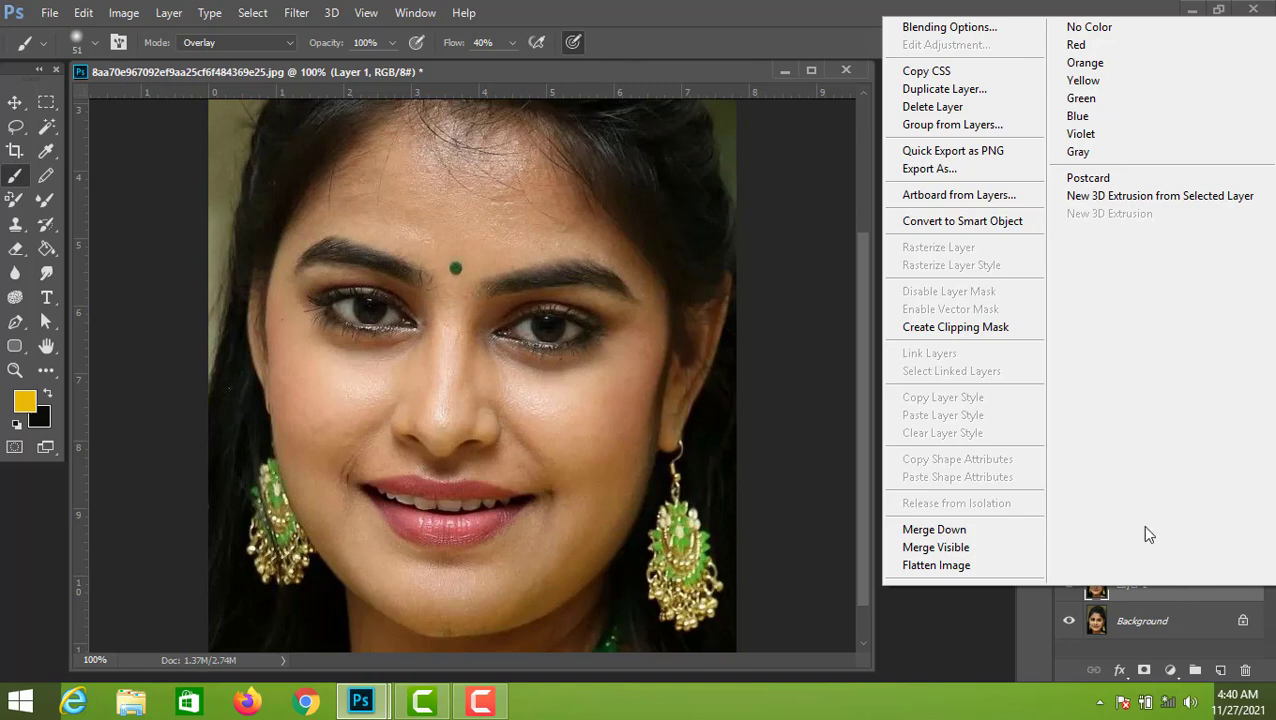
pyautogui.click(1000, 222)
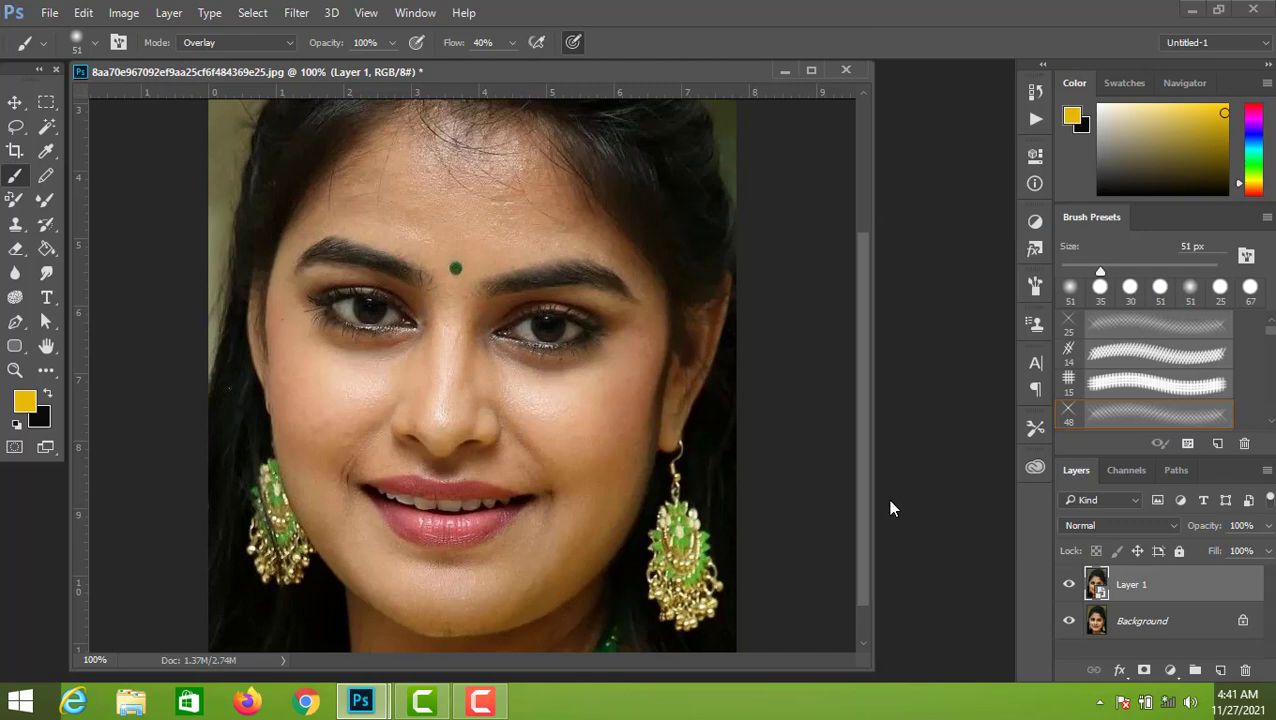
# Start a Smart Sharpen filter on Layer 1, lowering the Amount to 110% and reducing the Radius slightly
pyautogui.click(298, 22)
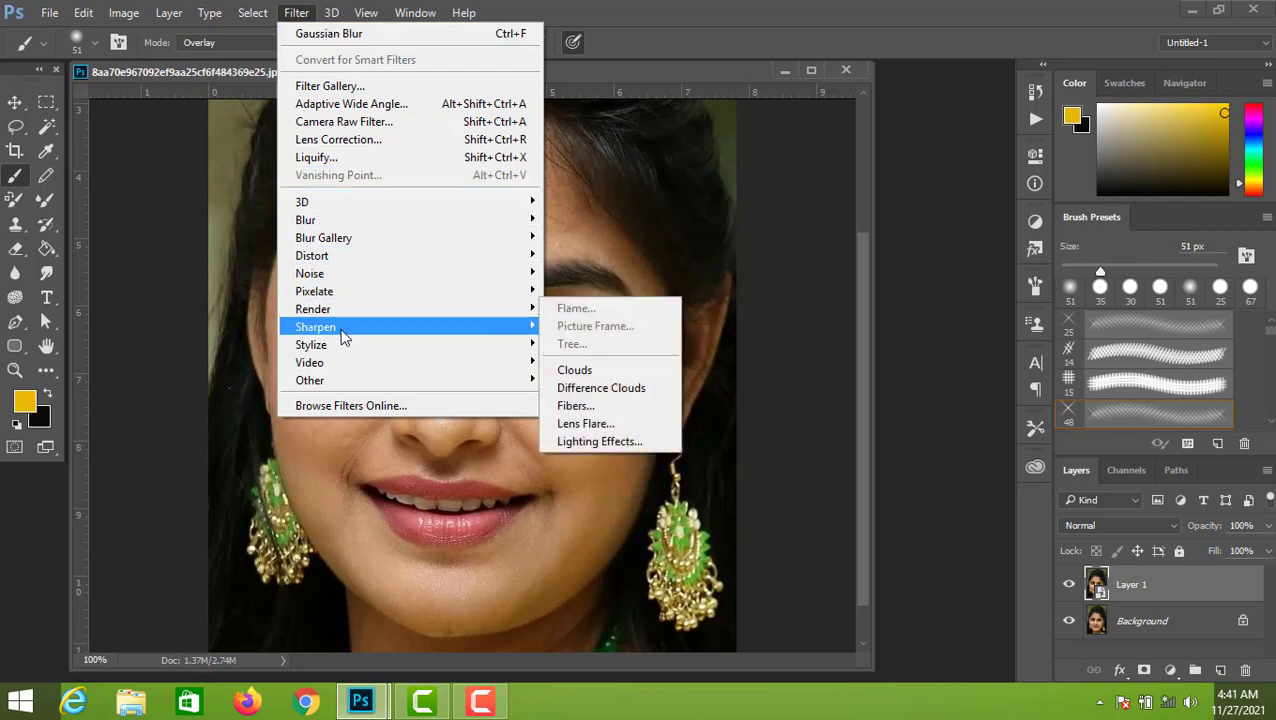
pyautogui.moveTo(340, 349)
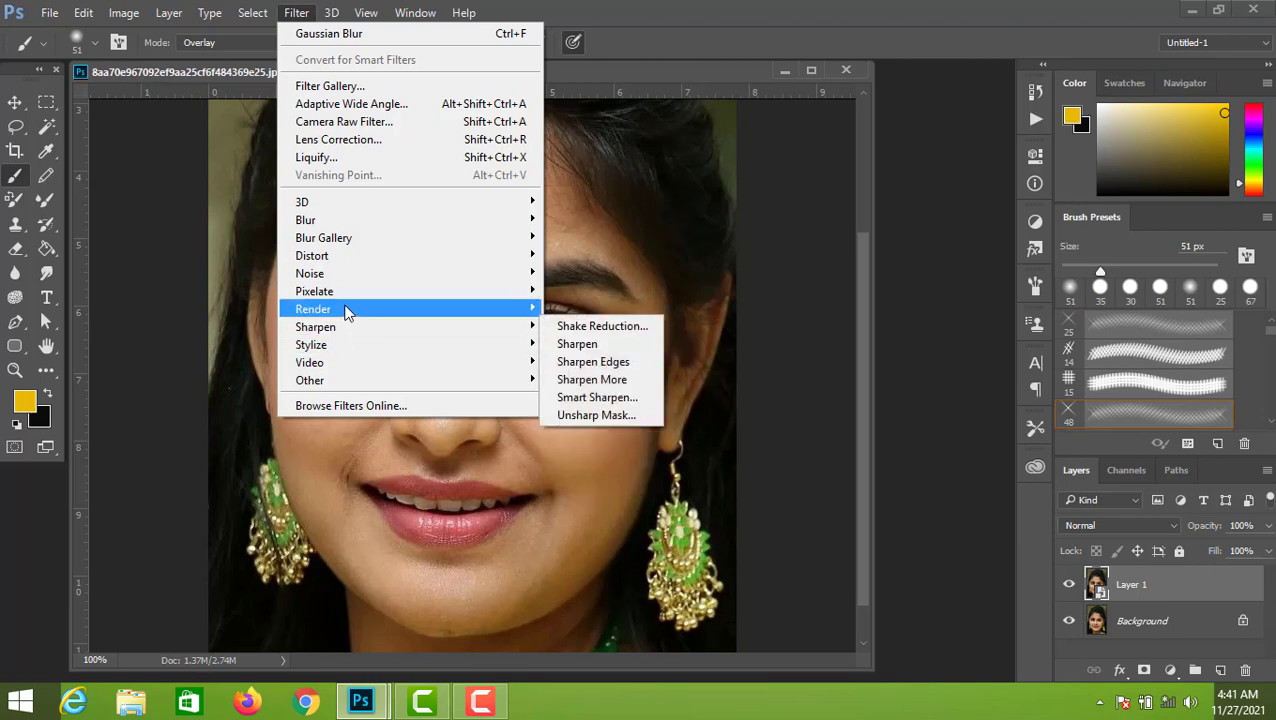
pyautogui.moveTo(347, 279)
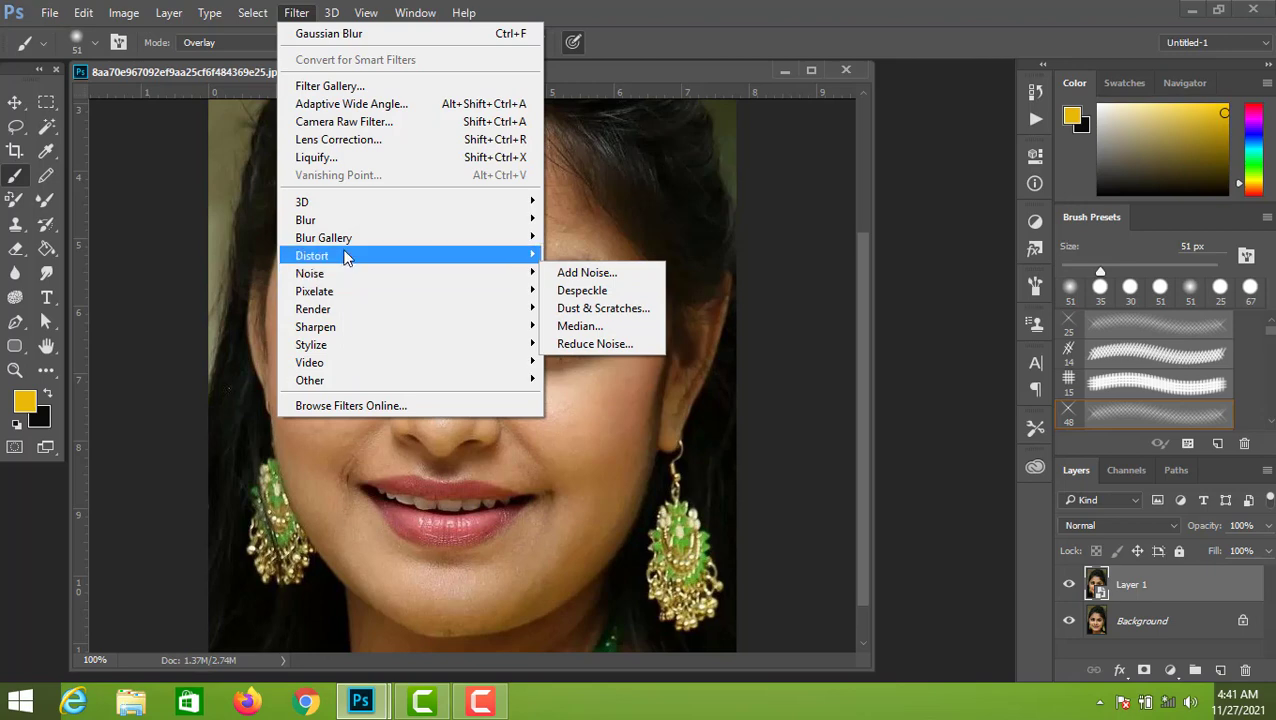
pyautogui.moveTo(347, 256)
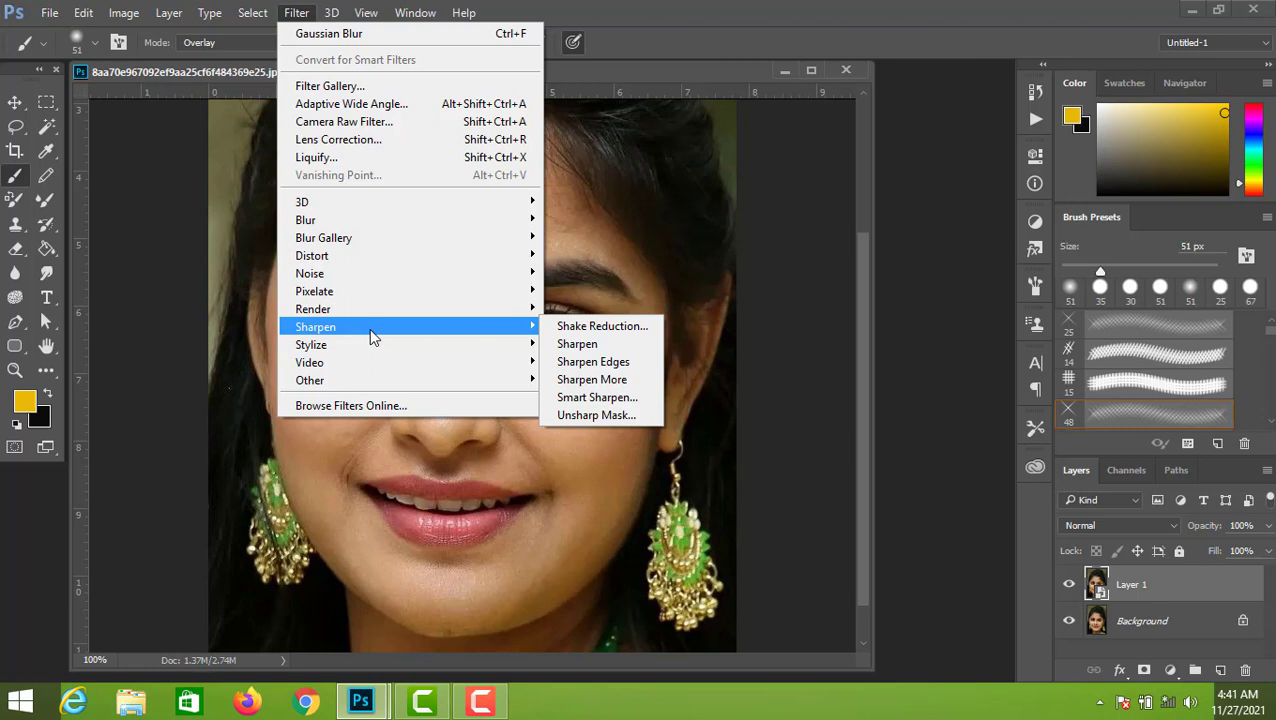
pyautogui.click(596, 398)
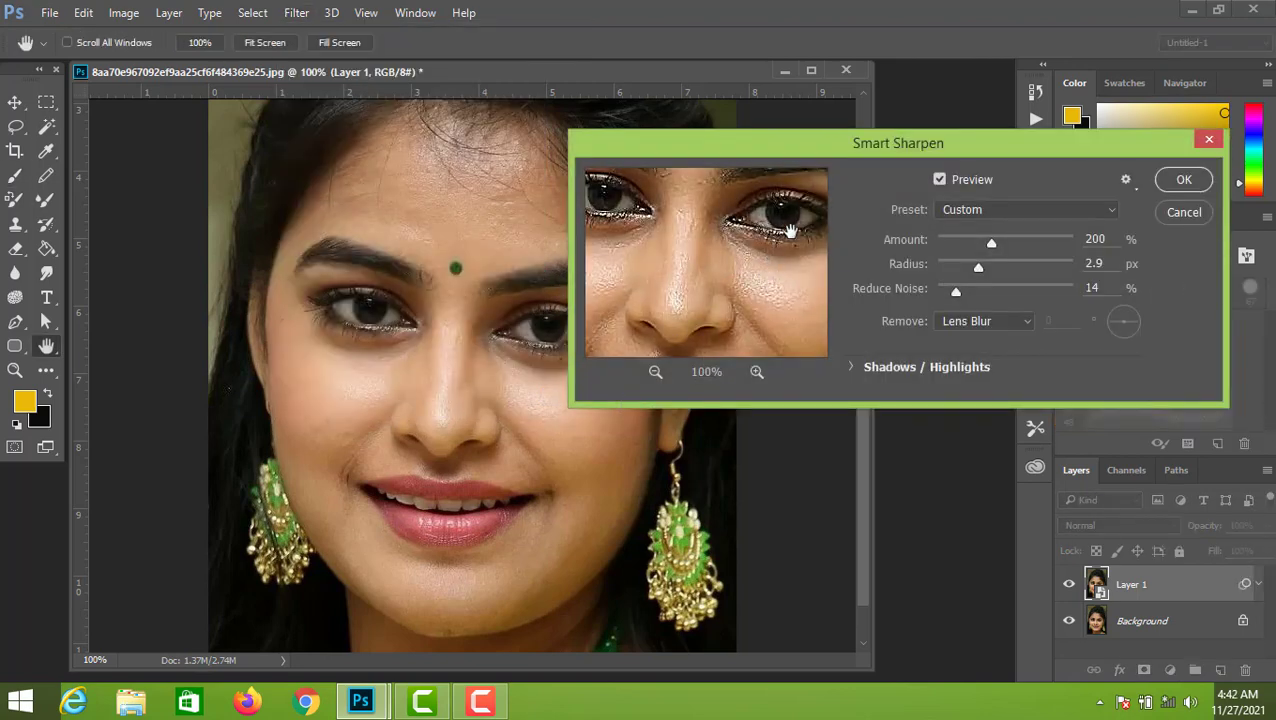
pyautogui.moveTo(880, 145); pyautogui.dragTo(855, 148)
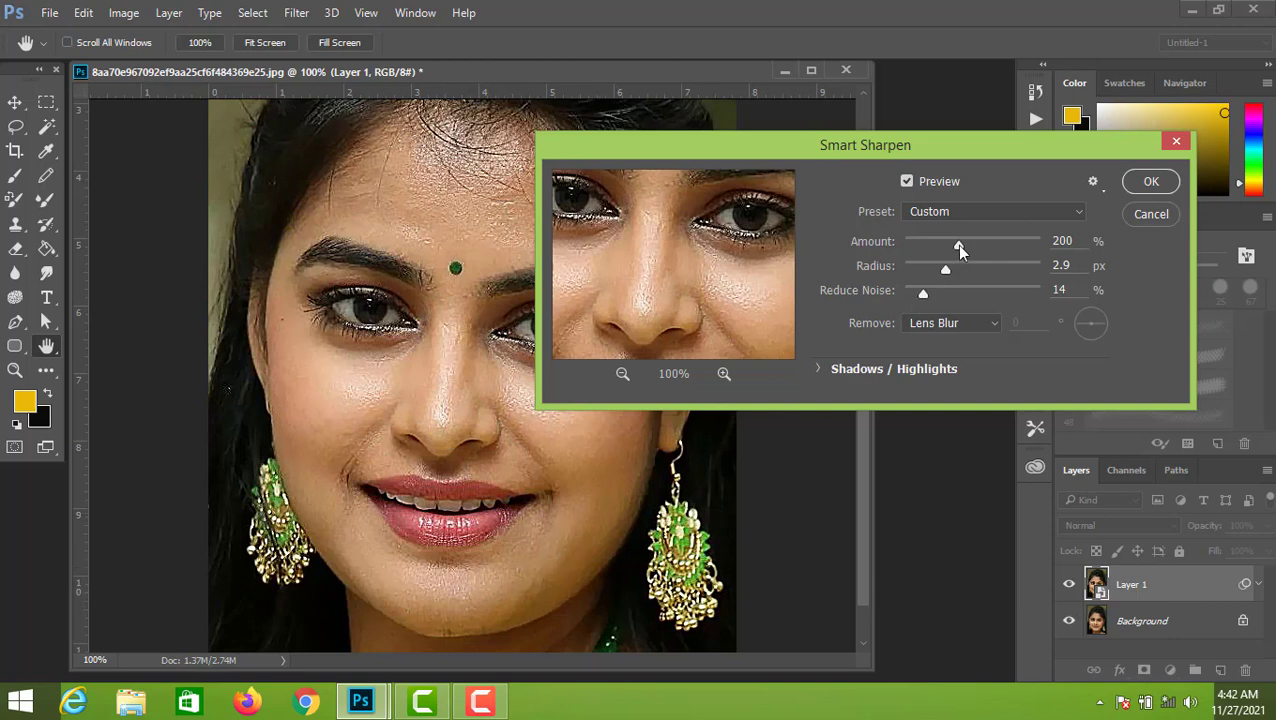
pyautogui.moveTo(956, 244); pyautogui.dragTo(936, 256)
pyautogui.moveTo(944, 269); pyautogui.dragTo(930, 270)
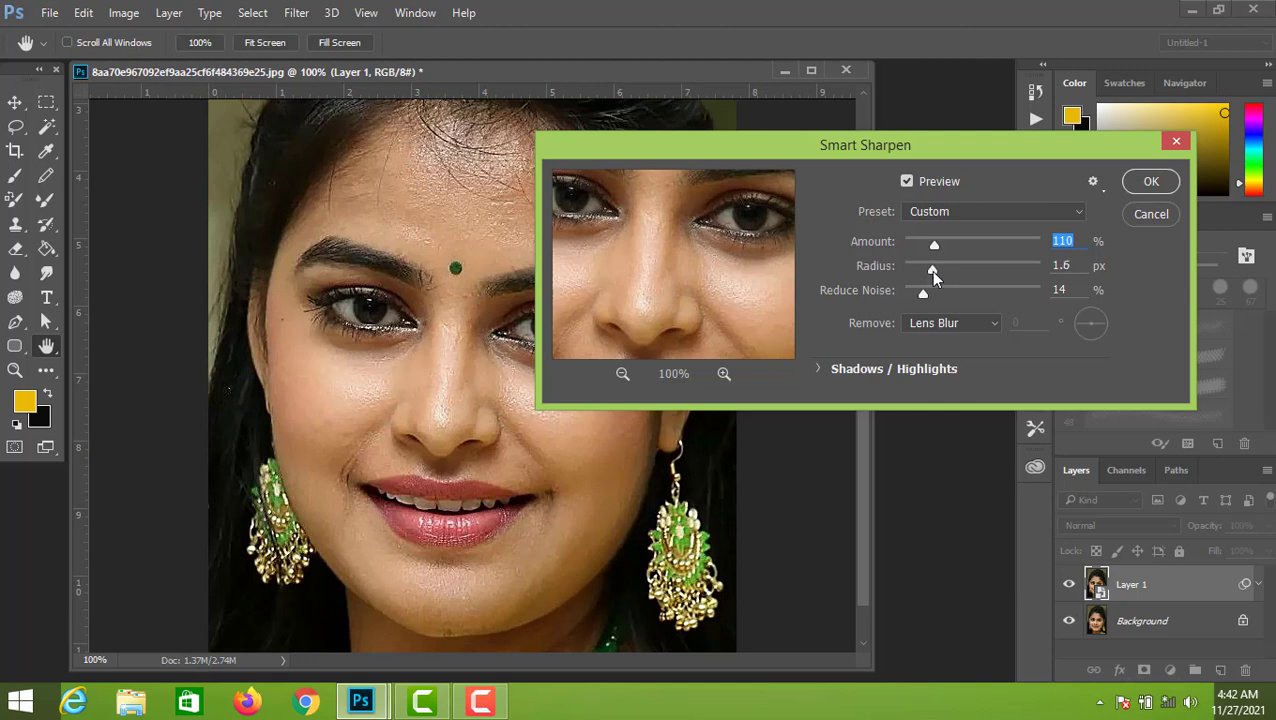
pyautogui.moveTo(935, 270); pyautogui.dragTo(941, 270)
pyautogui.press('Tab')
# Fine-tune the Smart Sharpen noise reduction, raise the Amount moderately above 110% and apply the filter
pyautogui.moveTo(922, 297); pyautogui.dragTo(909, 294)
pyautogui.moveTo(912, 293); pyautogui.dragTo(918, 293)
pyautogui.click(947, 299)
pyautogui.moveTo(947, 298); pyautogui.dragTo(933, 300)
pyautogui.moveTo(938, 296); pyautogui.dragTo(925, 296)
pyautogui.press('Down')
pyautogui.press('Down')
pyautogui.press('Down')
pyautogui.moveTo(932, 243); pyautogui.dragTo(961, 248)
pyautogui.moveTo(957, 246); pyautogui.dragTo(946, 246)
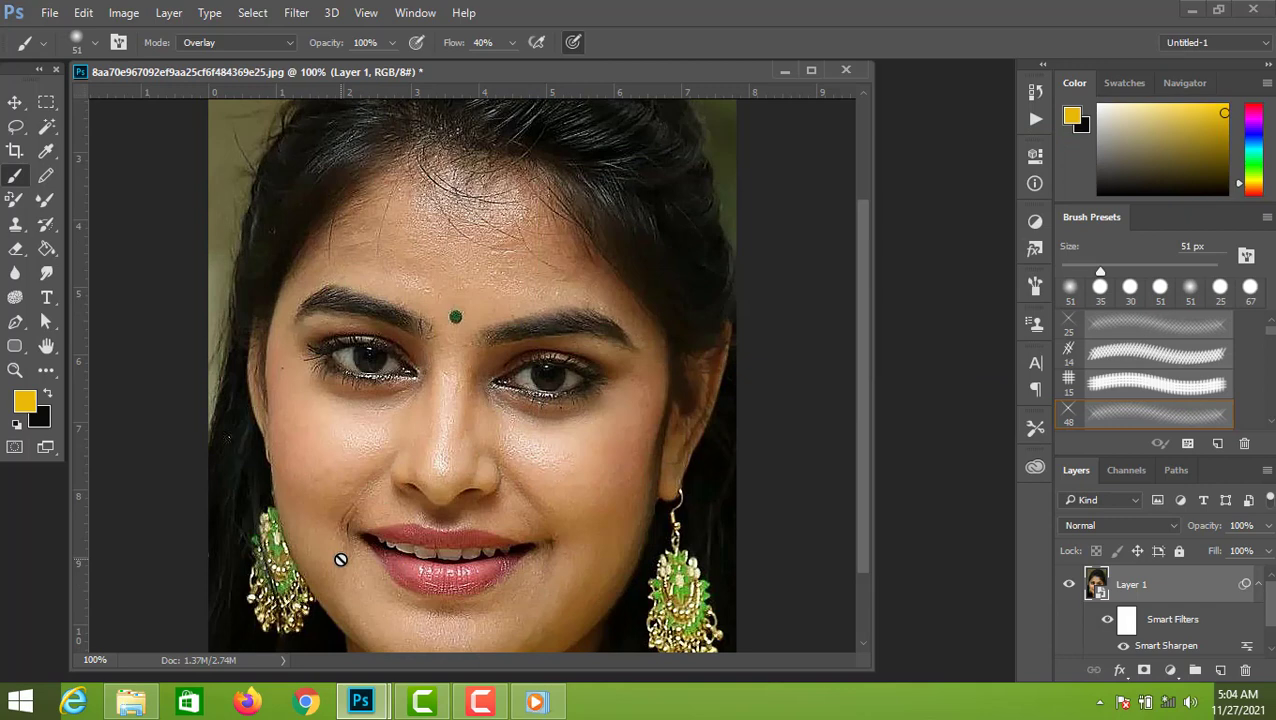
# Add a Curves adjustment layer above Layer 1 and raise the RGB curve's midpoint slightly to brighten the portrait
pyautogui.scroll(-2, 501, 585)
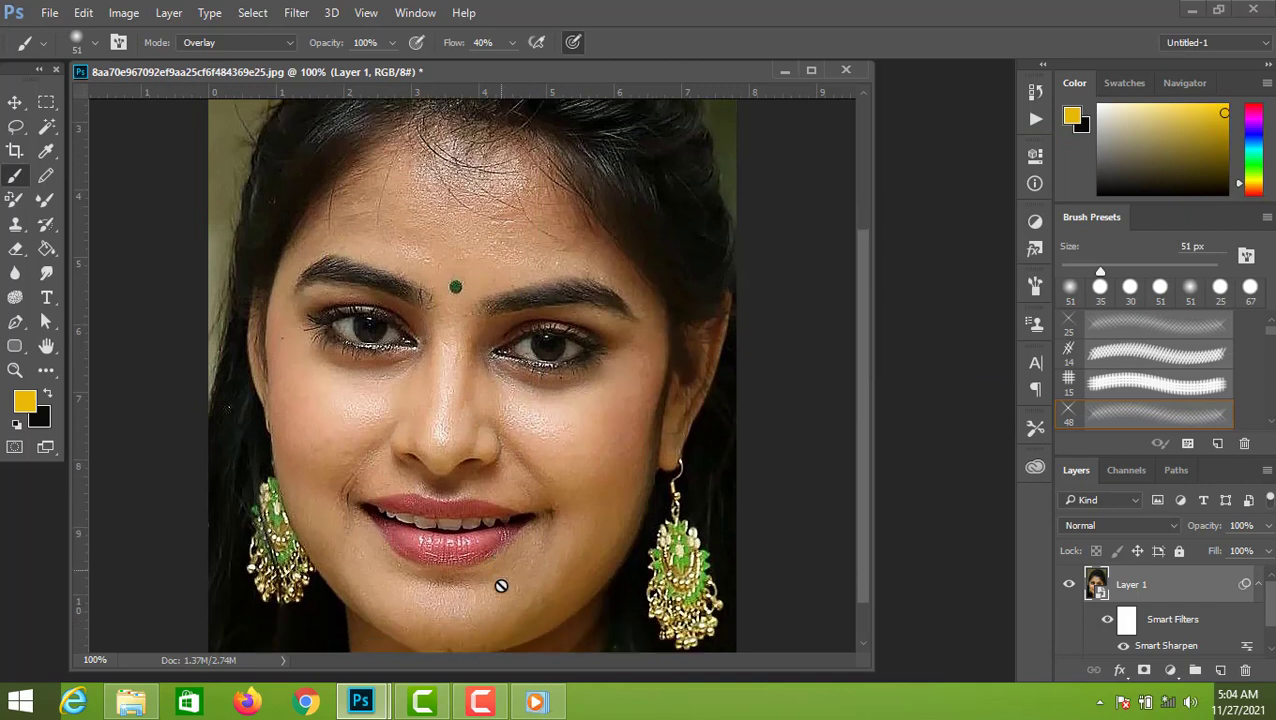
pyautogui.scroll(-3, 501, 585)
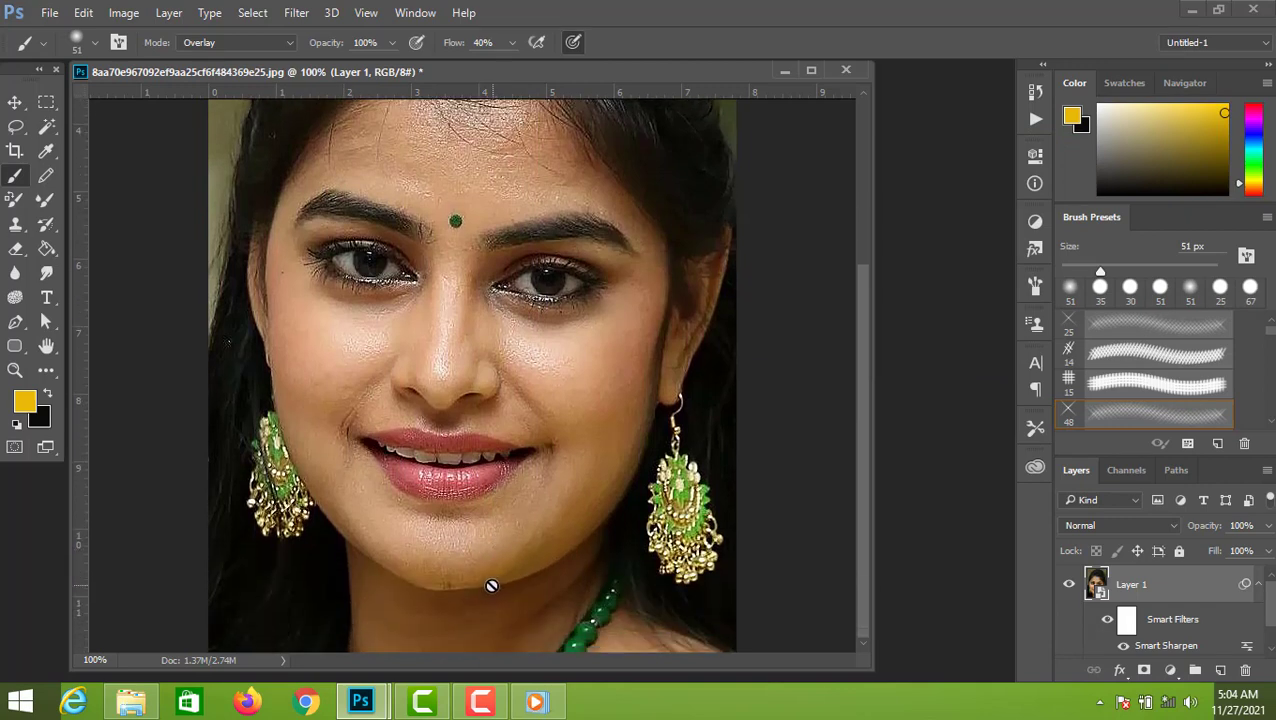
pyautogui.scroll(5, 491, 585)
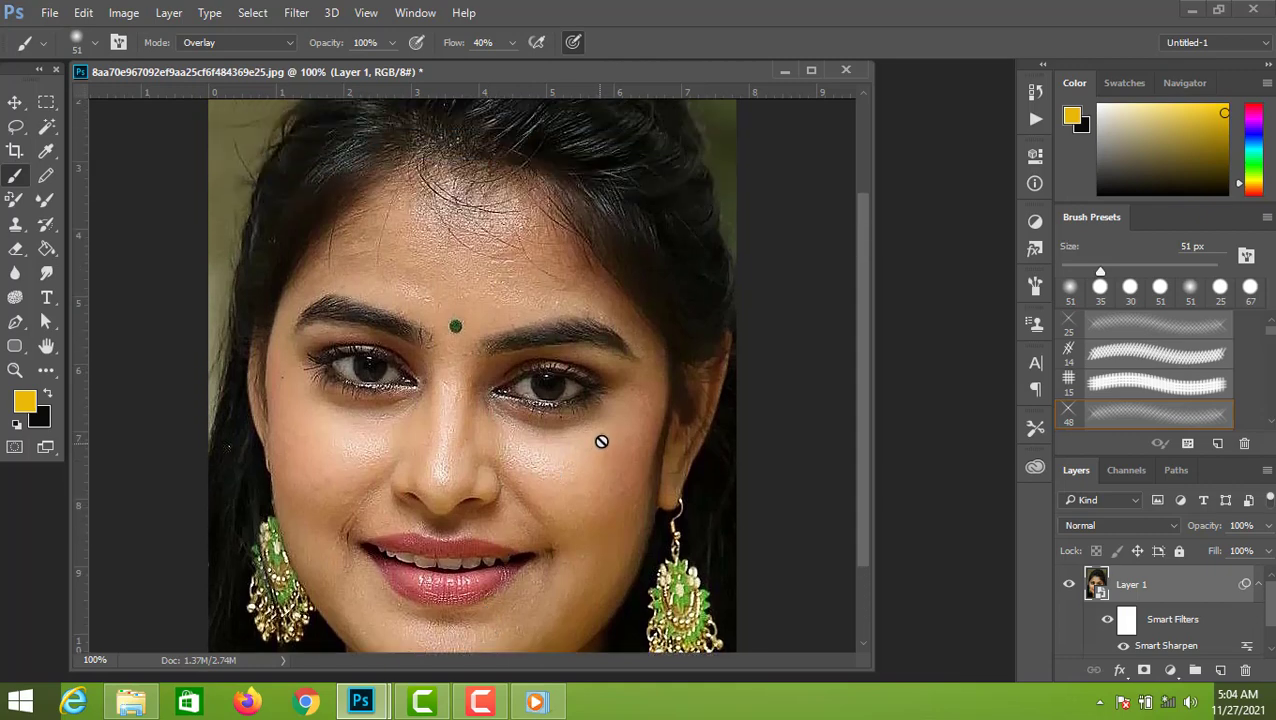
pyautogui.click(1172, 672)
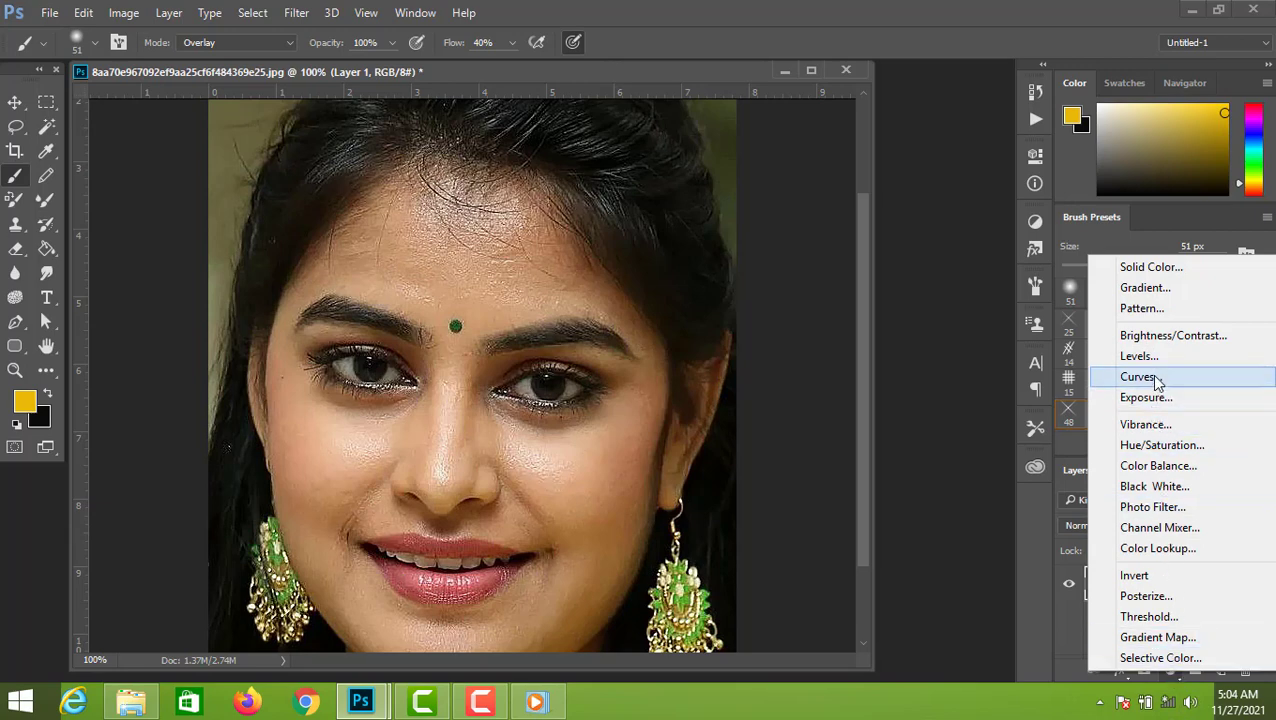
pyautogui.click(1139, 377)
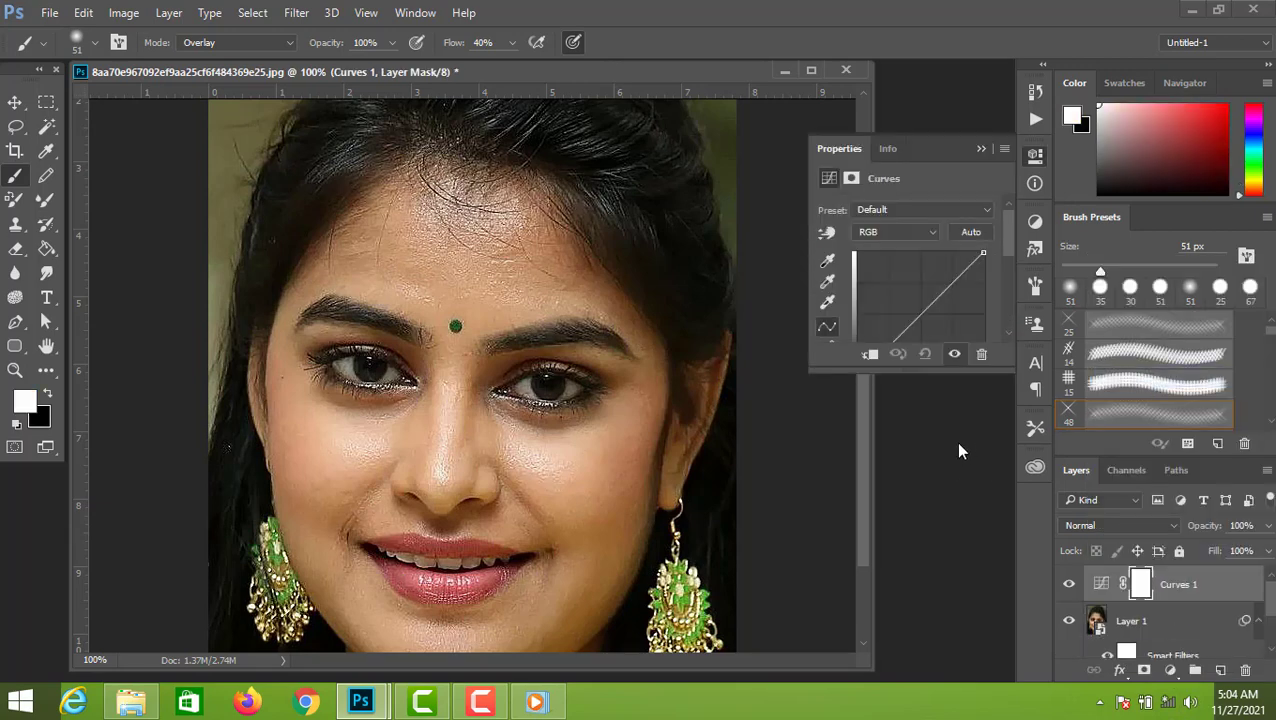
pyautogui.moveTo(928, 306); pyautogui.dragTo(928, 302)
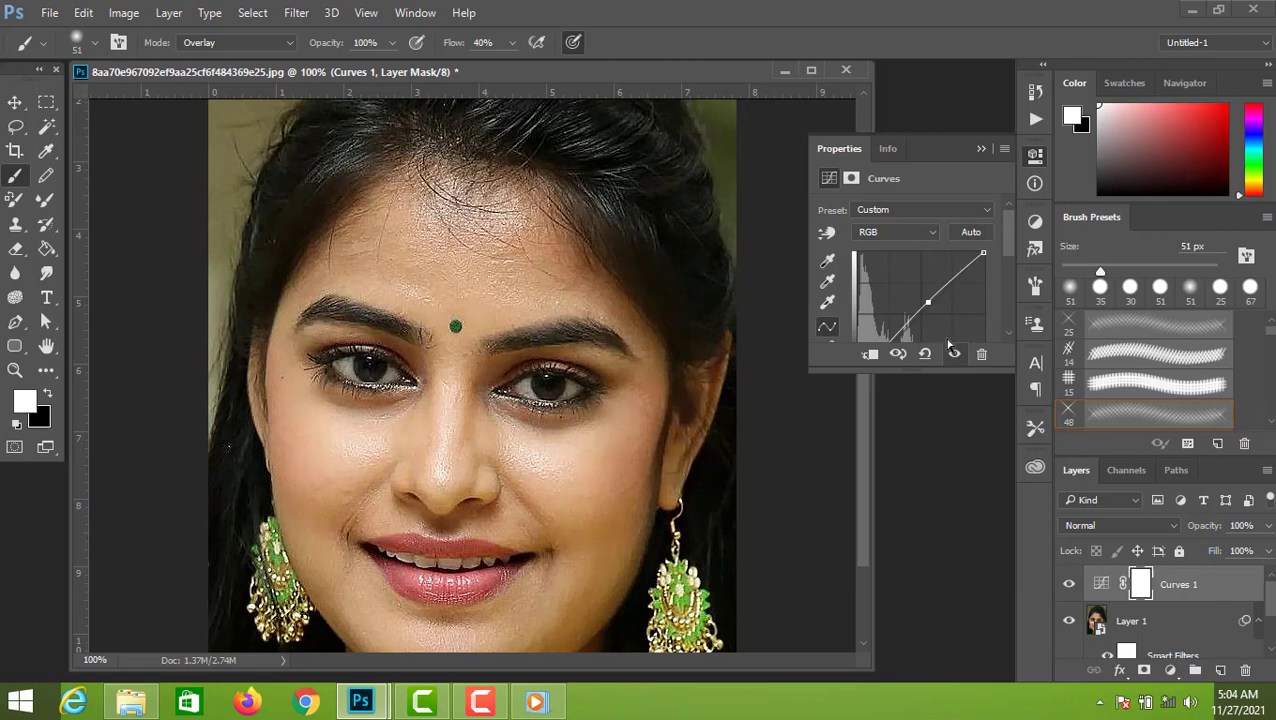
# Add a Levels adjustment layer, moving the white input point inward to brighten highlights and the black point slightly inward to deepen shadows
pyautogui.click(1171, 671)
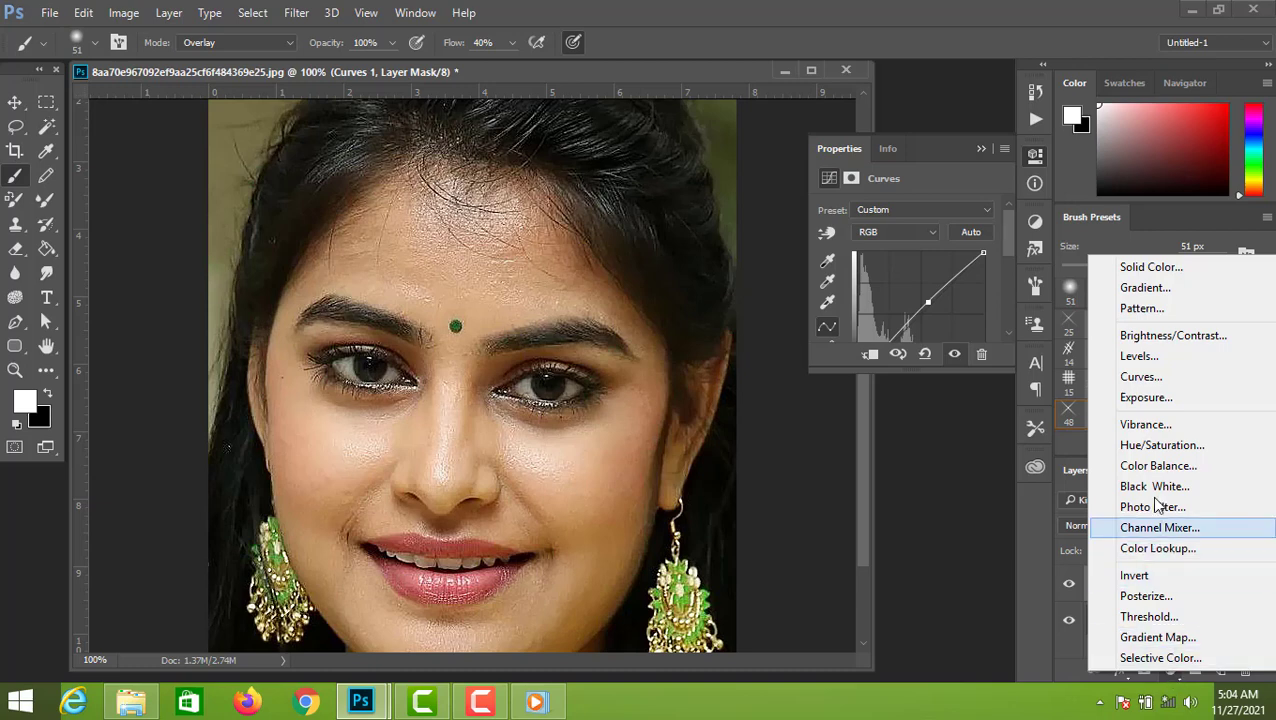
pyautogui.click(1160, 357)
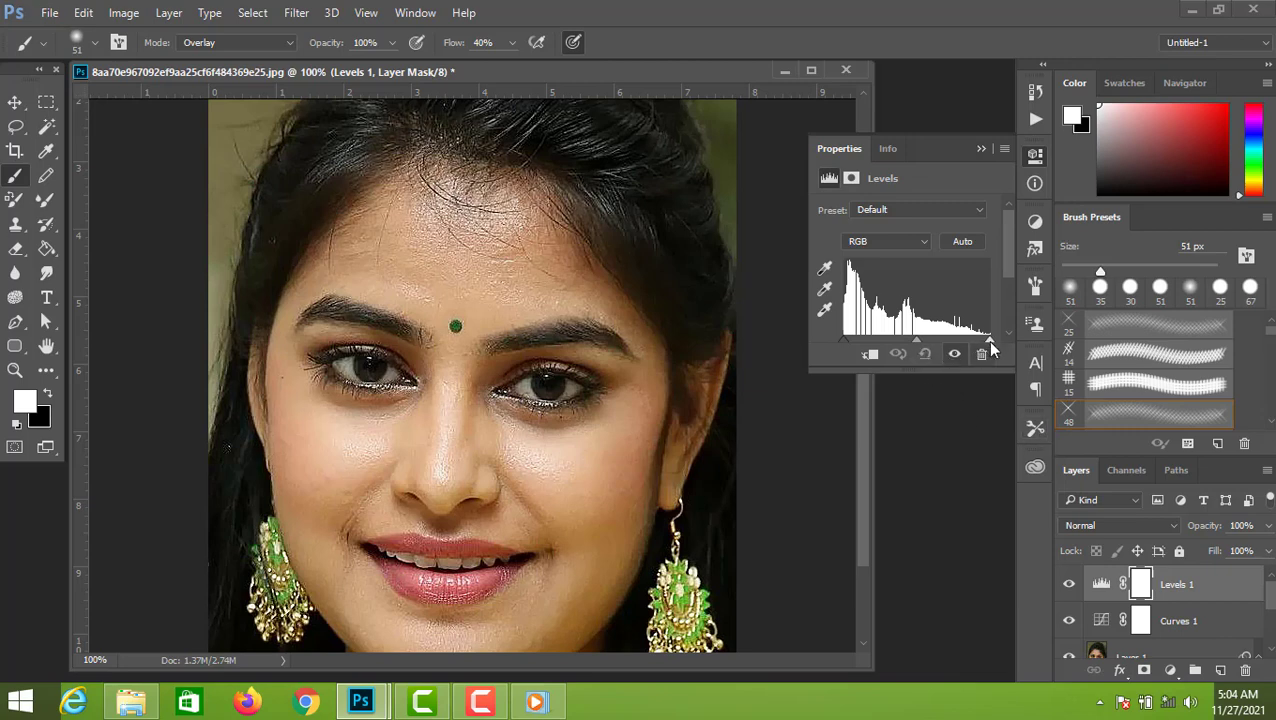
pyautogui.moveTo(989, 339); pyautogui.dragTo(970, 339)
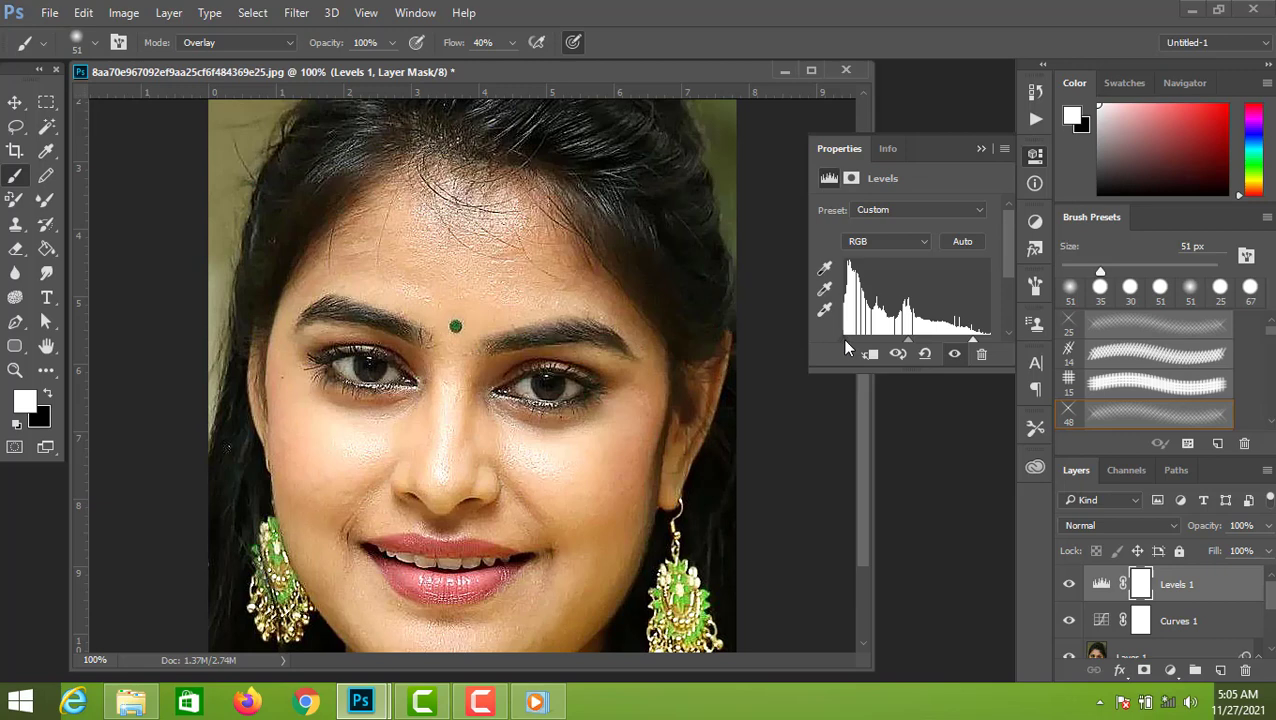
pyautogui.moveTo(841, 338); pyautogui.dragTo(851, 343)
pyautogui.click(979, 149)
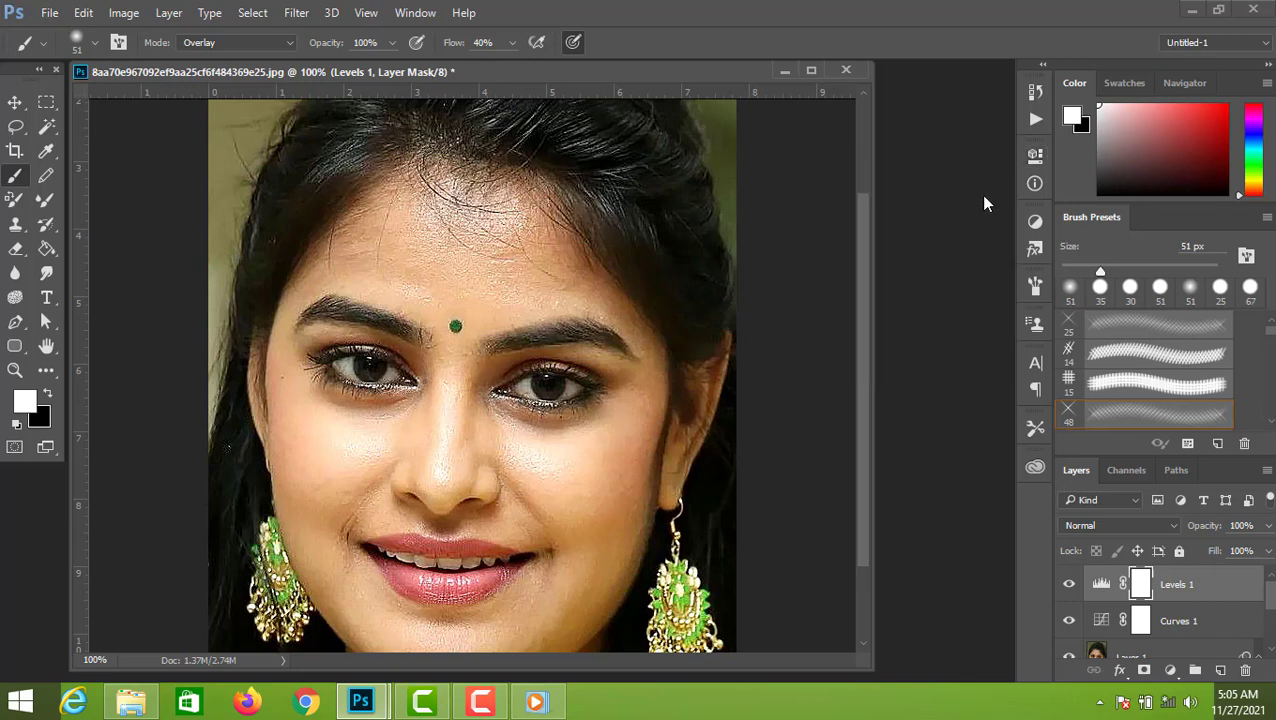
# Group the Levels 1, Curves 1 and Layer 1 layers and merge the result into the Background
pyautogui.keyDown('shift'); pyautogui.click(1200, 622); pyautogui.keyUp('shift')
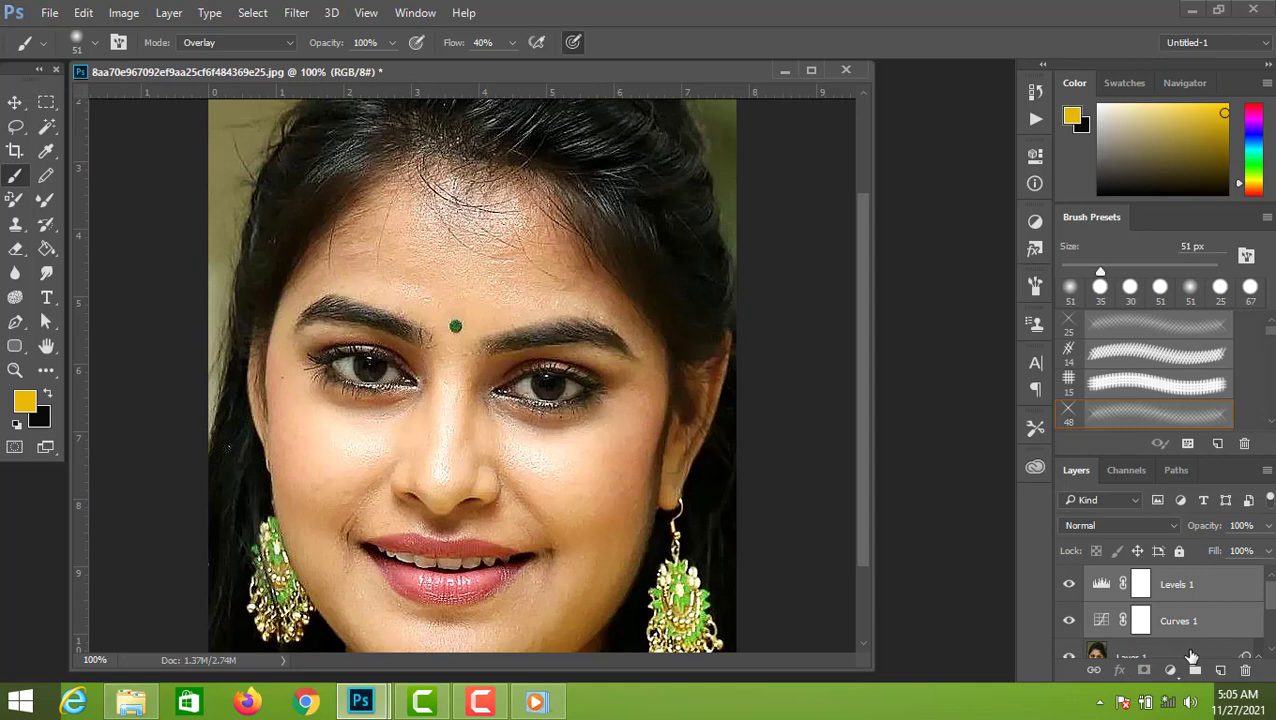
pyautogui.keyDown('shift'); pyautogui.click(1192, 656); pyautogui.keyUp('shift')
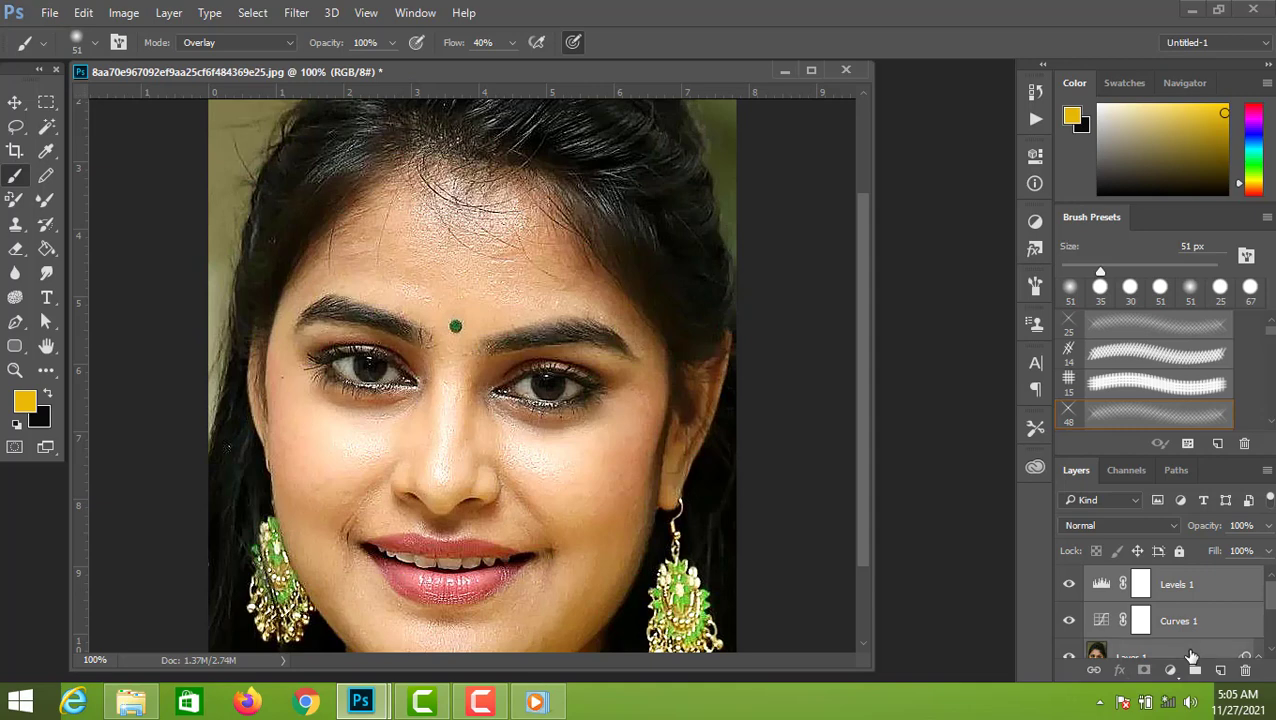
pyautogui.hotkey('ctrl', 'g')
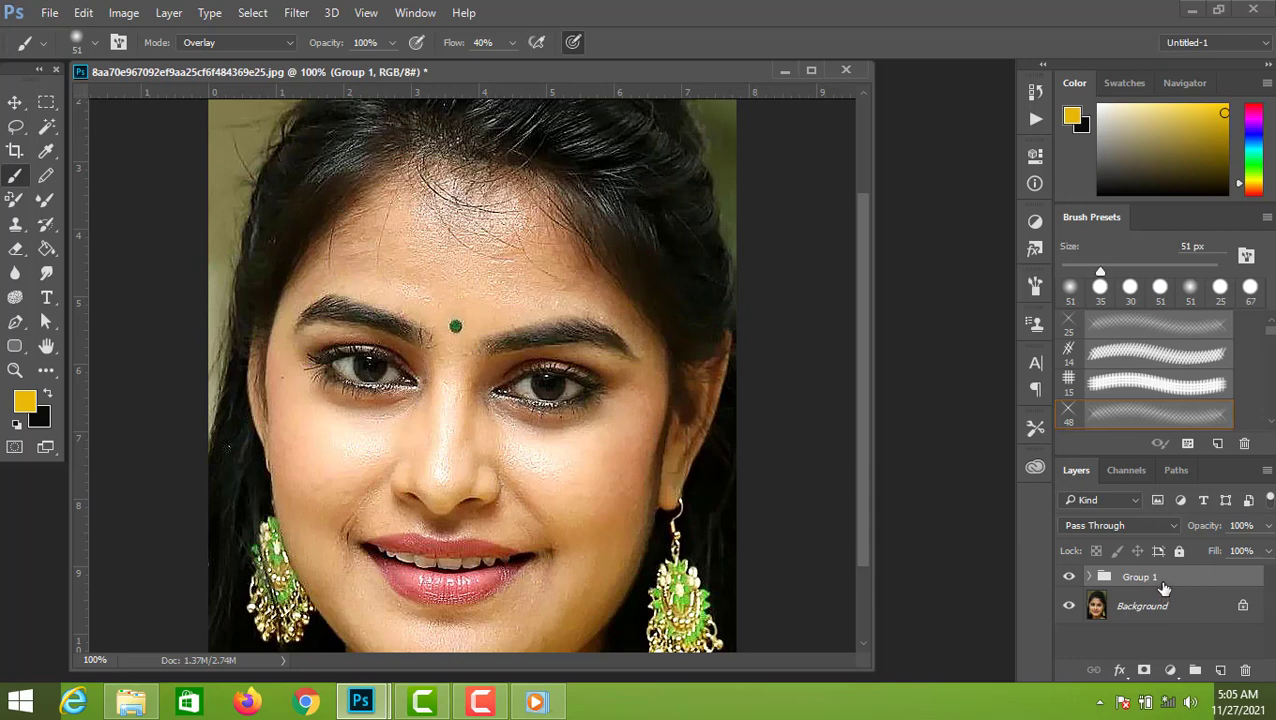
pyautogui.press('Delete')
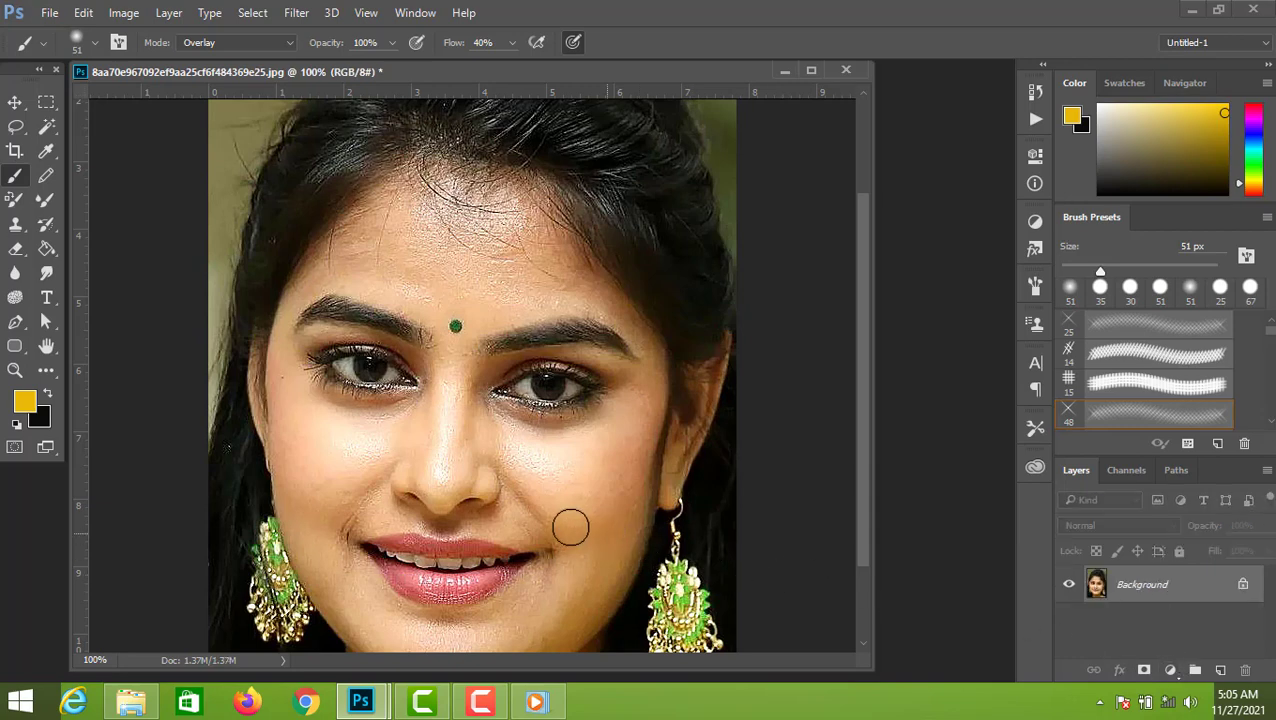
# Examine the merged retouch on an enlarged canvas, checking the face up close and the whole portrait
pyautogui.scroll(-3, 565, 568)
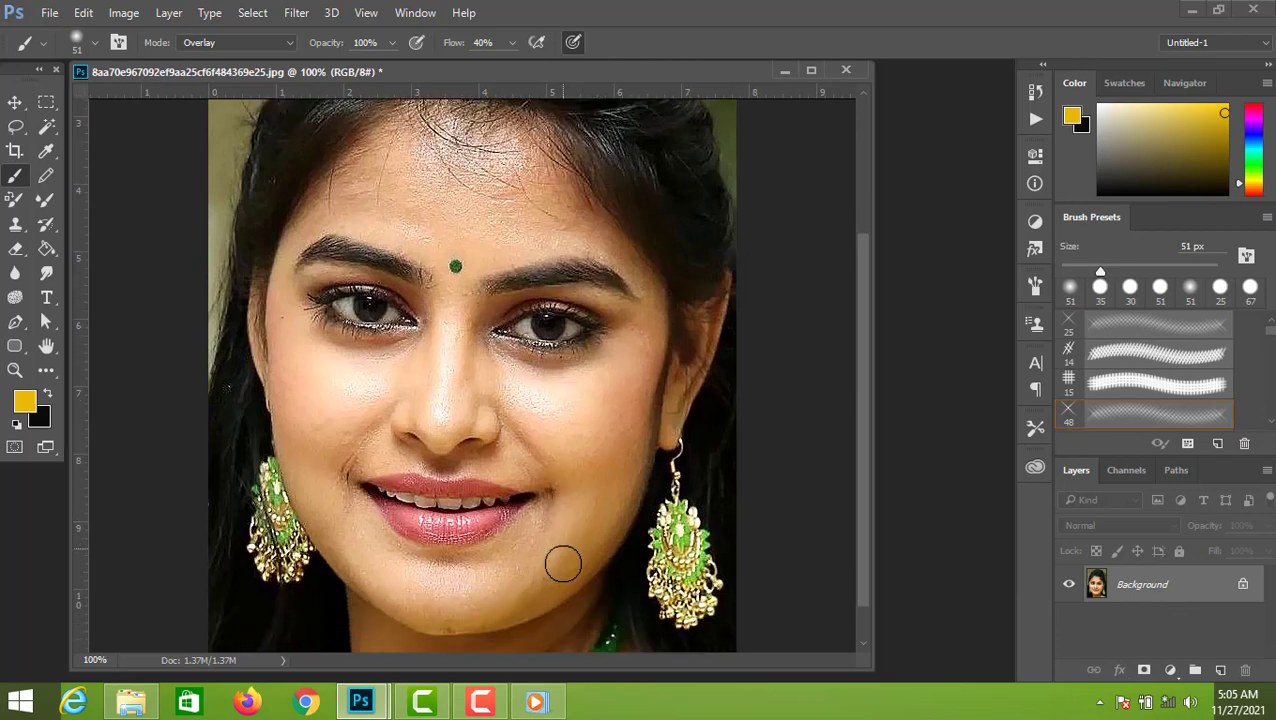
pyautogui.scroll(1, 563, 565)
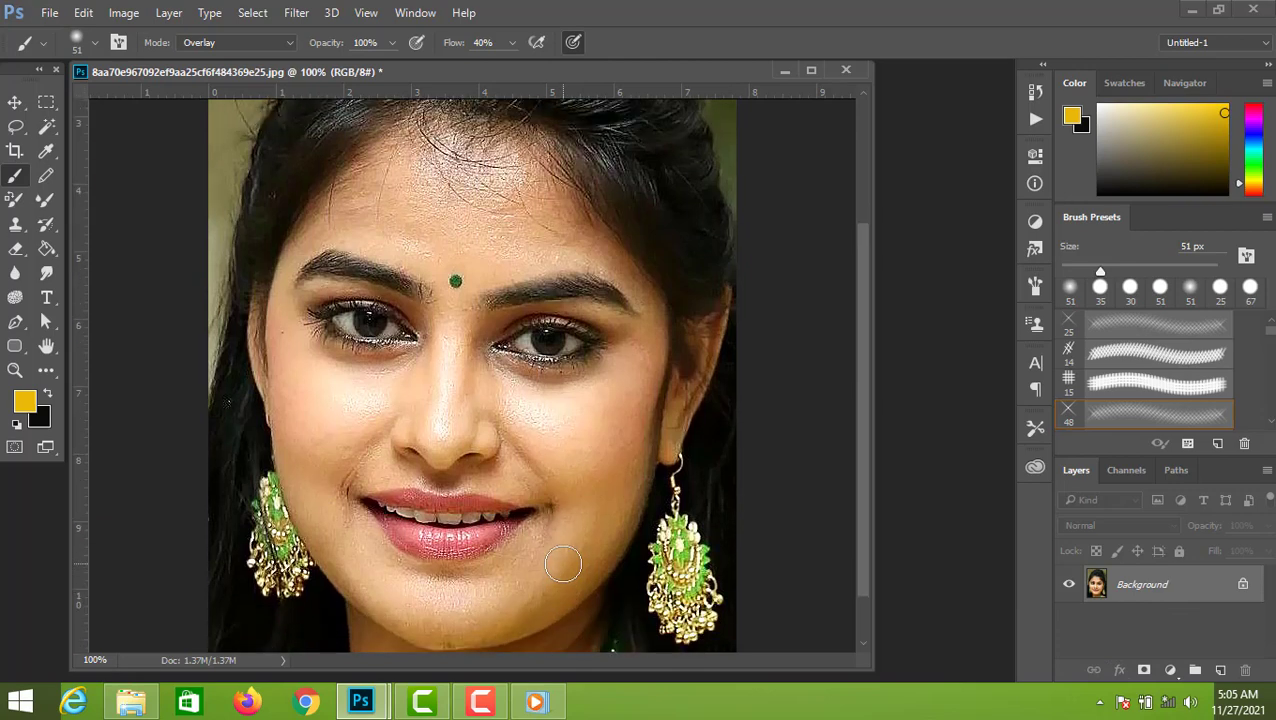
pyautogui.scroll(2, 563, 565)
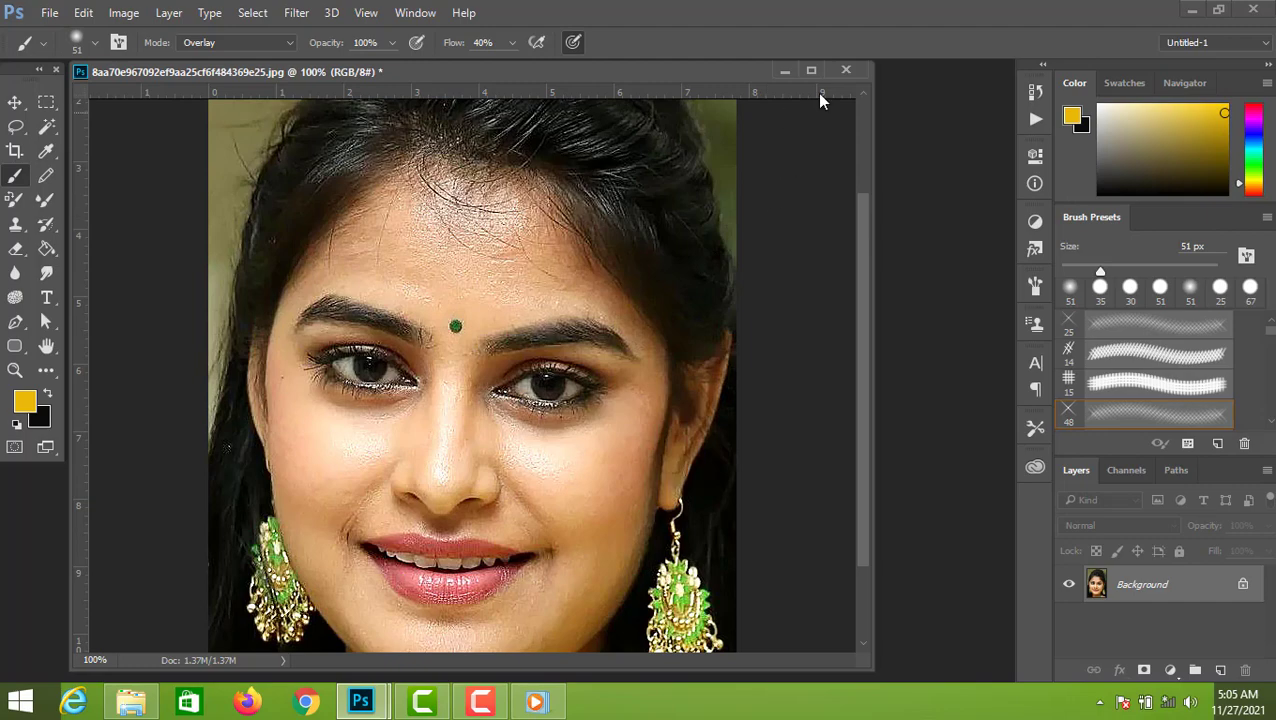
pyautogui.click(811, 71)
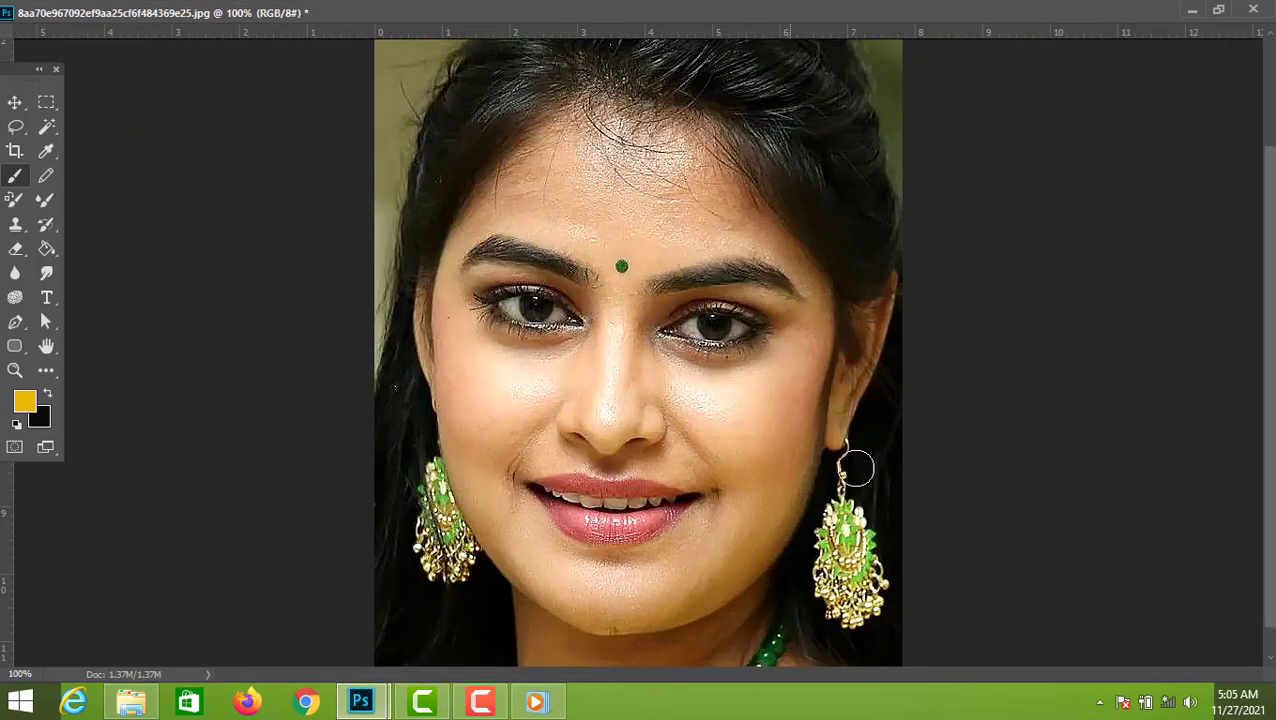
pyautogui.hotkey('ctrl', '+')
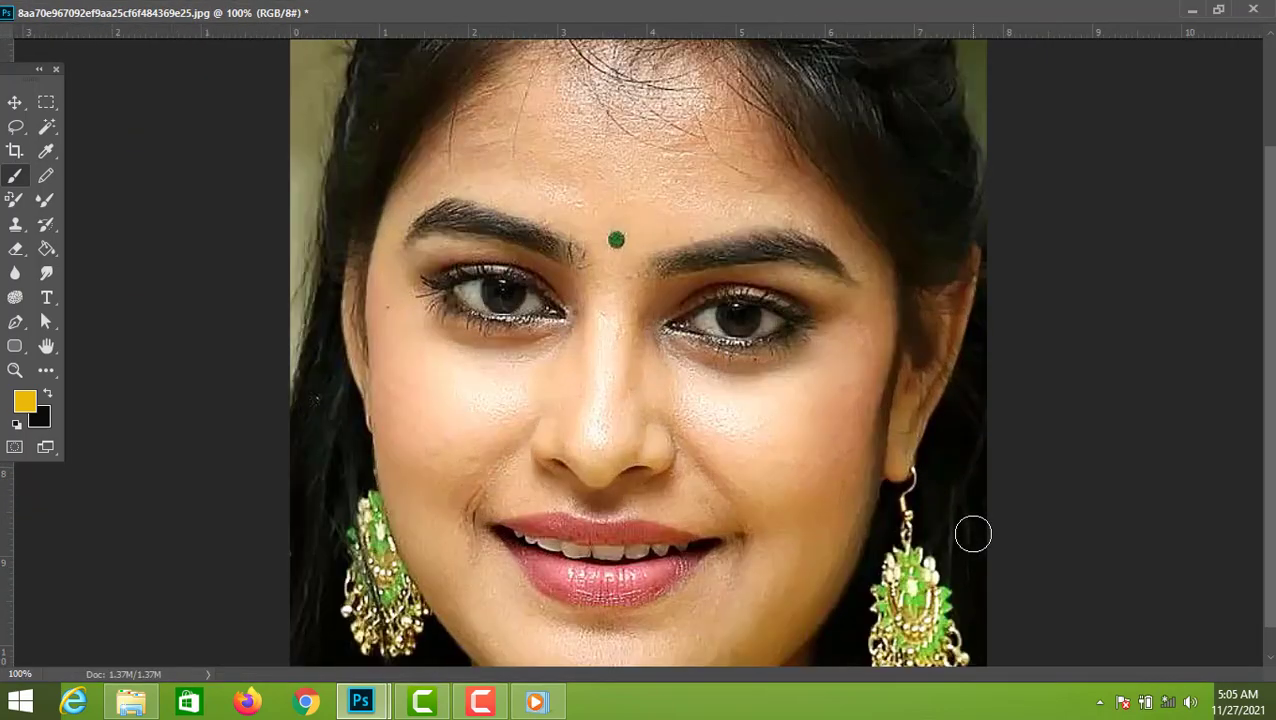
pyautogui.hotkey('ctrl', '-')
pyautogui.hotkey('ctrl', '-')
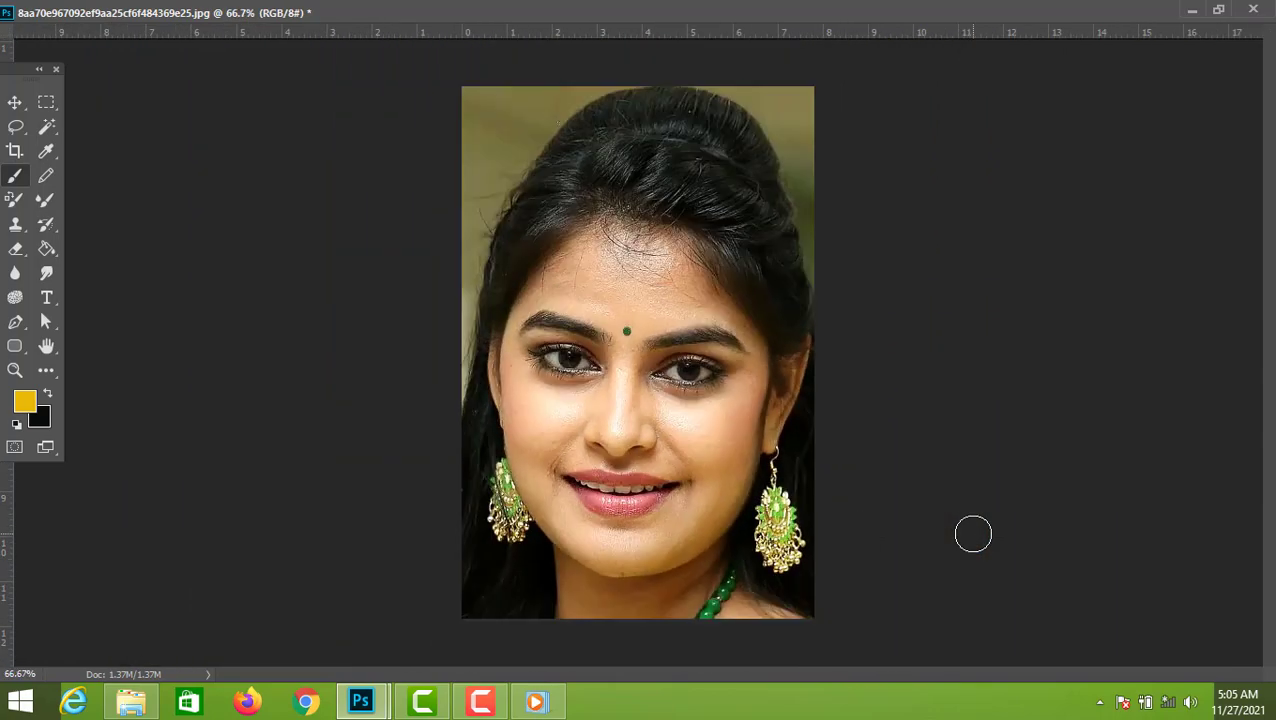
pyautogui.click(1215, 13)
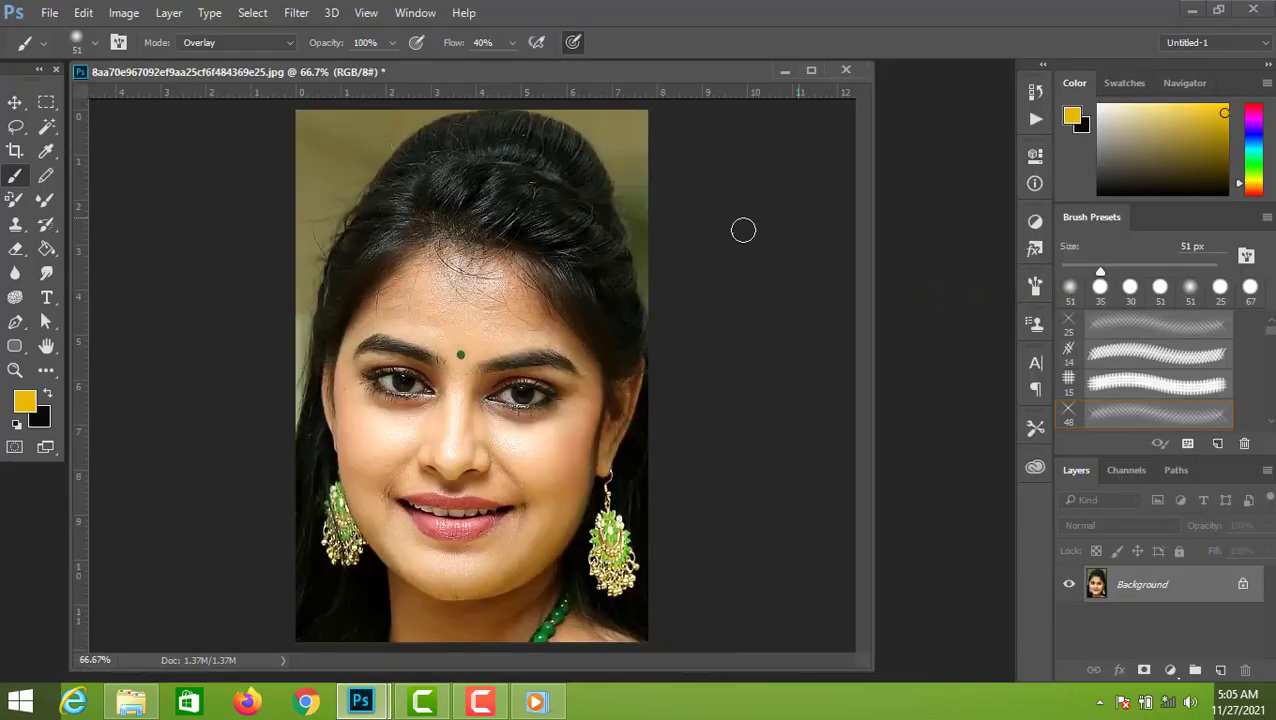
pyautogui.moveTo(617, 78); pyautogui.dragTo(745, 84)
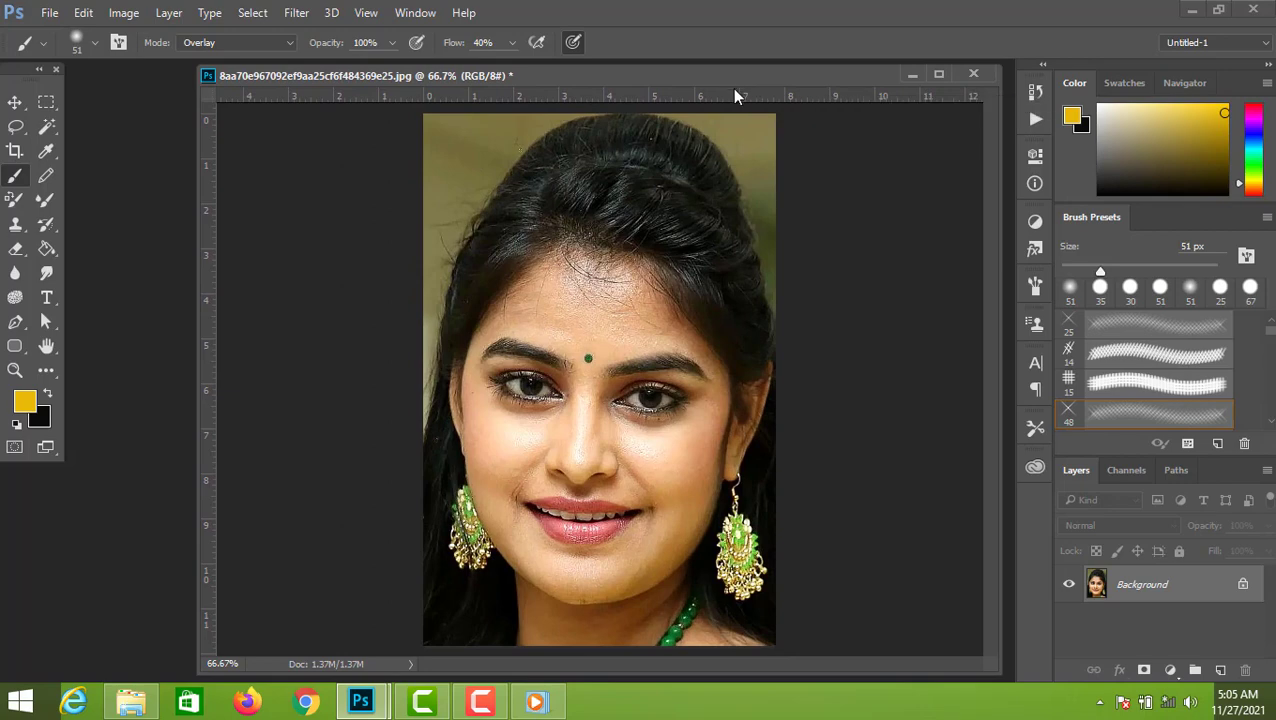
# Save the portrait as a new JPEG named Edit, with quality 12 (Maximum) and progressive format with 3 scans
pyautogui.hotkey('ctrl', 'shift', 's')
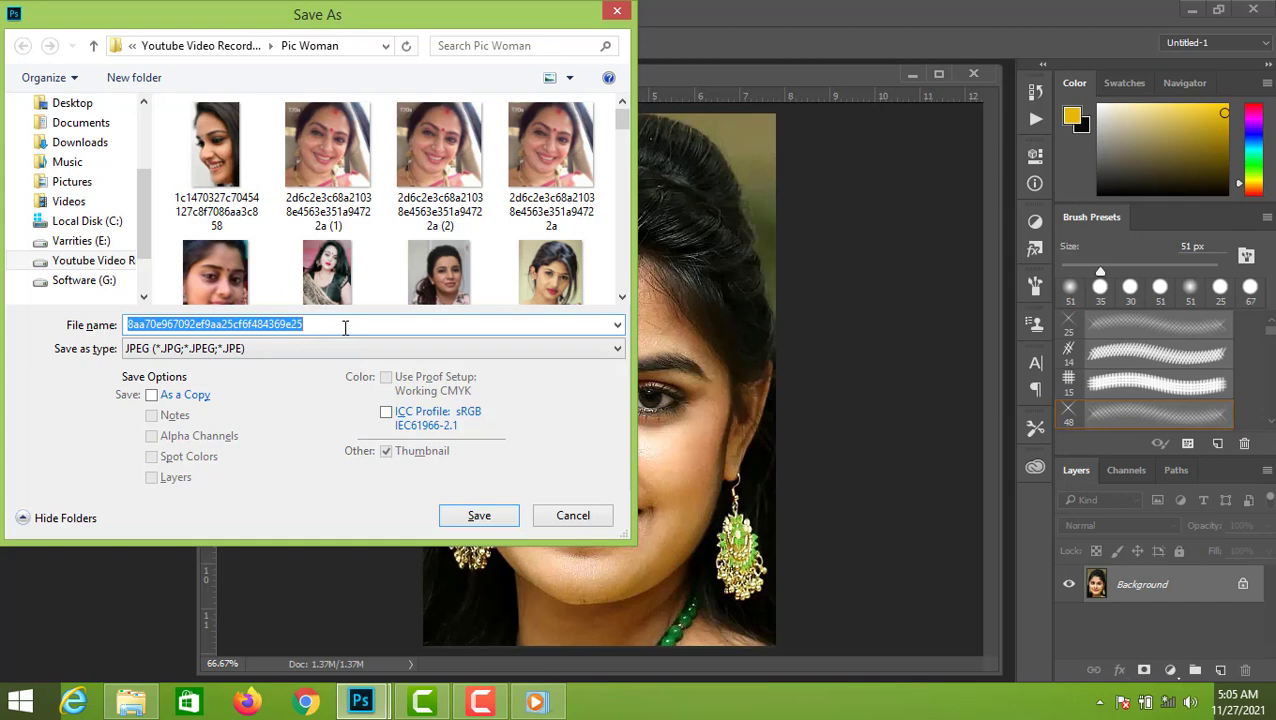
pyautogui.write('E')
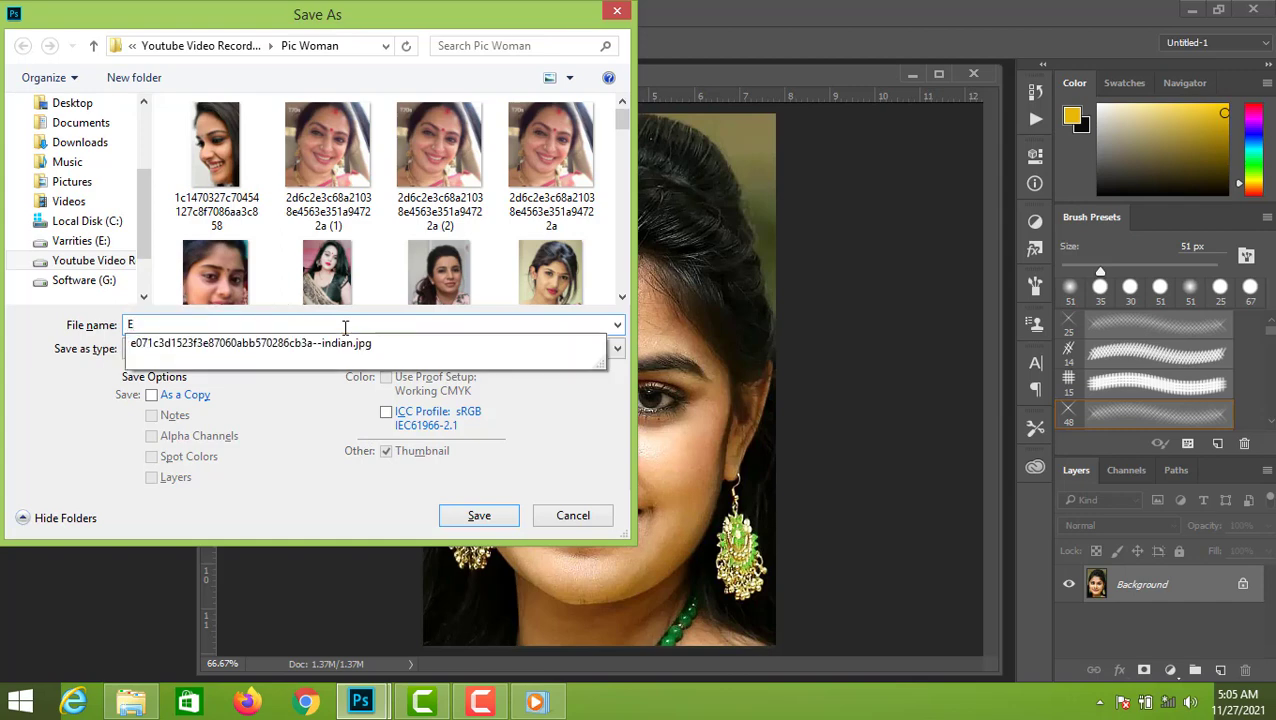
pyautogui.write('dit')
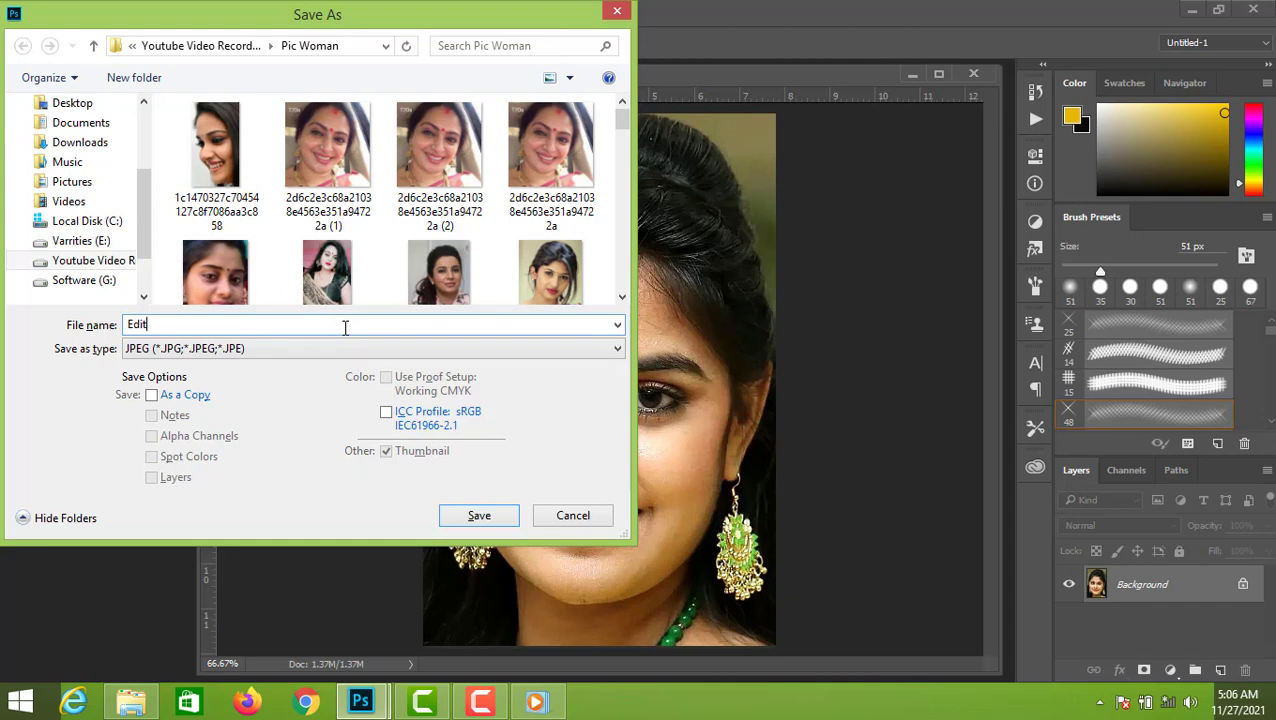
pyautogui.press('Return')
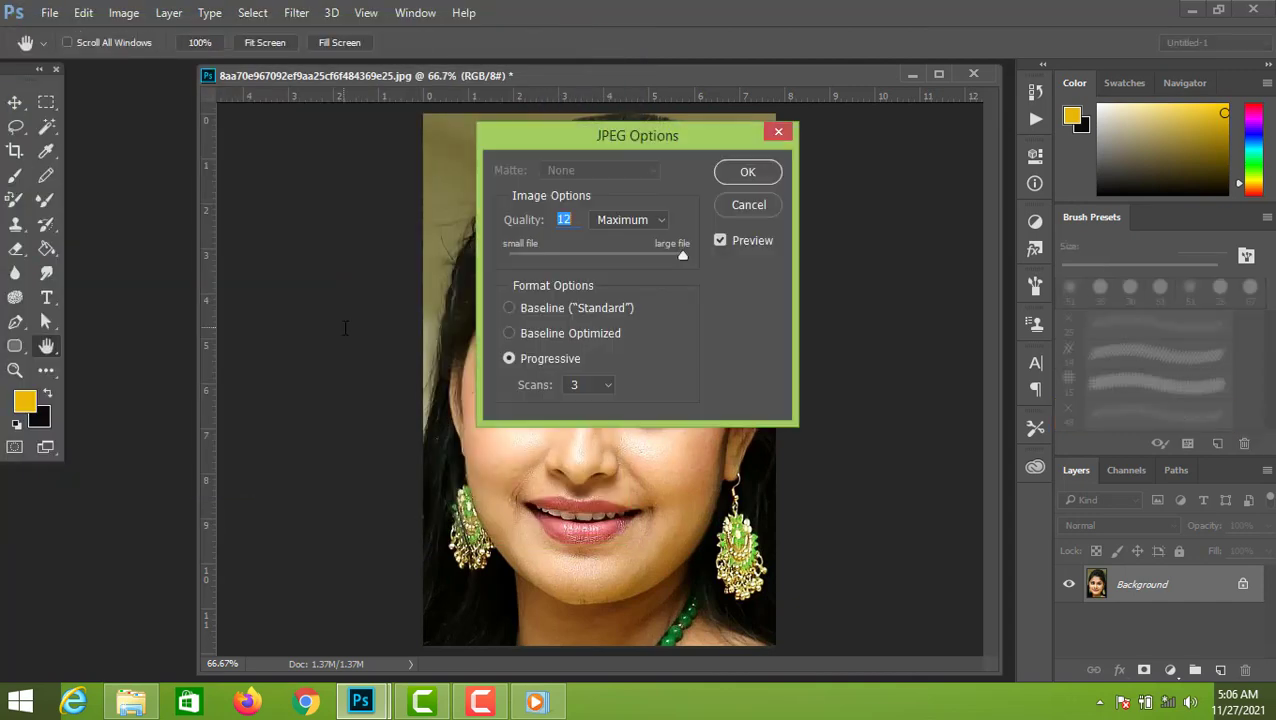
pyautogui.press('Return')
pyautogui.press('b')
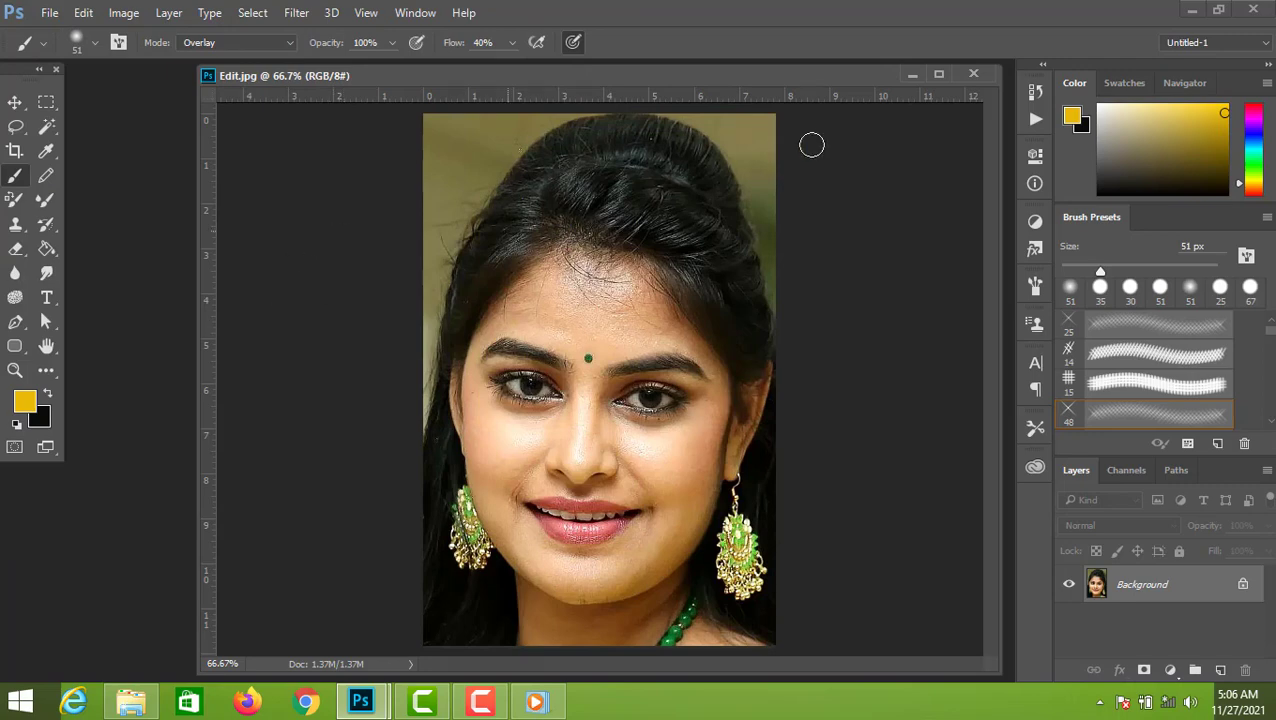
# Open the original portrait 8aa70e967092ef9aa25cf6f484369e25.jpg from the Pic Woman folder
pyautogui.click(49, 13)
pyautogui.click(56, 50)
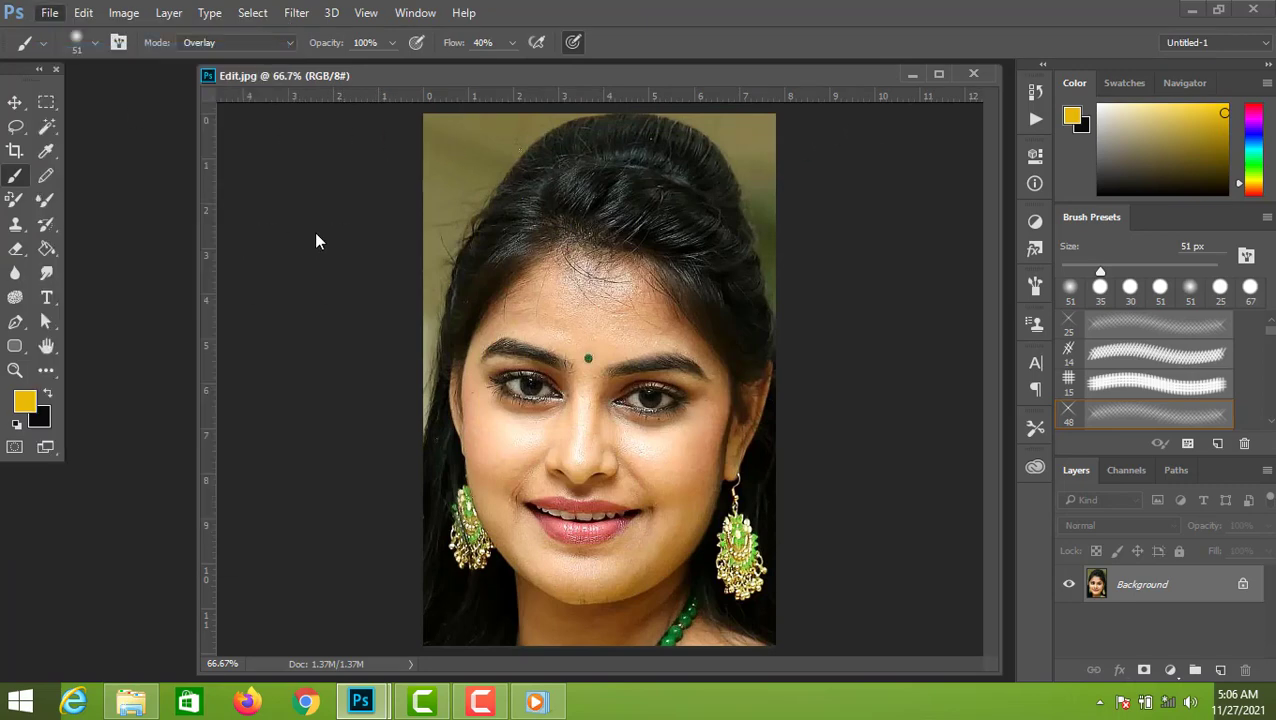
pyautogui.click(490, 304)
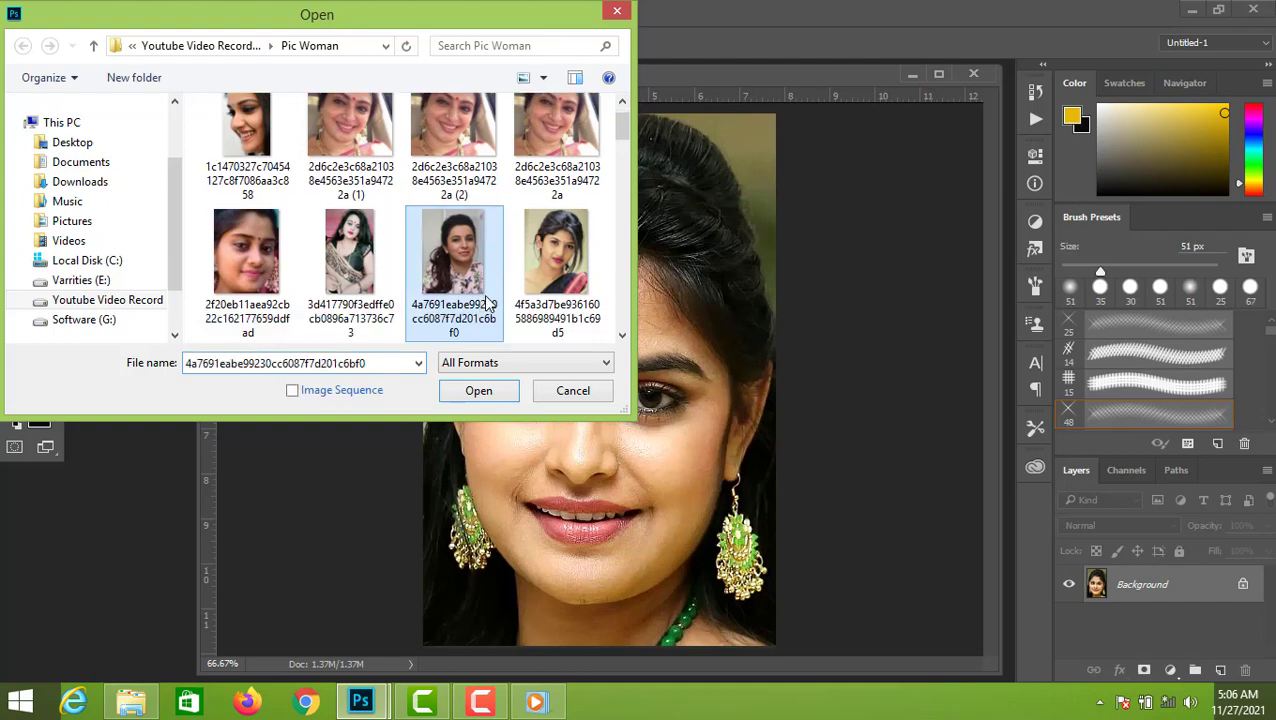
pyautogui.scroll(-2, 480, 305)
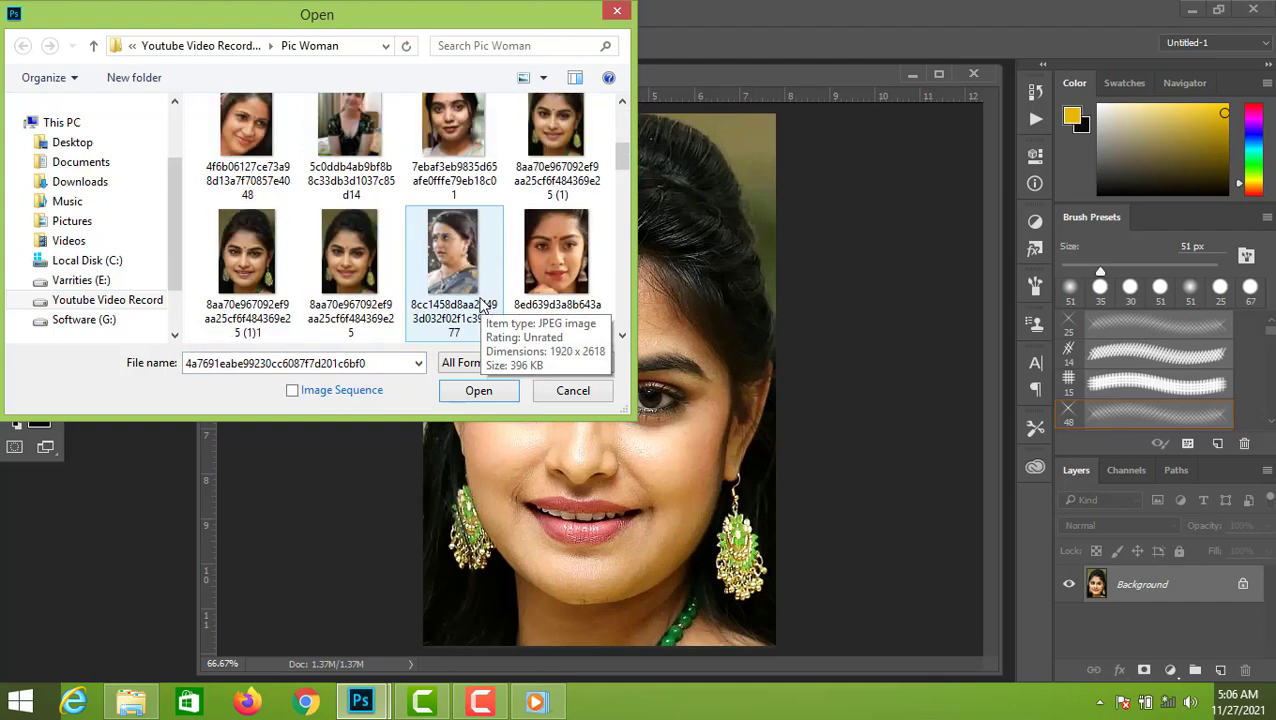
pyautogui.doubleClick(339, 263)
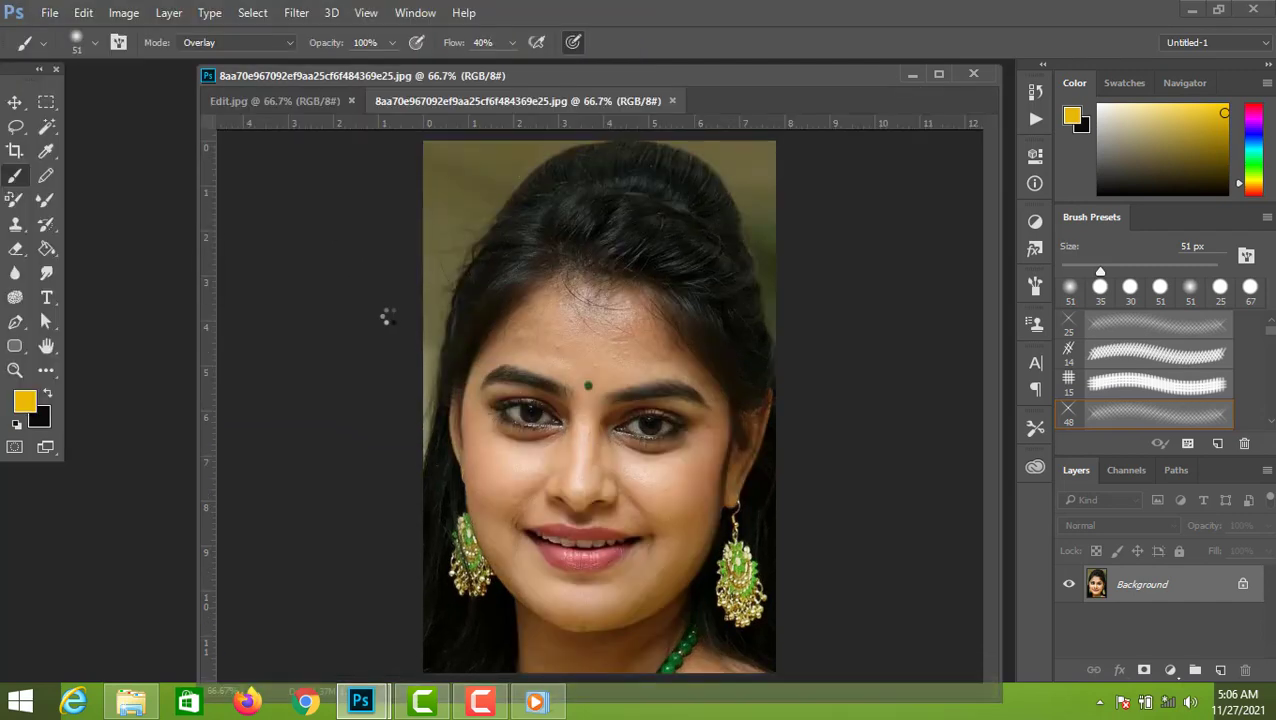
# Compare the original and Edit.jpg side by side in separate floating windows, and view Edit.jpg maximized
pyautogui.moveTo(591, 117); pyautogui.dragTo(820, 107)
pyautogui.click(852, 88)
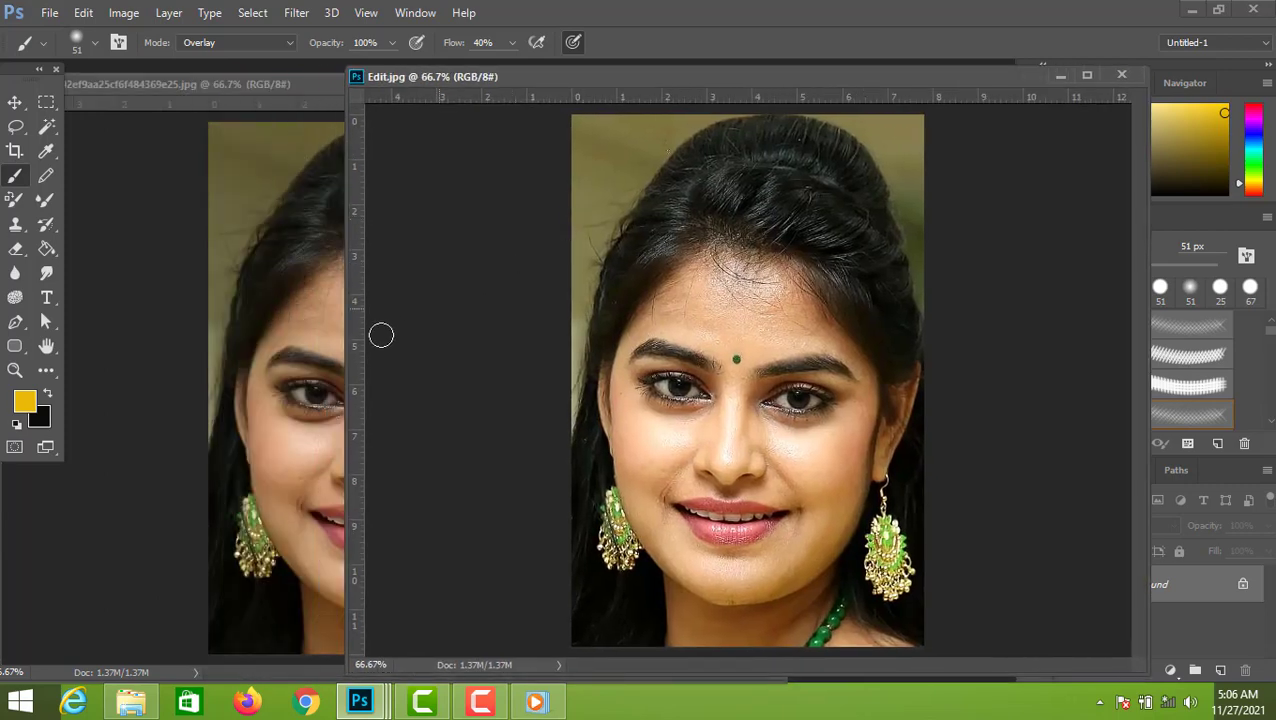
pyautogui.moveTo(350, 346); pyautogui.dragTo(625, 368)
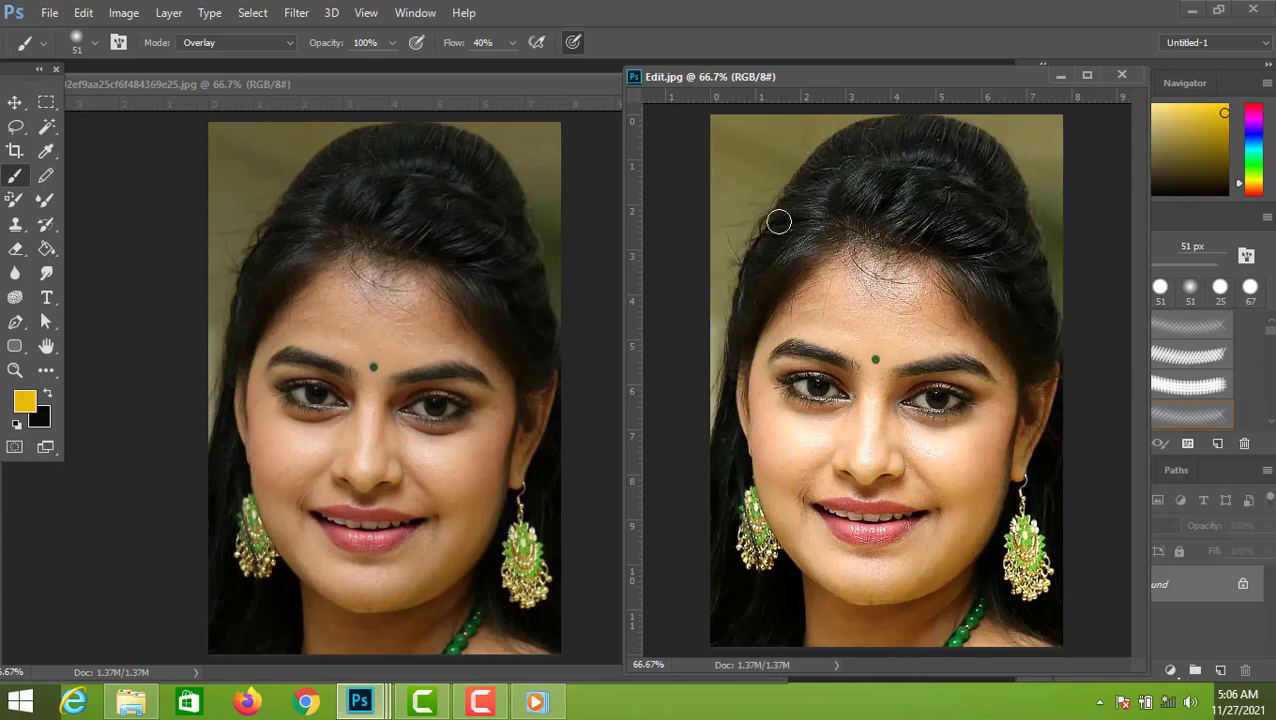
pyautogui.moveTo(893, 81); pyautogui.dragTo(630, 90)
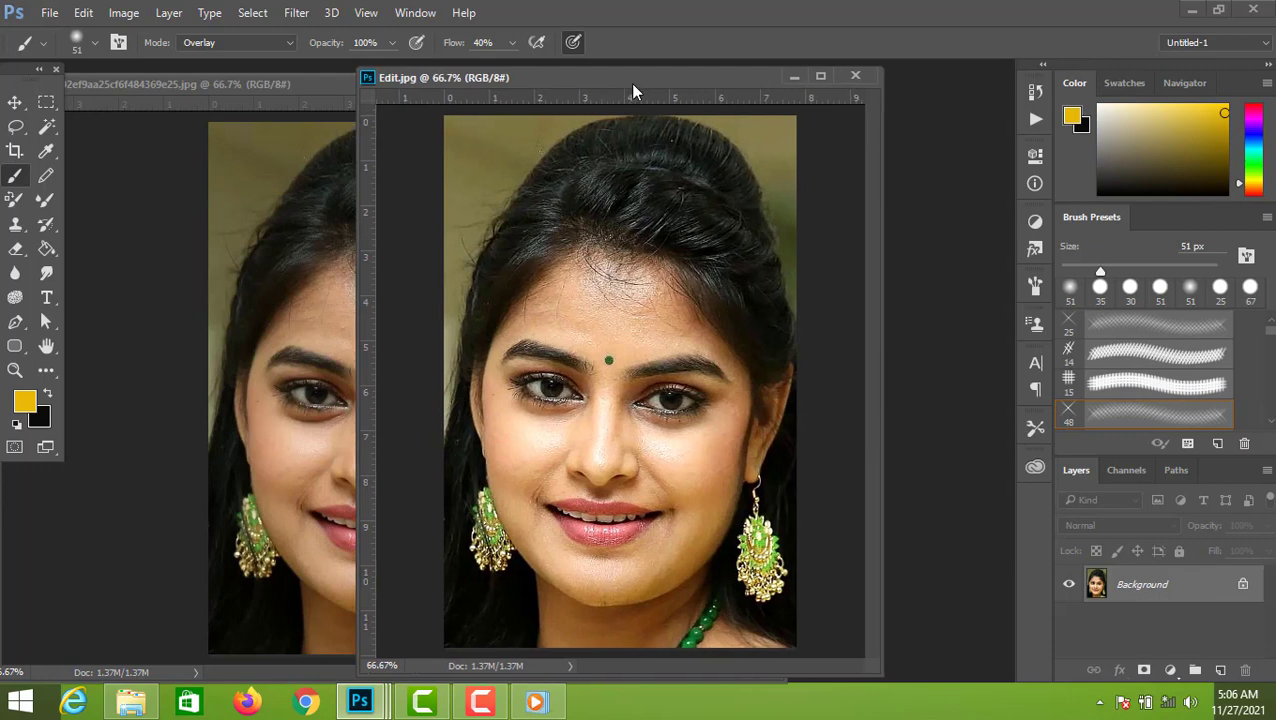
pyautogui.doubleClick(632, 85)
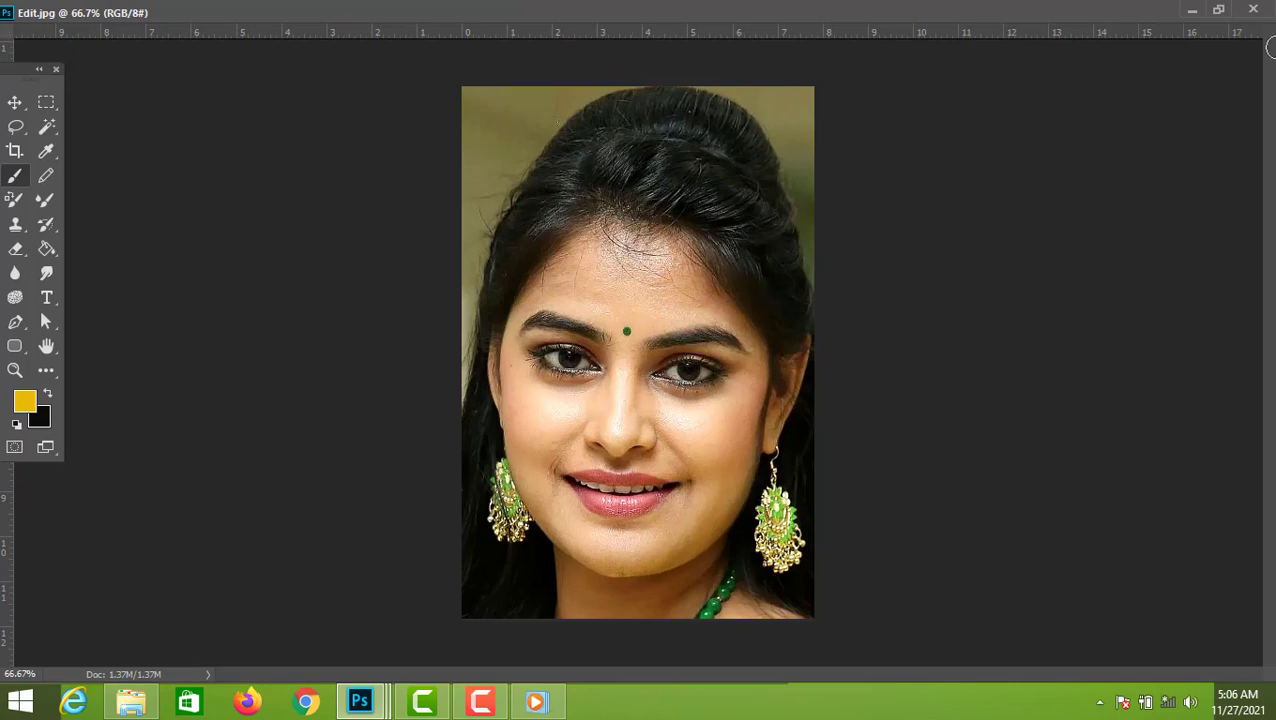
# Add a new layer to Edit.jpg and set the foreground colour to blue 0773bf for the Brush
pyautogui.click(1218, 9)
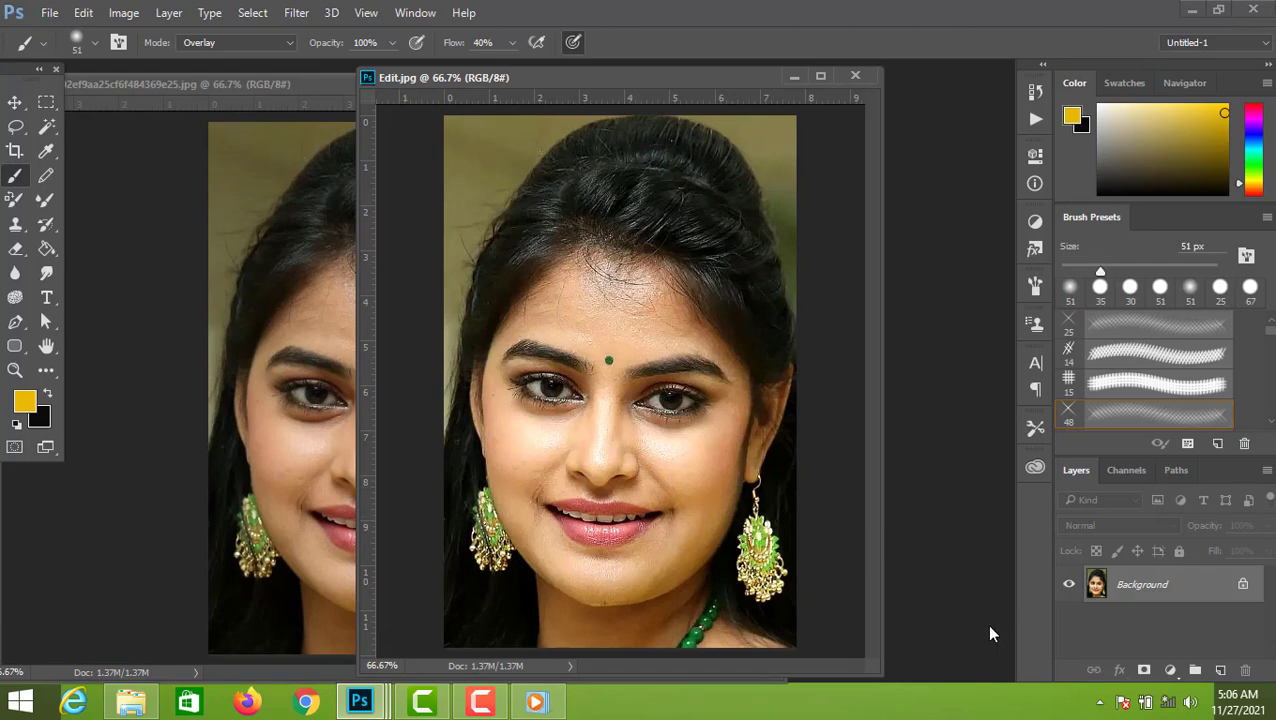
pyautogui.click(1222, 671)
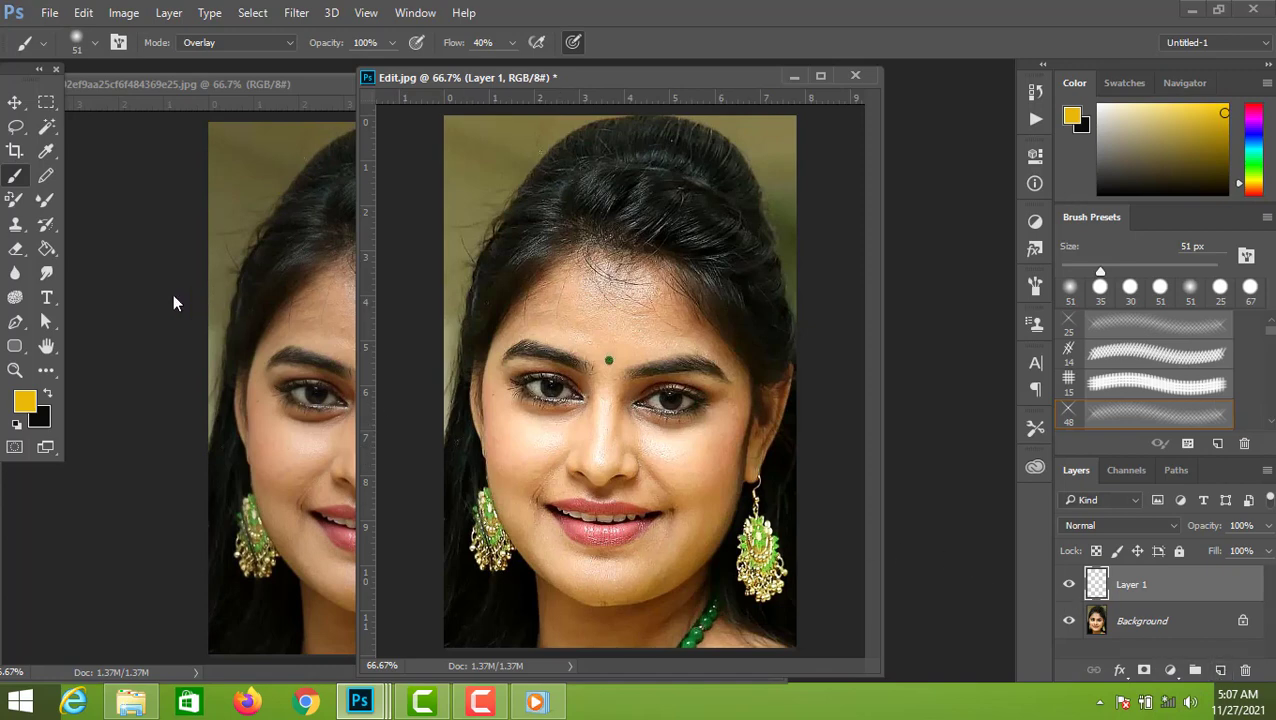
pyautogui.click(26, 403)
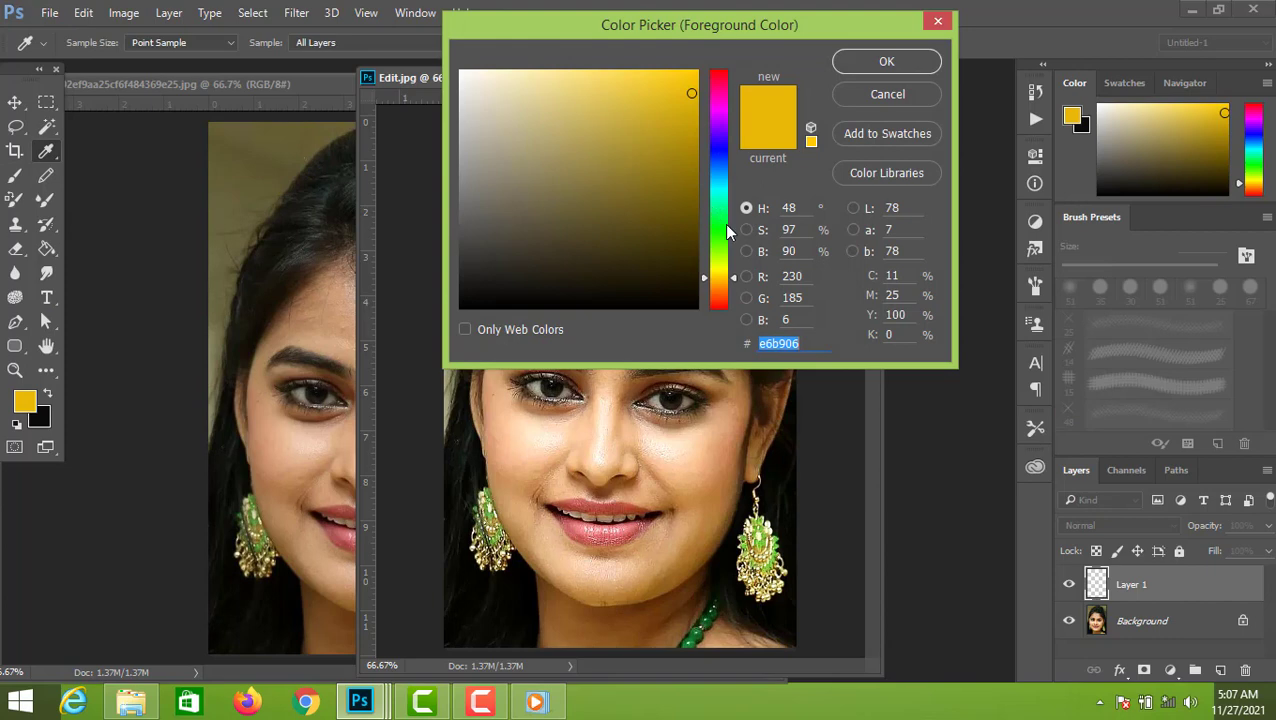
pyautogui.click(720, 174)
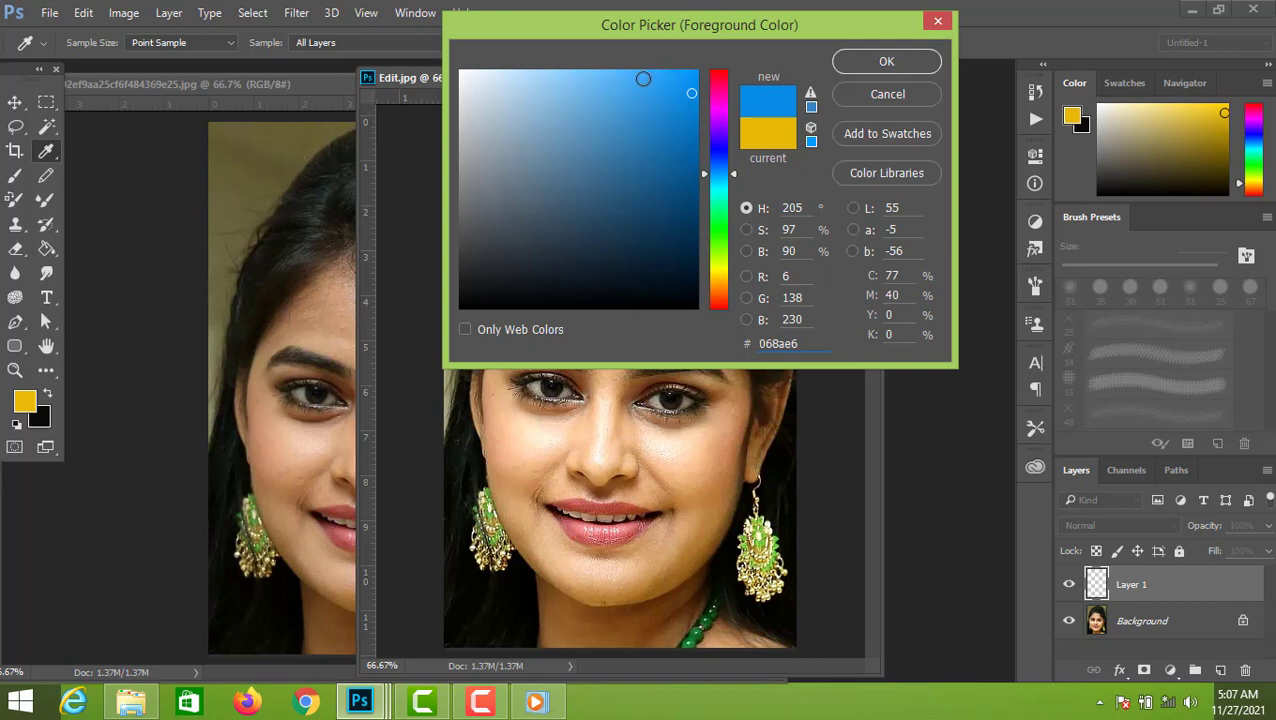
pyautogui.click(643, 78)
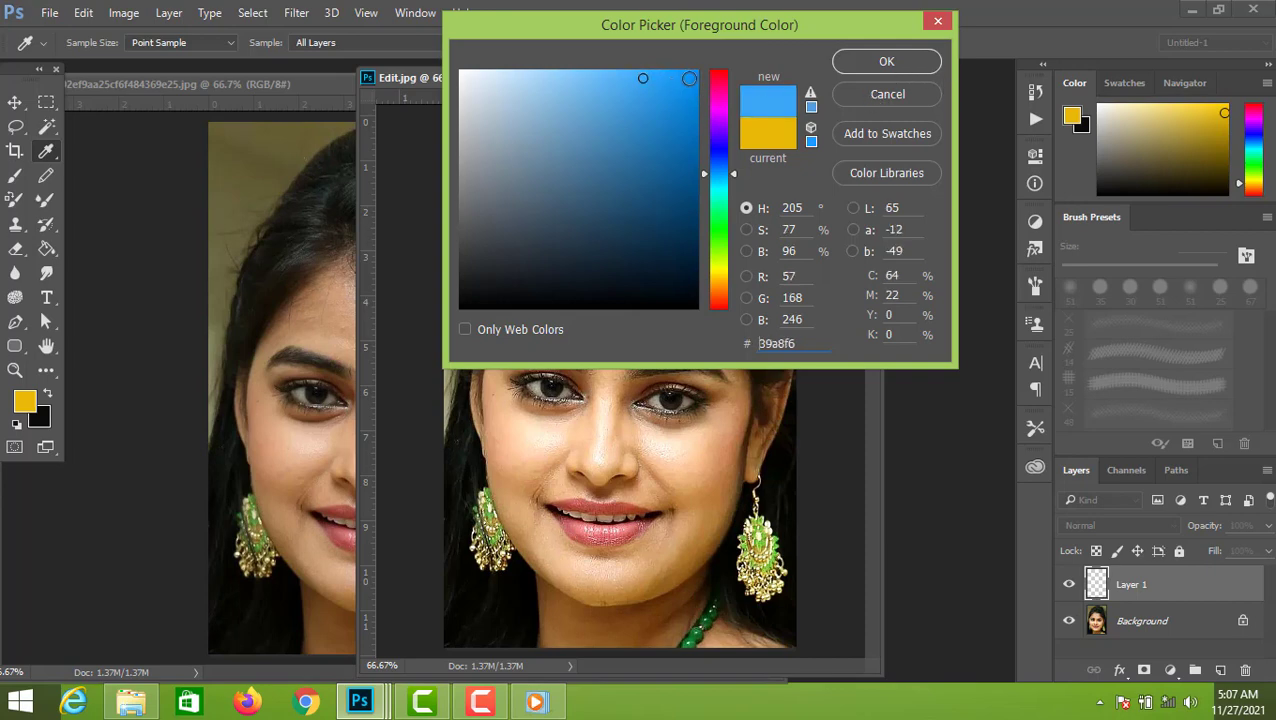
pyautogui.click(689, 78)
pyautogui.click(689, 130)
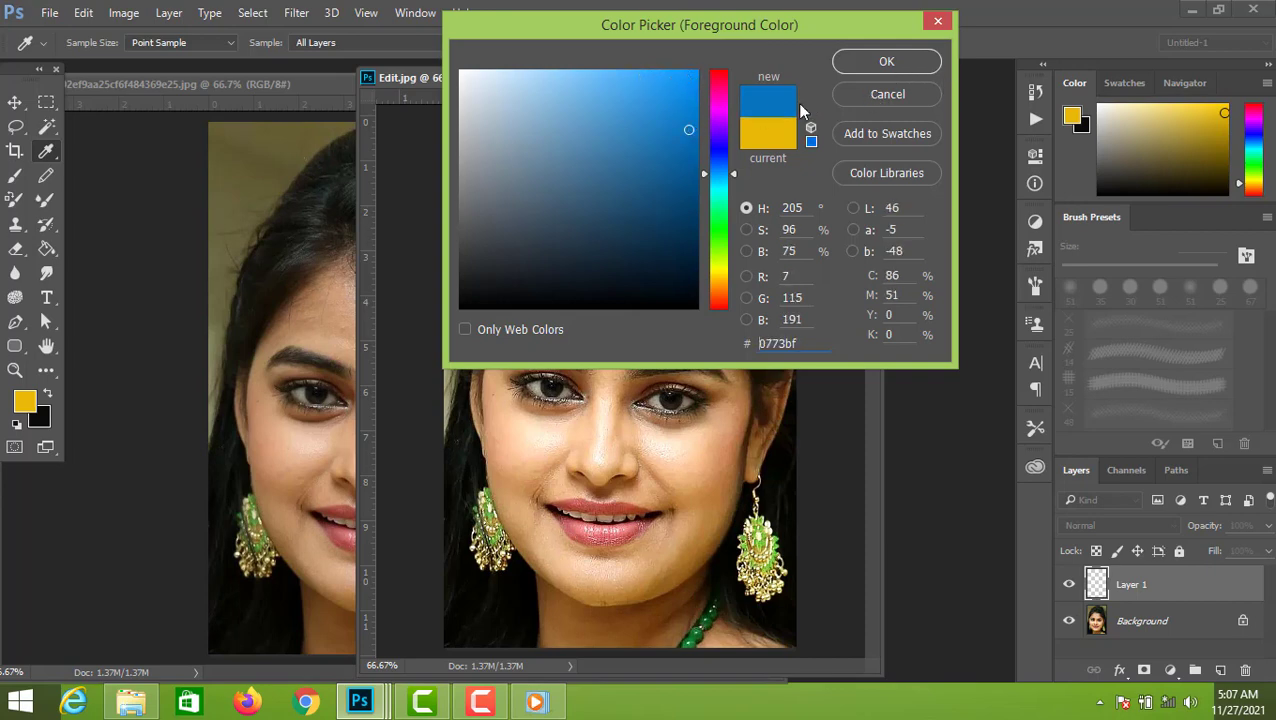
pyautogui.click(886, 62)
pyautogui.press('b')
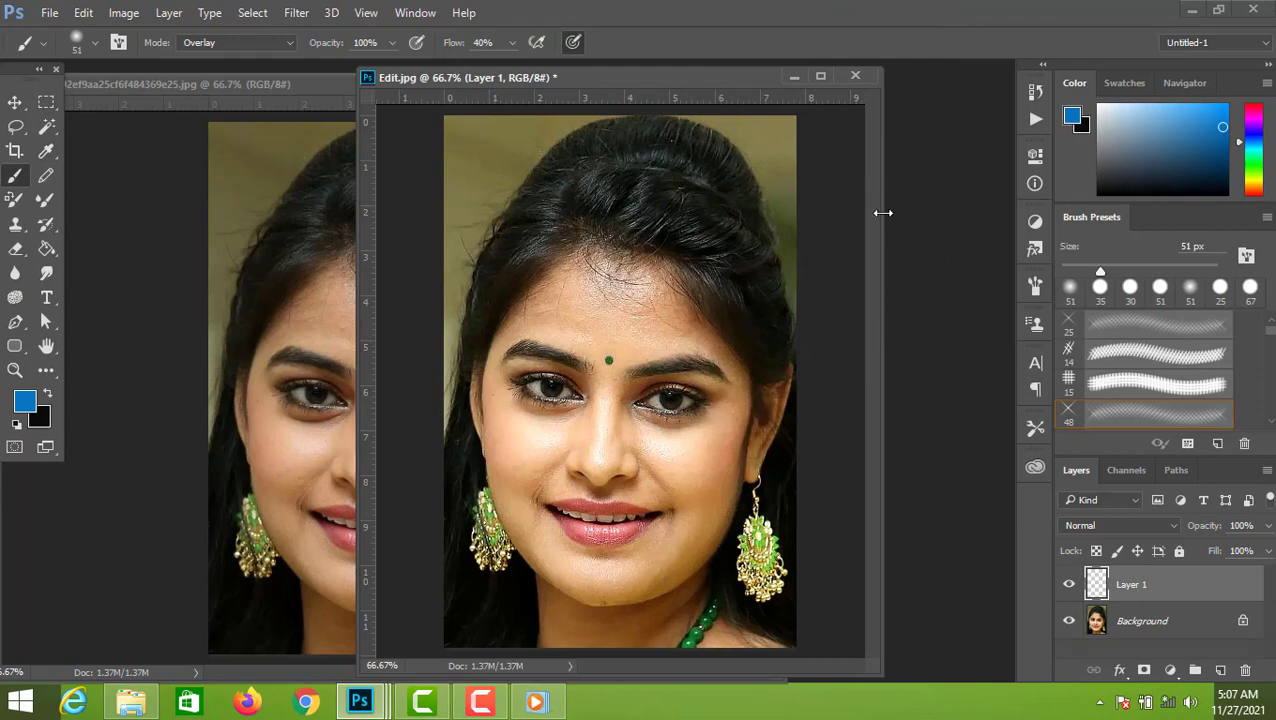
# Reduce the brush to 40 px, try a blue dab on one iris at 40% flow, and undo it
pyautogui.moveTo(883, 212); pyautogui.dragTo(948, 212)
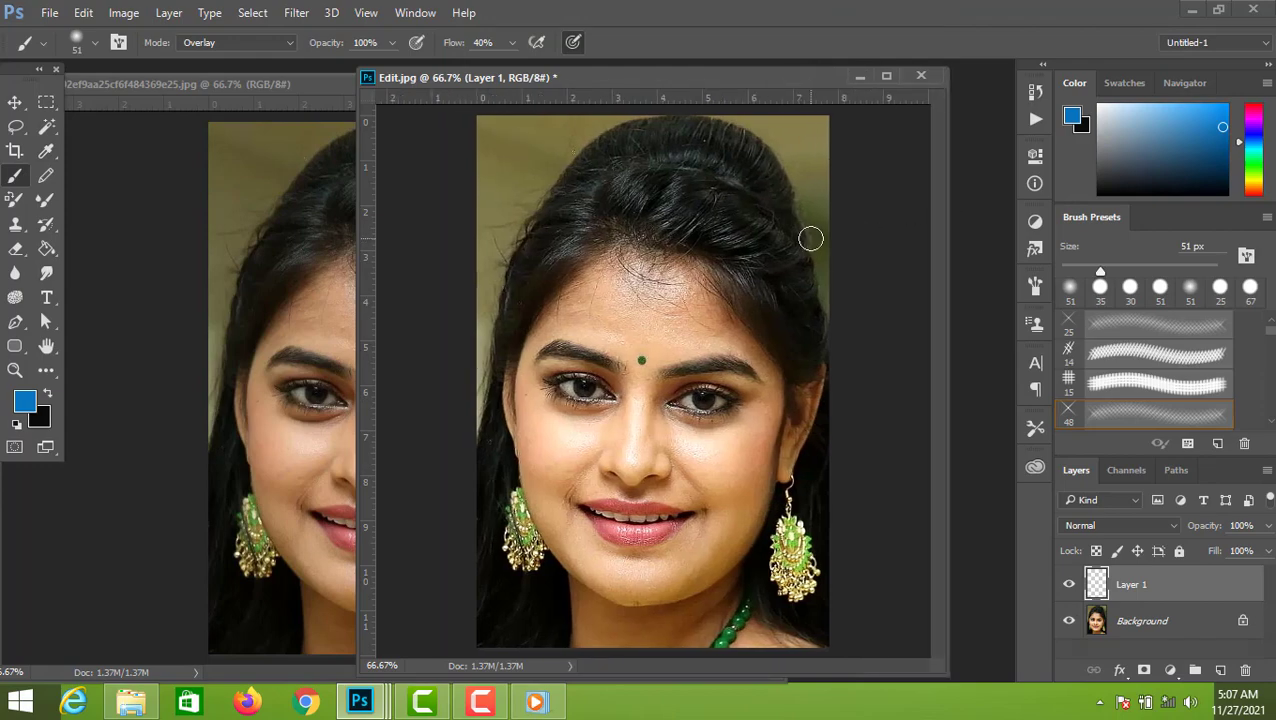
pyautogui.hotkey('ctrl', '+')
pyautogui.hotkey('ctrl', '+')
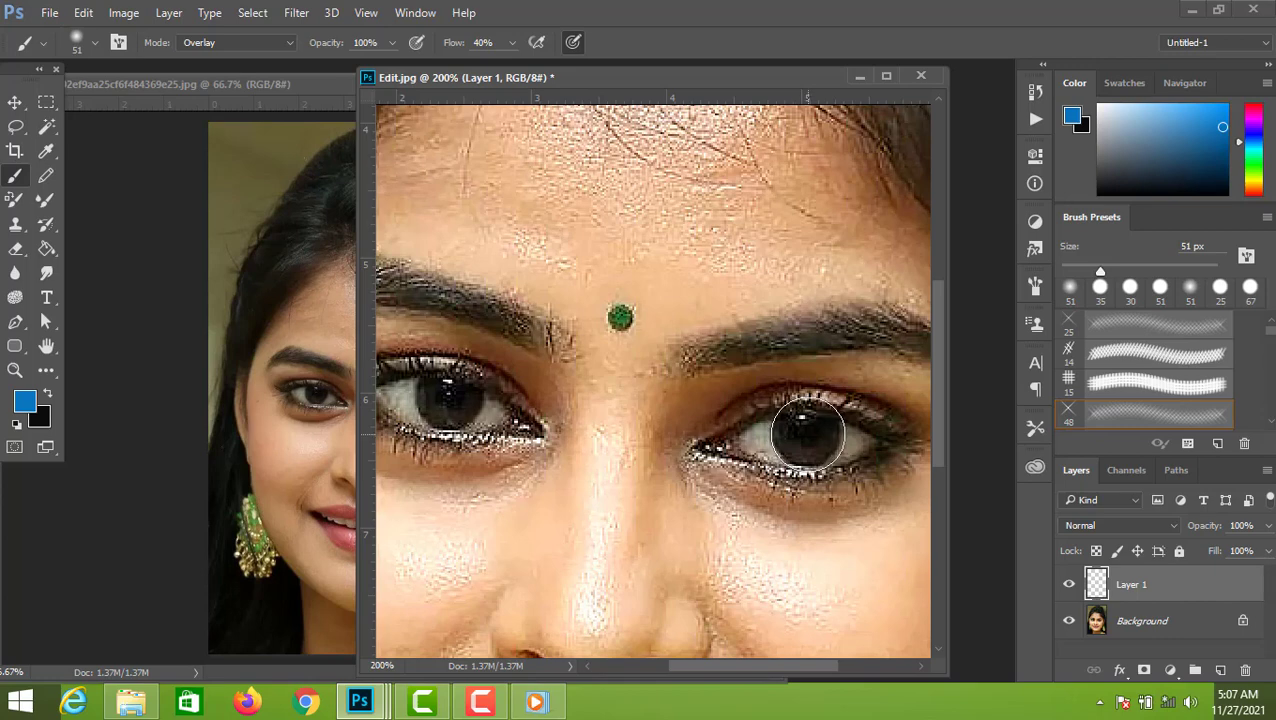
pyautogui.press('[')
pyautogui.press('[')
pyautogui.press('[')
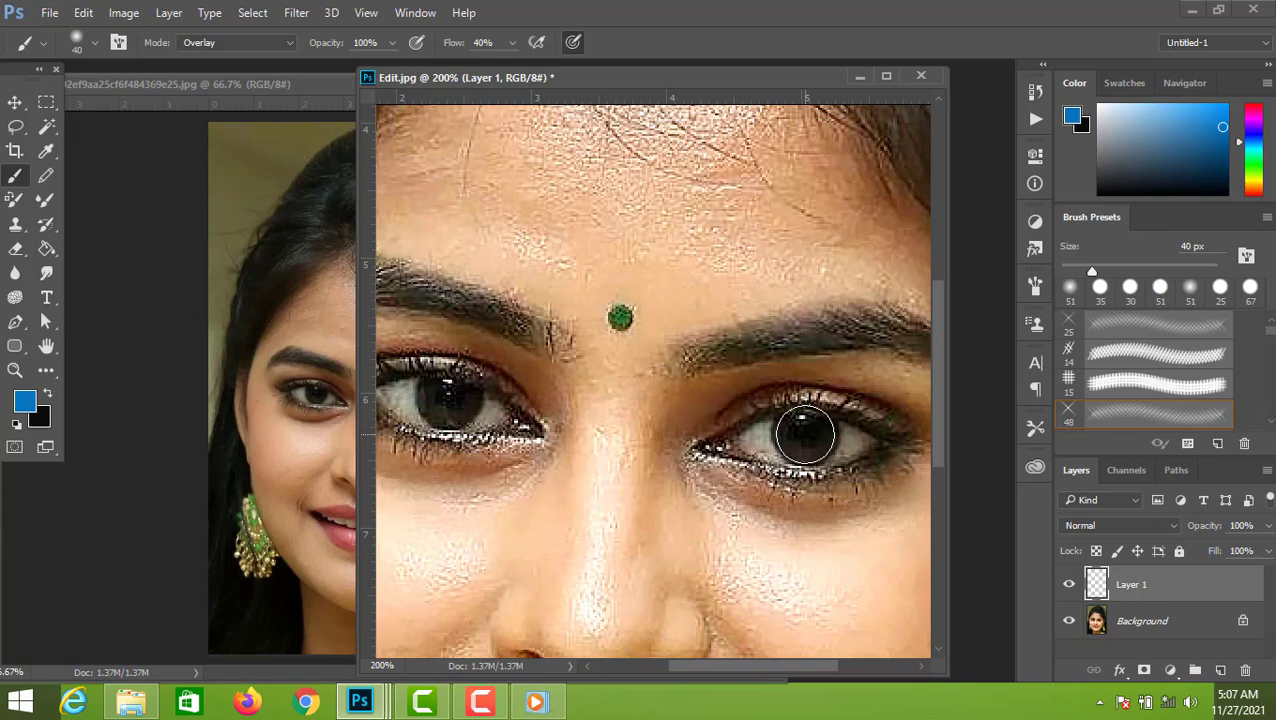
pyautogui.click(805, 435)
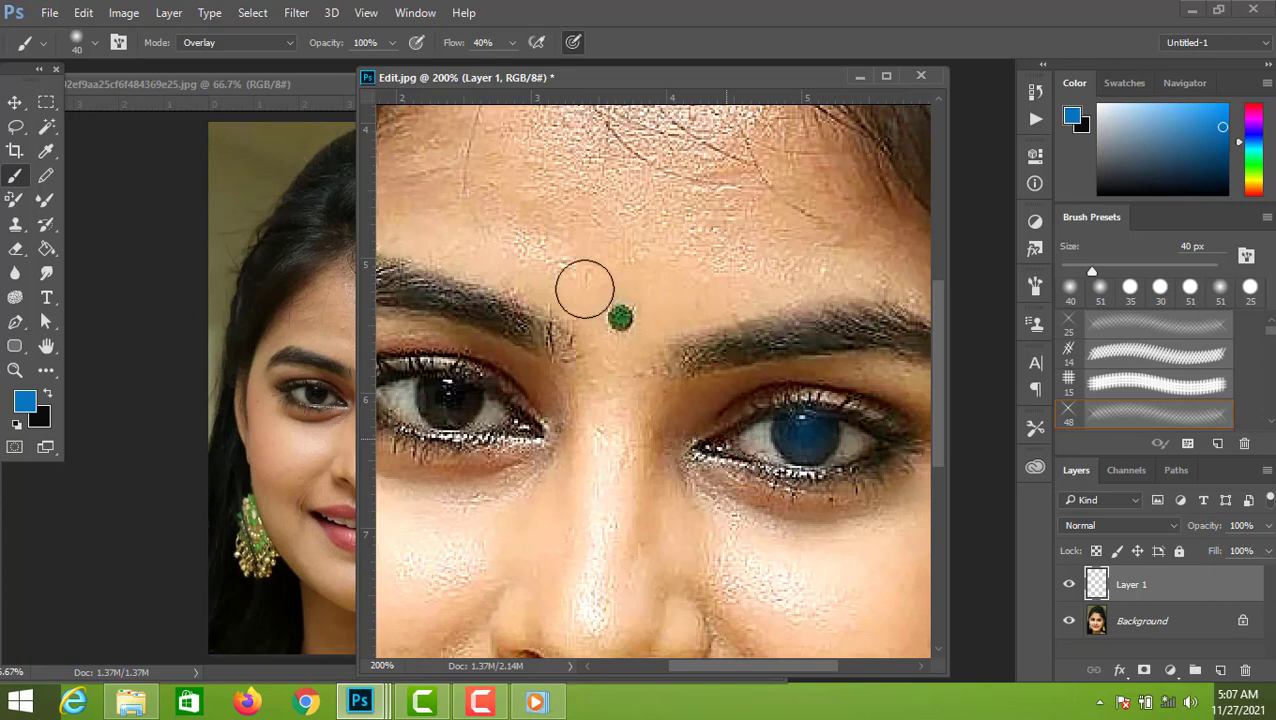
pyautogui.hotkey('ctrl', 'z')
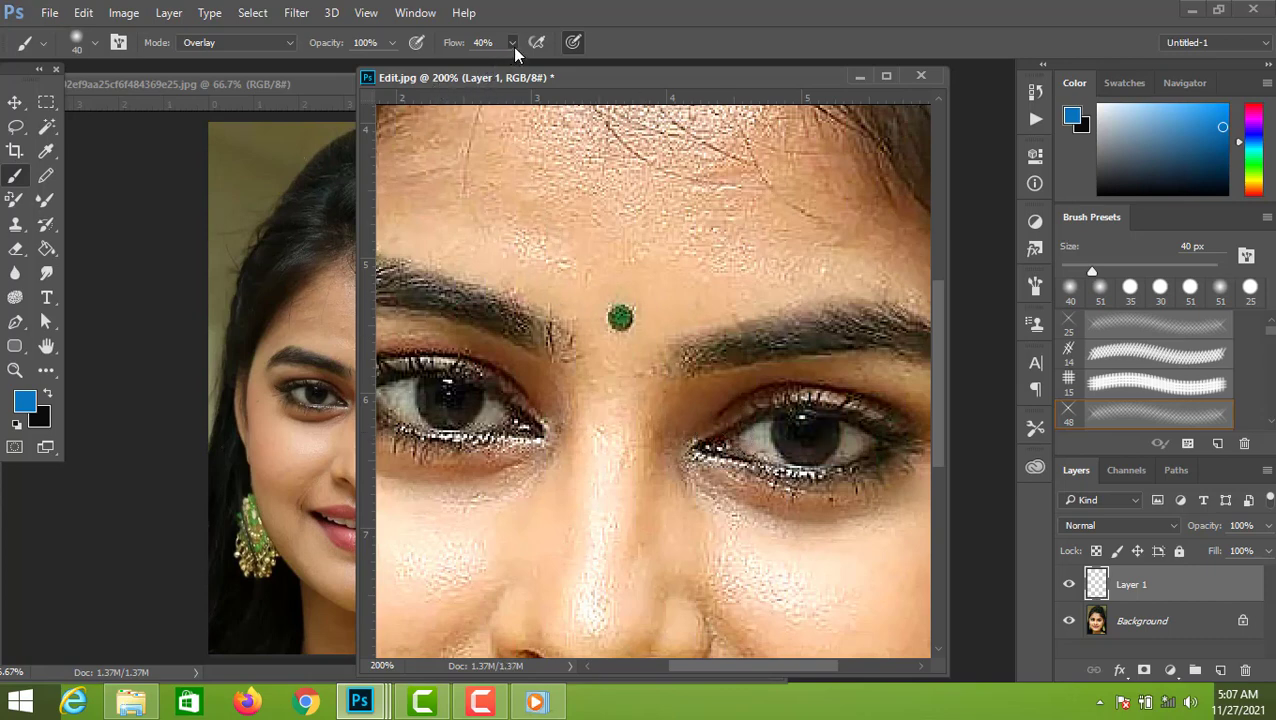
# Raise the brush flow to 100% and paint both irises blue on the new layer
pyautogui.click(512, 45)
pyautogui.moveTo(512, 69); pyautogui.dragTo(564, 73)
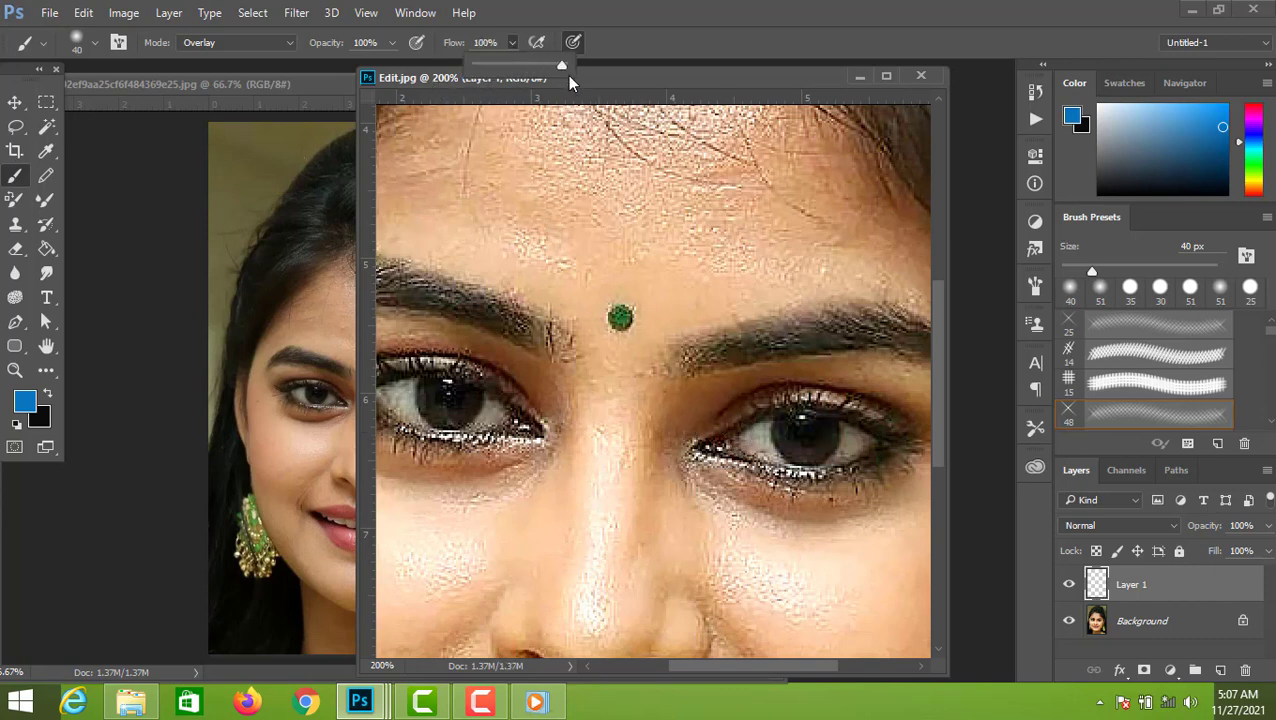
pyautogui.click(806, 436)
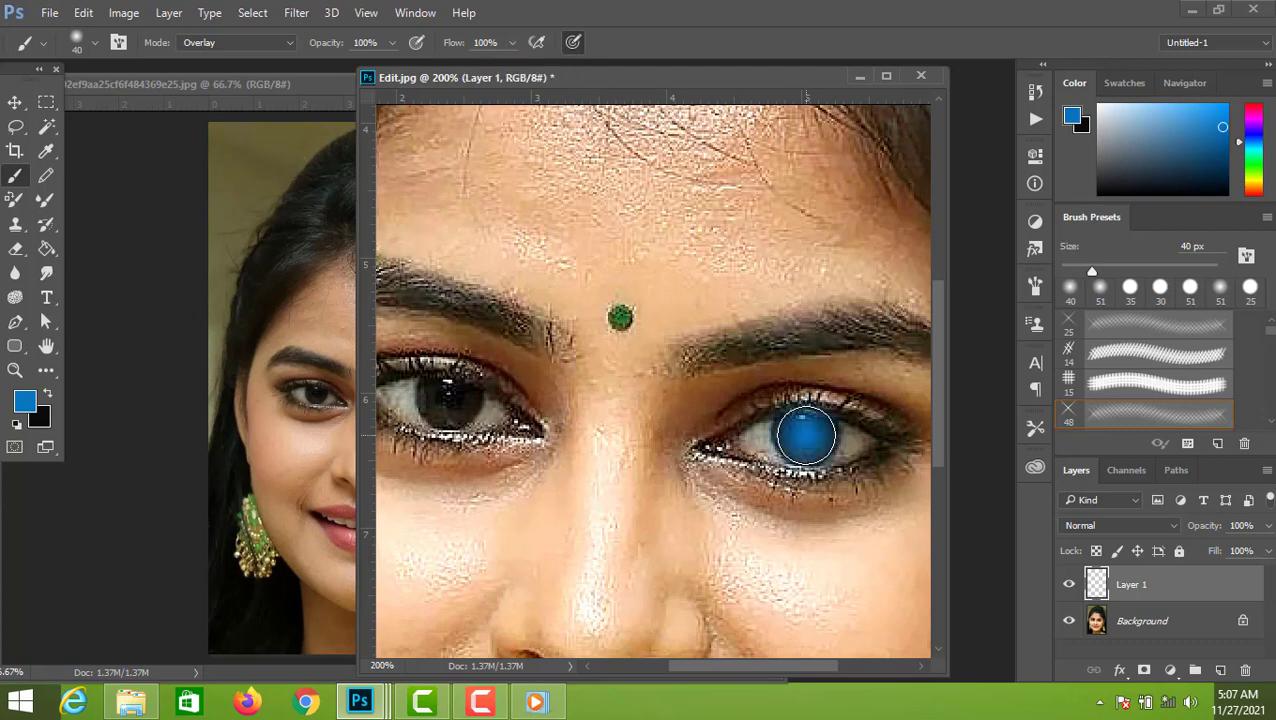
pyautogui.click(449, 401)
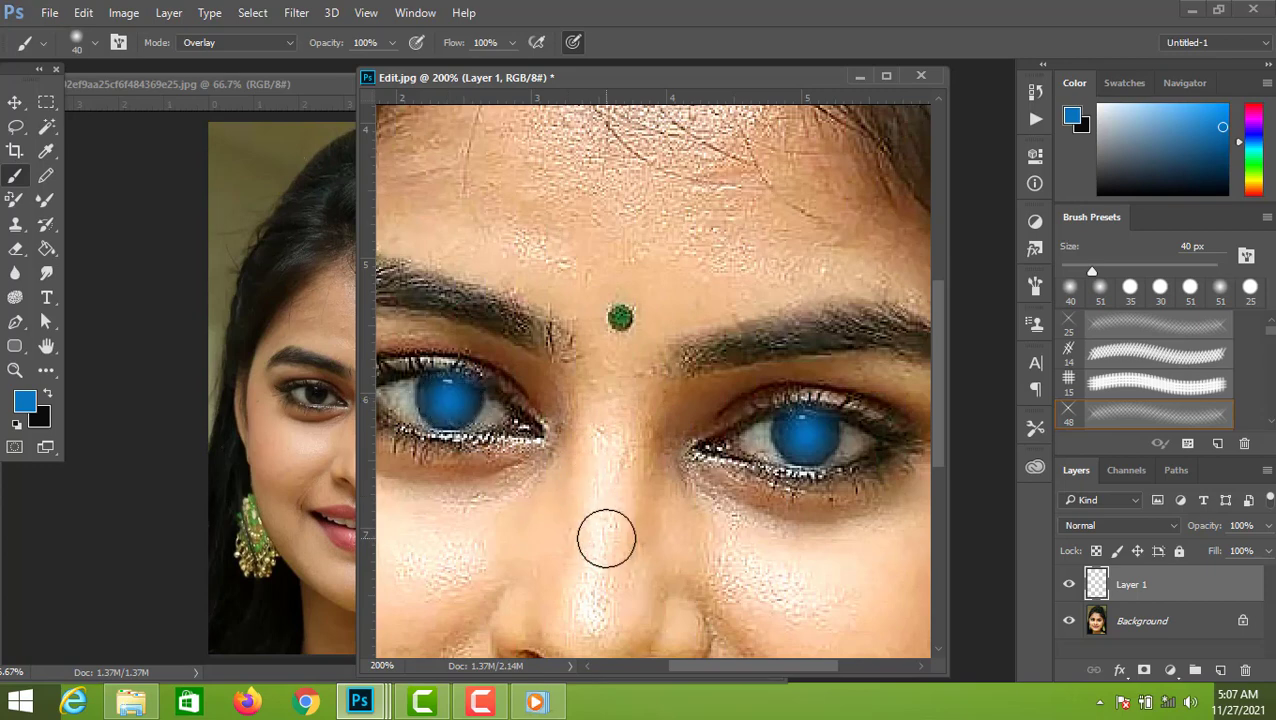
# Set the blend mode of the blue eye layer to Overlay
pyautogui.click(1172, 528)
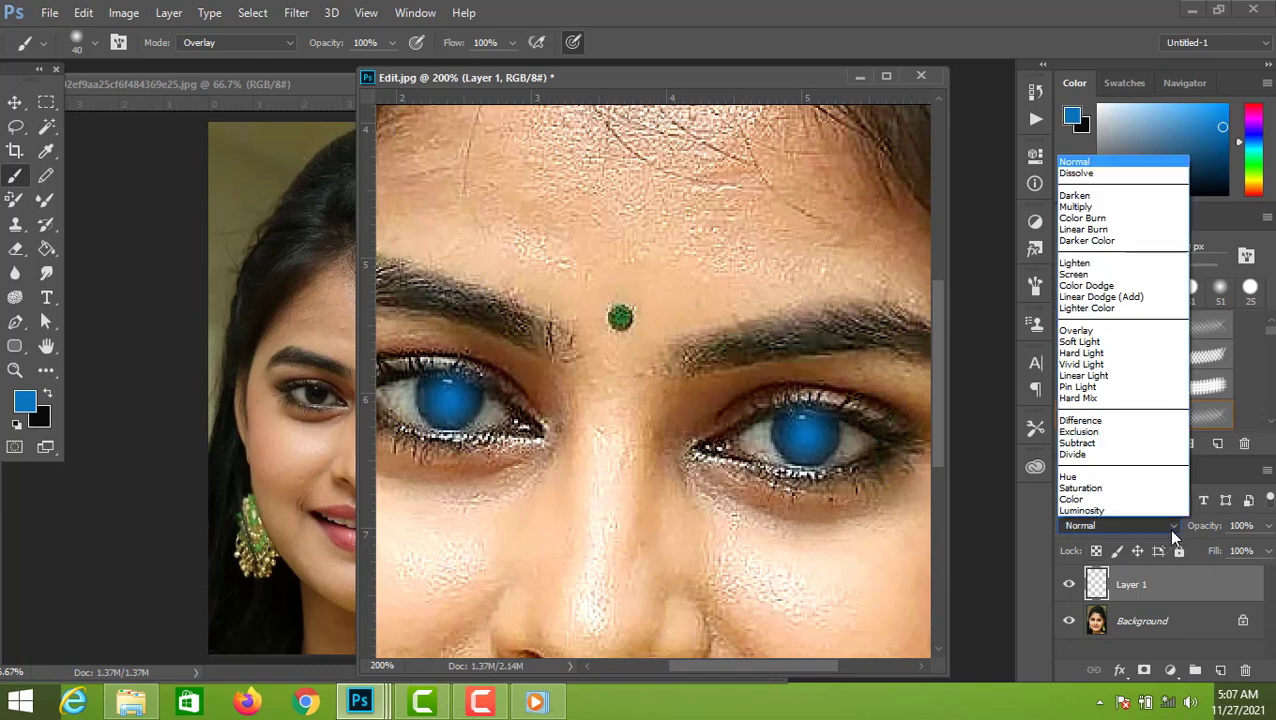
pyautogui.click(1118, 332)
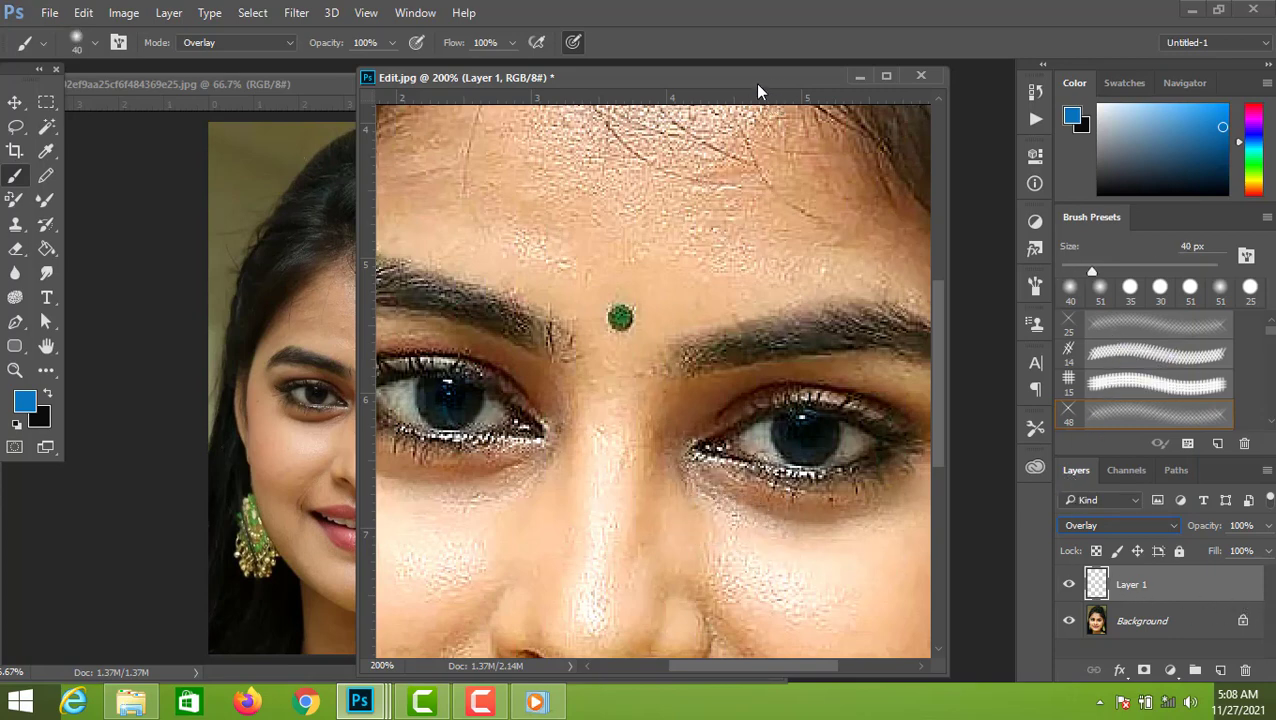
pyautogui.hotkey('ctrl', '-')
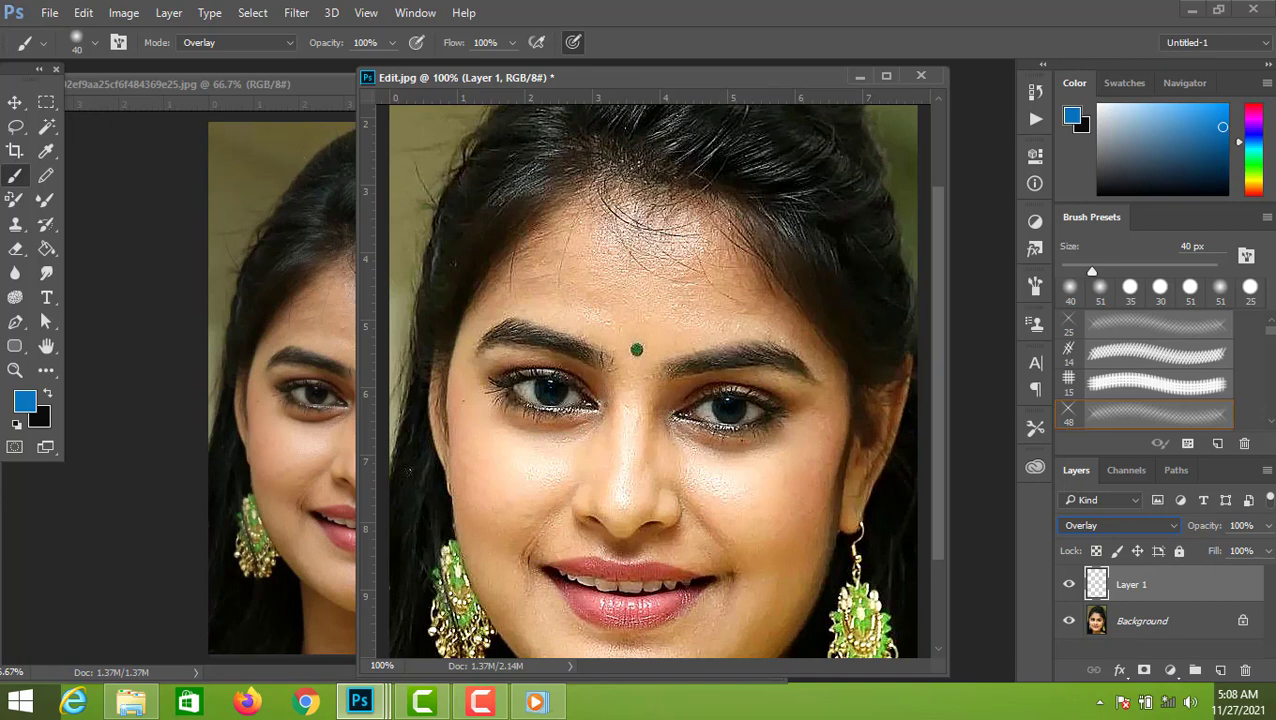
# Replace the blue eye layer with a new empty layer and set the brush colour to bright yellow f0f908
pyautogui.moveTo(1236, 592); pyautogui.dragTo(1245, 670)
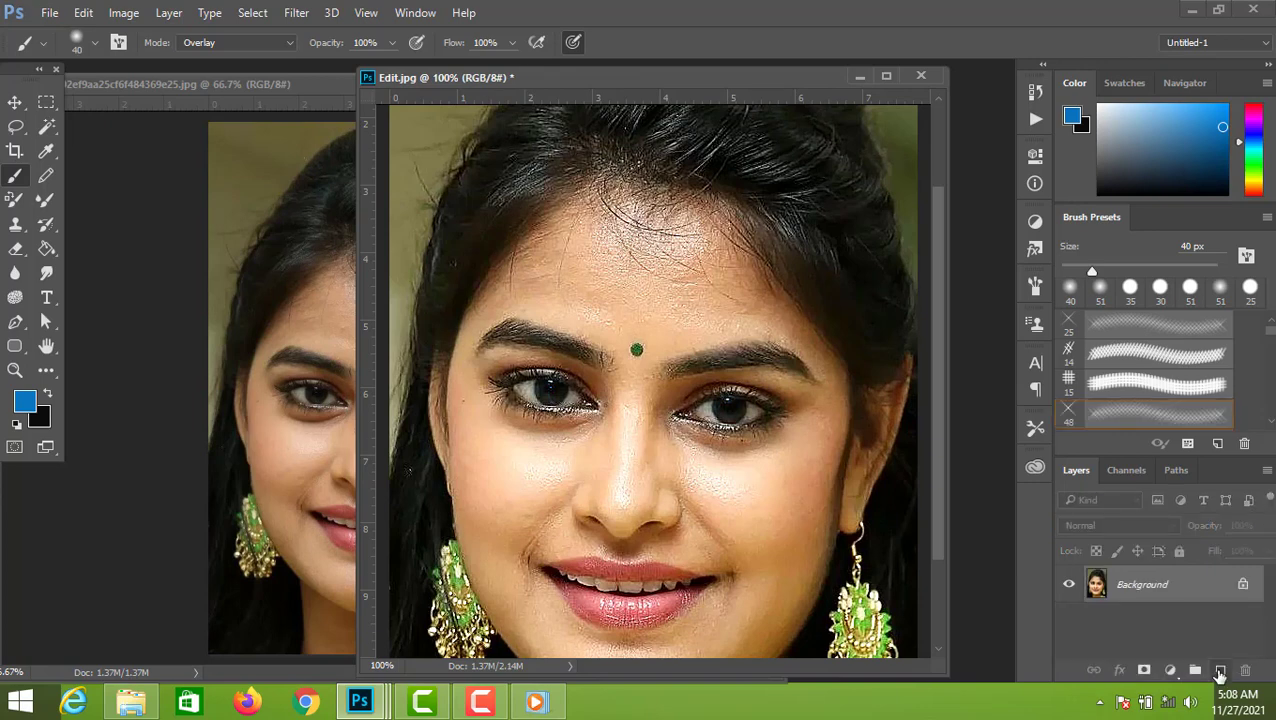
pyautogui.click(1220, 670)
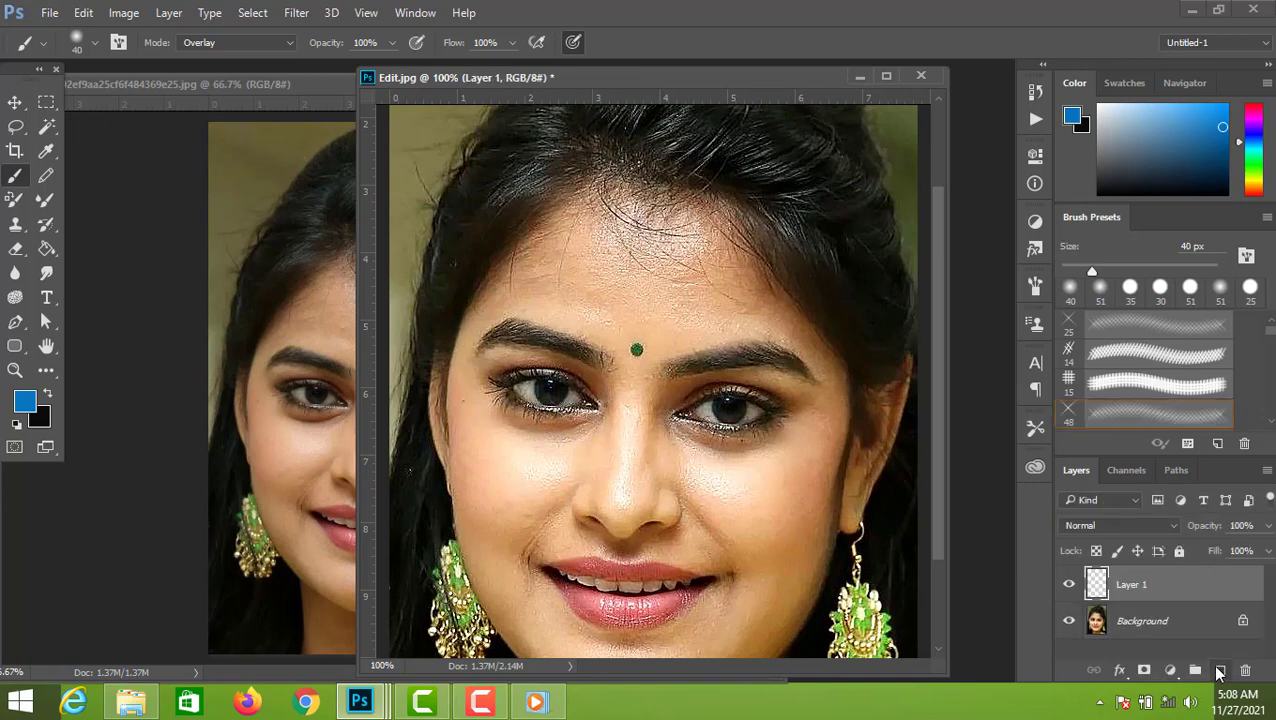
pyautogui.click(25, 403)
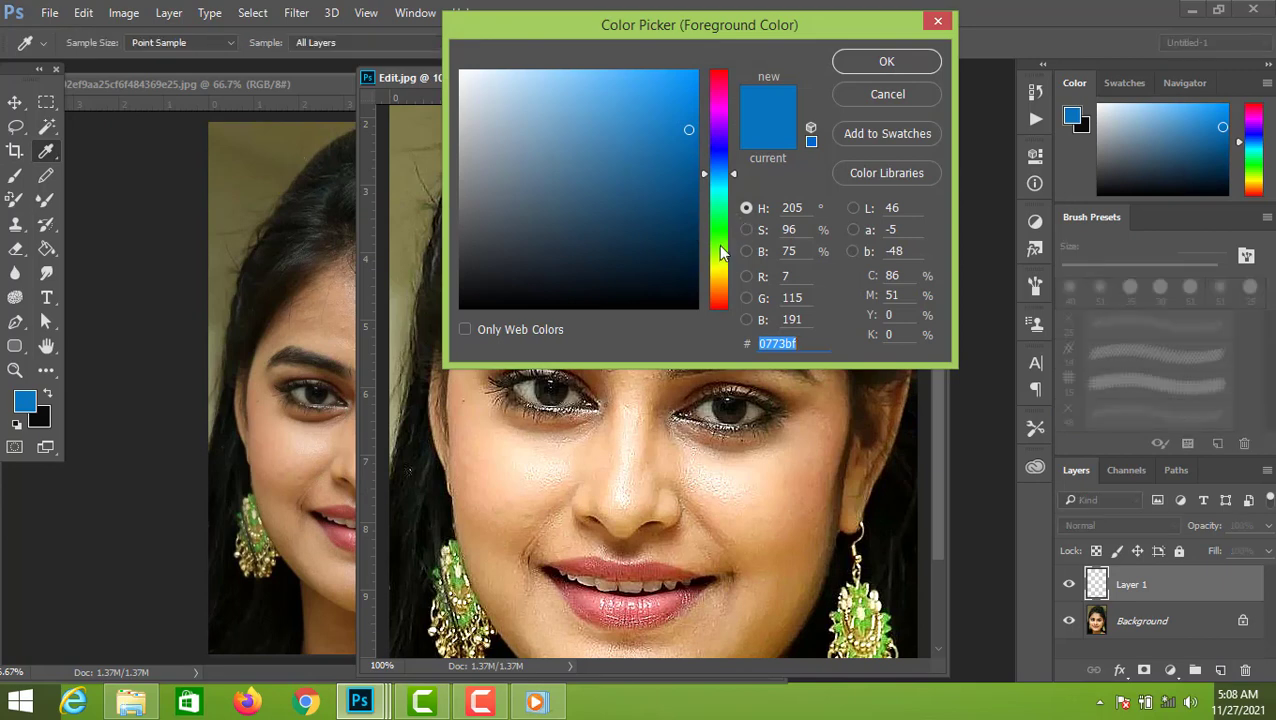
pyautogui.click(720, 268)
pyautogui.moveTo(688, 110); pyautogui.dragTo(690, 76)
pyautogui.click(886, 61)
pyautogui.press('b')
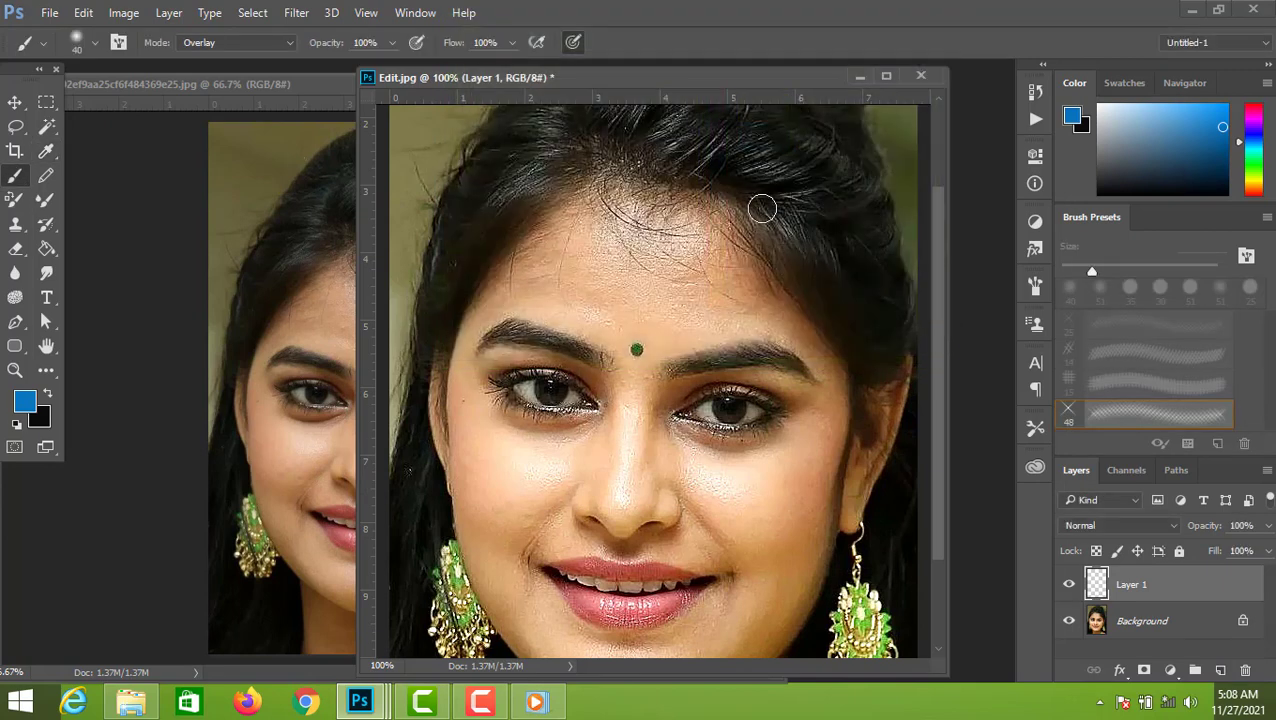
# Paint both irises yellow on the new layer and set its blend mode to Overlay
pyautogui.click(728, 408)
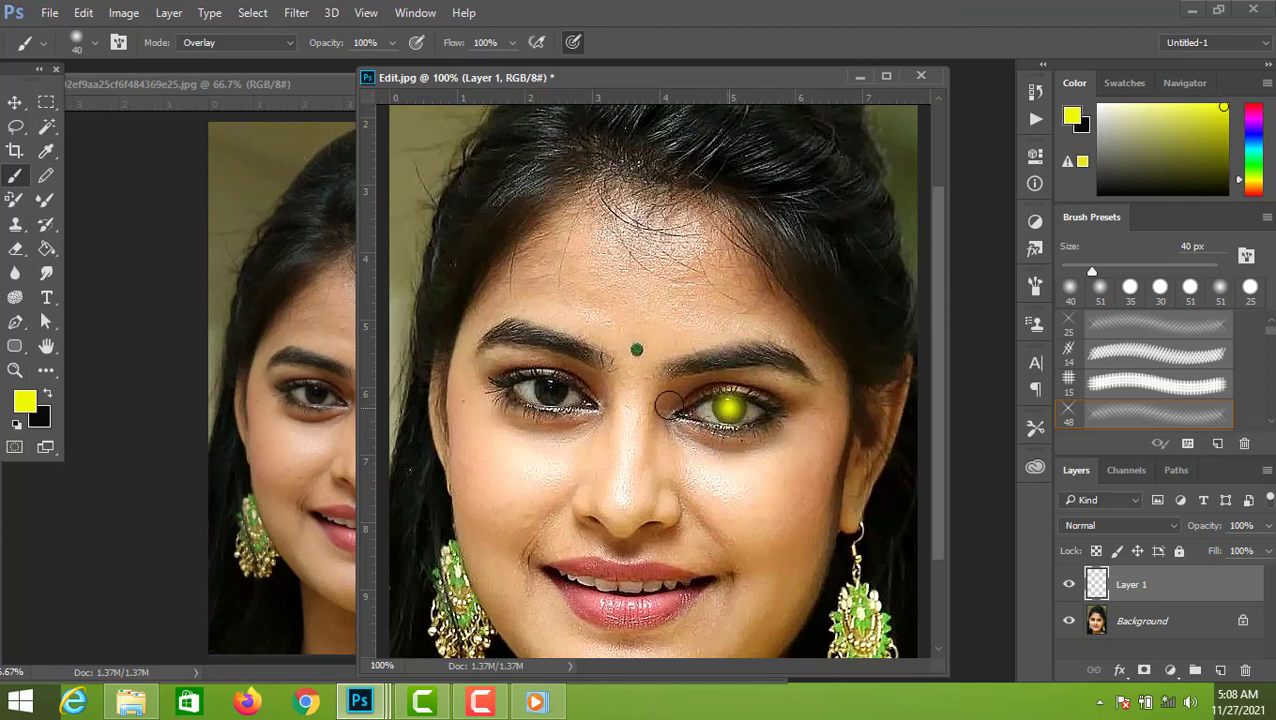
pyautogui.click(551, 390)
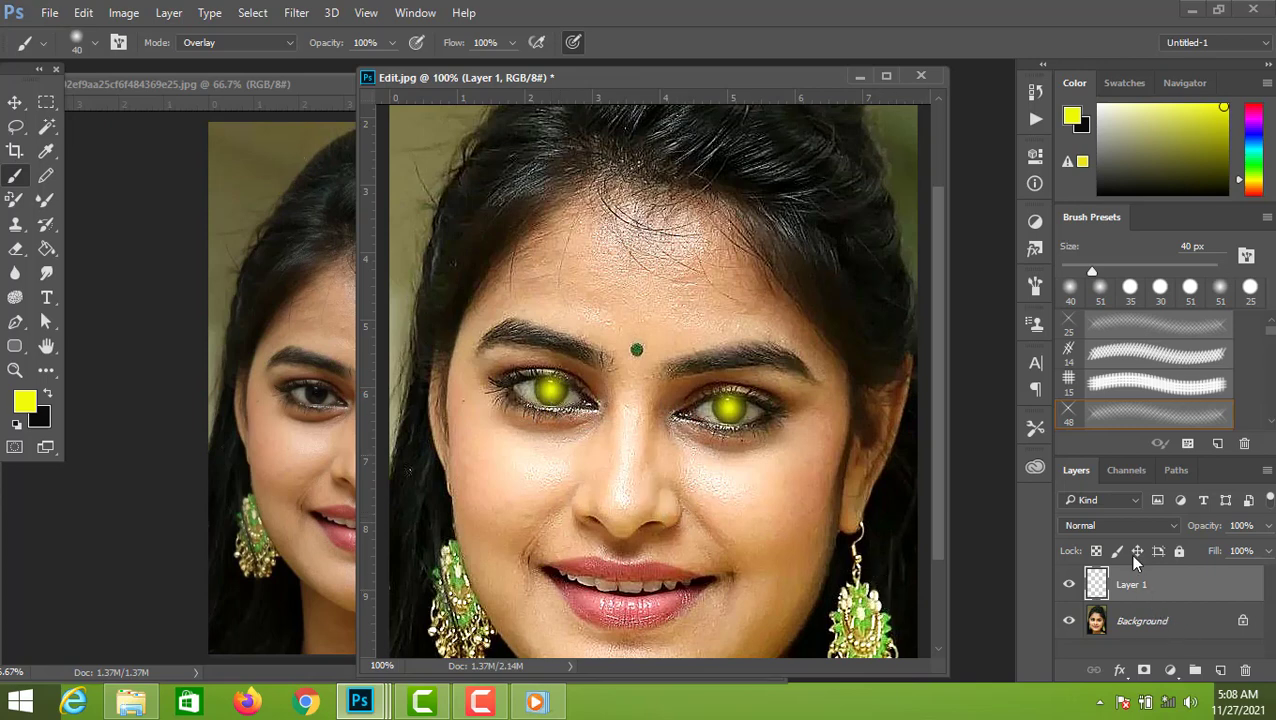
pyautogui.click(1174, 528)
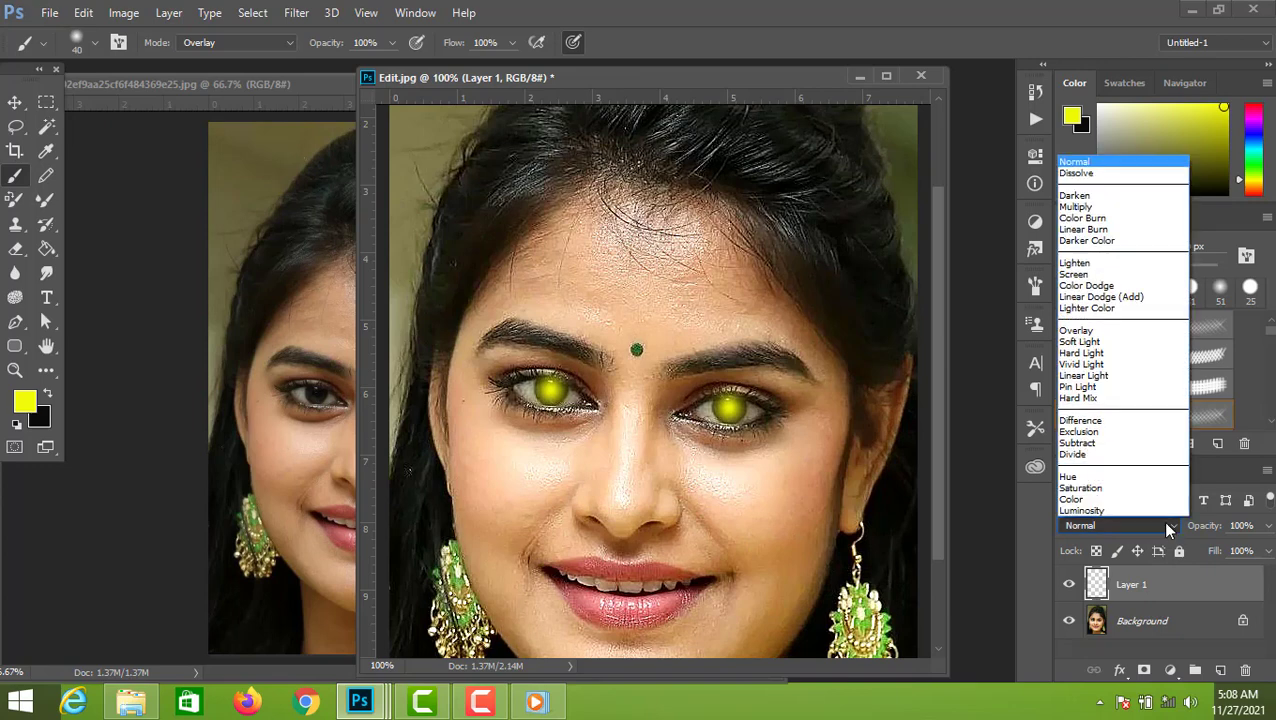
pyautogui.click(1133, 333)
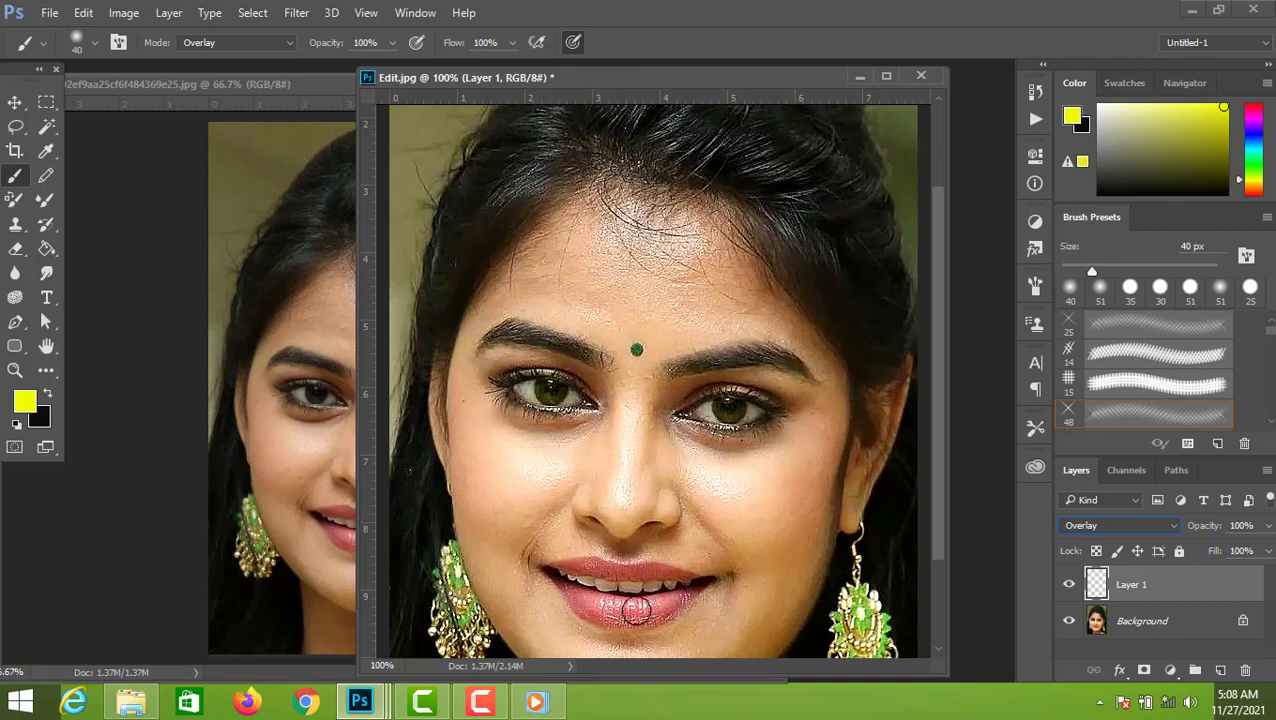
# Set the foreground colour to orange-red d95b35 for brushing the lips
pyautogui.moveTo(604, 598); pyautogui.dragTo(672, 601)
pyautogui.click(25, 402)
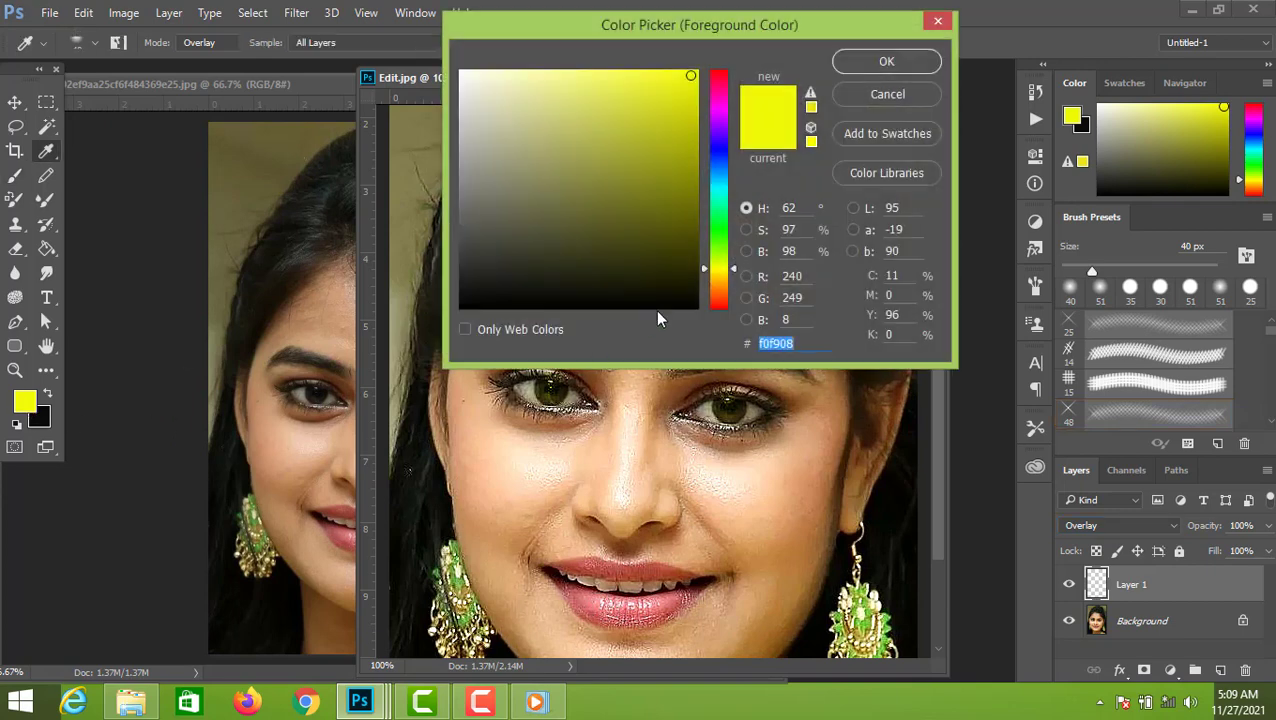
pyautogui.click(720, 300)
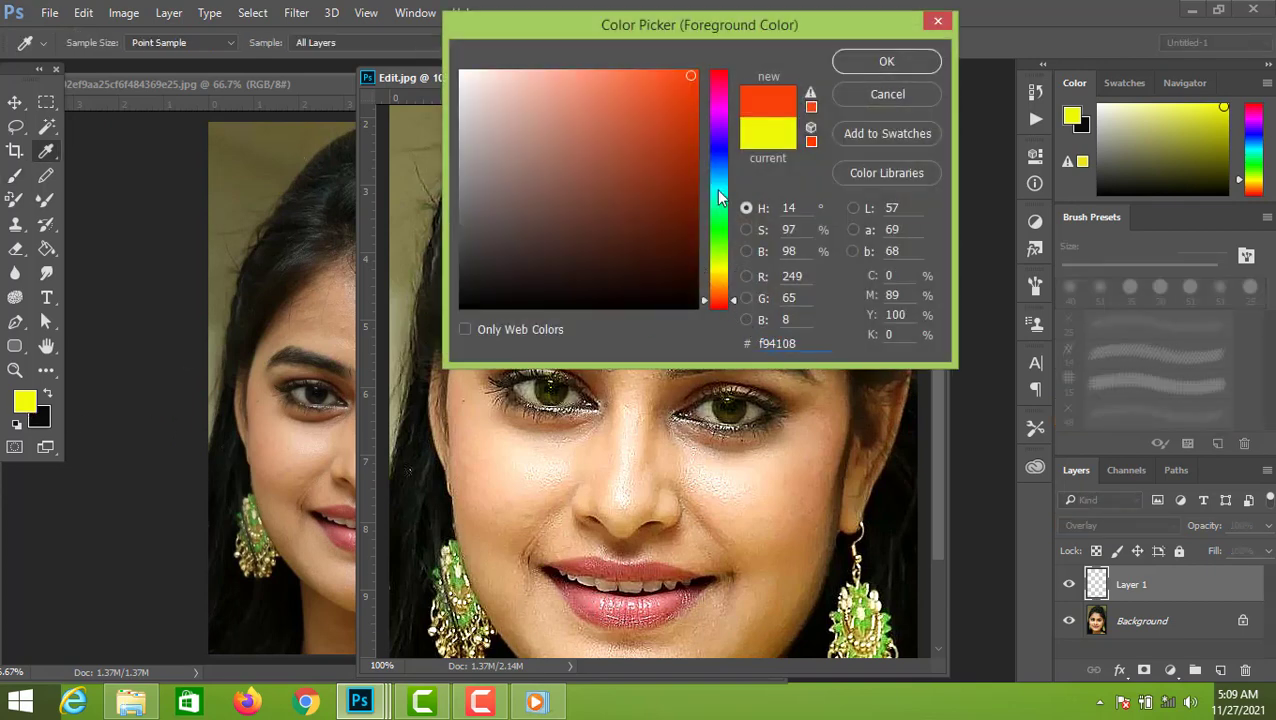
pyautogui.click(640, 106)
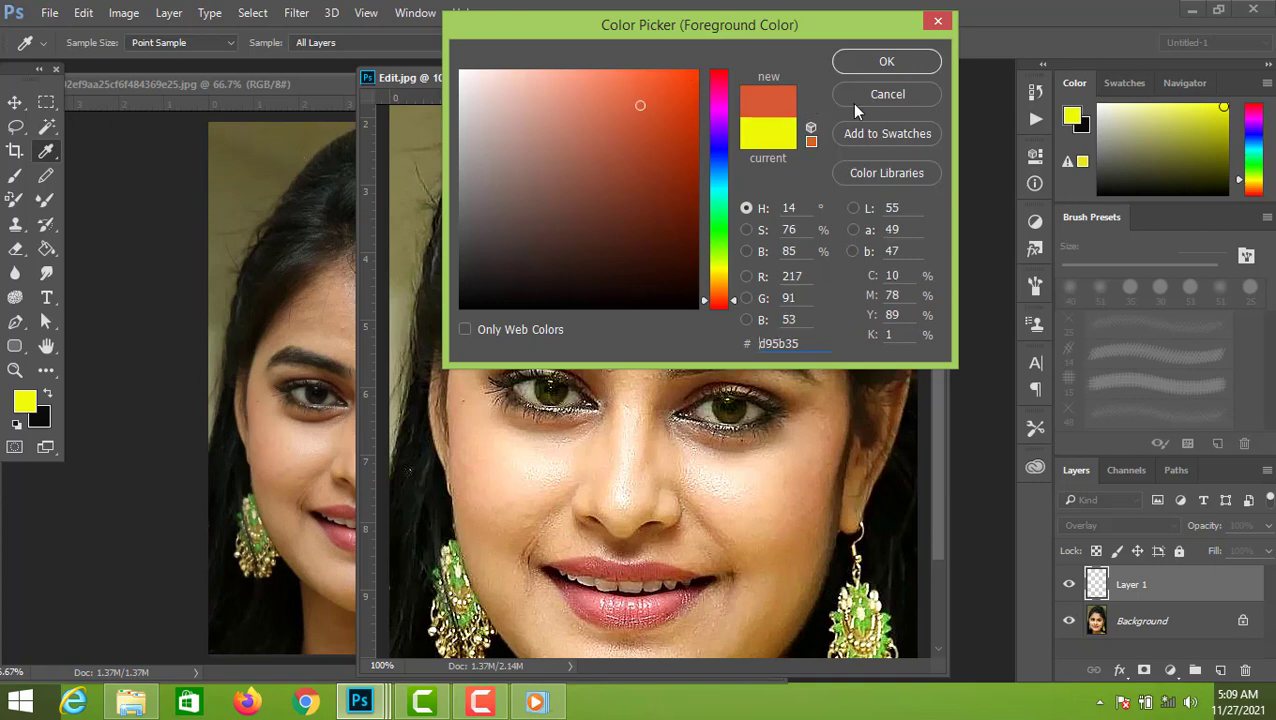
pyautogui.click(870, 64)
pyautogui.press('b')
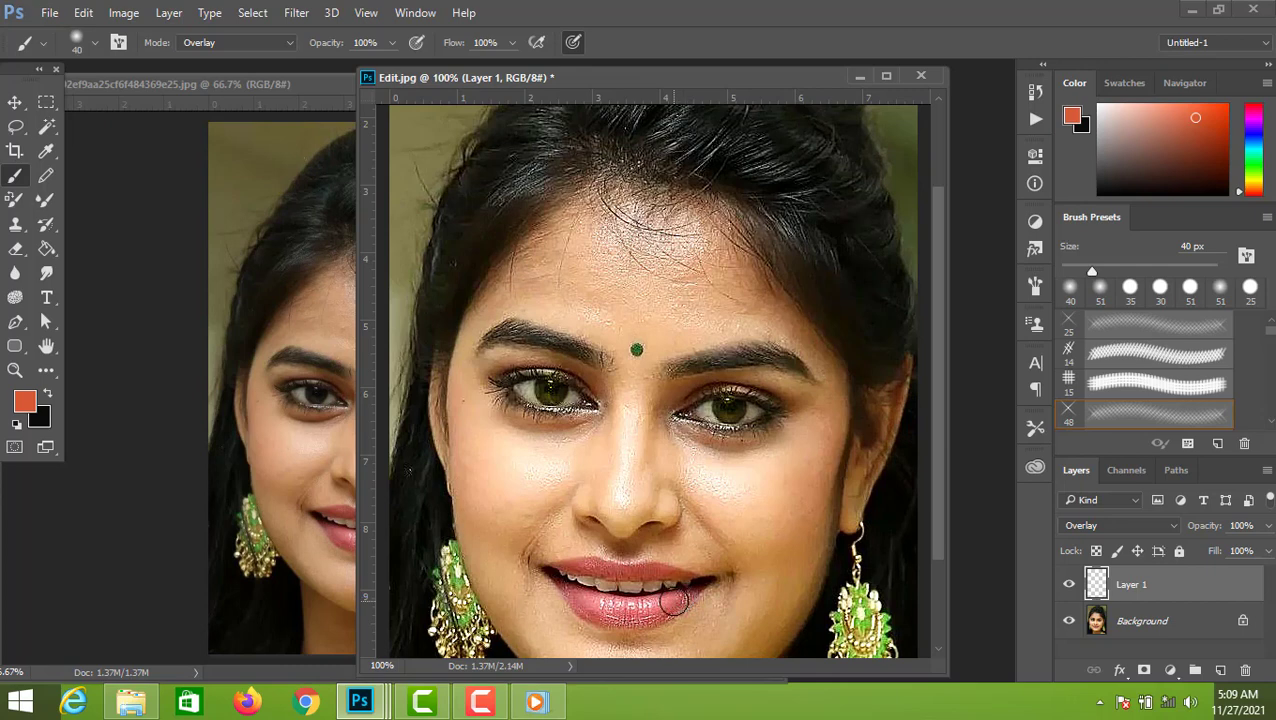
# Paint the lower and upper lips orange-red on the Overlay layer with a 10 px brush
pyautogui.hotkey('ctrl', '+')
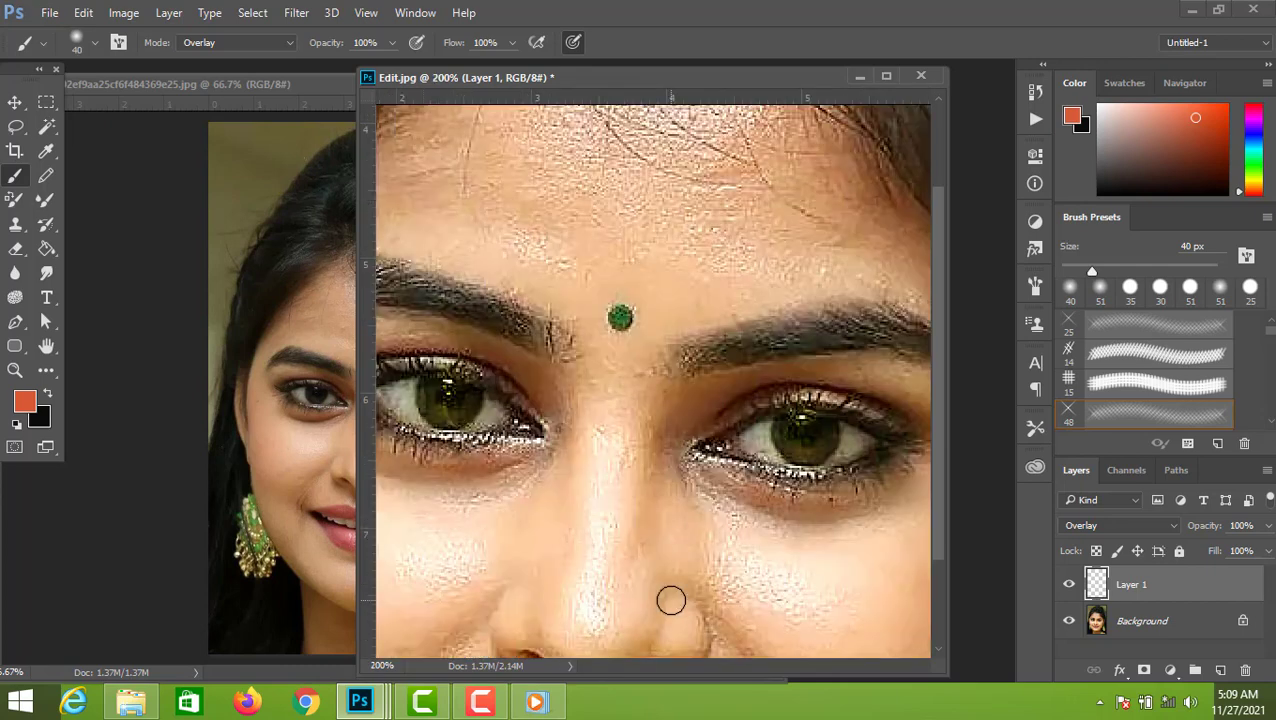
pyautogui.scroll(-1, 612, 465)
pyautogui.scroll(-6, 624, 440)
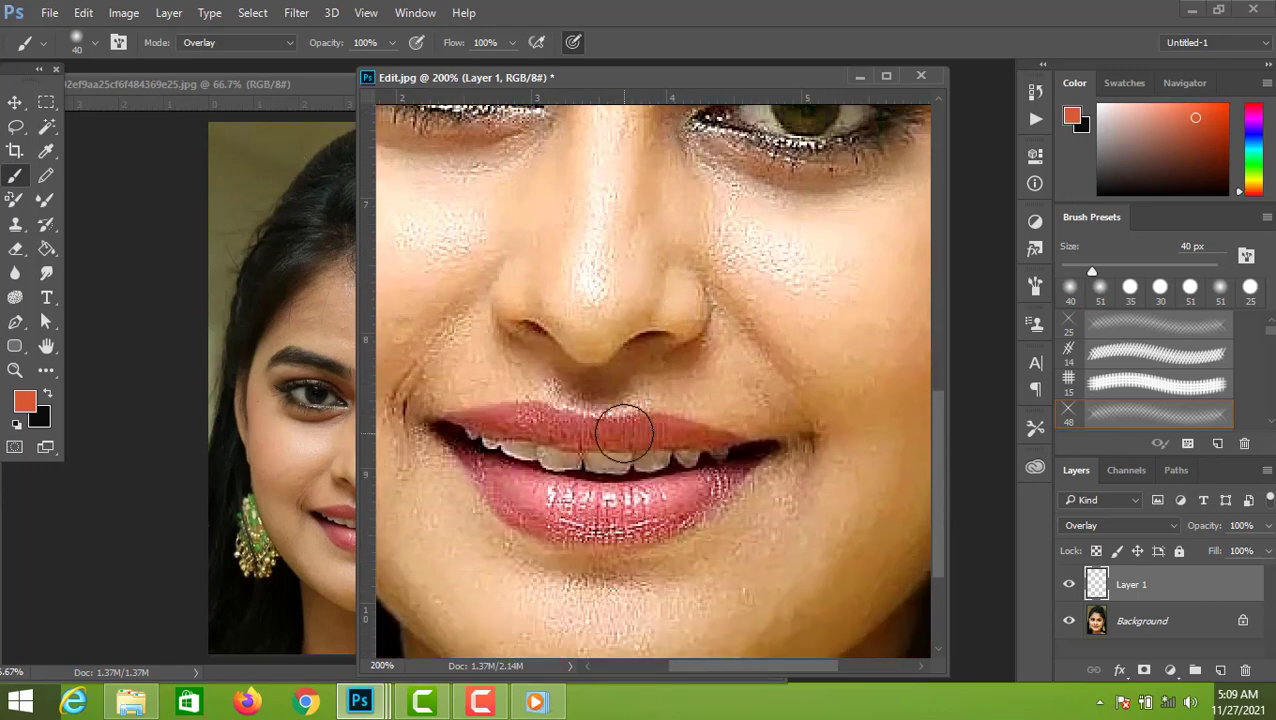
pyautogui.hotkey('ctrl', '+')
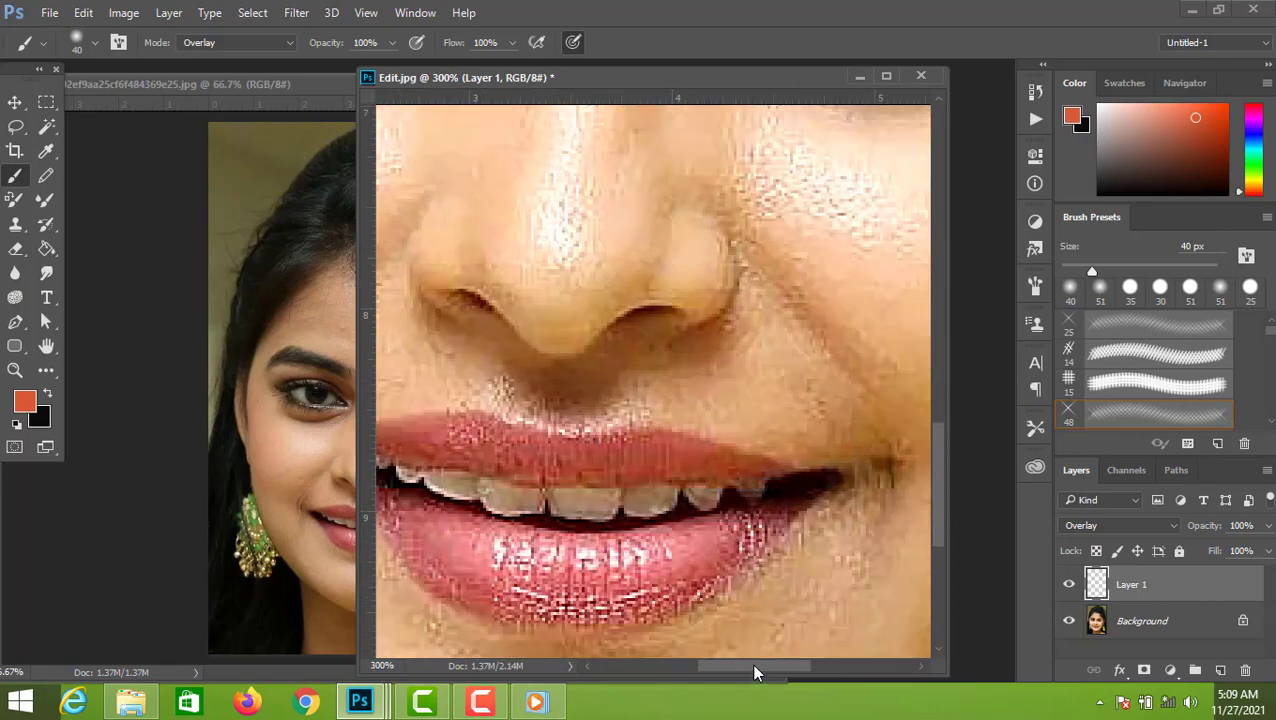
pyautogui.moveTo(753, 665)
pyautogui.mouseDown()
pyautogui.moveTo(711, 664)
pyautogui.moveTo(735, 666)
pyautogui.mouseUp()
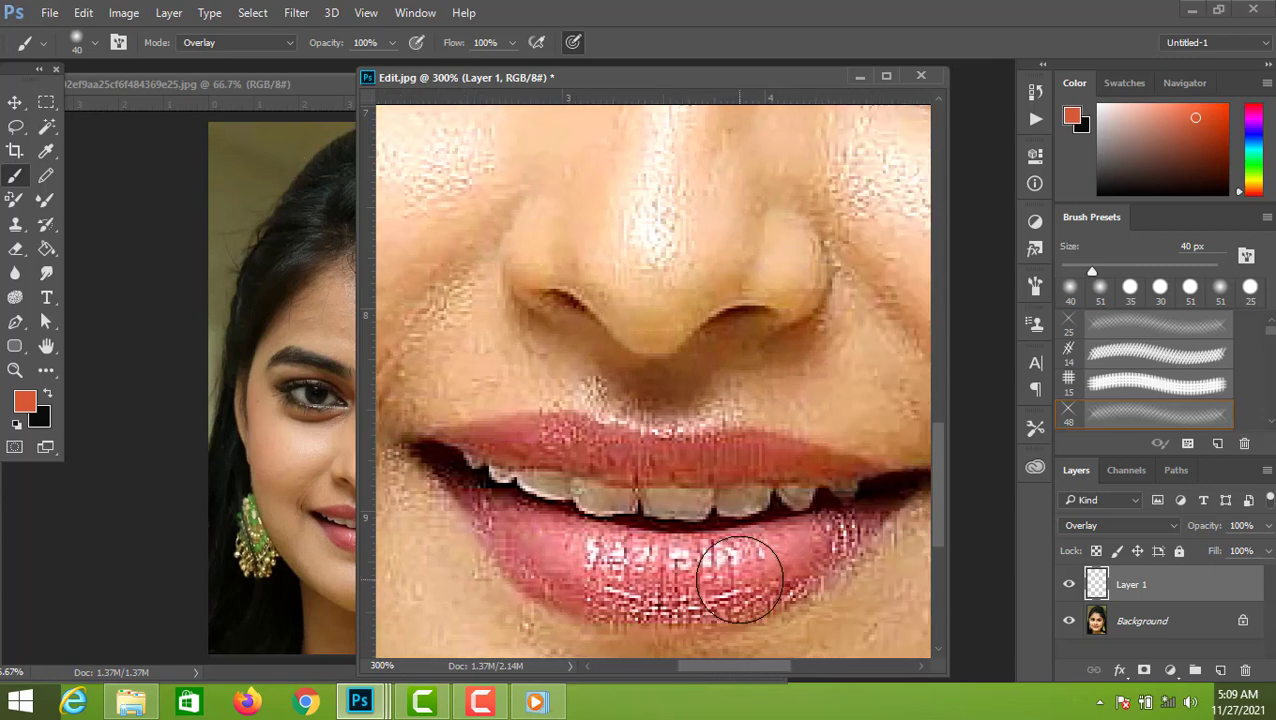
pyautogui.press('[')
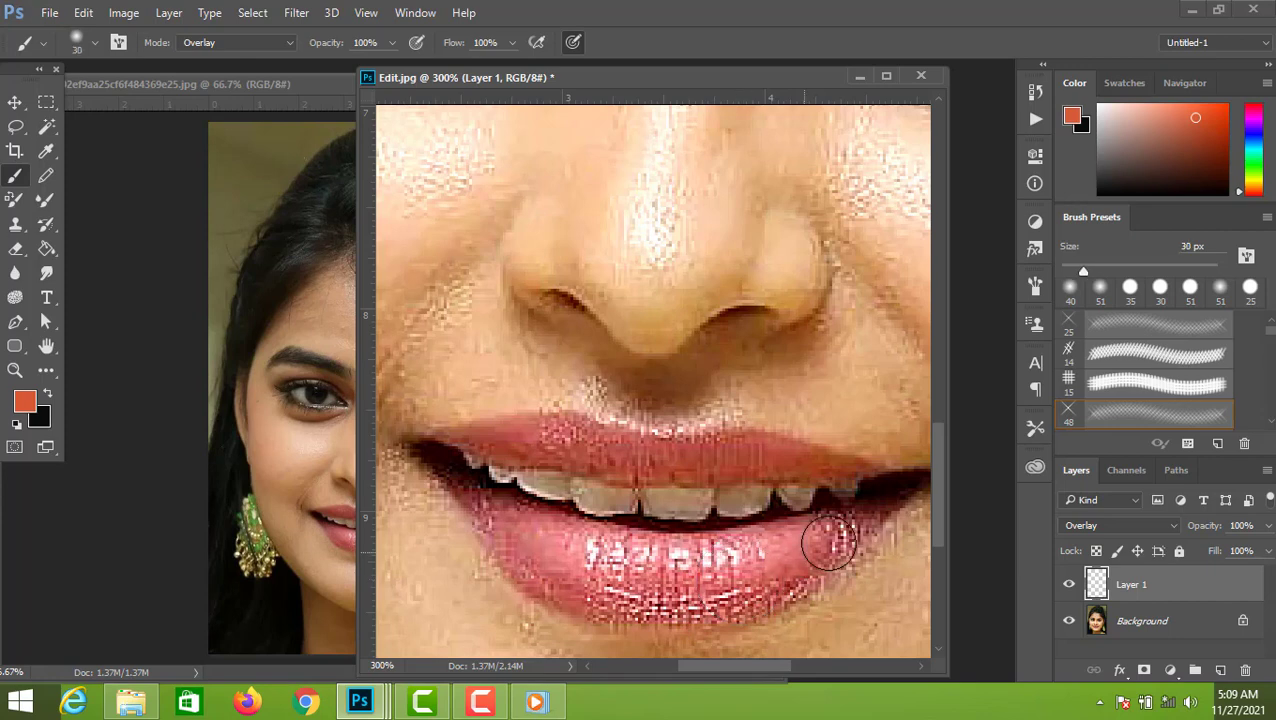
pyautogui.press('[')
pyautogui.press('[')
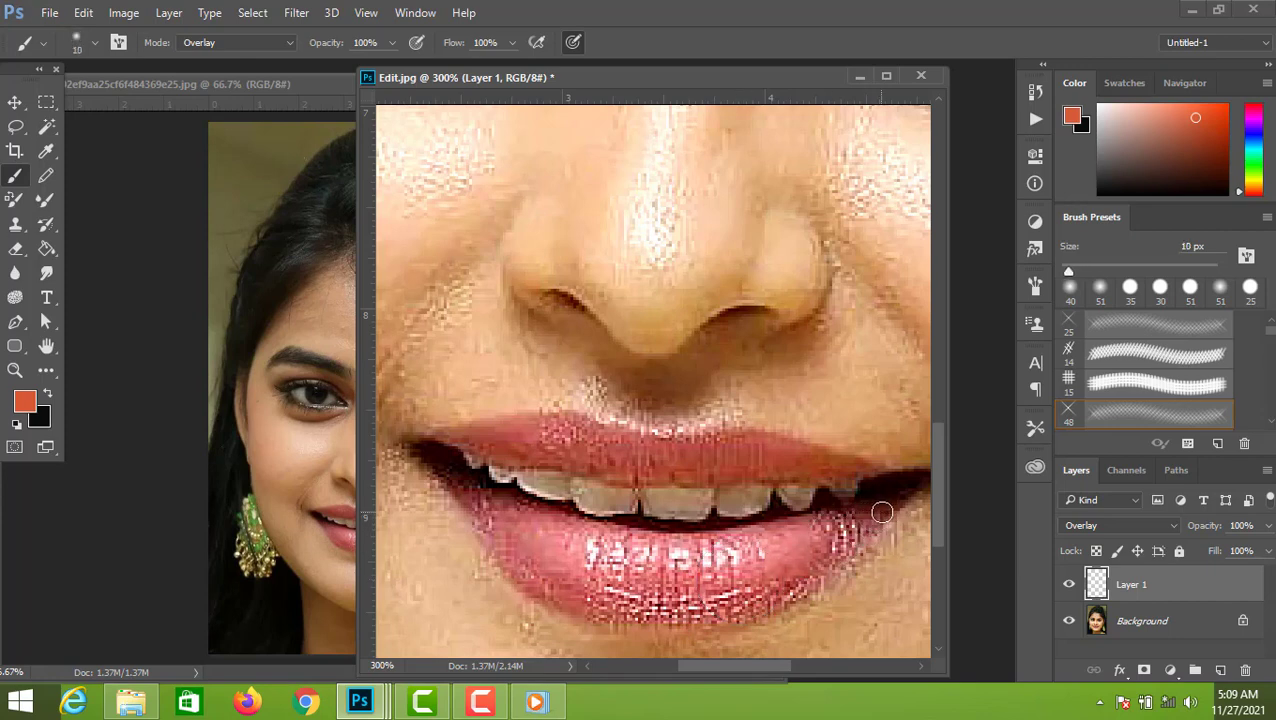
pyautogui.moveTo(883, 513)
pyautogui.mouseDown()
pyautogui.moveTo(795, 588)
pyautogui.moveTo(752, 603)
pyautogui.moveTo(590, 616)
pyautogui.moveTo(543, 596)
pyautogui.mouseUp()
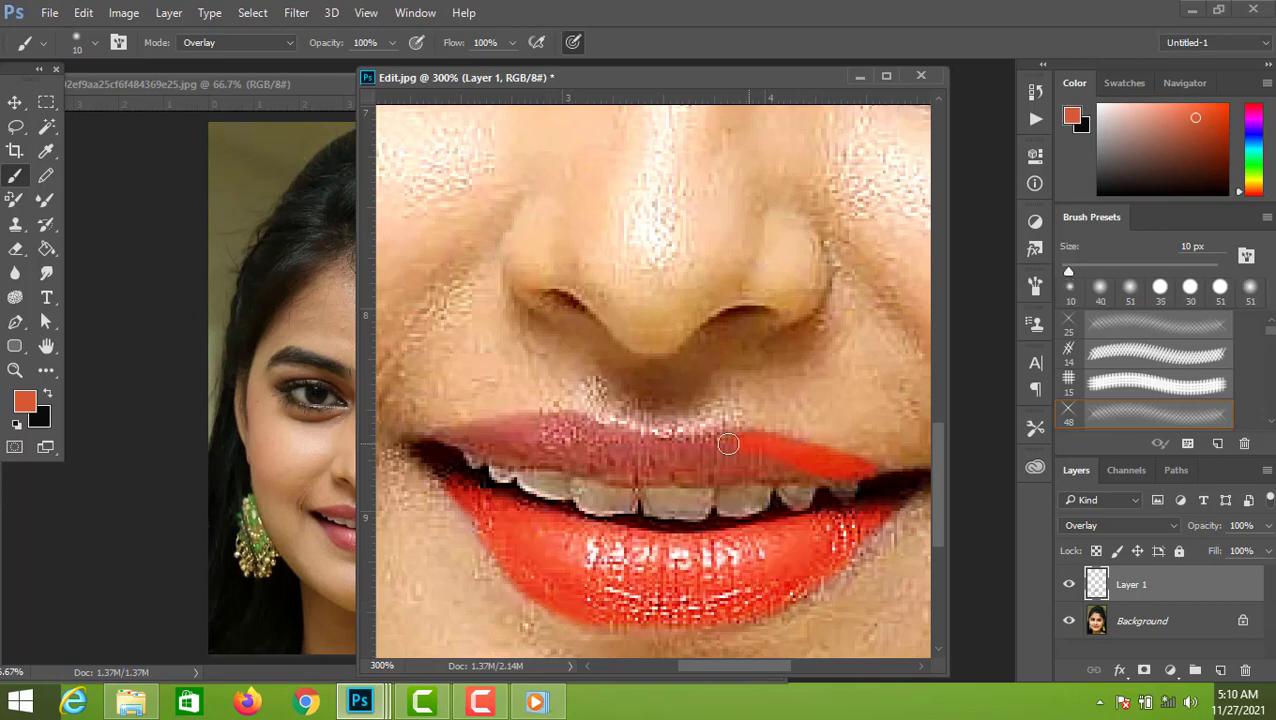
pyautogui.moveTo(727, 443)
pyautogui.mouseDown()
pyautogui.moveTo(662, 446)
pyautogui.moveTo(536, 421)
pyautogui.moveTo(442, 440)
pyautogui.moveTo(625, 469)
pyautogui.moveTo(804, 474)
pyautogui.moveTo(780, 461)
pyautogui.moveTo(498, 445)
pyautogui.moveTo(775, 464)
pyautogui.moveTo(762, 473)
pyautogui.mouseUp()
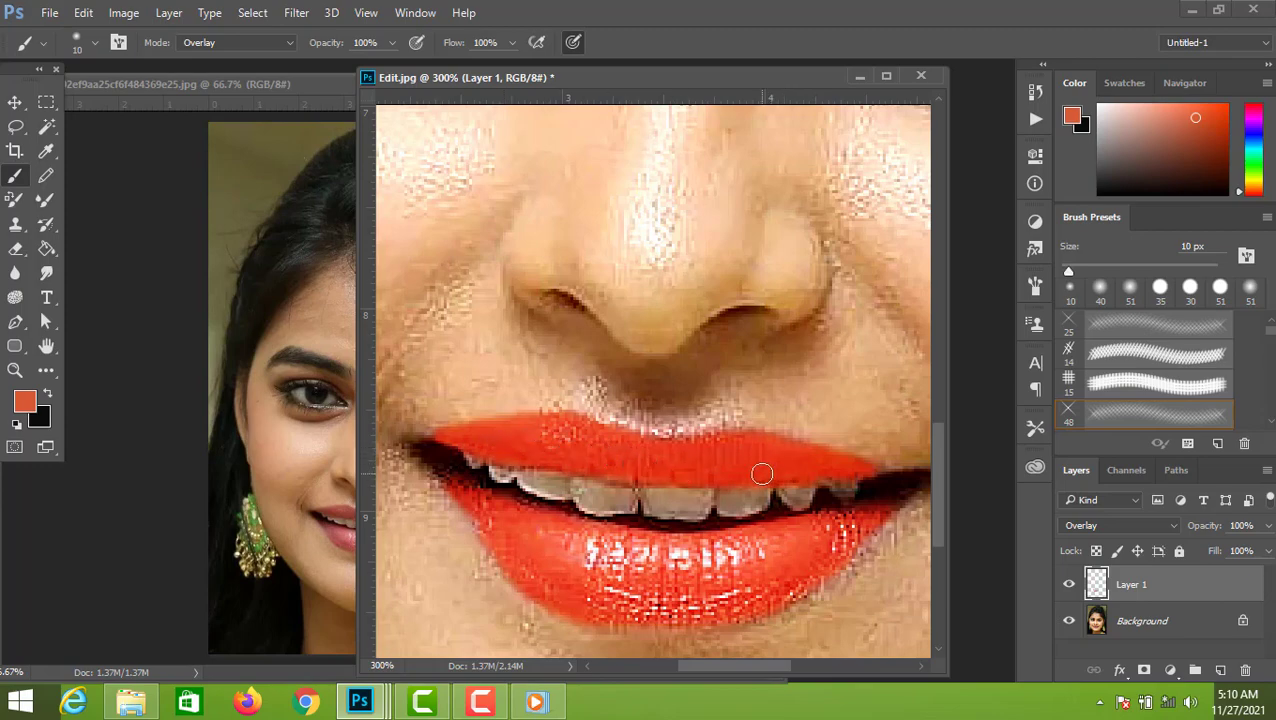
pyautogui.hotkey('ctrl', '-')
pyautogui.hotkey('ctrl', '-')
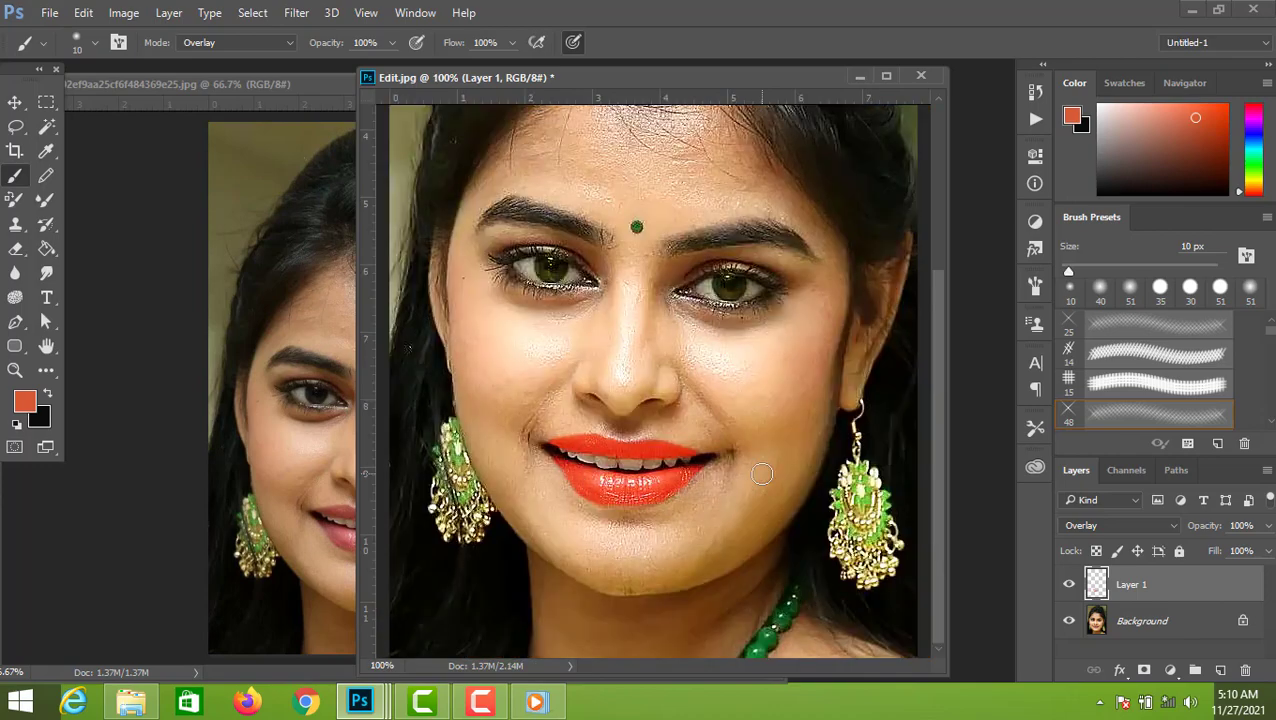
# Reduce the brush to 8 px and extend the orange-red lip colour into both corners of the mouth
pyautogui.hotkey('ctrl', '+')
pyautogui.hotkey('ctrl', '+')
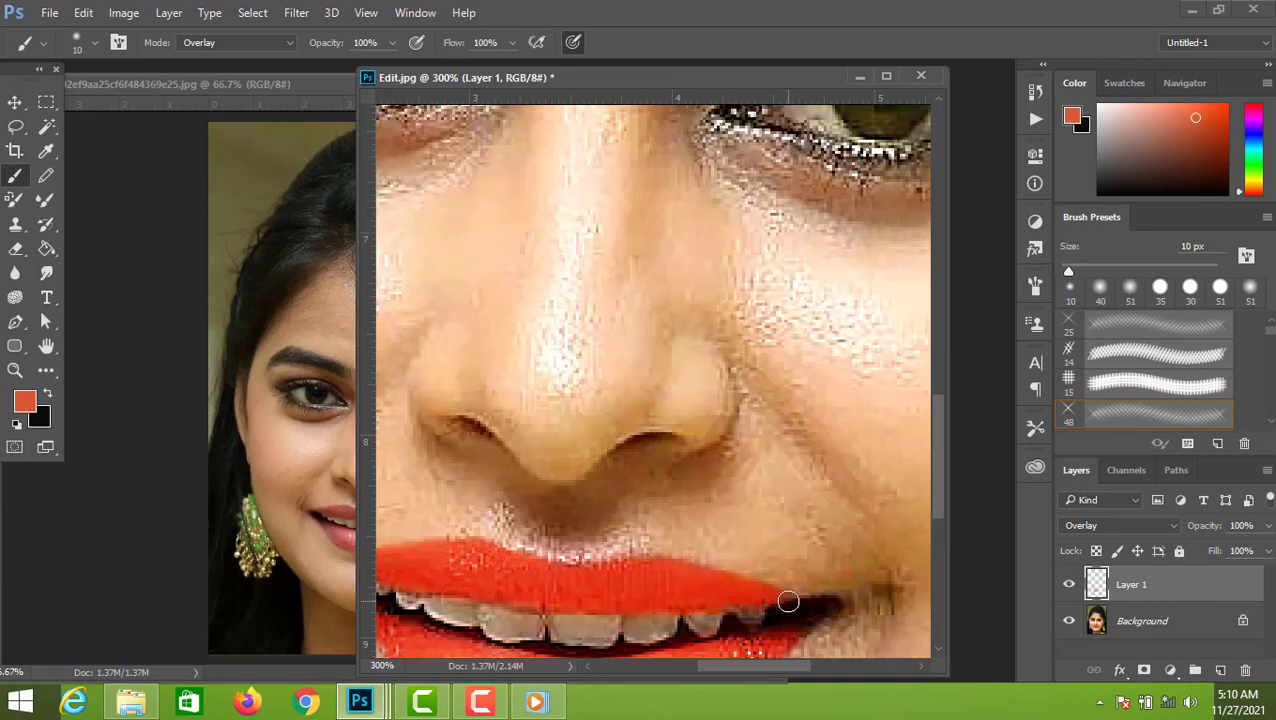
pyautogui.press('[')
pyautogui.press('[')
pyautogui.moveTo(781, 597); pyautogui.dragTo(838, 600)
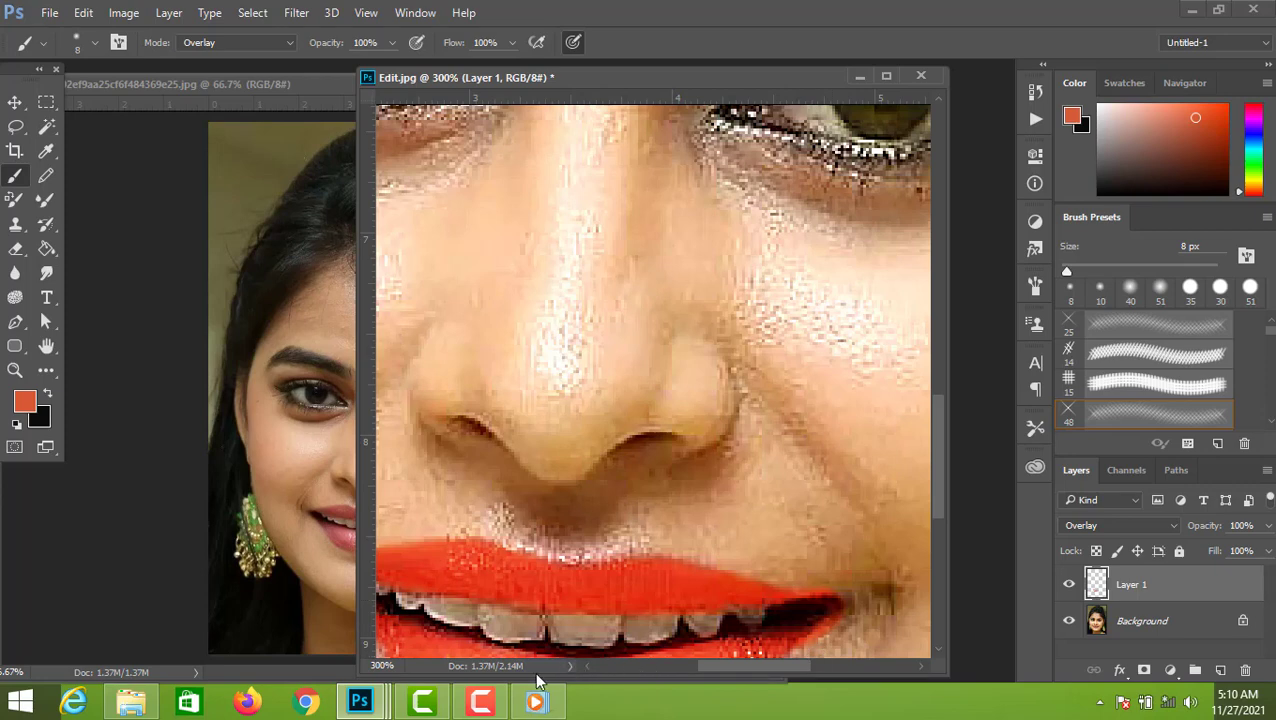
pyautogui.moveTo(530, 598); pyautogui.dragTo(775, 584)
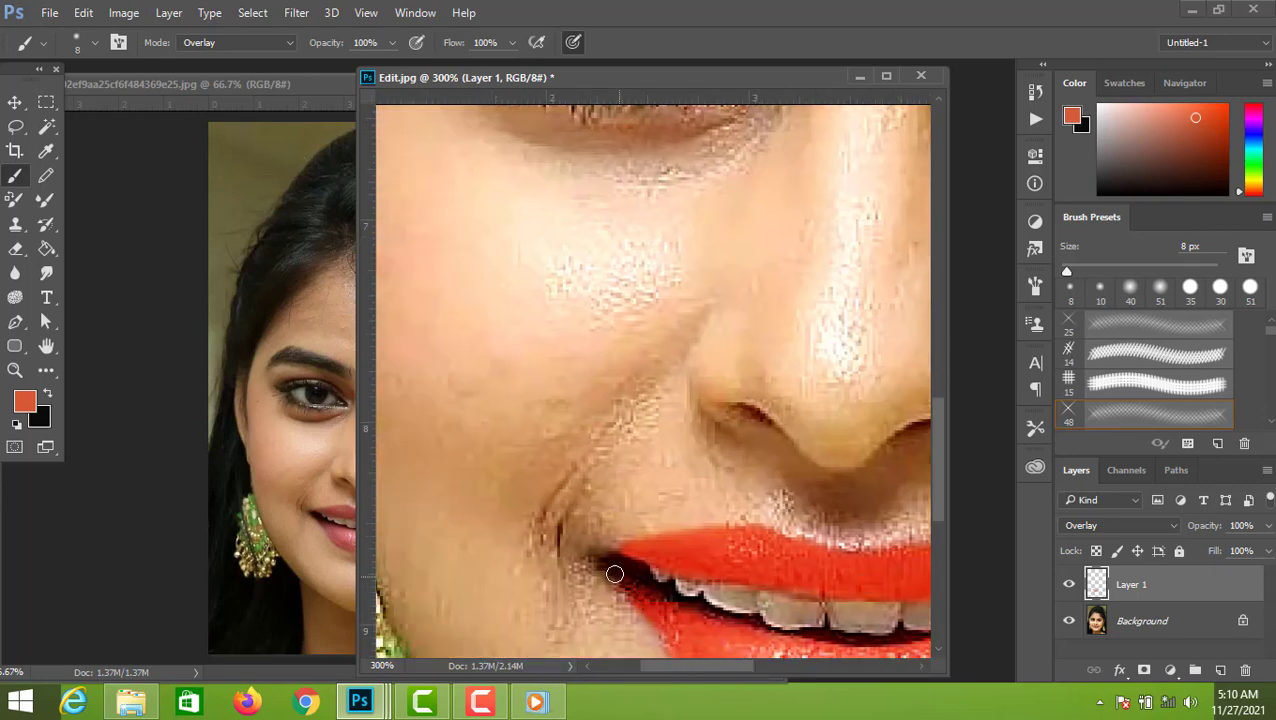
pyautogui.moveTo(600, 563)
pyautogui.mouseDown()
pyautogui.moveTo(644, 550)
pyautogui.moveTo(613, 555)
pyautogui.moveTo(648, 598)
pyautogui.mouseUp()
pyautogui.hotkey('ctrl', '-')
pyautogui.hotkey('ctrl', '-')
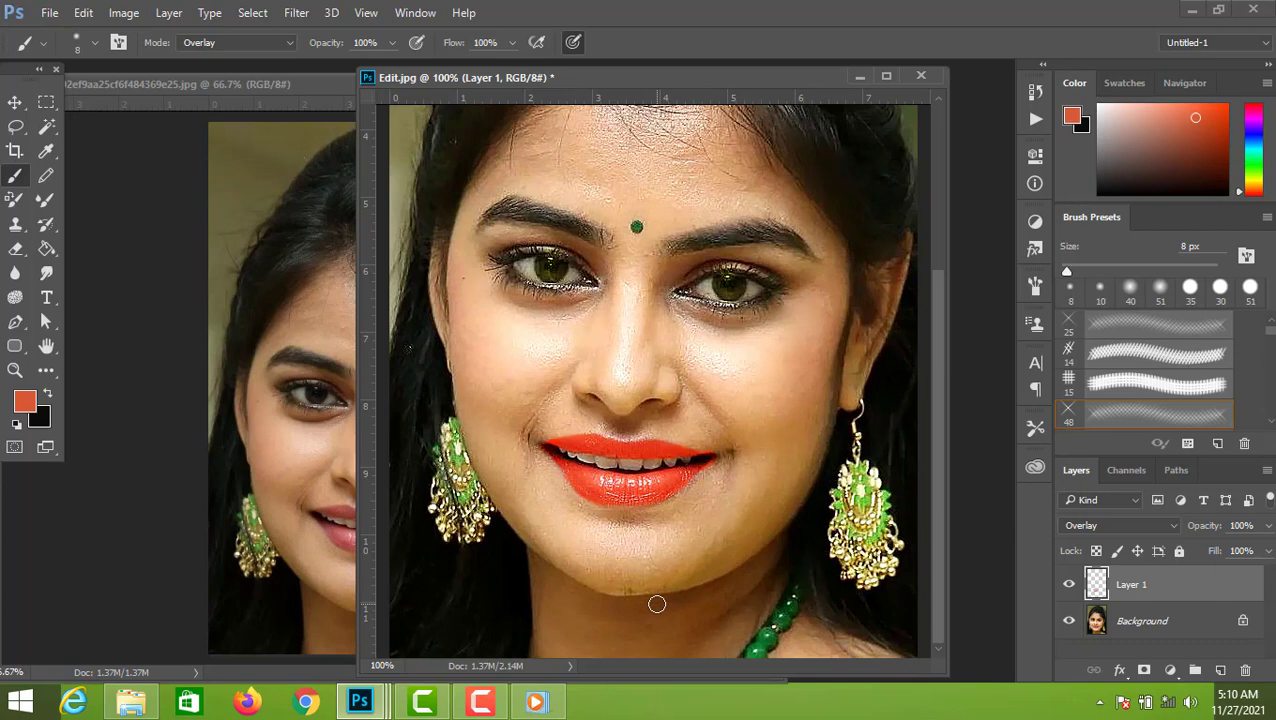
# Resize and arrange the original photo's window beside Edit.jpg so both whole portraits can be compared
pyautogui.scroll(-1, 657, 604)
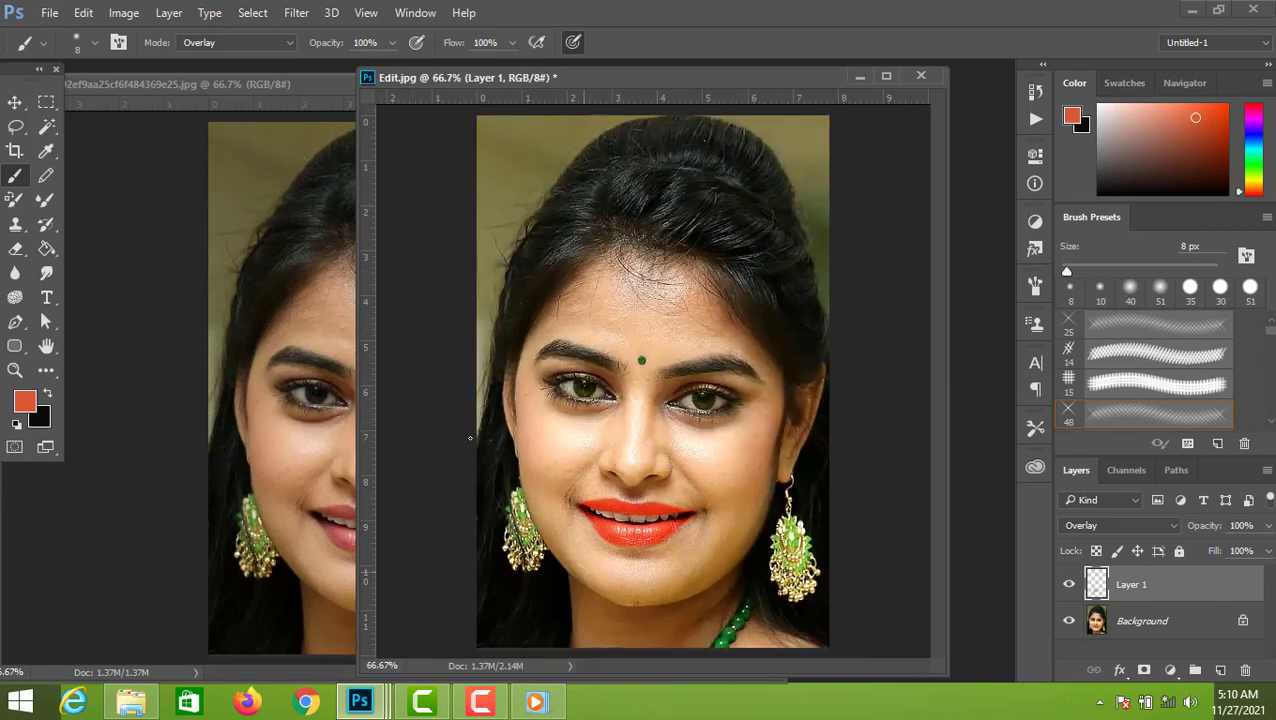
pyautogui.click(275, 86)
pyautogui.moveTo(338, 88); pyautogui.dragTo(208, 88)
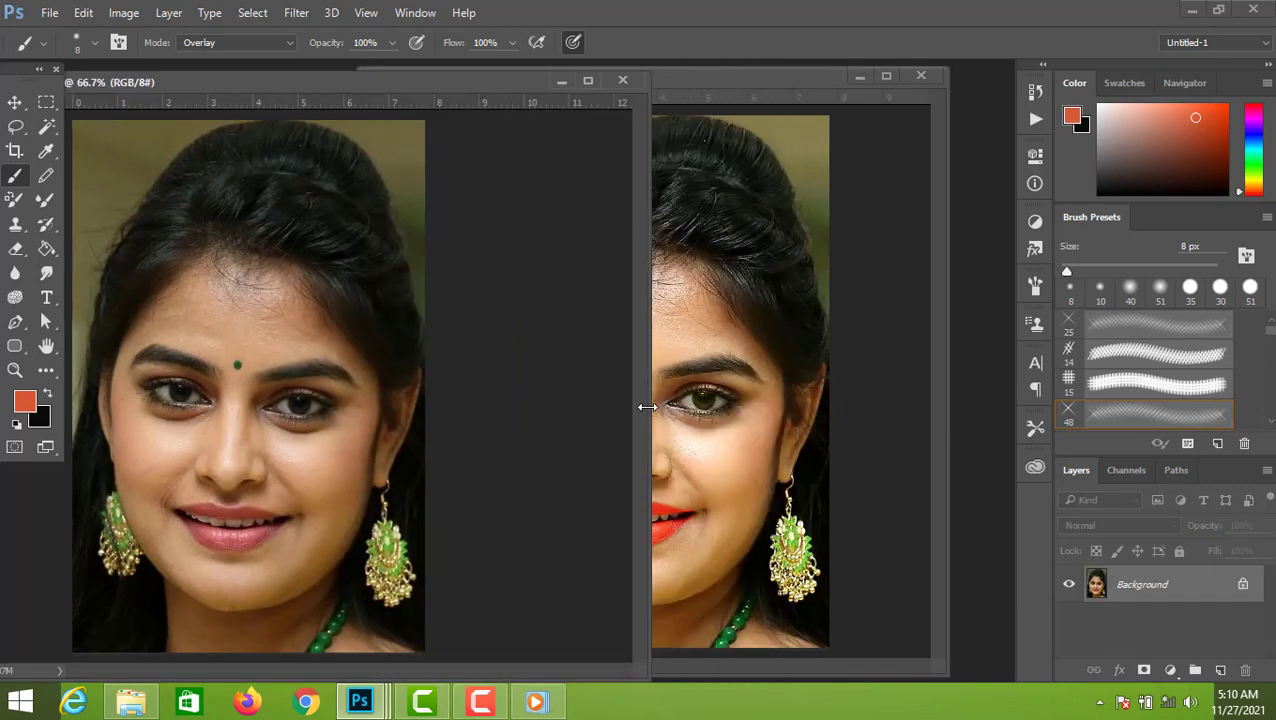
pyautogui.moveTo(647, 407); pyautogui.dragTo(459, 414)
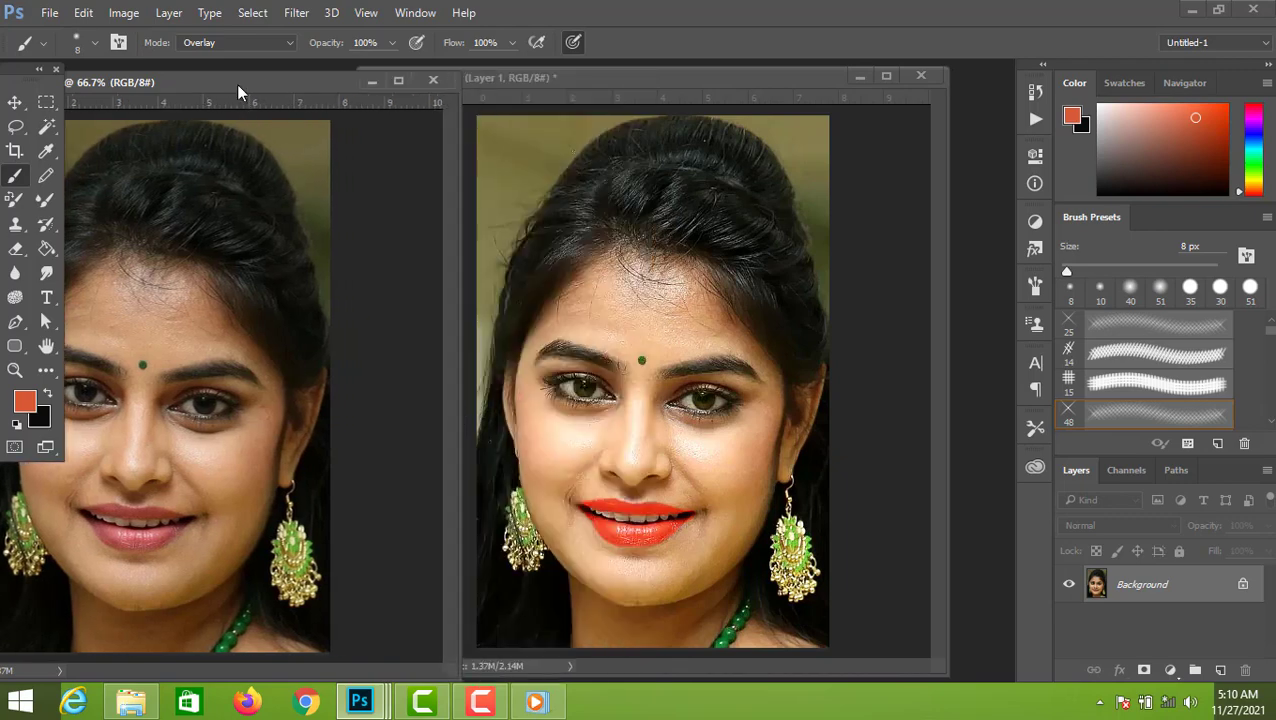
pyautogui.moveTo(236, 84); pyautogui.dragTo(267, 80)
pyautogui.click(743, 84)
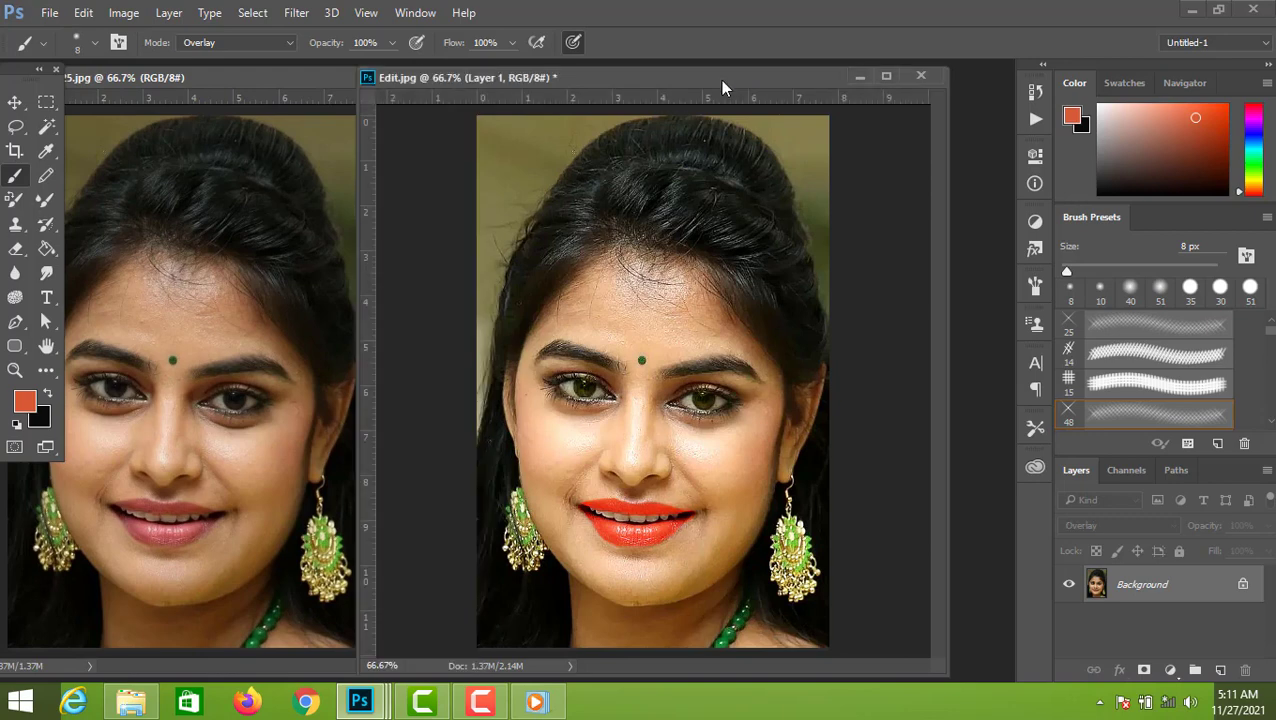
pyautogui.moveTo(720, 80); pyautogui.dragTo(753, 79)
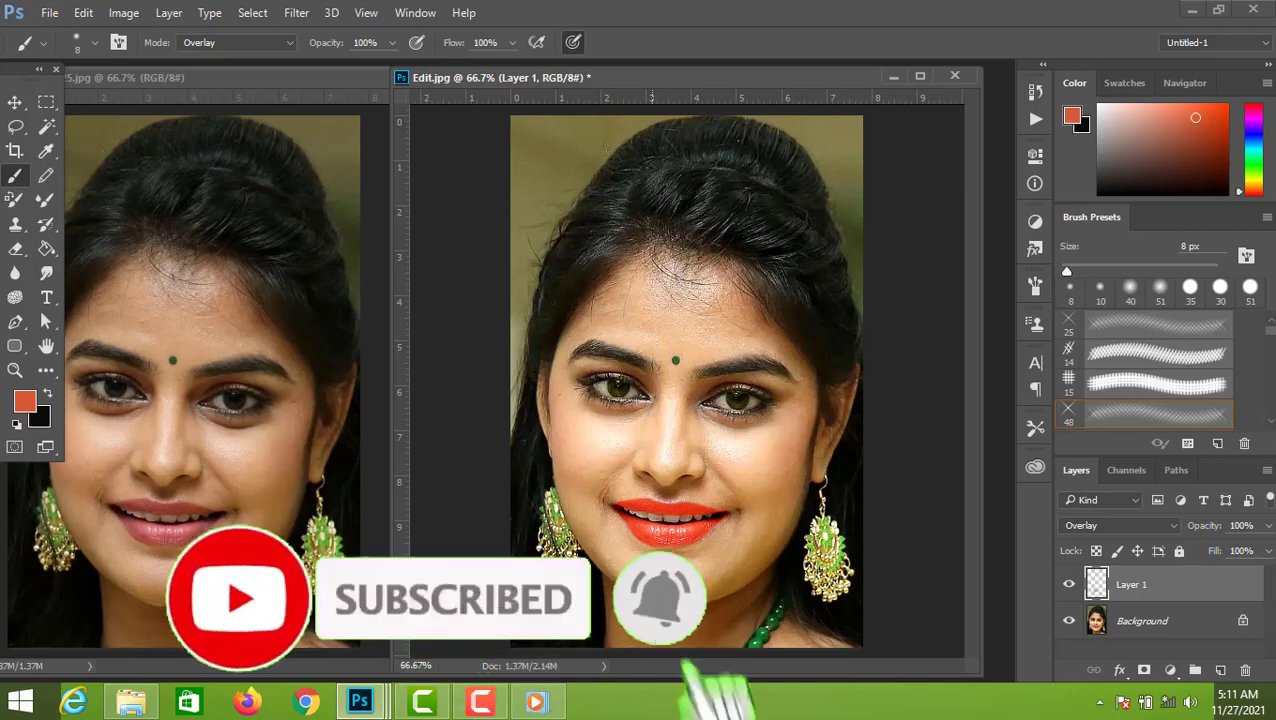
pyautogui.click(488, 694)
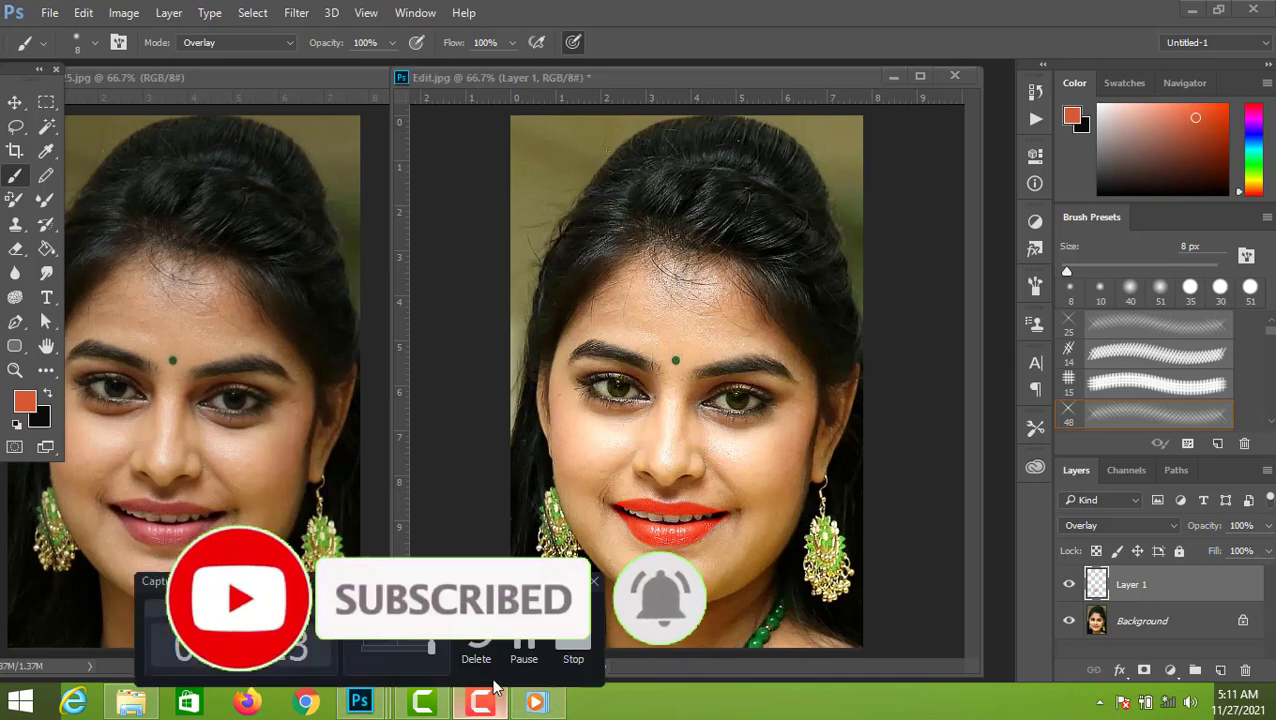